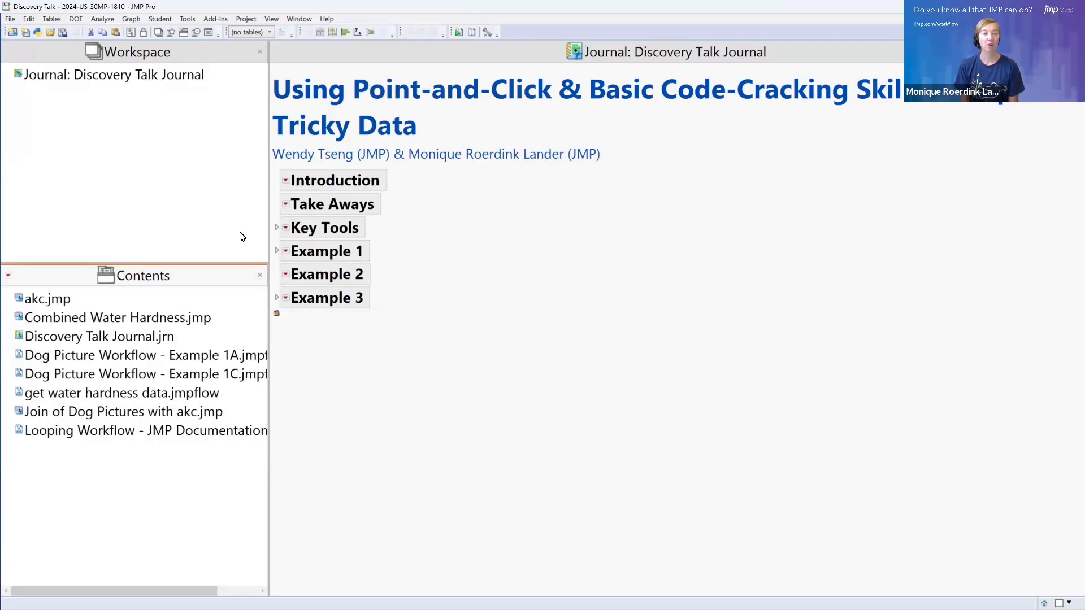
# View the journal's Key Tools section, collapse it, and expand the Example 1 section
pyautogui.click(276, 228)
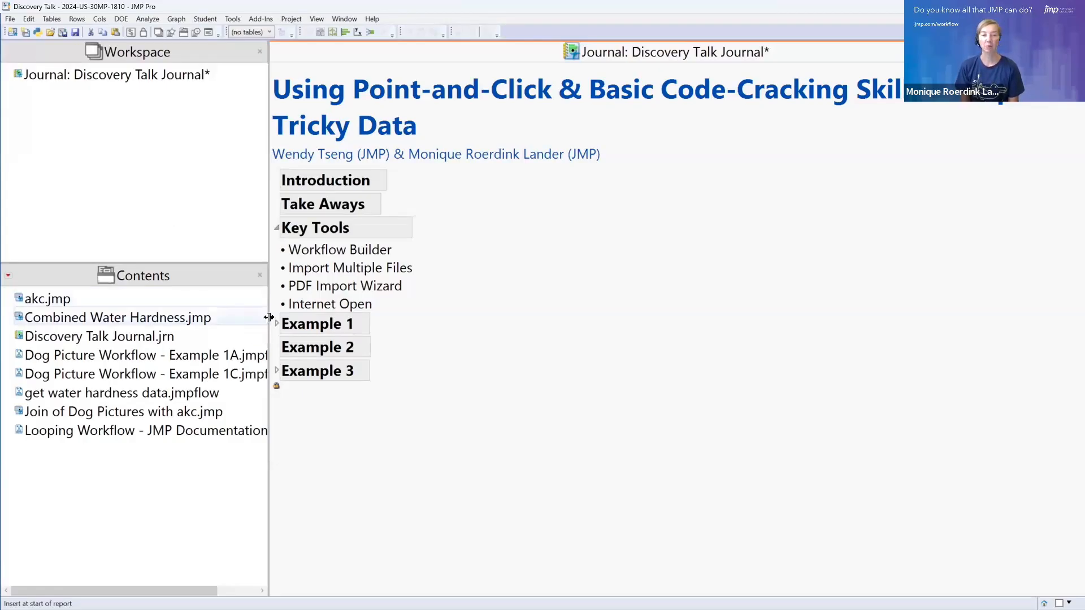
pyautogui.click(277, 227)
pyautogui.click(276, 252)
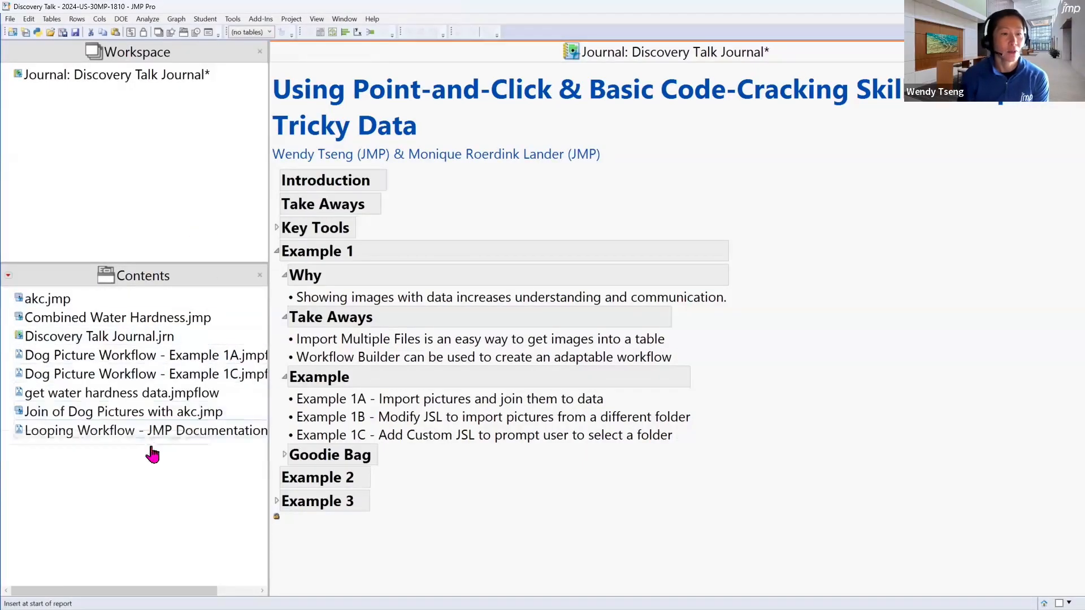
# Open the Join of Dog Pictures with akc.jmp data table and look through its columns from Picture to the demeanor data
pyautogui.doubleClick(164, 414)
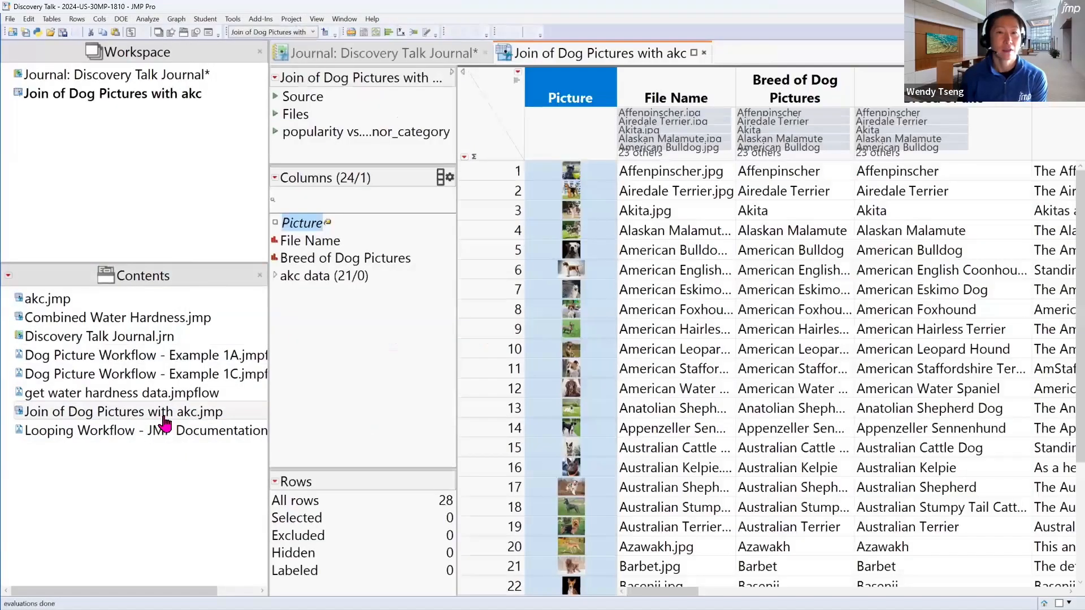
pyautogui.moveTo(268, 195); pyautogui.dragTo(180, 212)
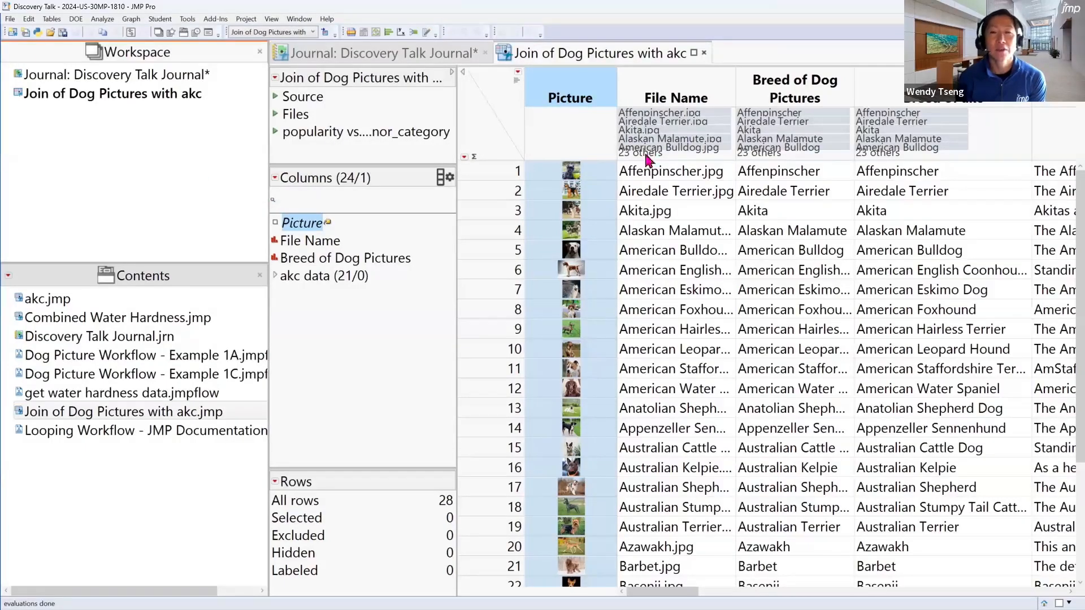
pyautogui.click(598, 84)
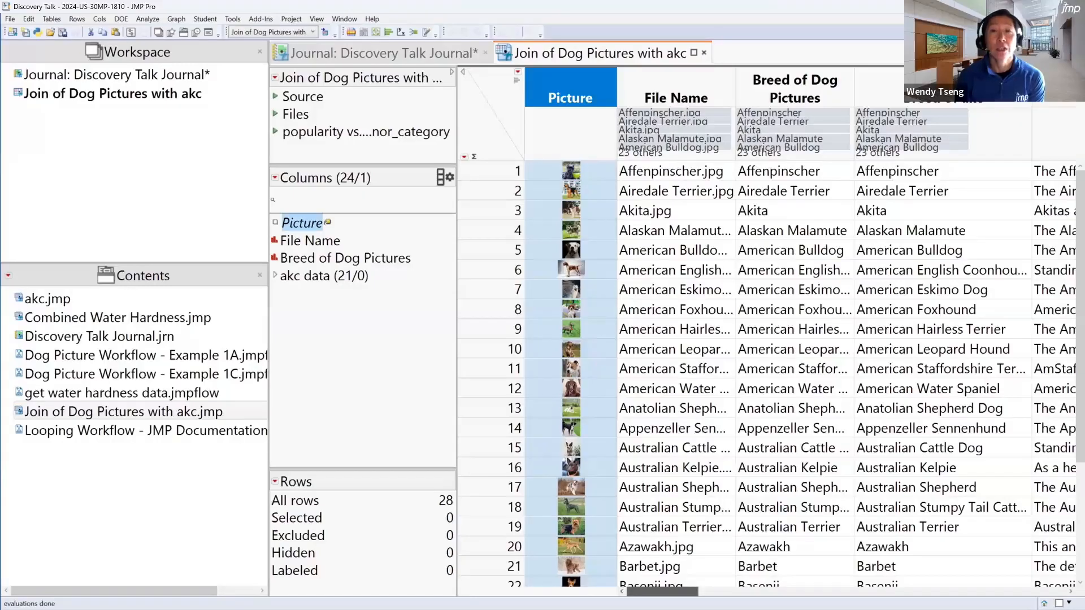
pyautogui.moveTo(663, 592); pyautogui.dragTo(767, 592)
pyautogui.moveTo(786, 592); pyautogui.dragTo(1032, 592)
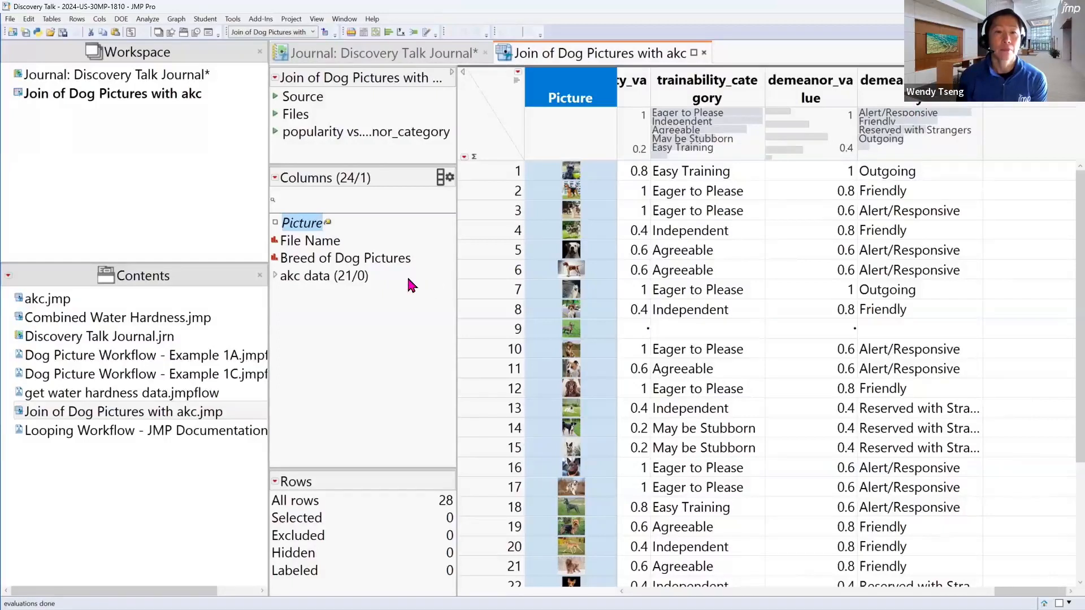
# Run the table's saved popularity vs. demeanor_category graph script, inspect the points in the graph, and close it
pyautogui.click(276, 133)
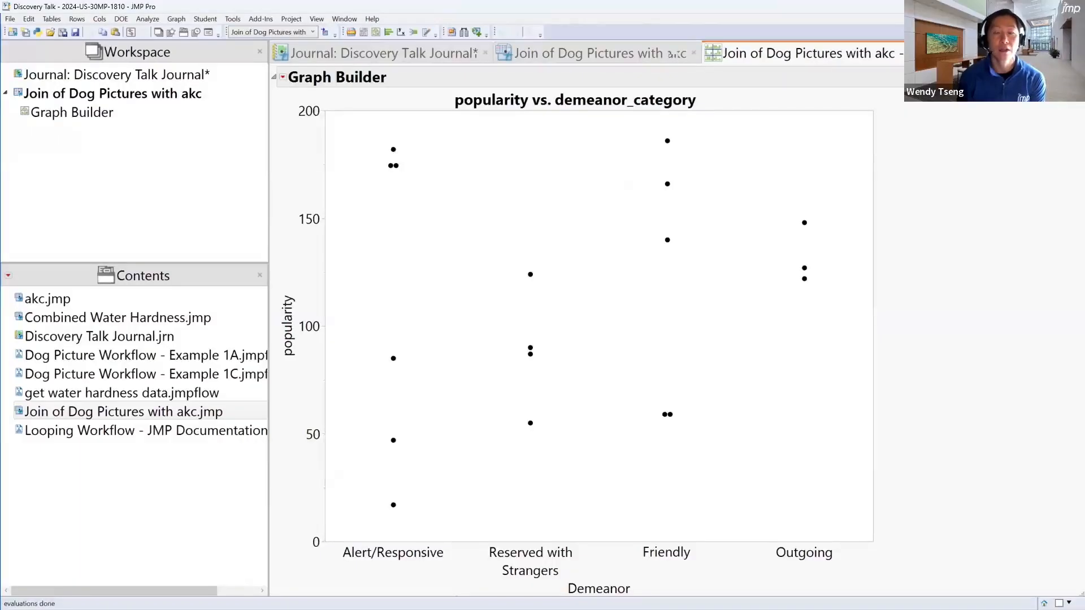
pyautogui.moveTo(803, 224)
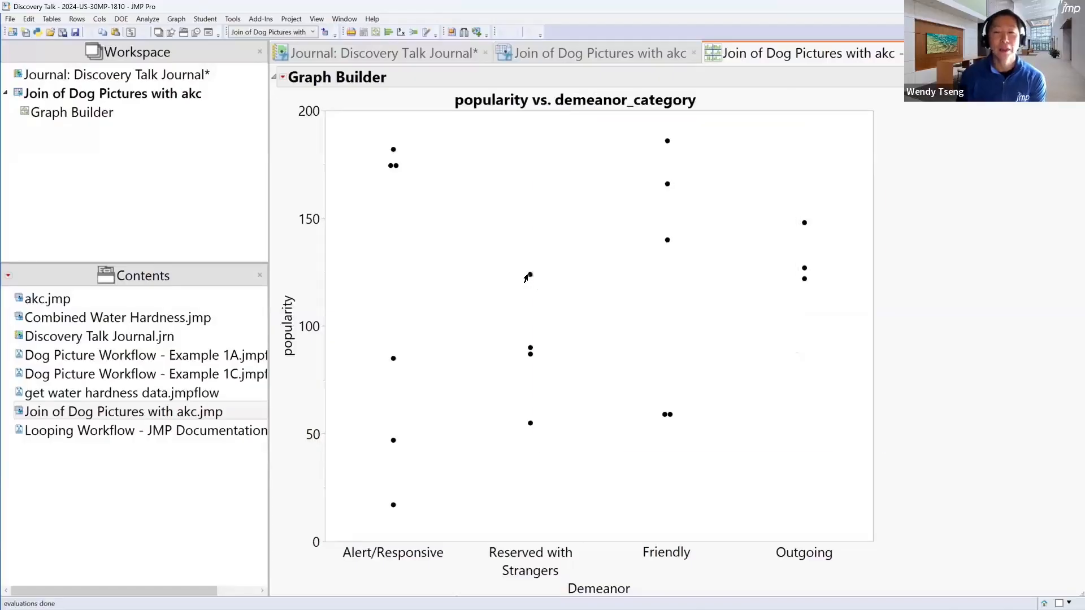
pyautogui.moveTo(527, 278)
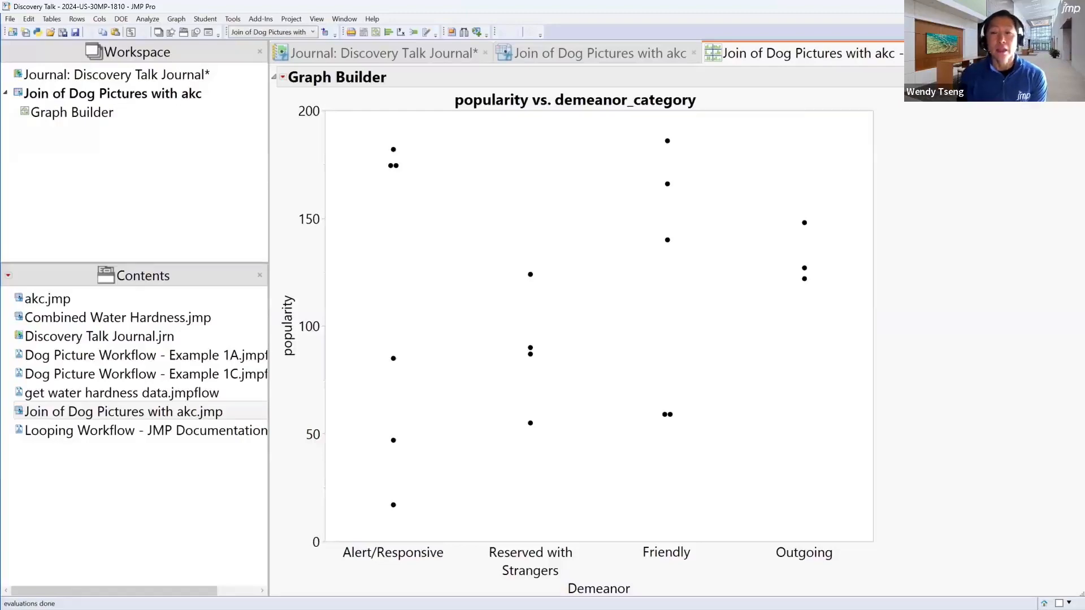
pyautogui.click(1008, 53)
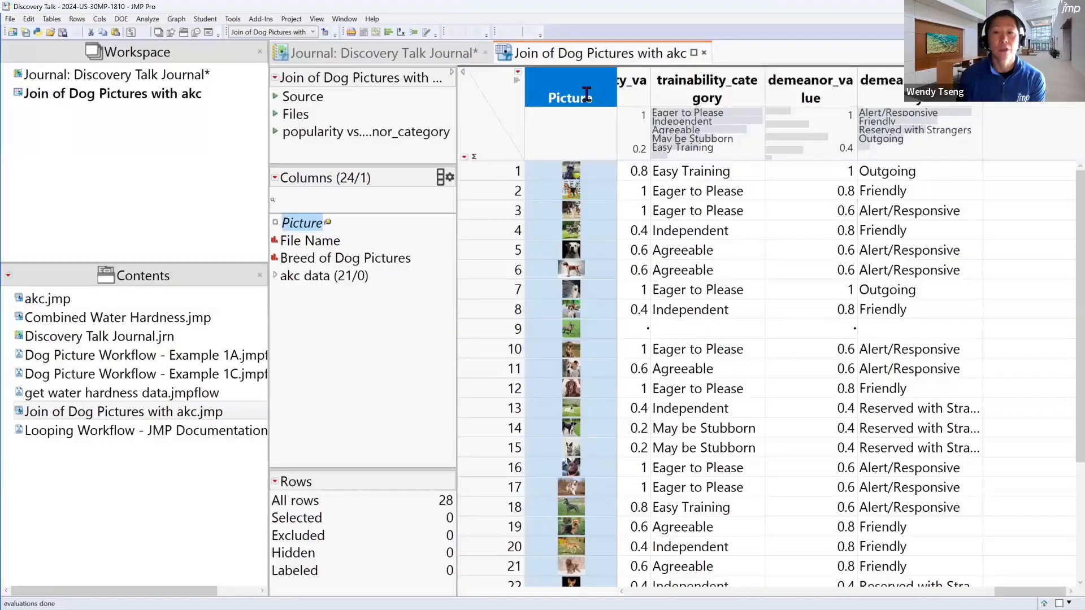
# Review the Example 1 outline in the Discovery Talk Journal and close the Join of Dog Pictures with akc table
pyautogui.click(426, 53)
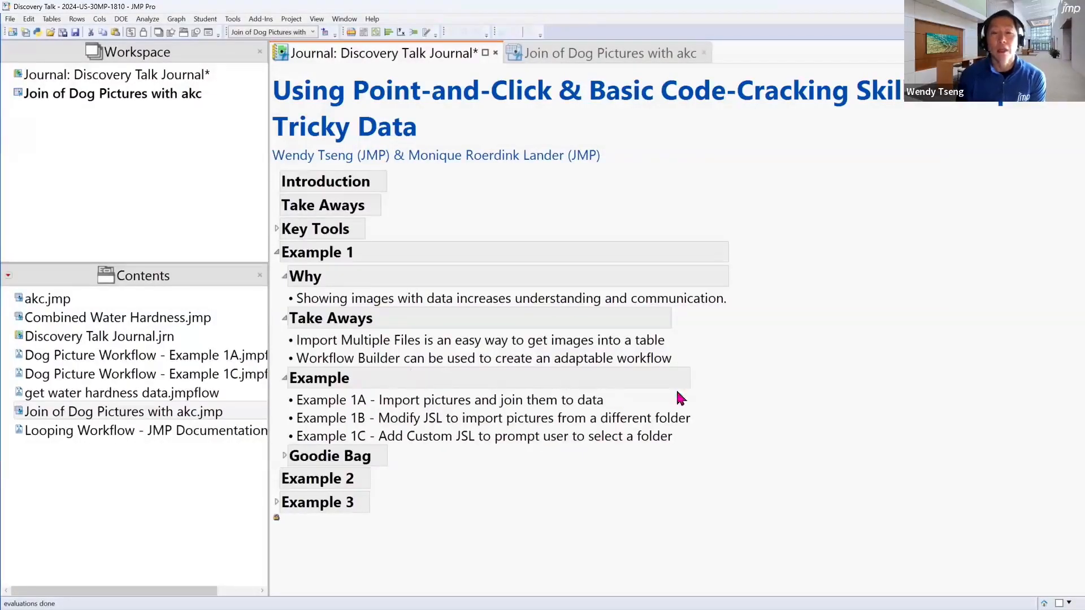
pyautogui.moveTo(695, 388)
pyautogui.mouseDown()
pyautogui.moveTo(703, 430)
pyautogui.moveTo(693, 452)
pyautogui.mouseUp()
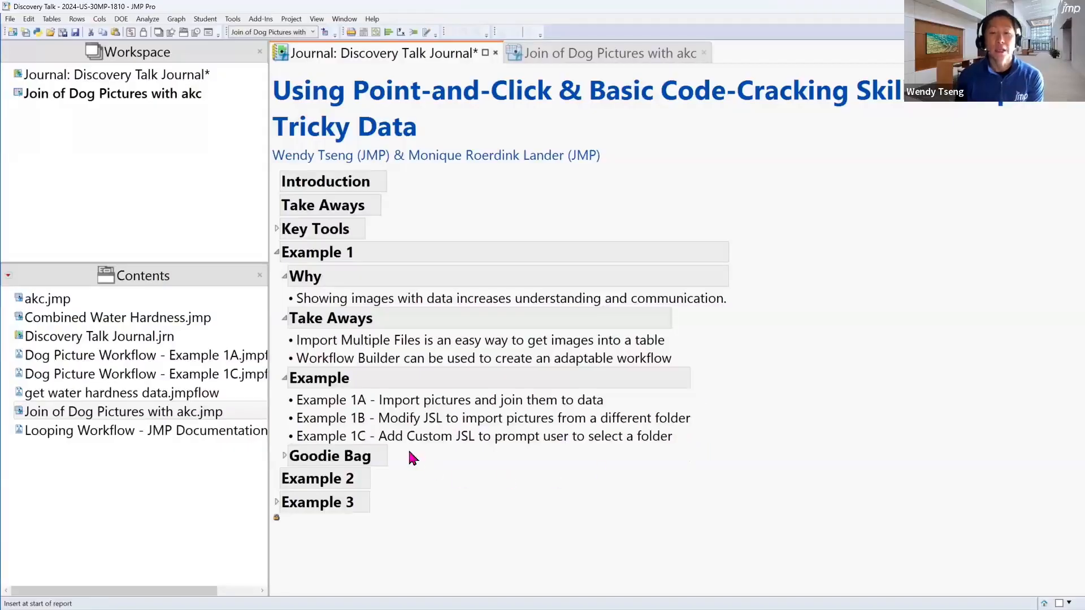
pyautogui.moveTo(414, 454); pyautogui.dragTo(495, 463)
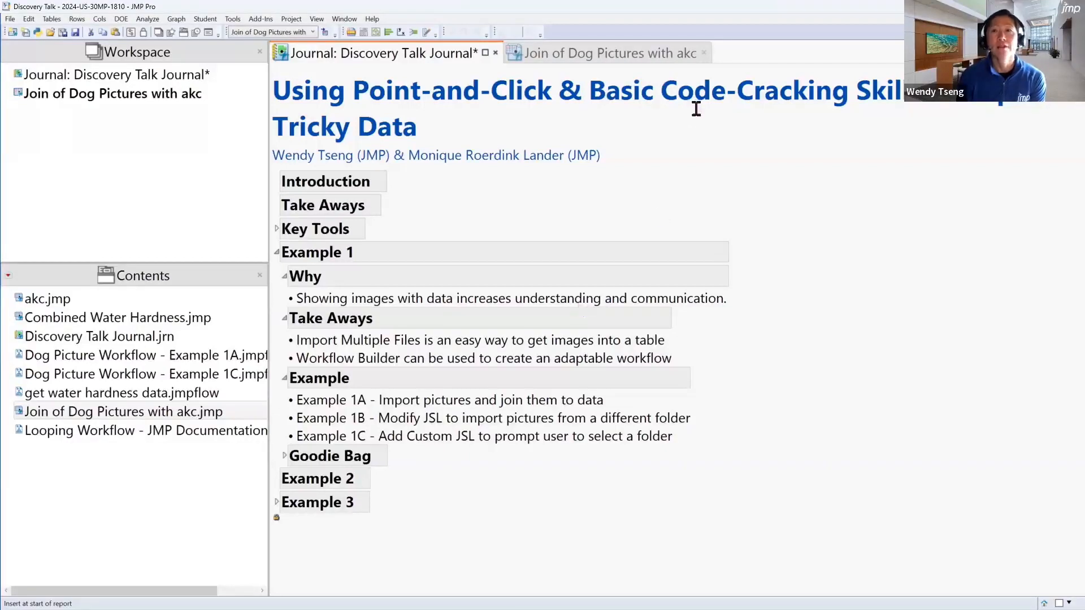
pyautogui.click(704, 53)
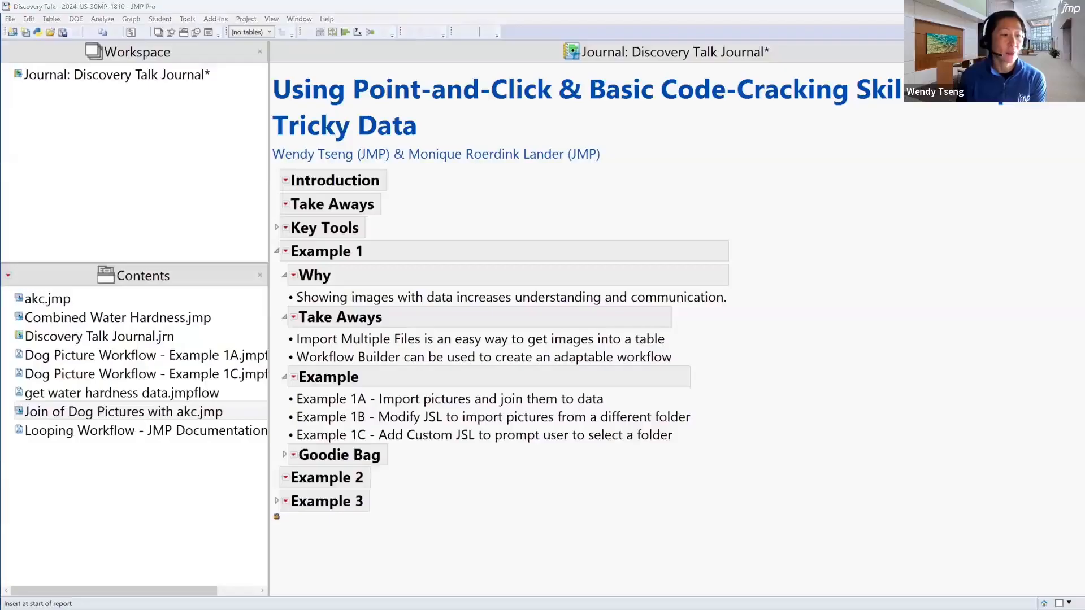
# Switch to File Explorer, enlarge the window to examine the picture files in the akc folder, and minimize it
pyautogui.hotkey('alt', 'Tab')
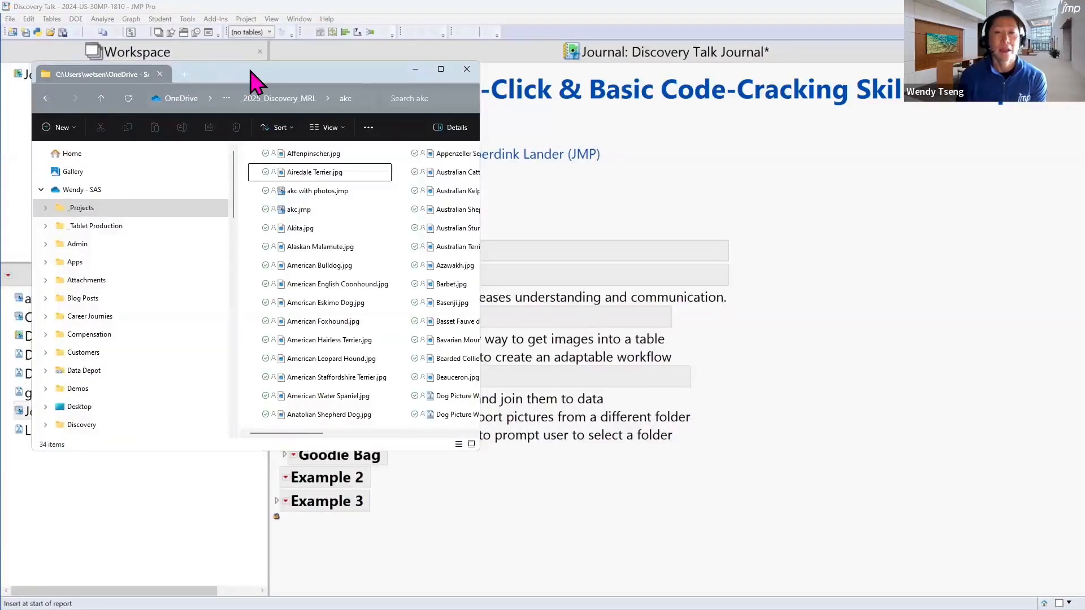
pyautogui.moveTo(253, 75); pyautogui.dragTo(628, 93)
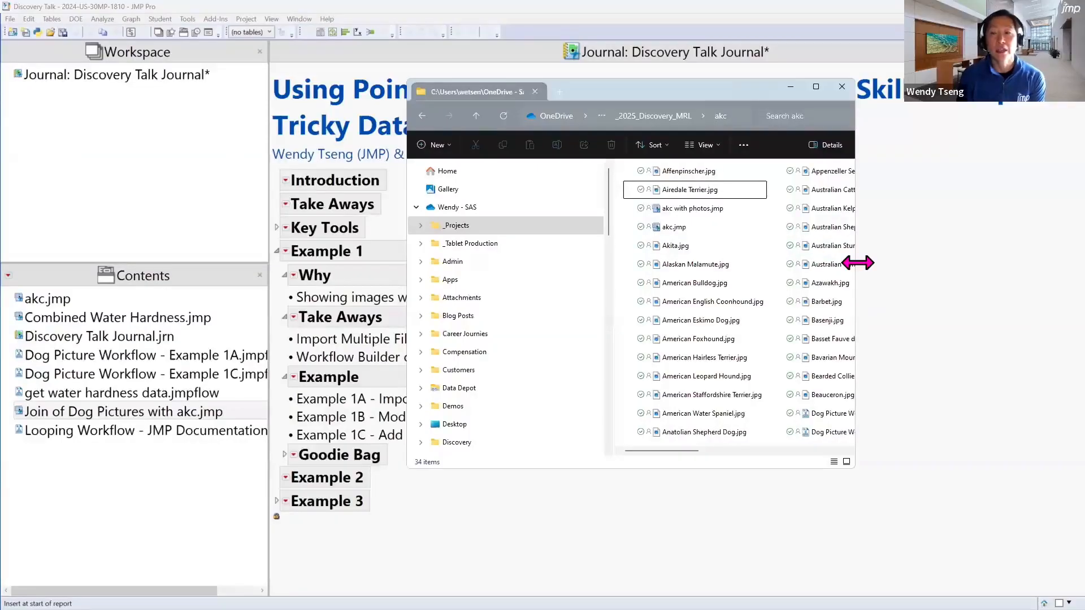
pyautogui.moveTo(858, 263); pyautogui.dragTo(1060, 253)
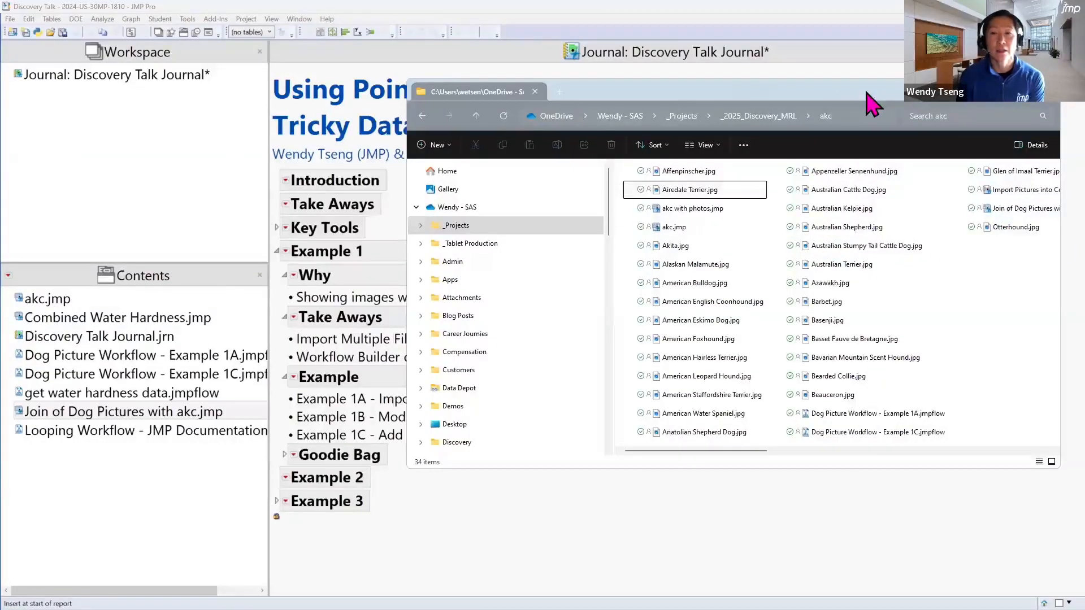
pyautogui.moveTo(866, 92); pyautogui.dragTo(685, 122)
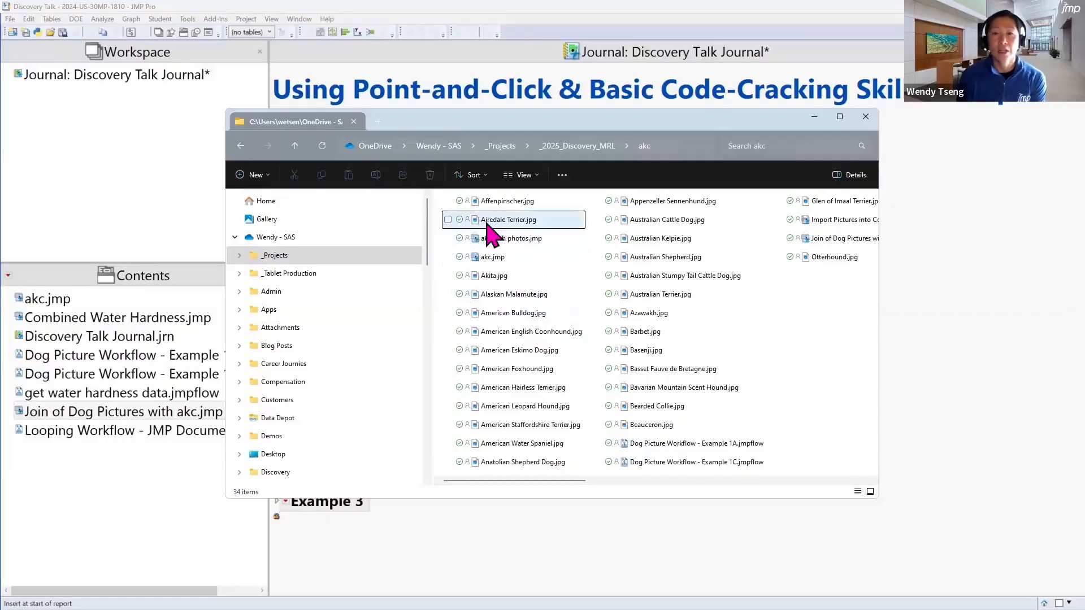
pyautogui.moveTo(505, 229)
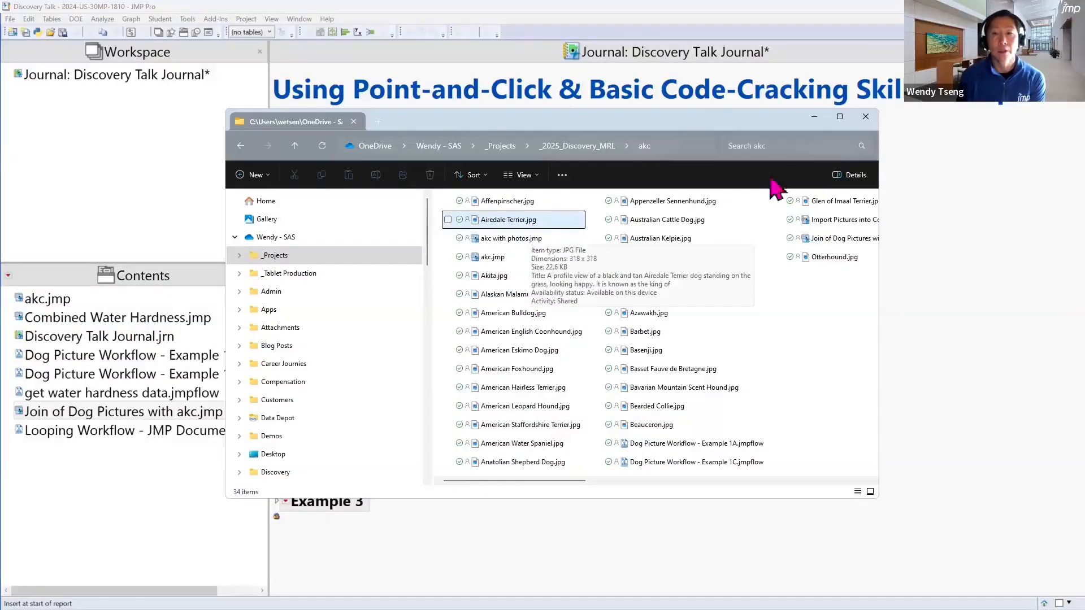
pyautogui.click(815, 117)
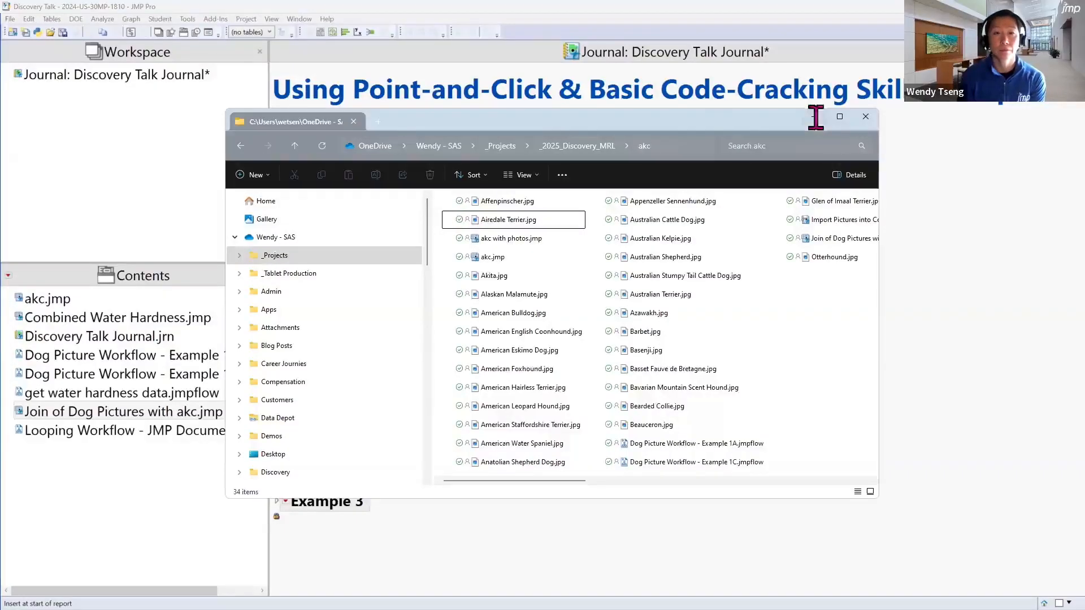
# Create a new, empty workflow in the JMP project
pyautogui.click(10, 19)
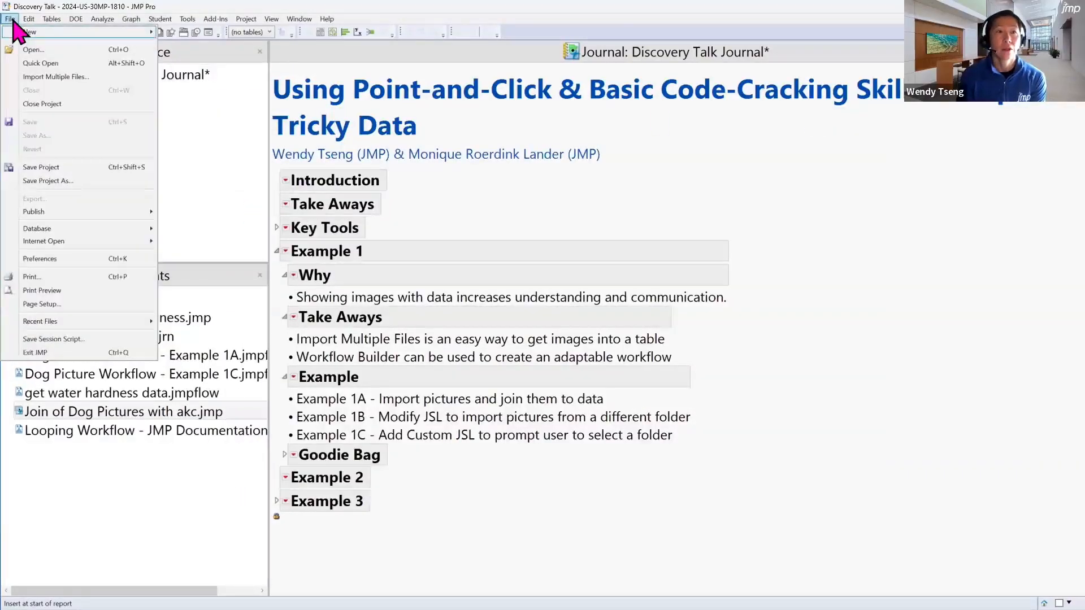
pyautogui.moveTo(20, 32)
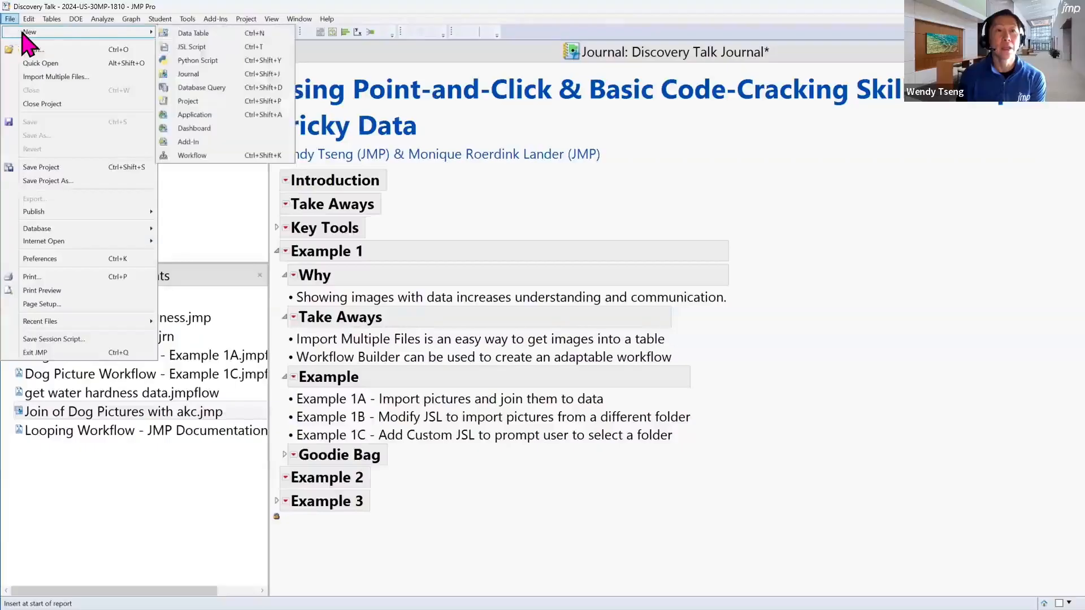
pyautogui.click(234, 156)
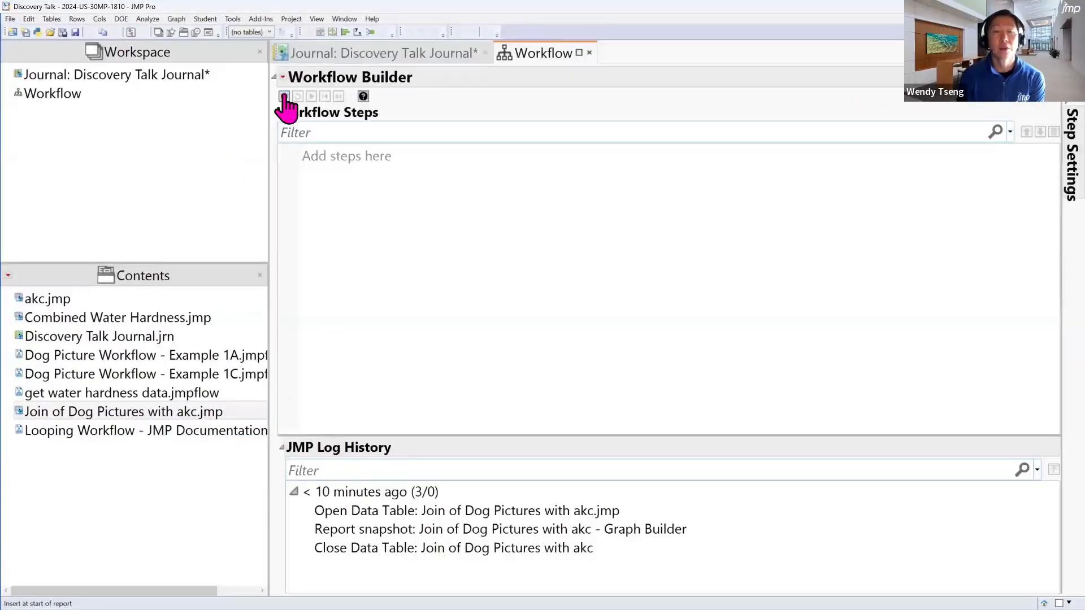
# Start a multiple file import and set its source folder to the akc folder inside _Projects\_2025_Discovery_MRL
pyautogui.click(11, 19)
pyautogui.click(36, 77)
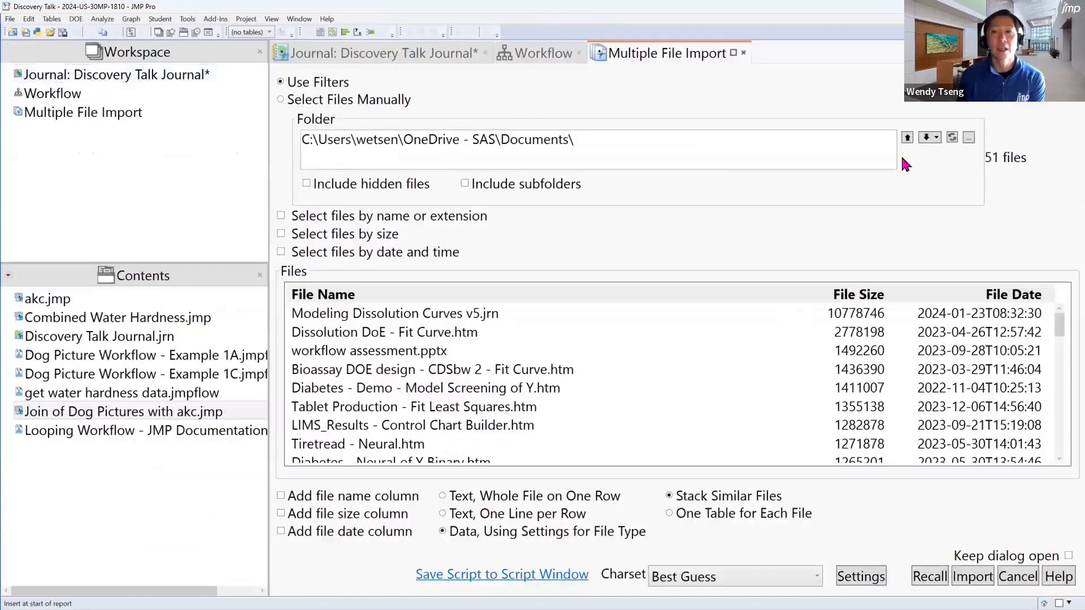
pyautogui.click(968, 138)
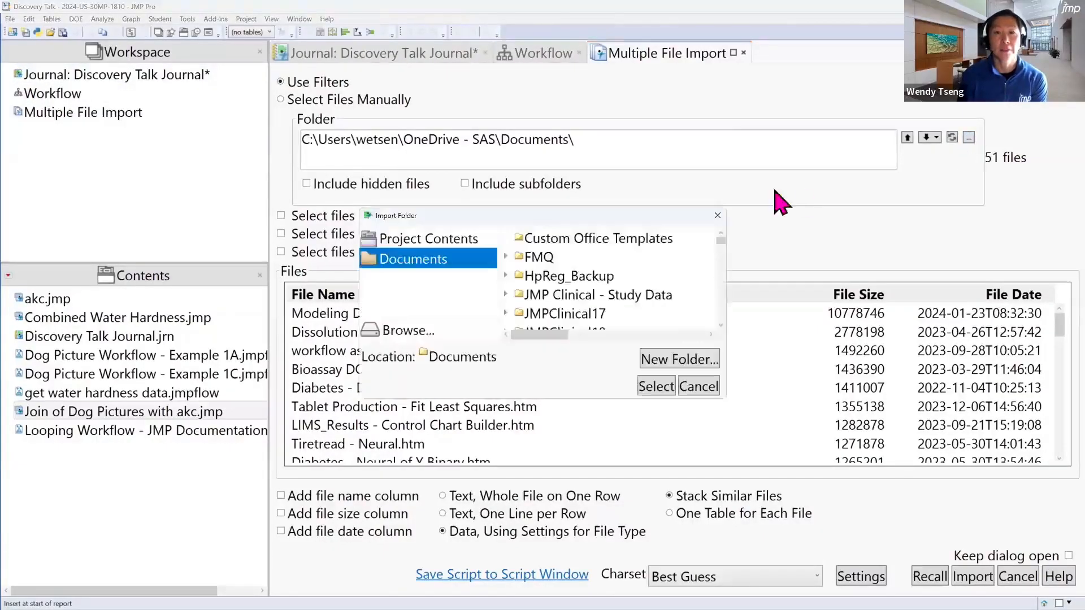
pyautogui.click(411, 333)
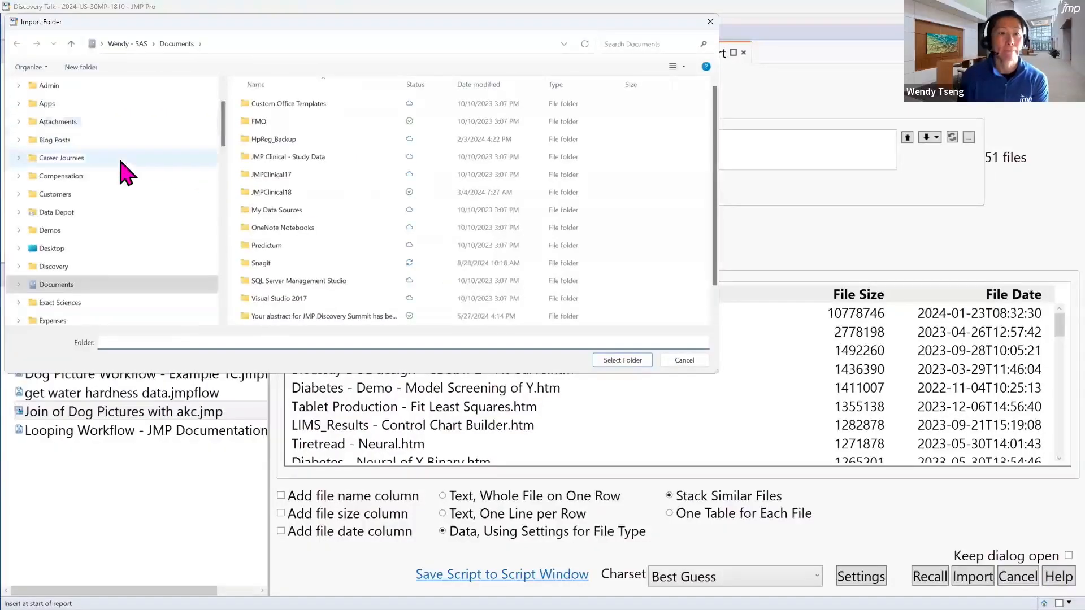
pyautogui.click(122, 126)
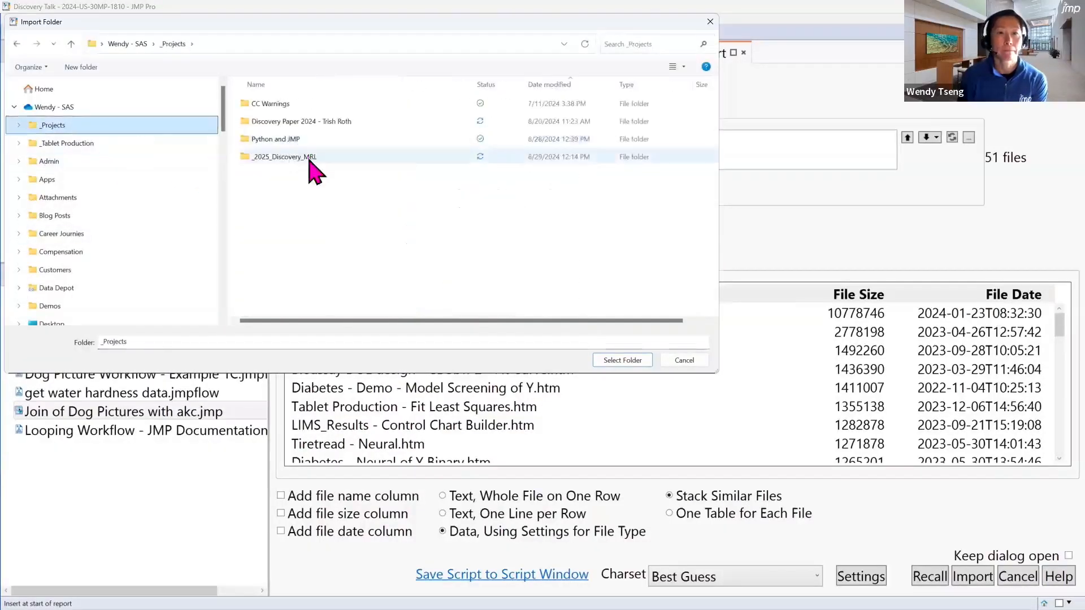
pyautogui.click(310, 159)
pyautogui.doubleClick(311, 158)
pyautogui.click(303, 105)
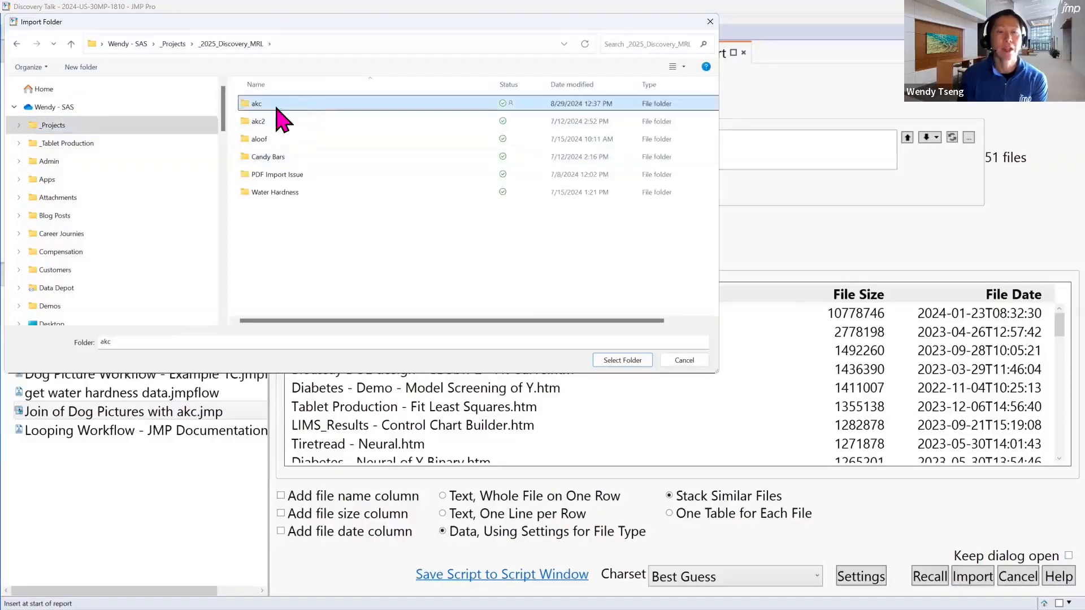
pyautogui.click(638, 361)
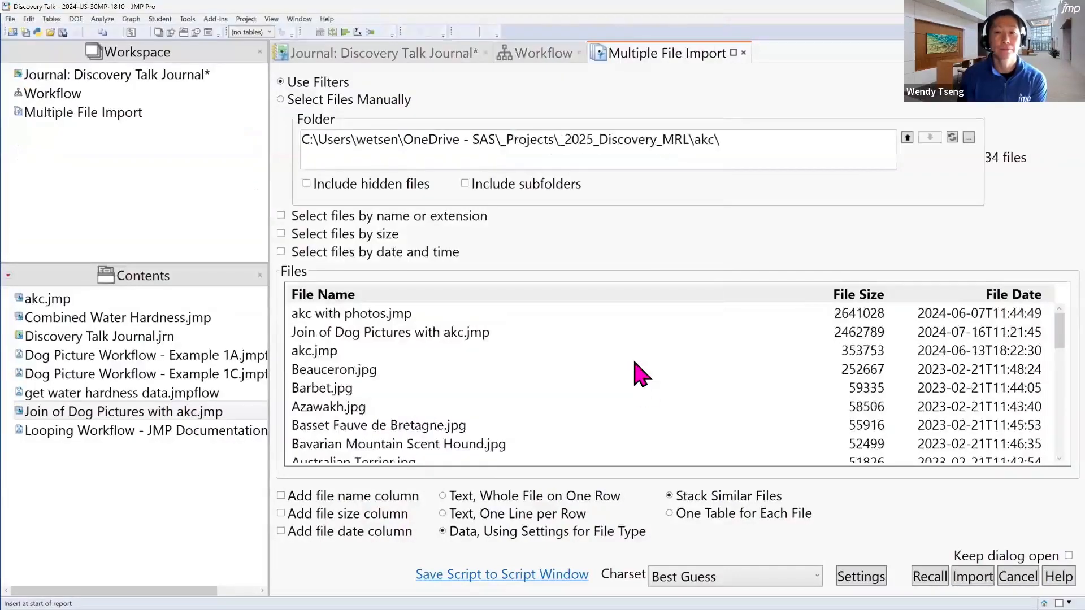
# Filter the files to import by name or extension with the pattern *.jpg
pyautogui.click(346, 218)
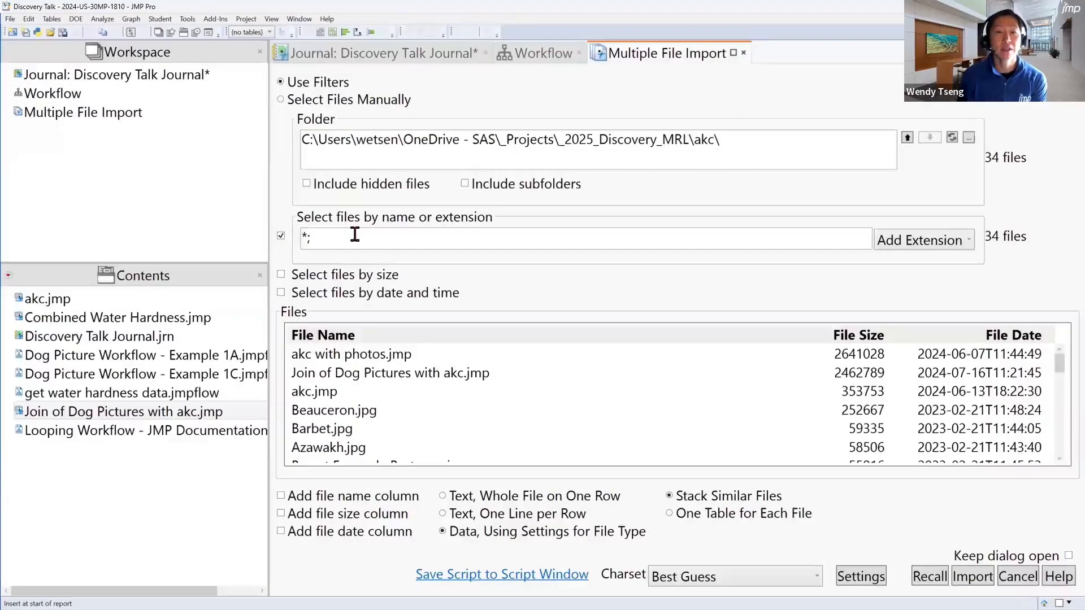
pyautogui.doubleClick(355, 234)
pyautogui.write('*')
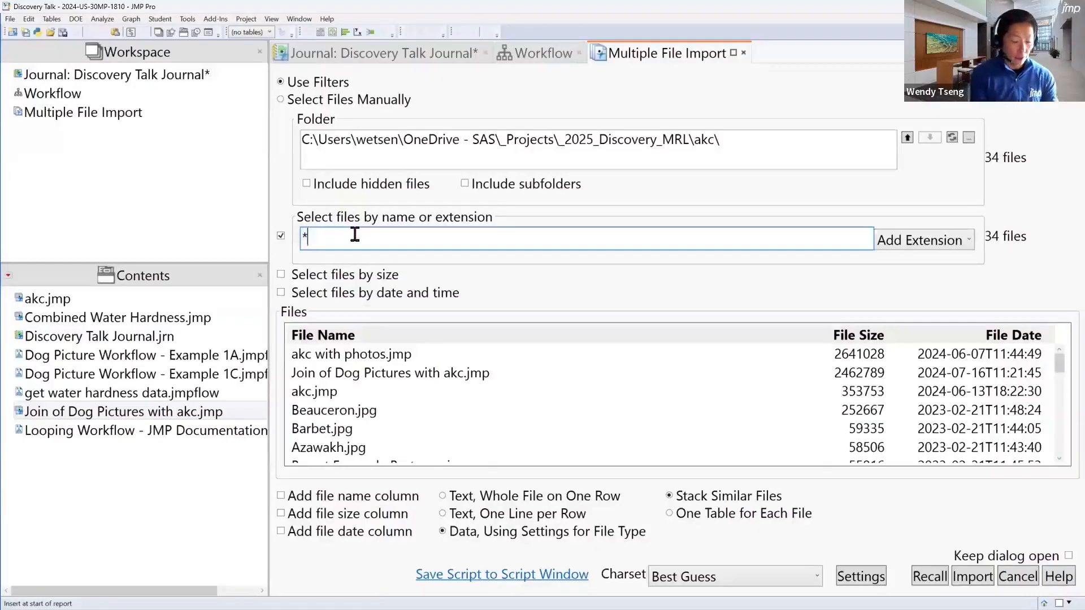
pyautogui.write('.jpg')
pyautogui.press('Return')
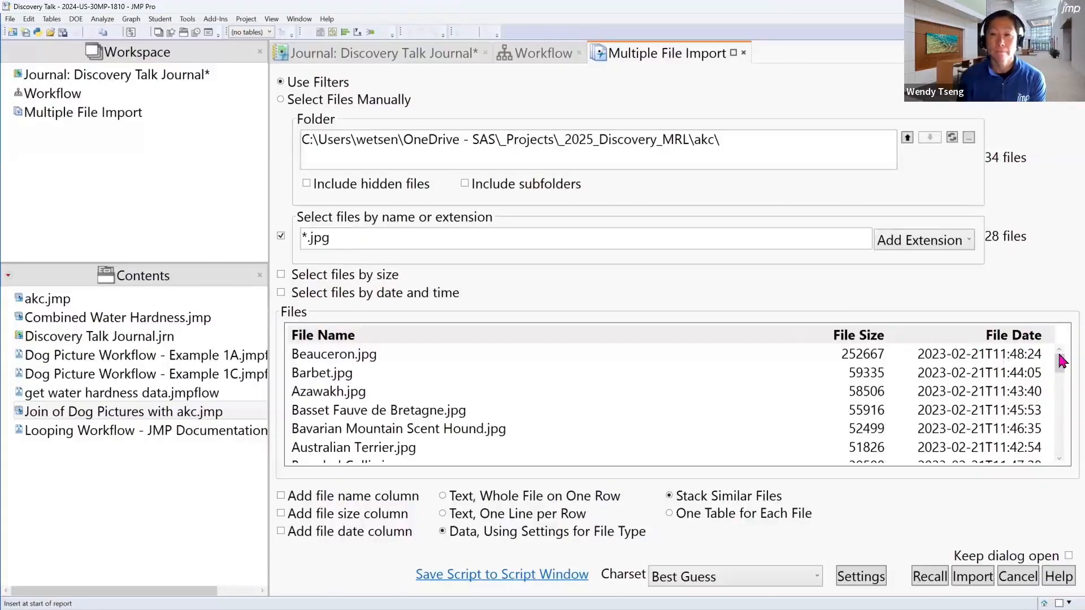
# Check the filtered file list, add a file name column, and import the dog pictures into a data table
pyautogui.moveTo(1062, 382); pyautogui.dragTo(1061, 413)
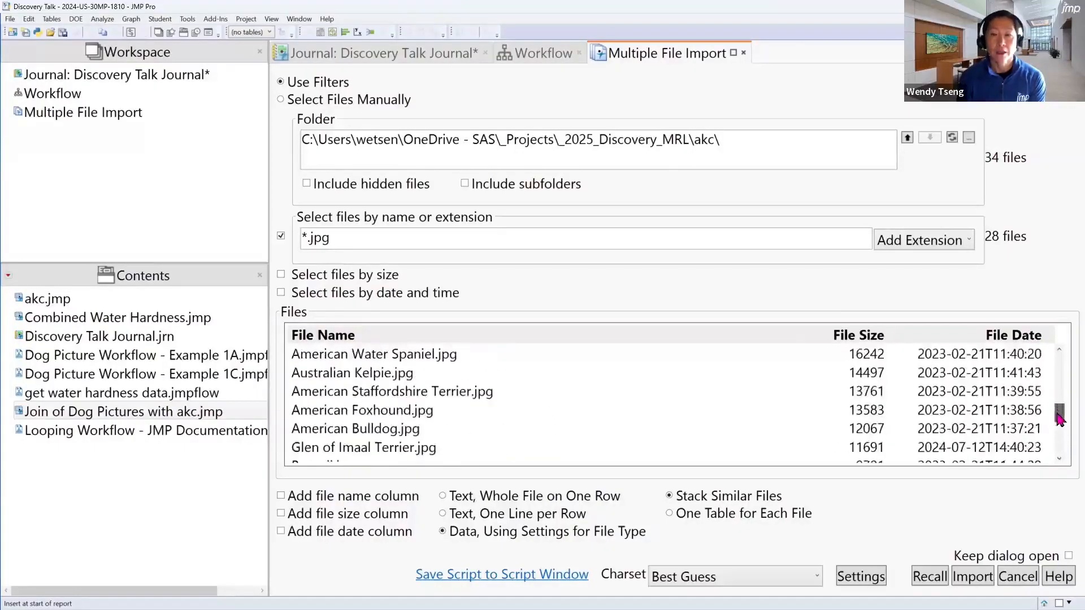
pyautogui.click(323, 497)
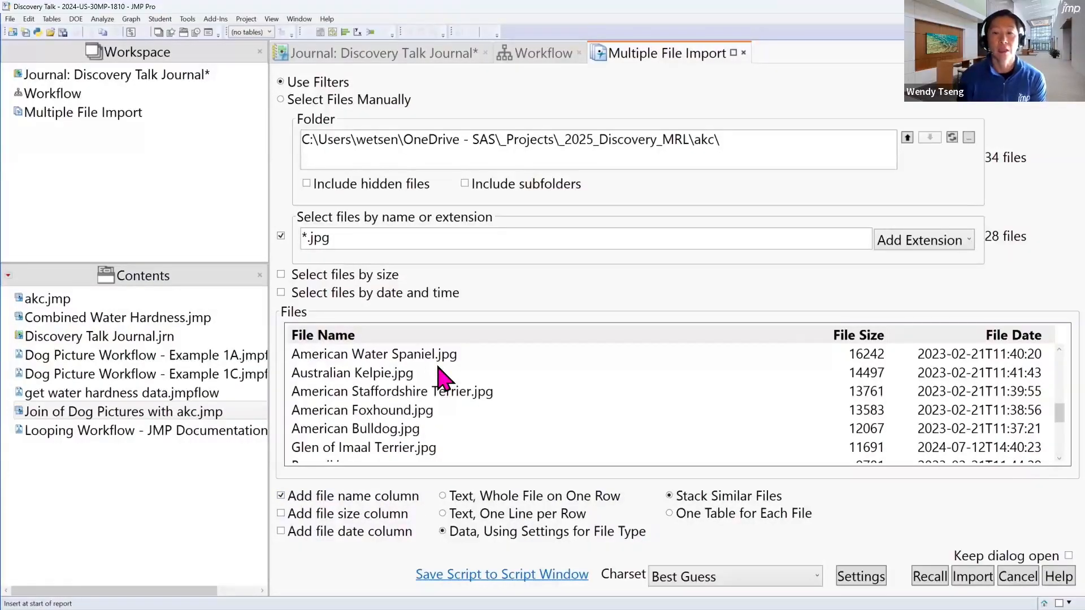
pyautogui.click(968, 578)
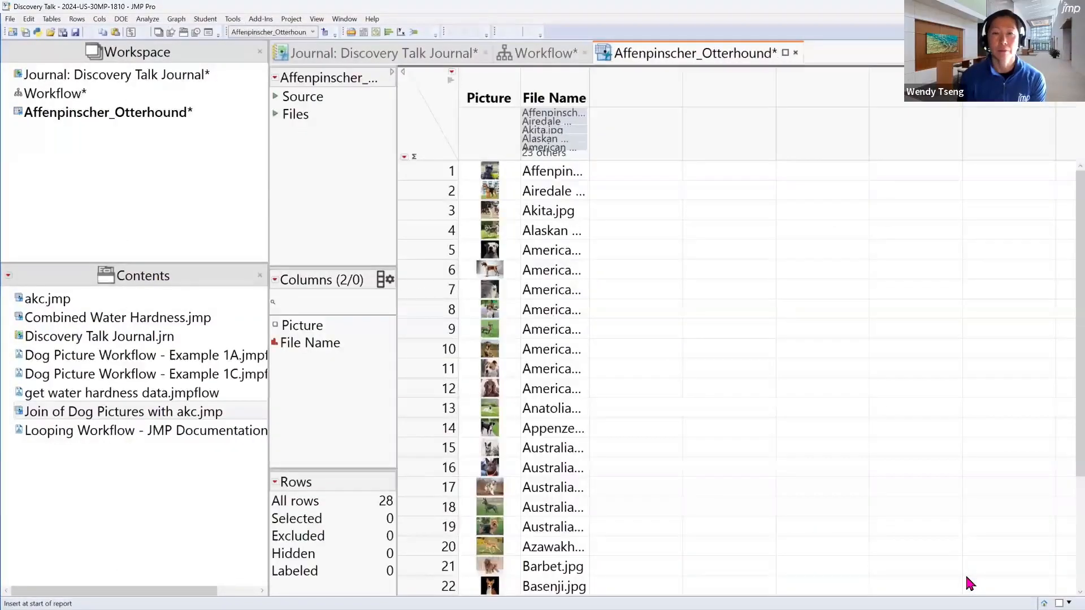
# Widen the File Name column to fit its contents and inspect the settings of the recorded Import multiple files workflow step
pyautogui.doubleClick(589, 87)
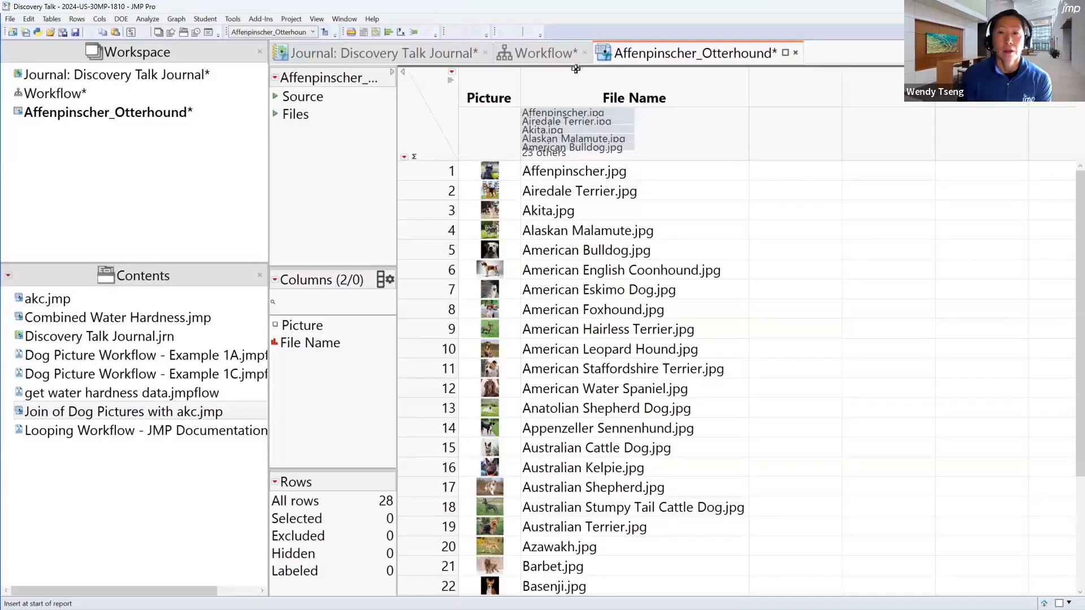
pyautogui.click(563, 55)
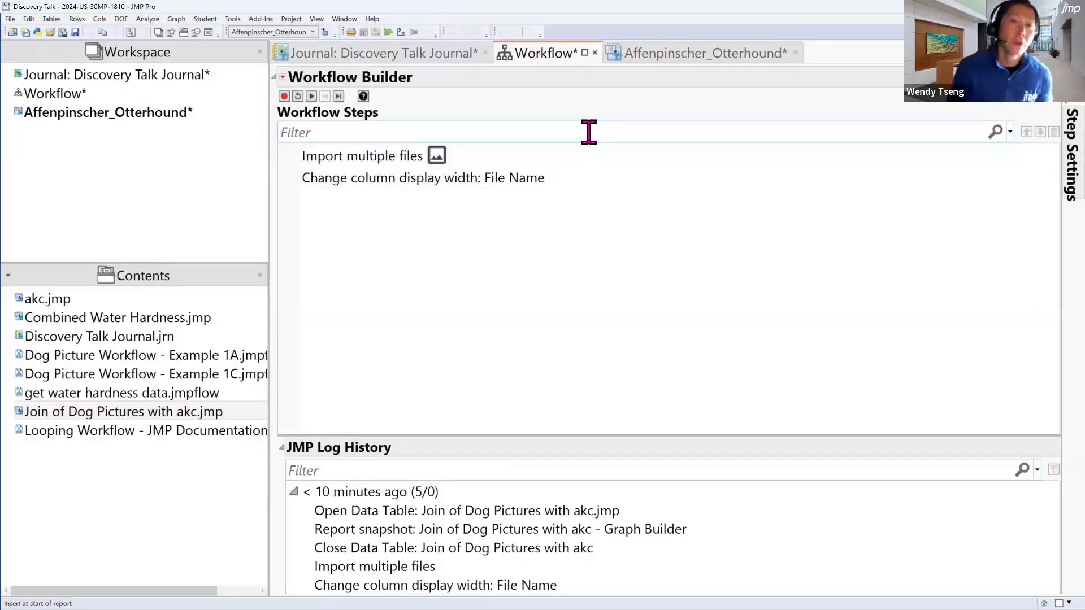
pyautogui.click(538, 161)
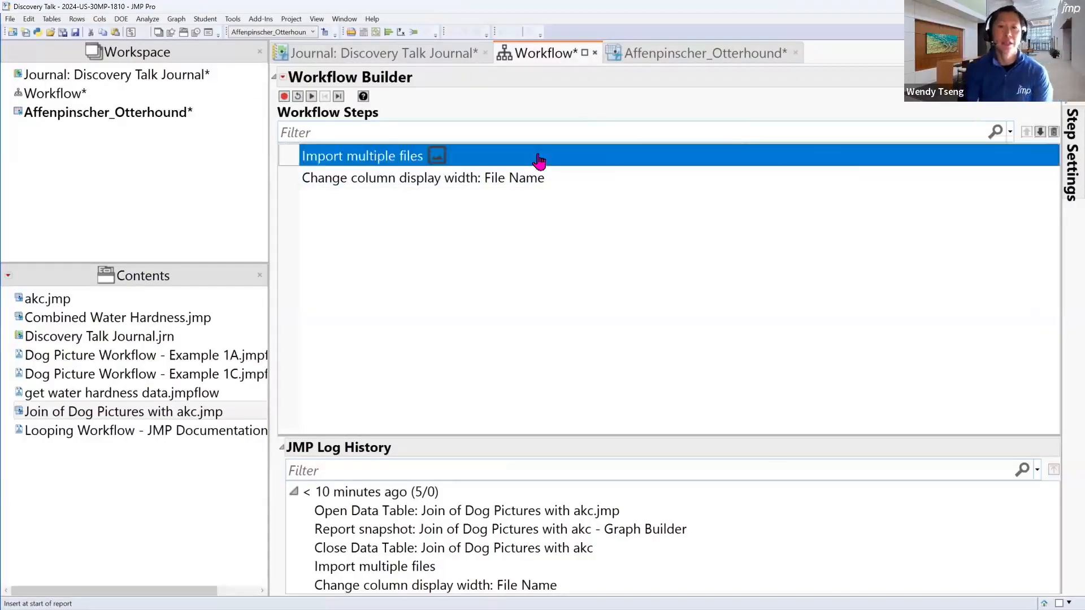
pyautogui.moveTo(812, 176); pyautogui.dragTo(637, 187)
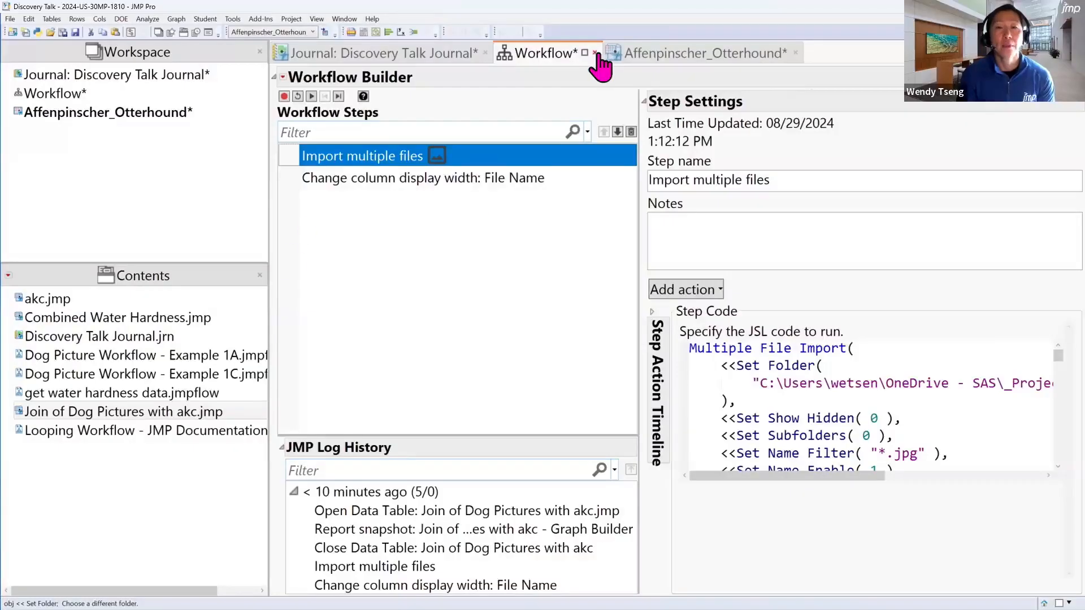
# Open the saved Dog Picture Workflow - Example 1A, check the full name of the imported picture table, and run the workflow
pyautogui.doubleClick(252, 357)
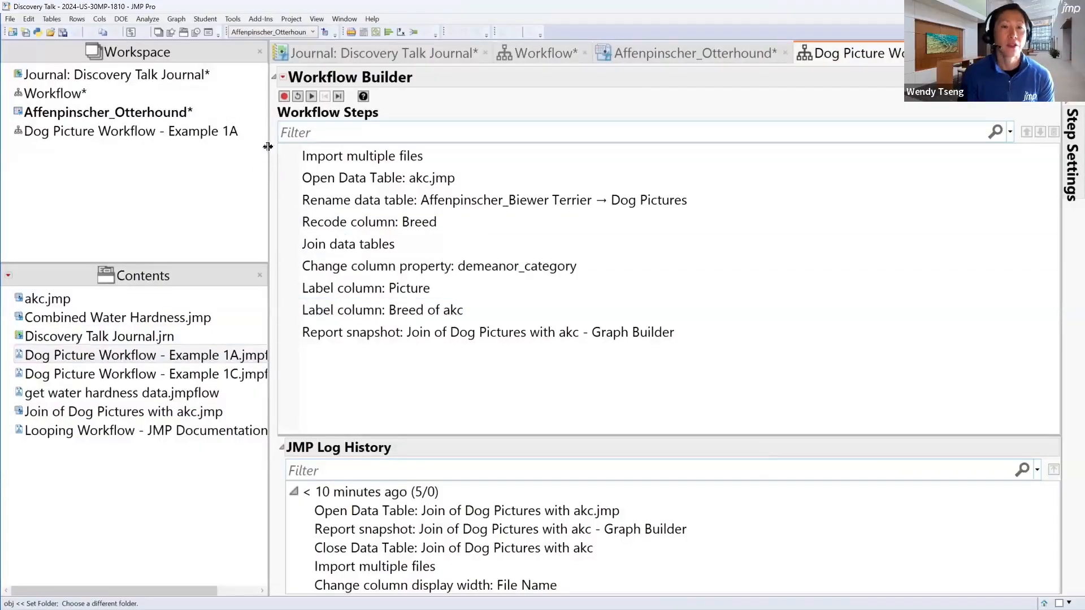
pyautogui.click(235, 150)
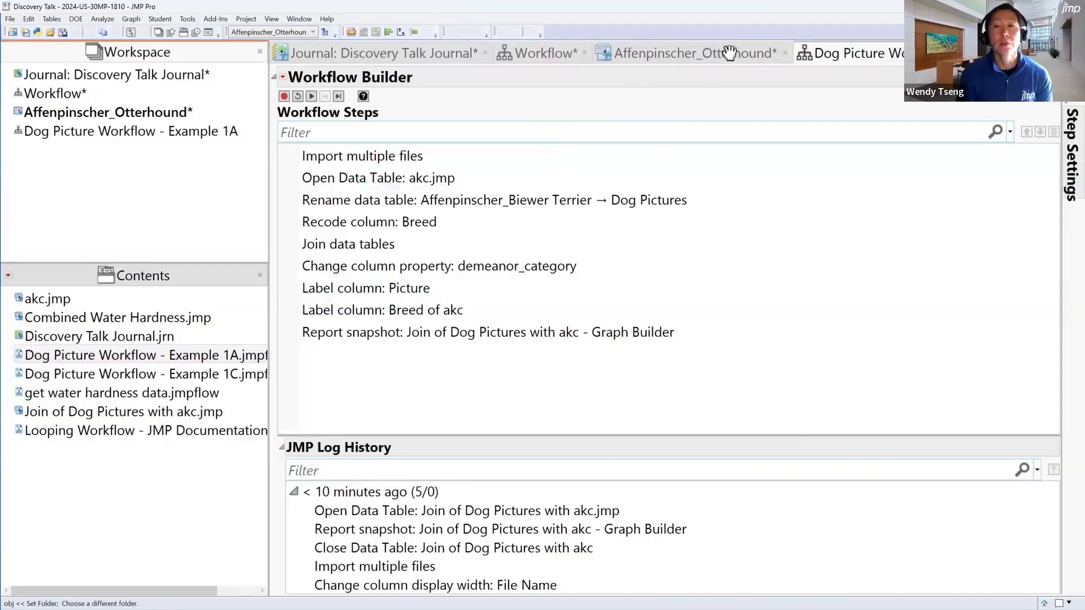
pyautogui.moveTo(728, 54)
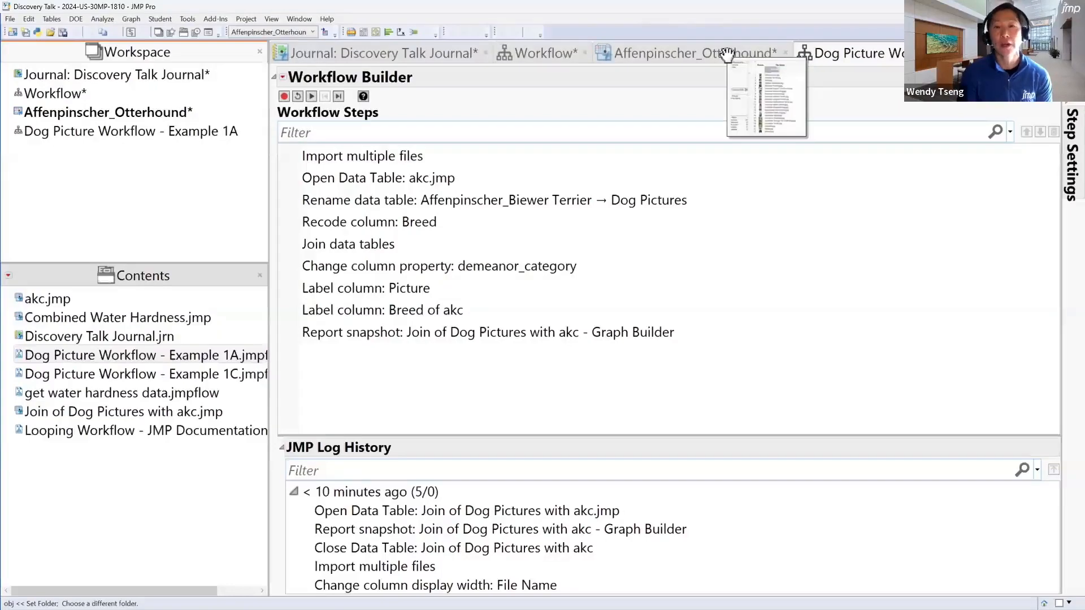
pyautogui.click(727, 55)
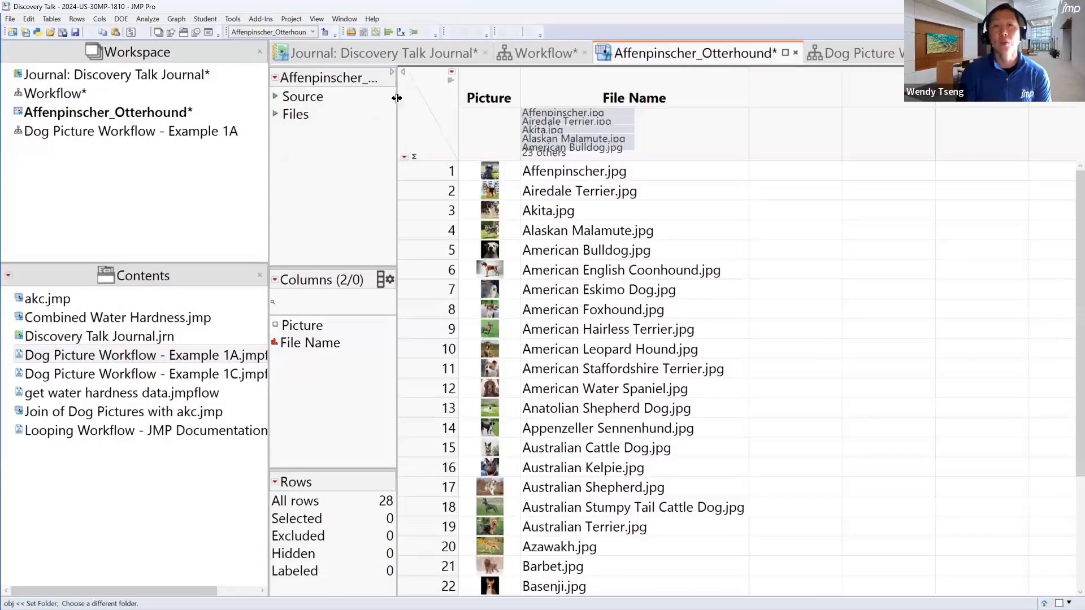
pyautogui.moveTo(399, 107); pyautogui.dragTo(522, 104)
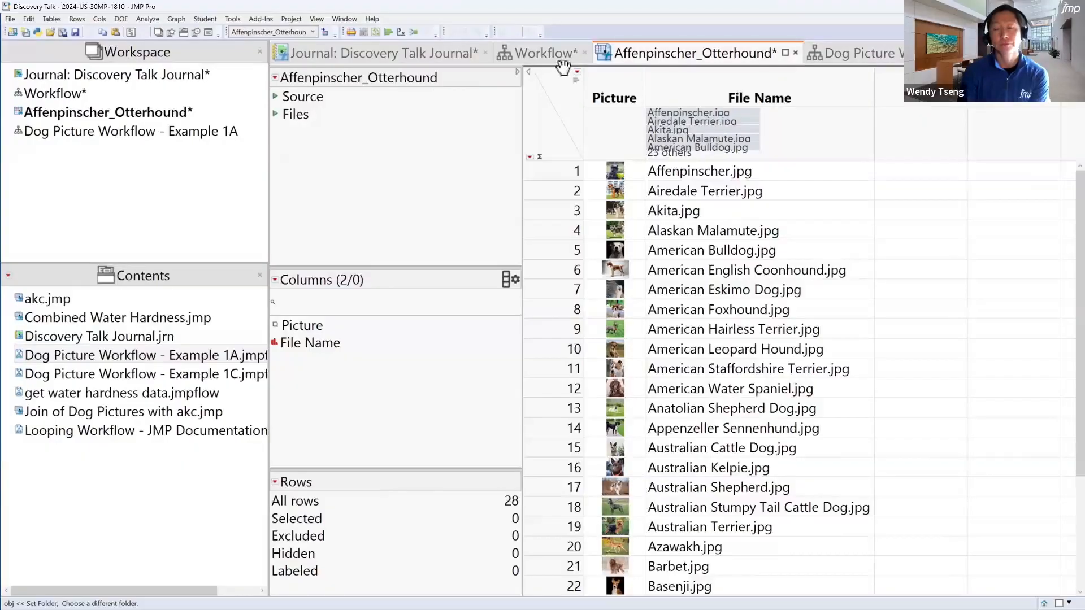
pyautogui.click(881, 53)
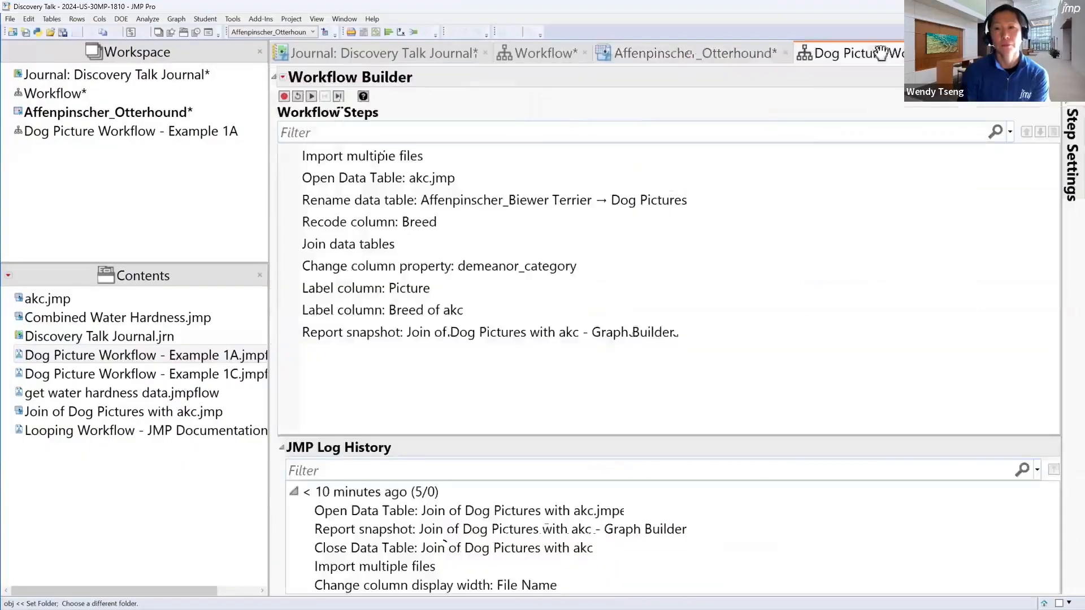
pyautogui.click(312, 97)
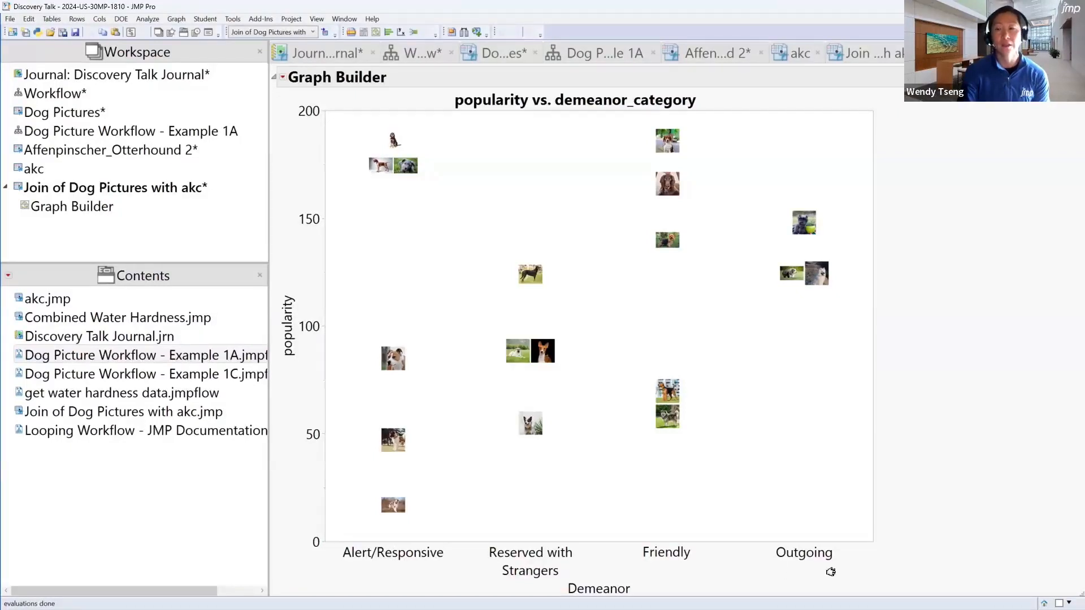
# In the akc data table, enlarge the column header graphs and select the rows whose demeanor category is Aloof/Wary
pyautogui.click(801, 54)
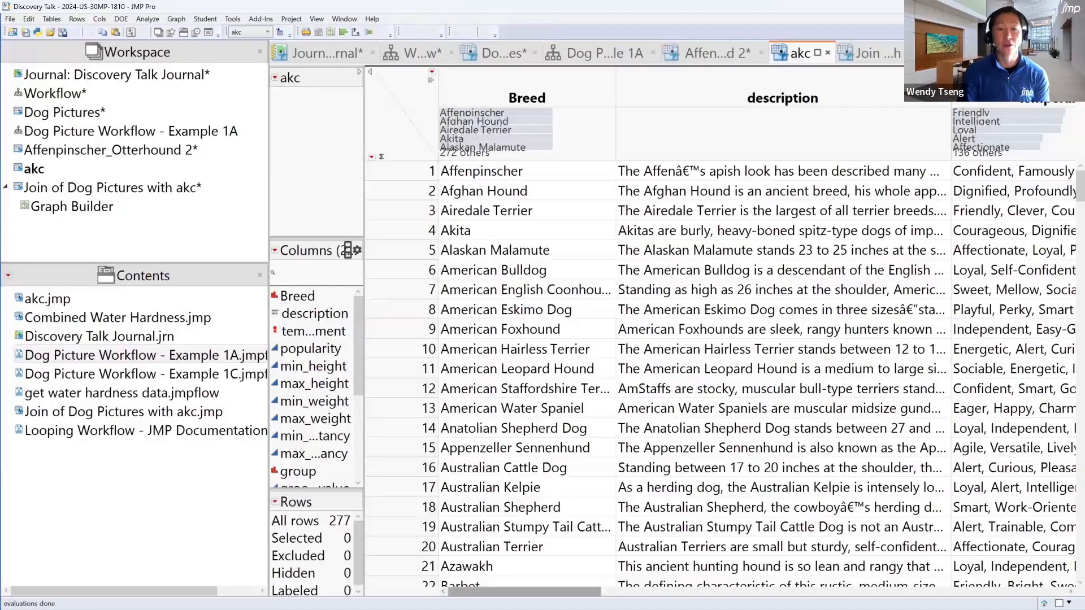
pyautogui.moveTo(576, 591); pyautogui.dragTo(1043, 531)
pyautogui.moveTo(889, 160); pyautogui.dragTo(889, 191)
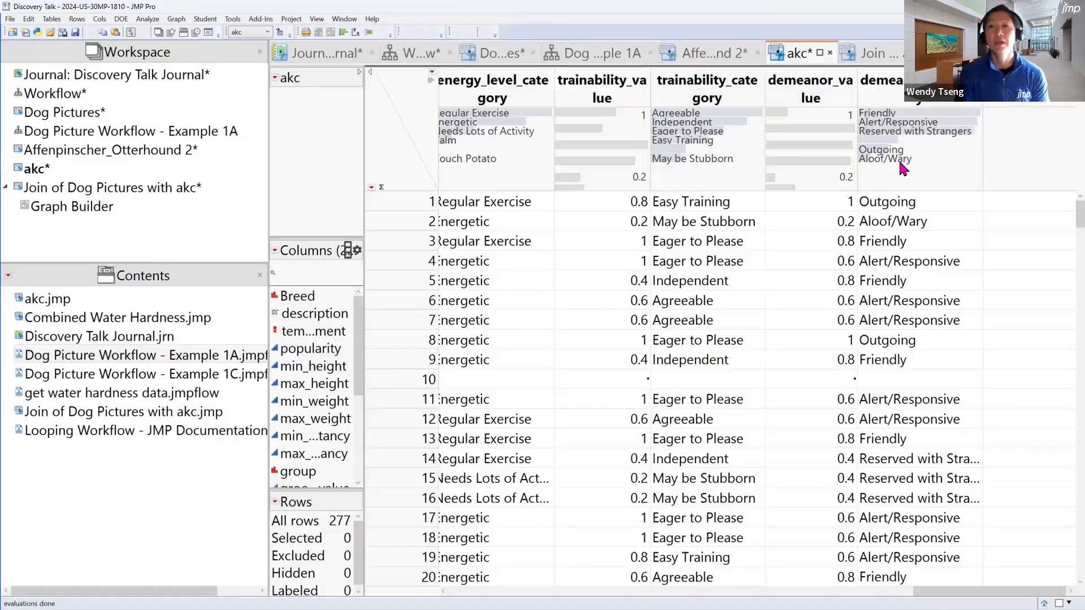
pyautogui.click(871, 164)
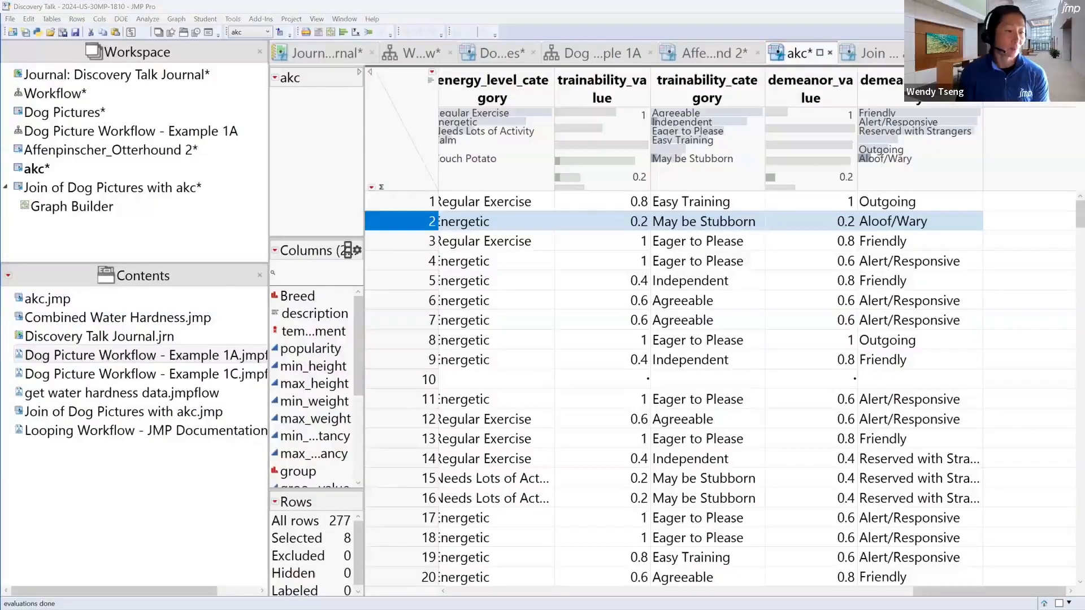
# Switch to File Explorer, place the aloof folder beside the akc2 folder, and select and copy its four dog pictures
pyautogui.hotkey('alt', 'Tab')
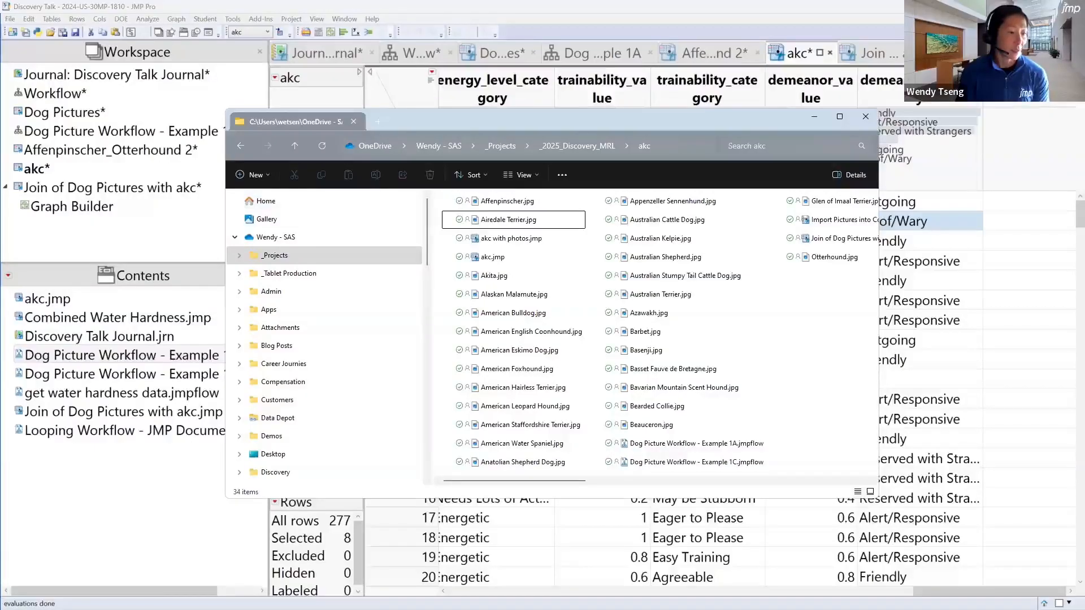
pyautogui.hotkey('alt', 'Tab')
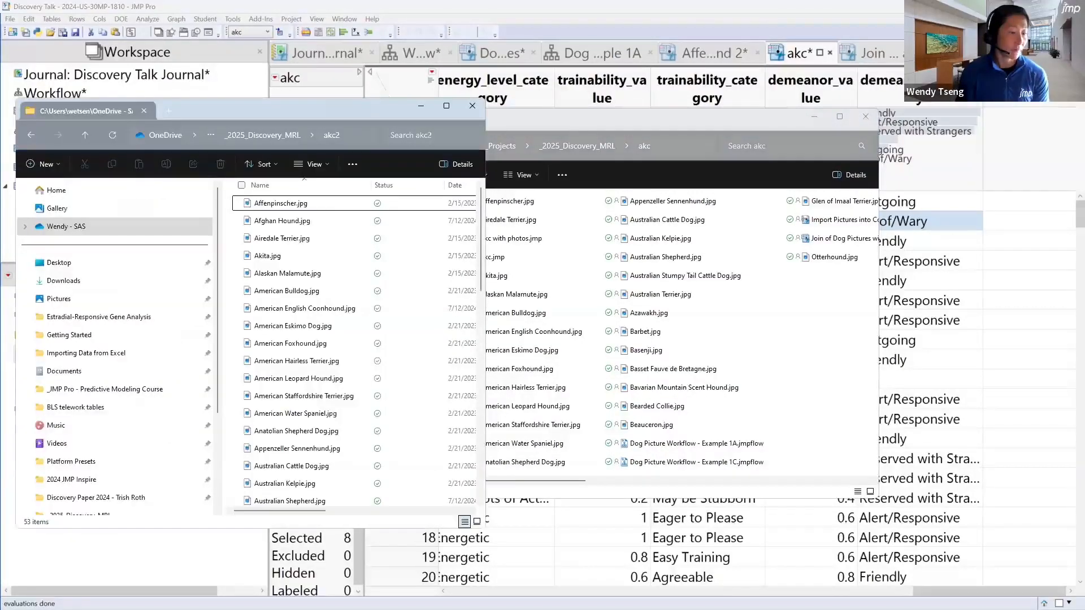
pyautogui.hotkey('alt', 'Tab')
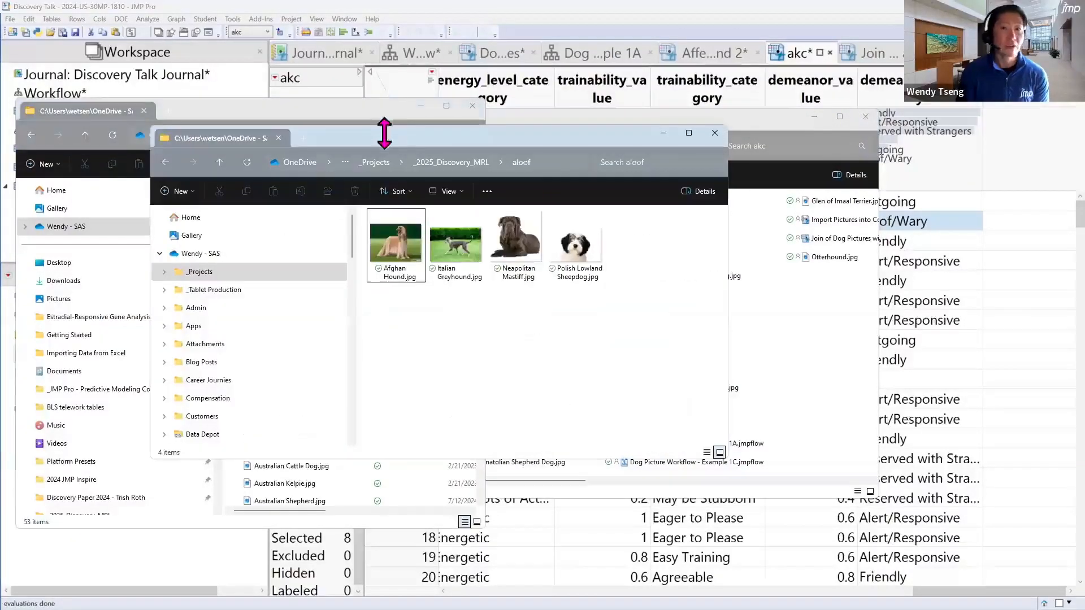
pyautogui.click(815, 117)
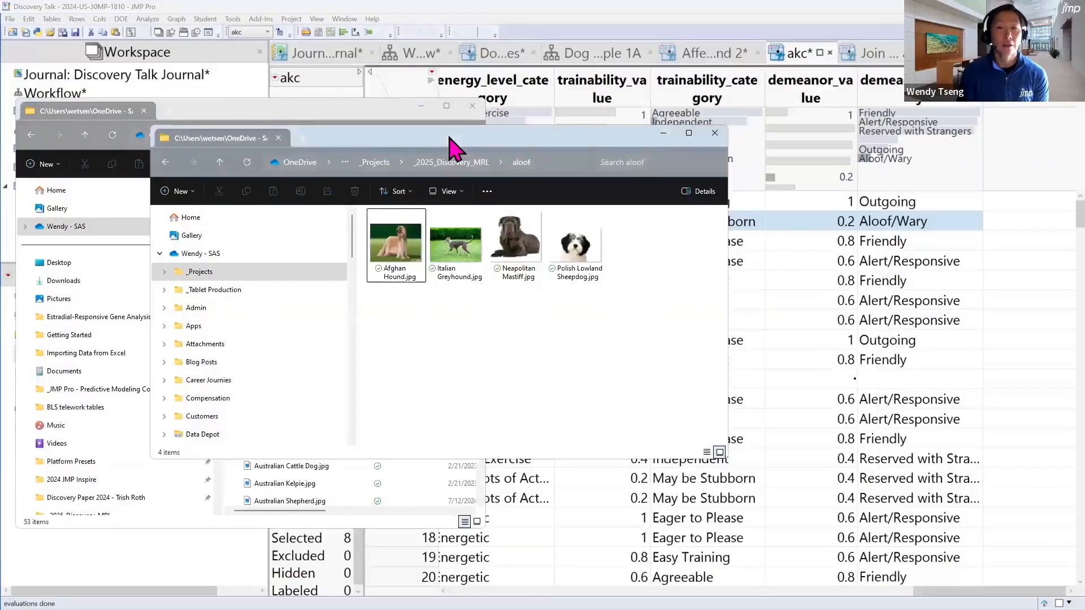
pyautogui.moveTo(449, 137); pyautogui.dragTo(809, 118)
pyautogui.moveTo(481, 228); pyautogui.dragTo(463, 497)
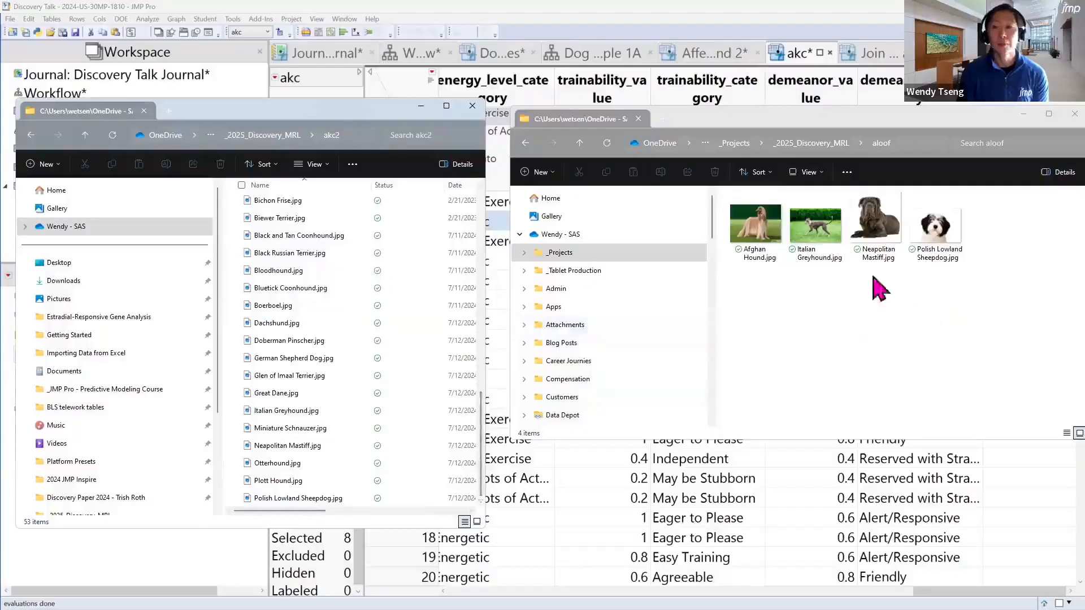
pyautogui.click(834, 127)
pyautogui.moveTo(1002, 288); pyautogui.dragTo(693, 204)
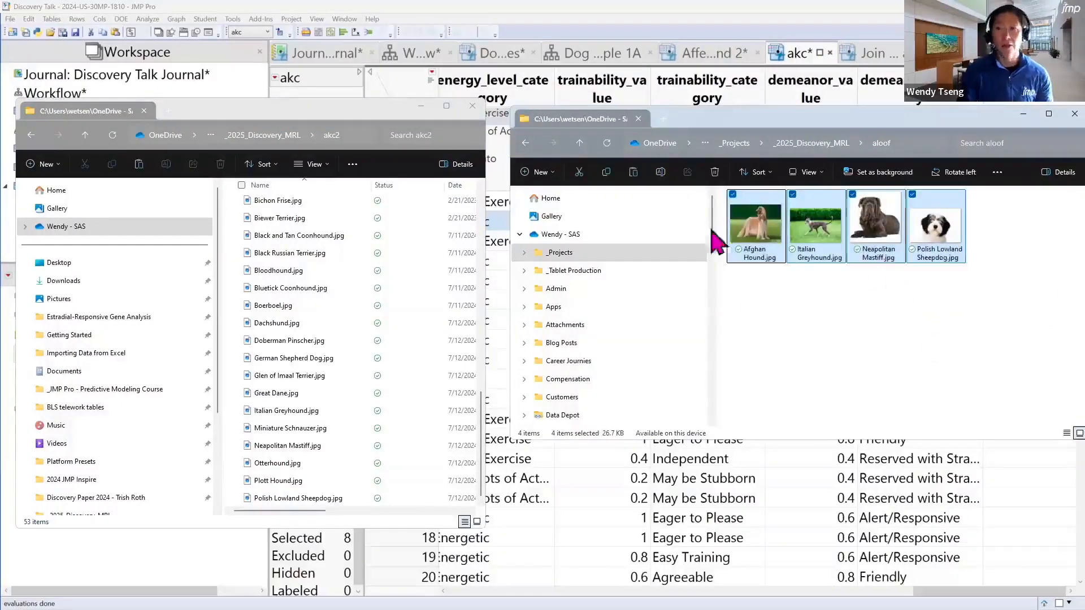
# Paste the four aloof dog pictures into the akc2 folder, replacing the files with the same names
pyautogui.click(365, 116)
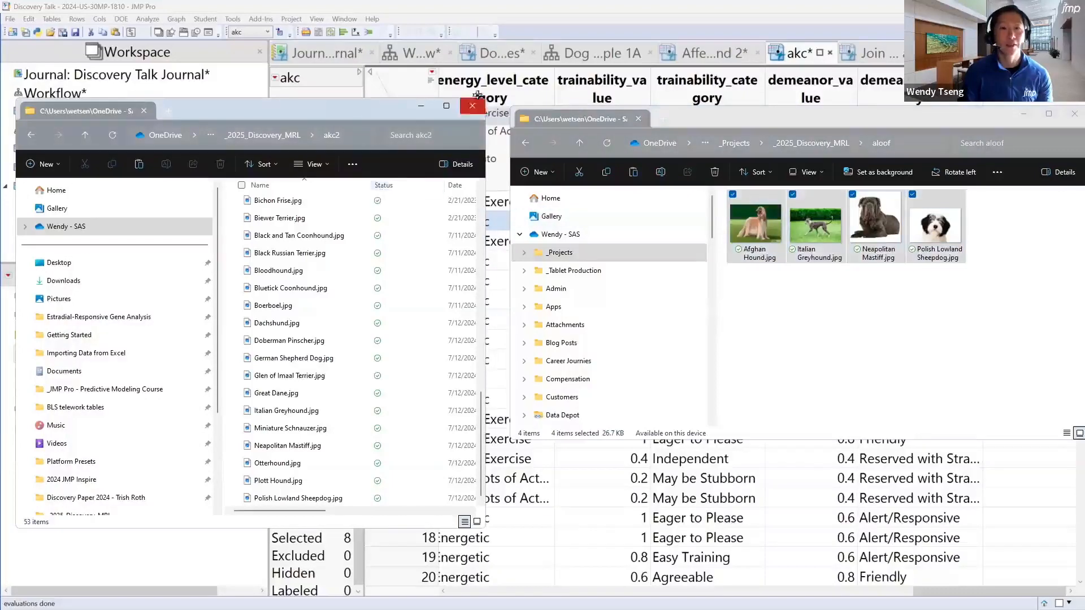
pyautogui.click(447, 106)
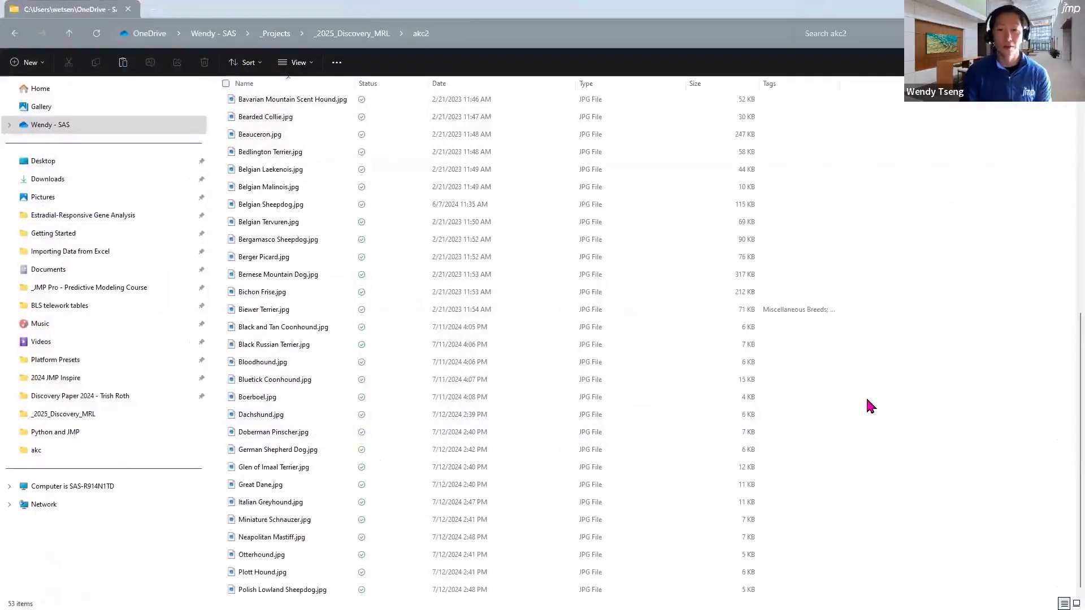
pyautogui.hotkey('ctrl', 'v')
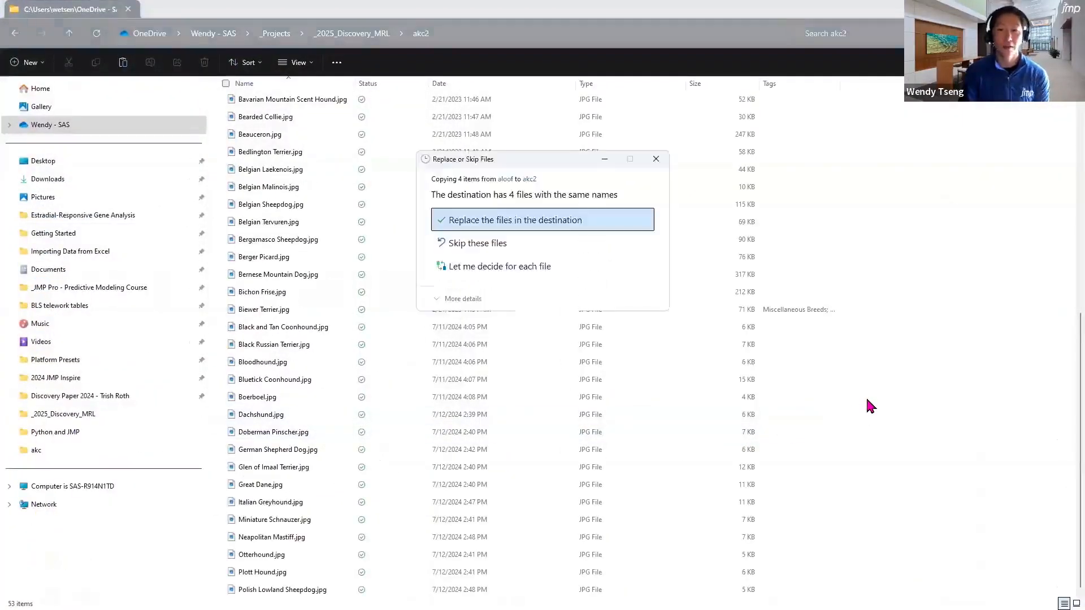
pyautogui.click(547, 227)
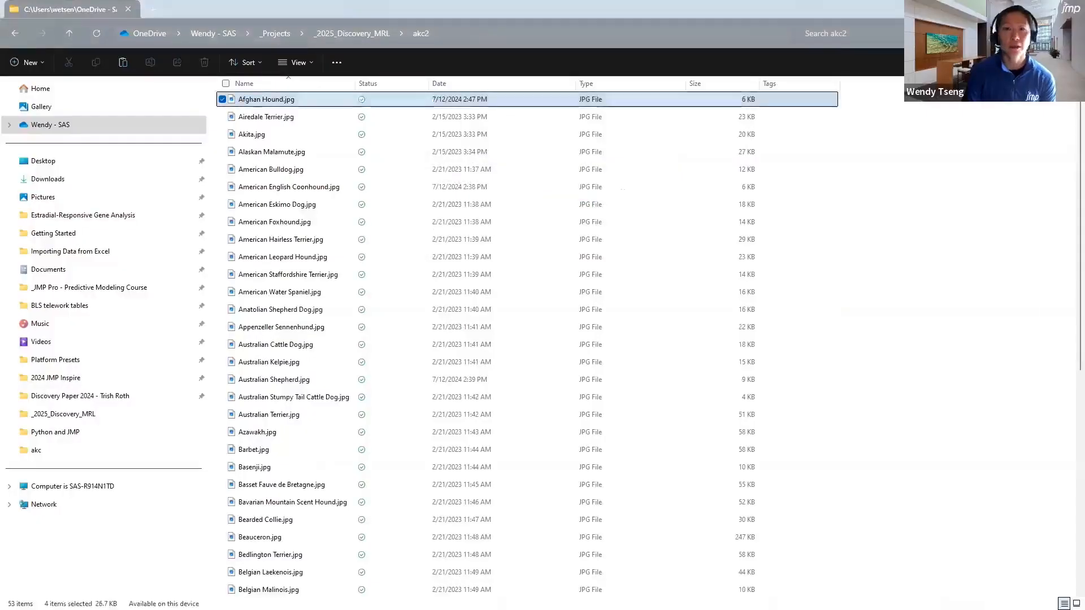
# Go to the akc folder inside _2025_Discovery_MRL and paste the four aloof dog pictures there
pyautogui.click(1023, 9)
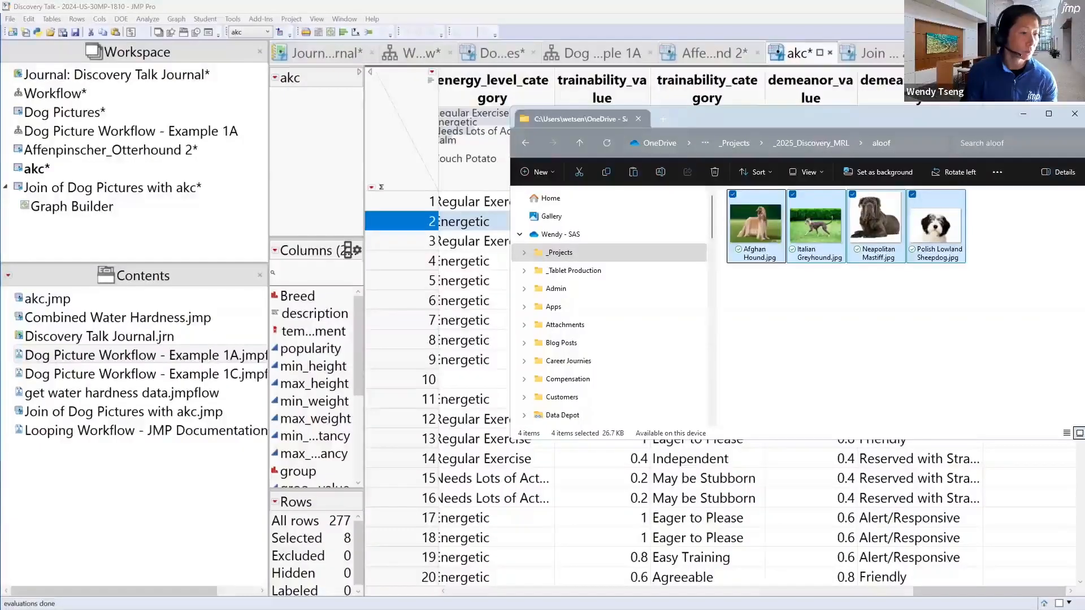
pyautogui.hotkey('alt', 'Tab')
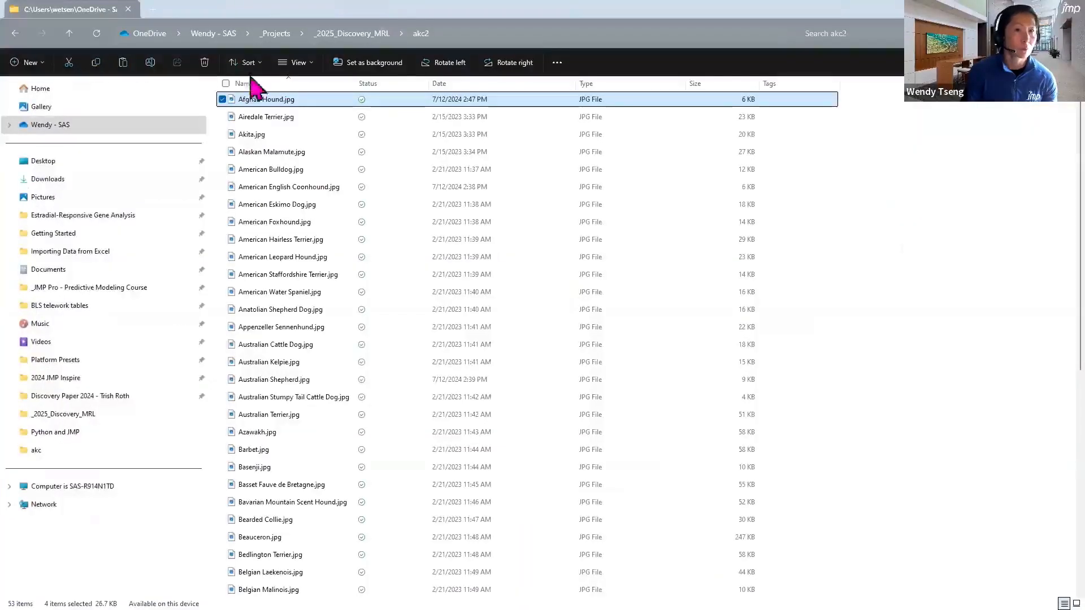
pyautogui.click(368, 29)
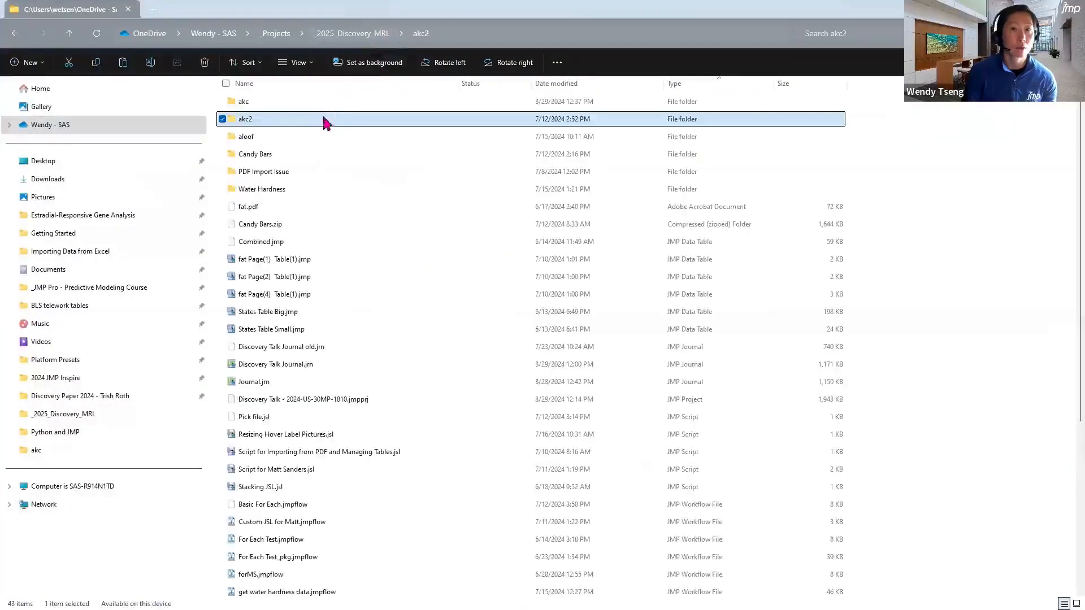
pyautogui.click(317, 104)
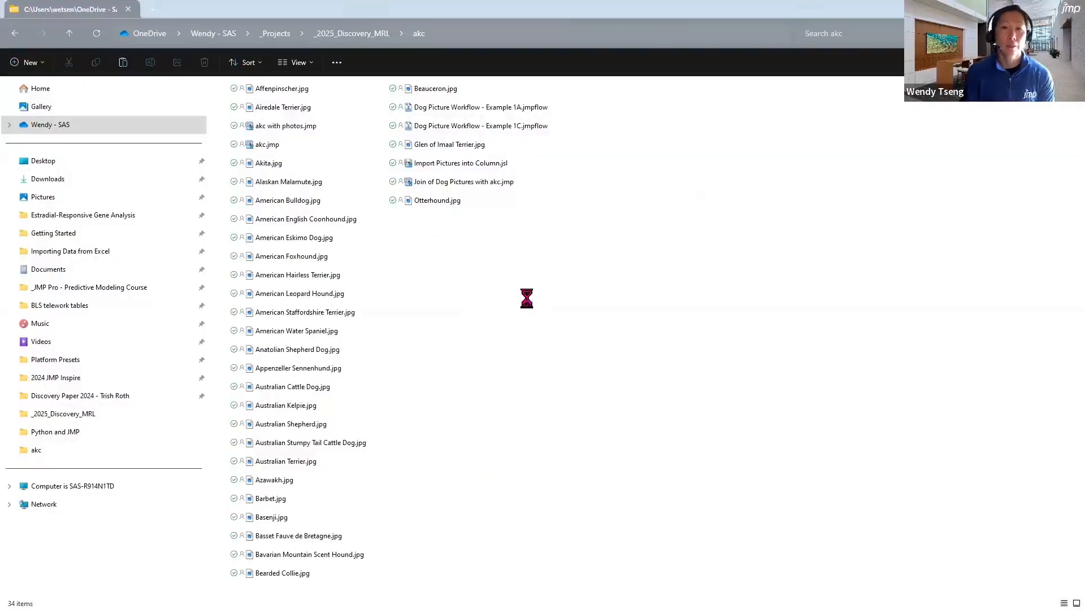
pyautogui.hotkey('ctrl', 'v')
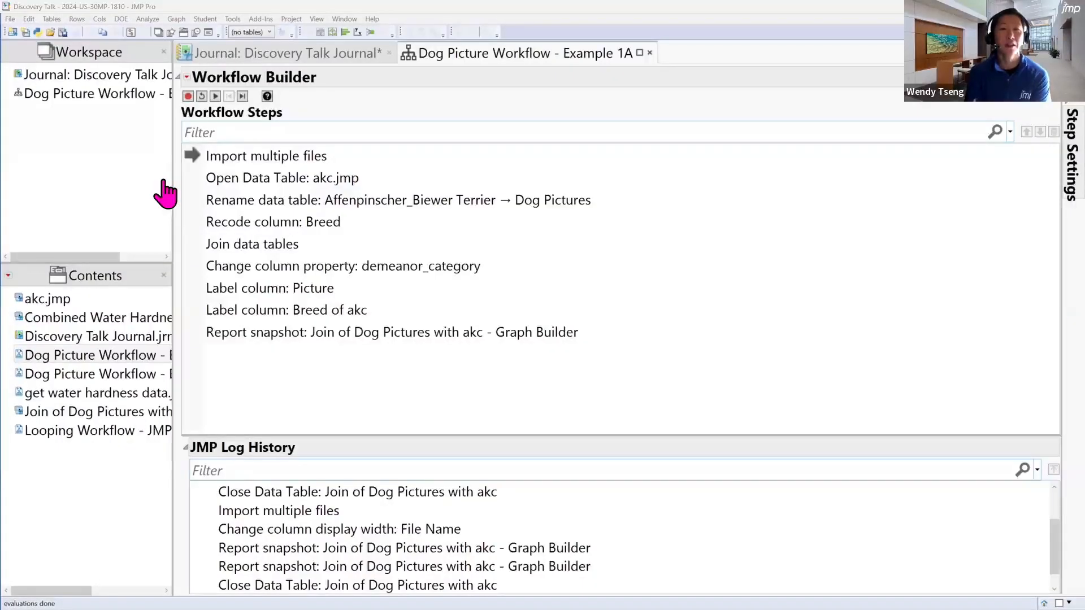
# Switch to JMP, run Dog Picture Workflow - Example 1A on the updated folder, and reset the workflow after viewing the graph
pyautogui.click(215, 97)
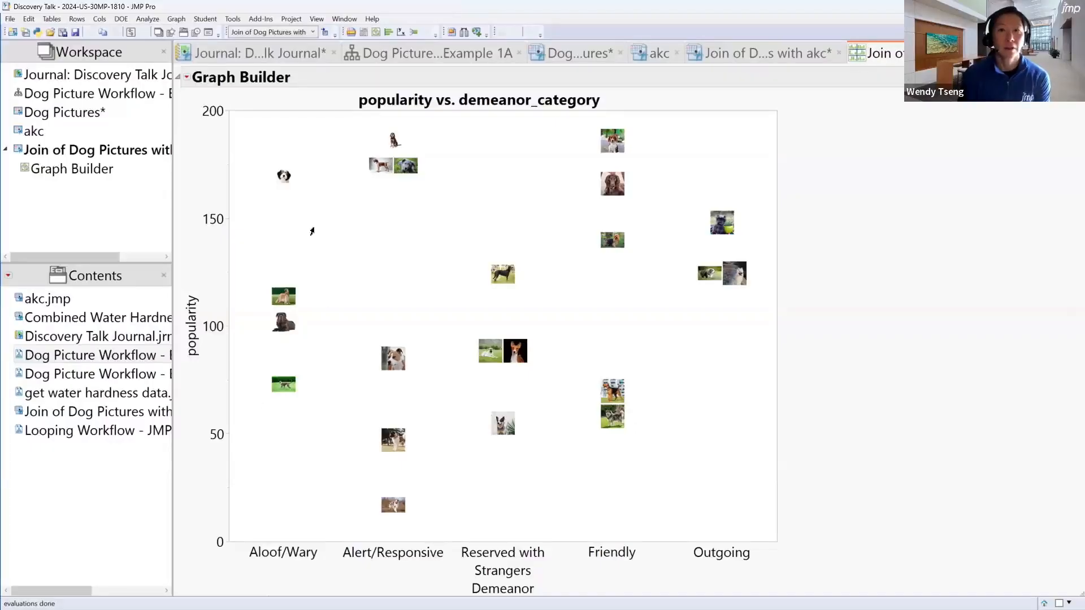
pyautogui.click(467, 55)
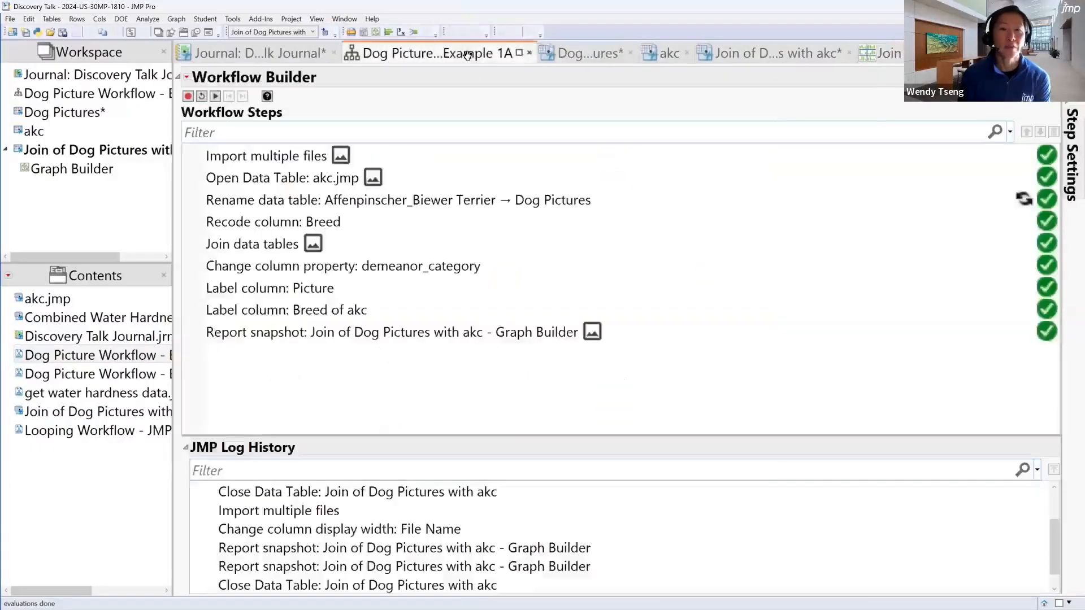
pyautogui.click(202, 97)
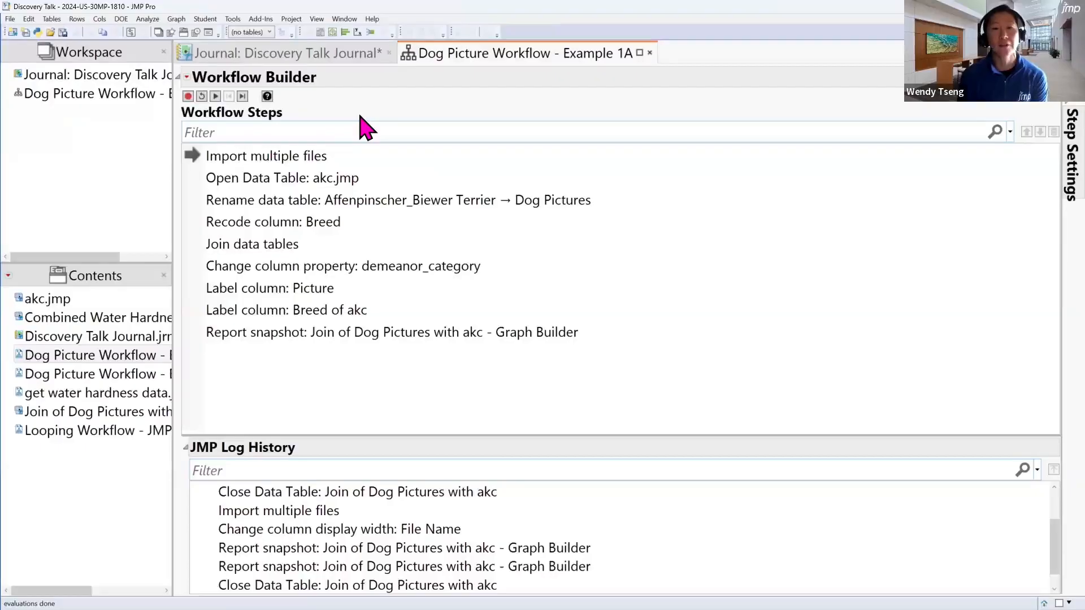
# Open the settings of the Import multiple files step and widen them to show more of its JSL code
pyautogui.click(365, 158)
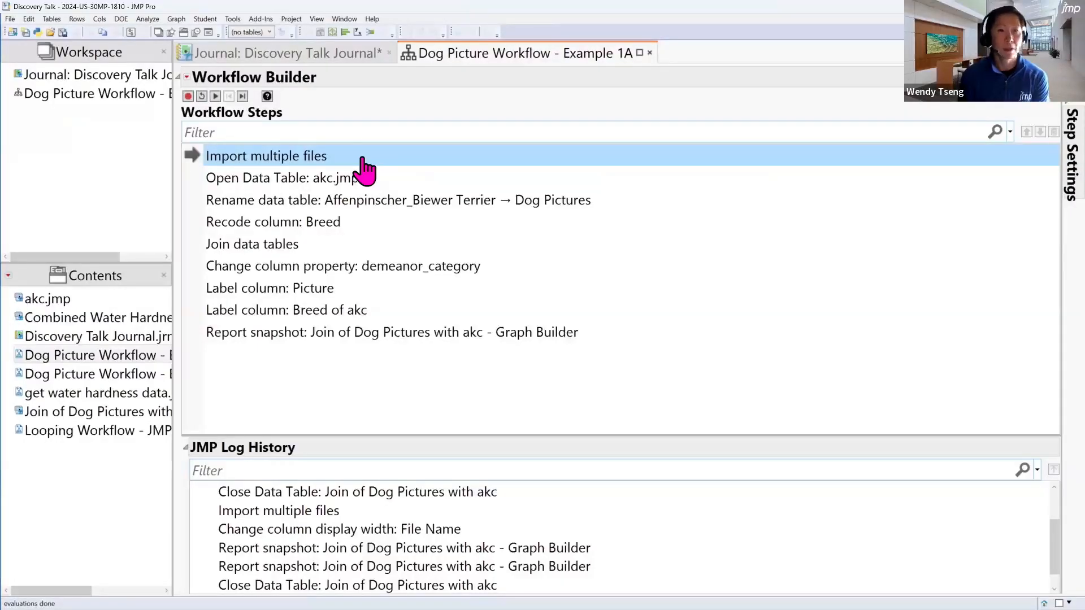
pyautogui.click(354, 160)
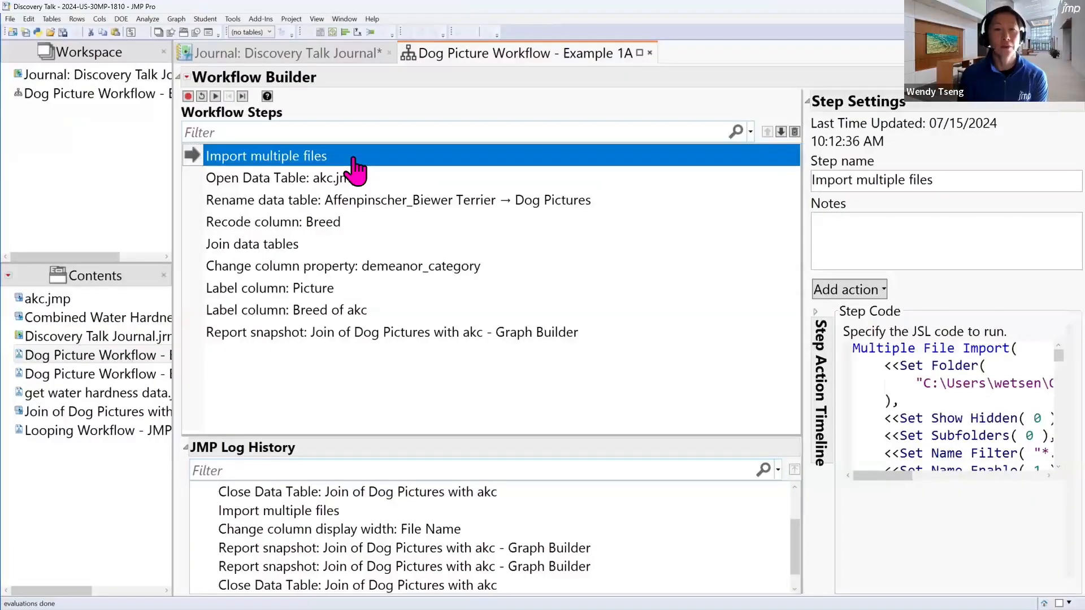
pyautogui.moveTo(802, 188); pyautogui.dragTo(511, 210)
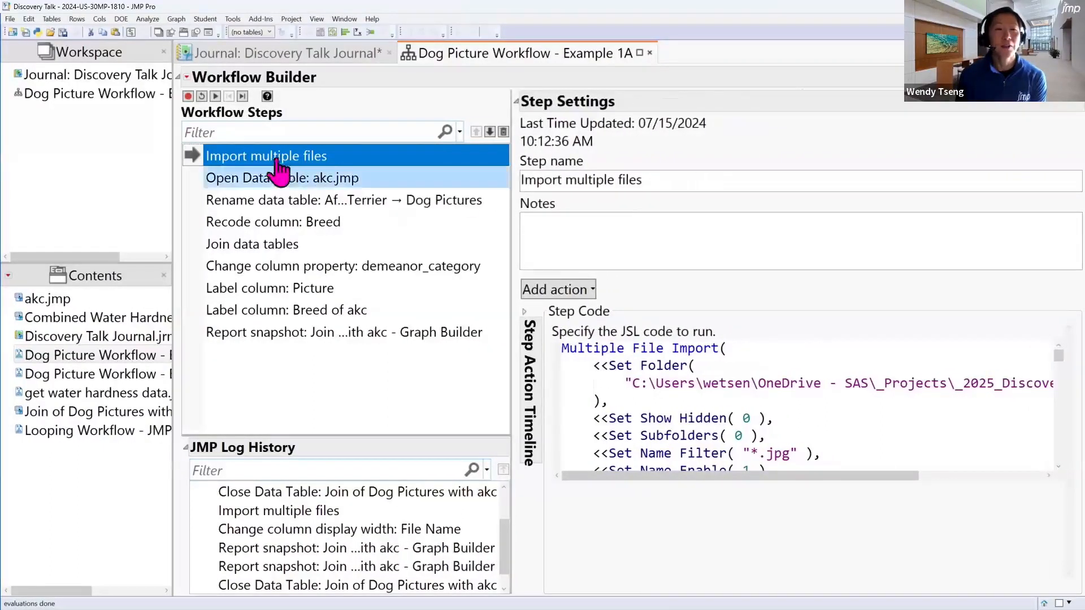
# Change the Set Folder path in the Import multiple files step's code to point to the akc2 folder
pyautogui.moveTo(303, 166)
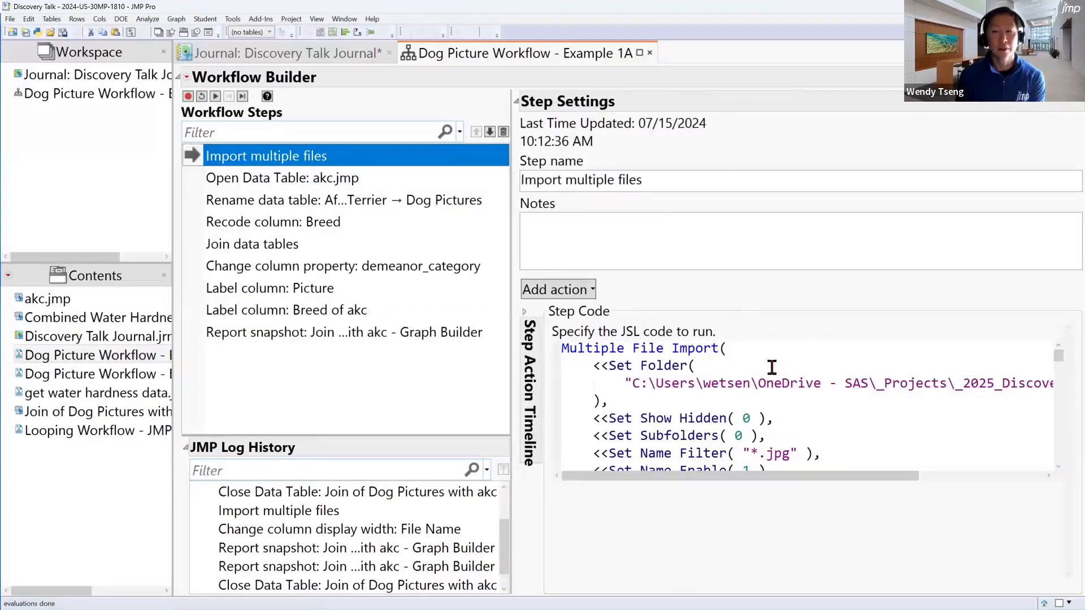
pyautogui.moveTo(757, 476); pyautogui.dragTo(713, 502)
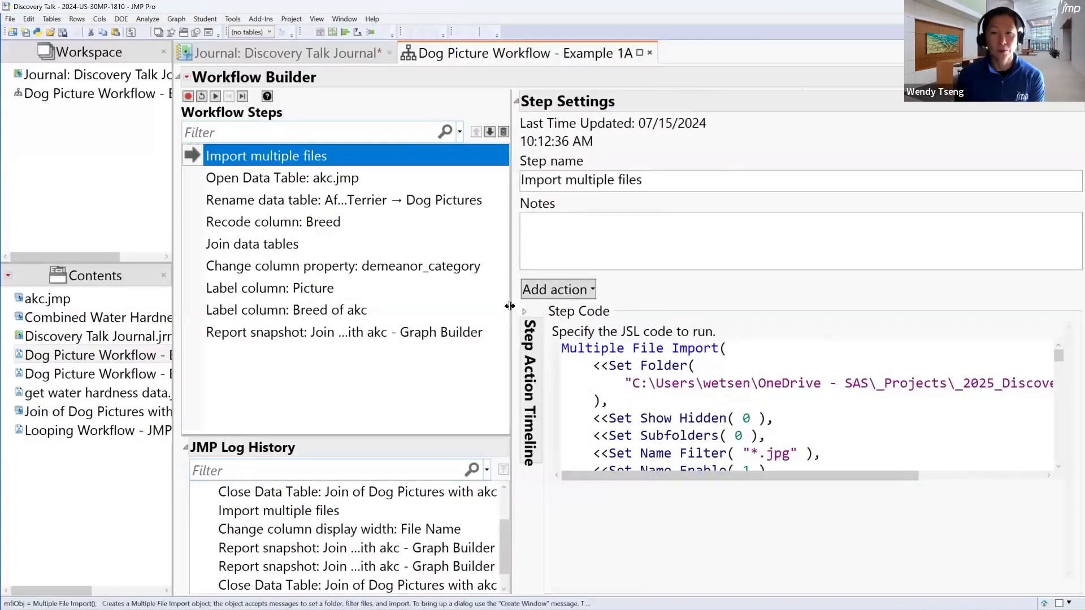
pyautogui.moveTo(510, 306); pyautogui.dragTo(408, 308)
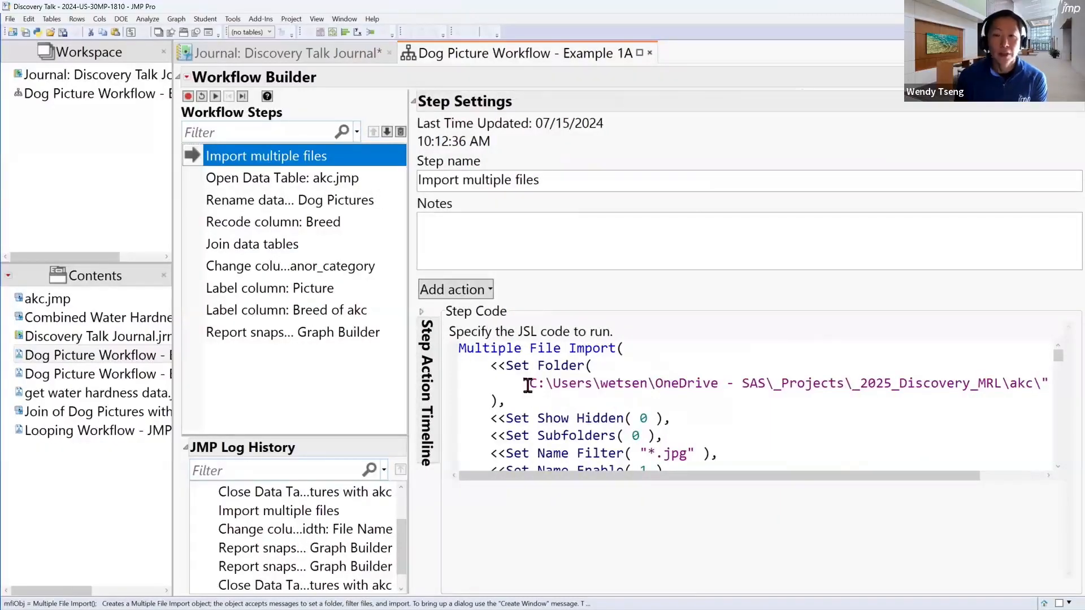
pyautogui.moveTo(528, 384); pyautogui.dragTo(1042, 388)
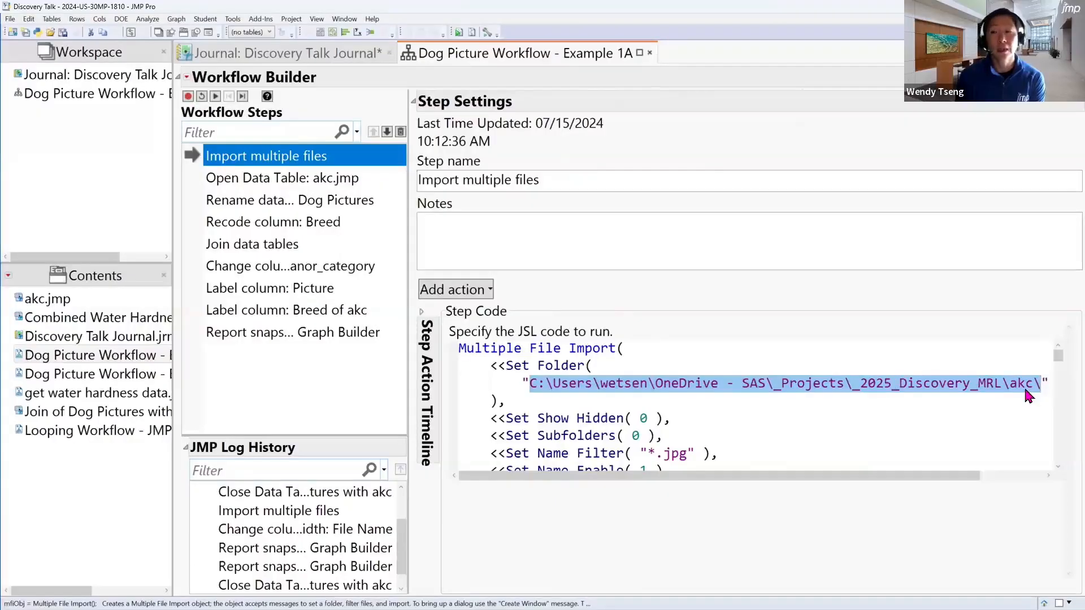
pyautogui.click(1026, 386)
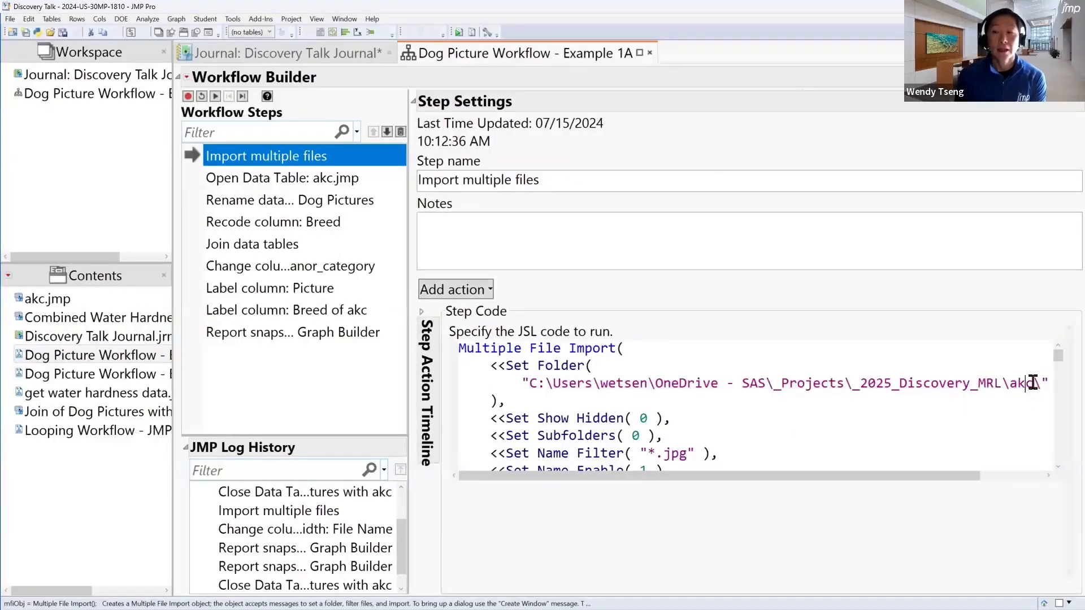
pyautogui.click(1033, 383)
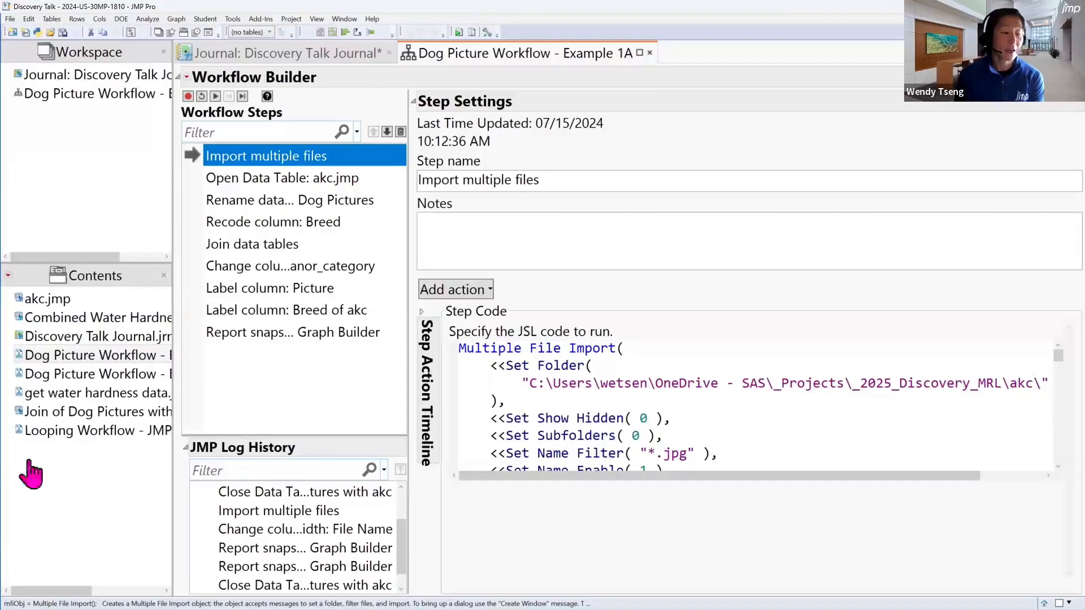
pyautogui.write('2')
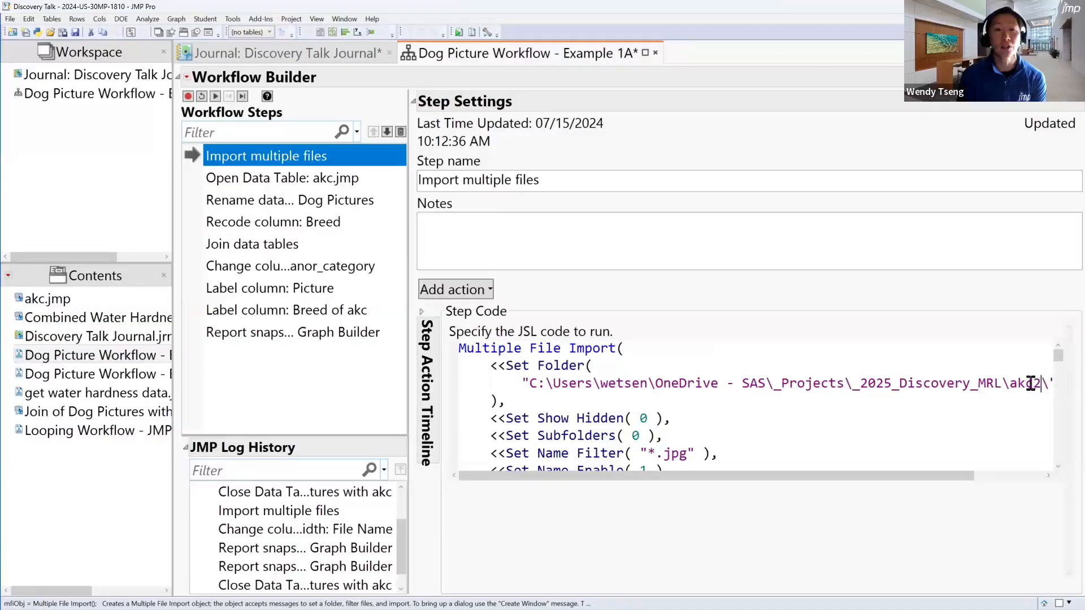
# Run the workflow on the akc2 folder, and reset it after viewing the graph
pyautogui.click(216, 96)
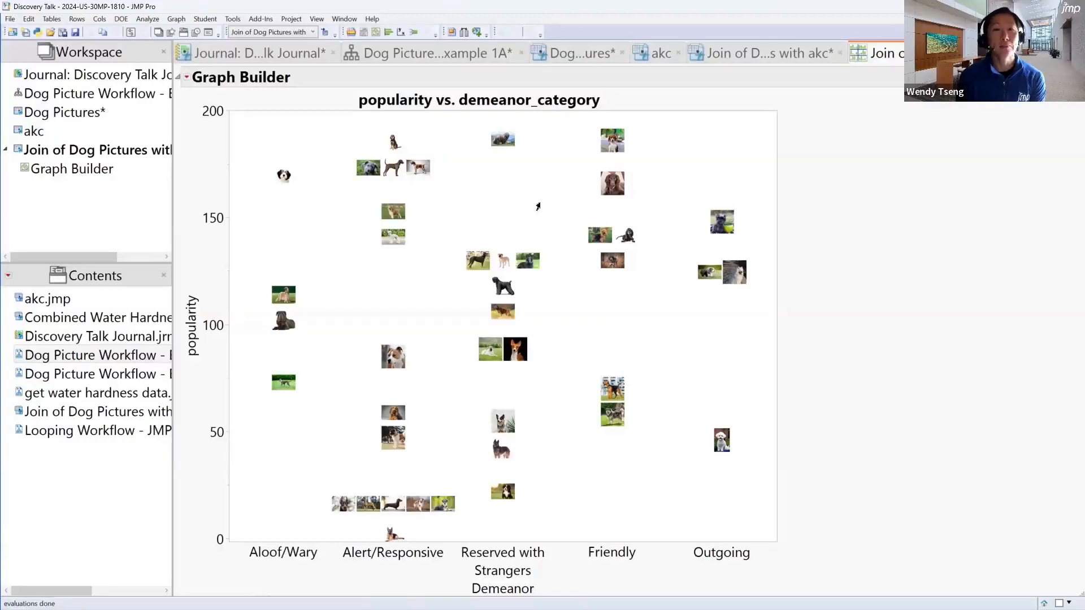
pyautogui.click(467, 56)
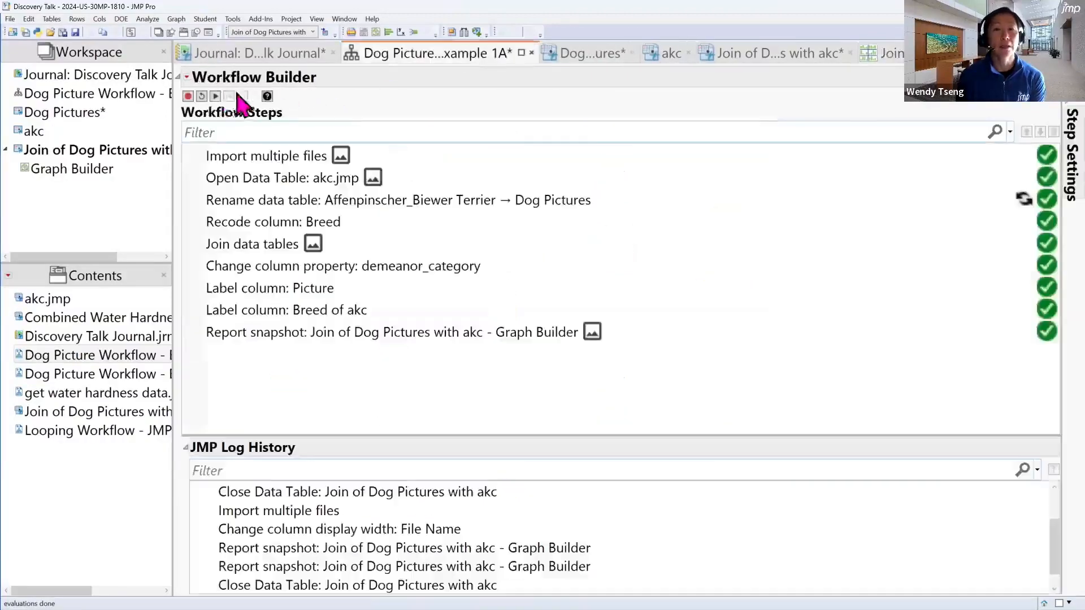
pyautogui.click(203, 97)
# In the Import multiple files step's code, replace the final Import Data message with Create Window
pyautogui.click(293, 159)
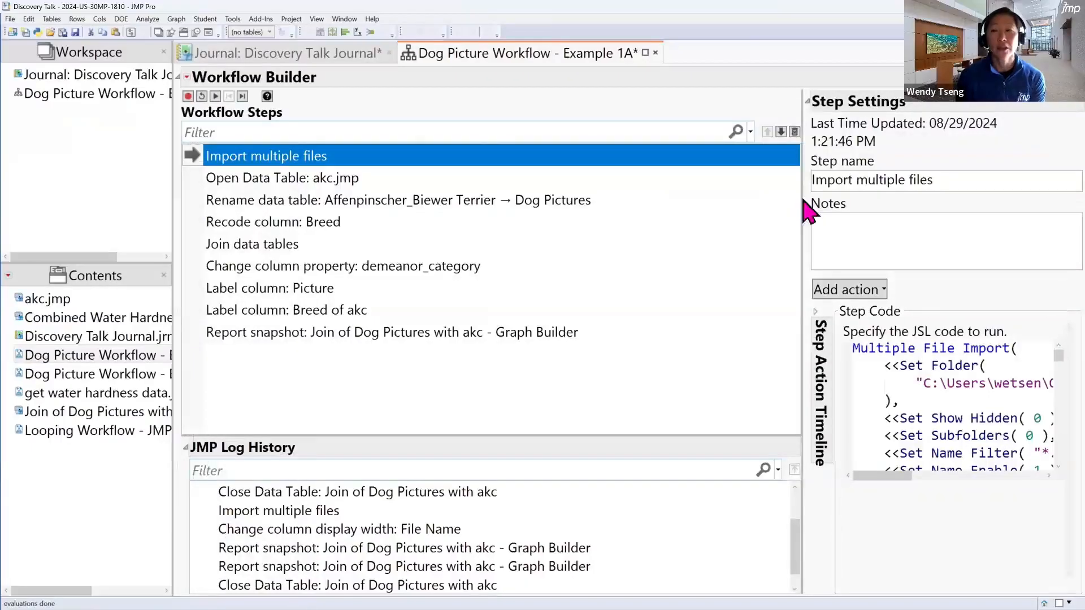
pyautogui.moveTo(803, 199); pyautogui.dragTo(654, 202)
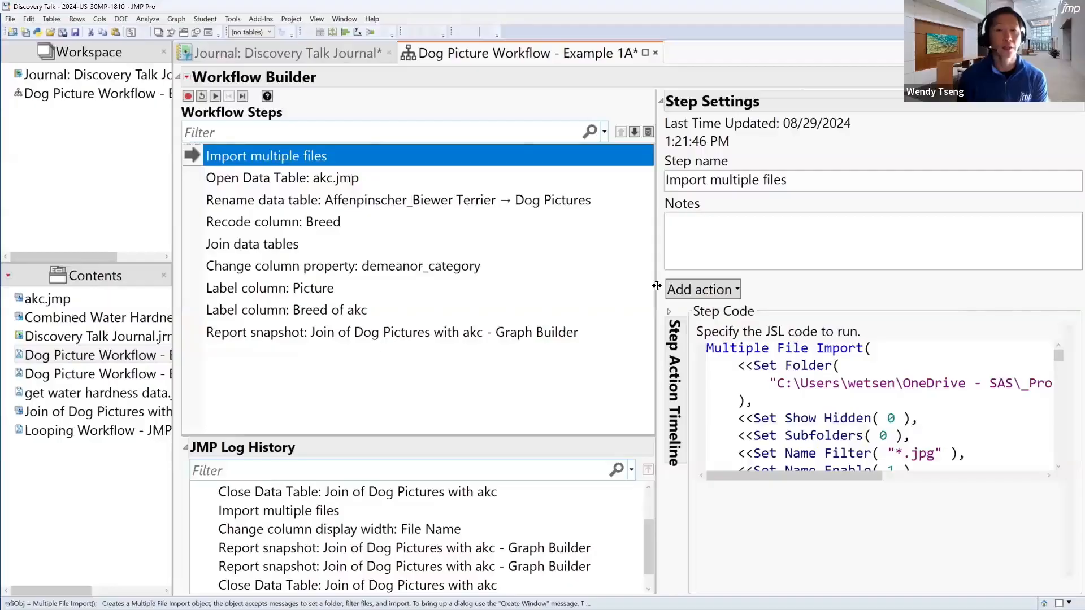
pyautogui.moveTo(657, 286); pyautogui.dragTo(604, 286)
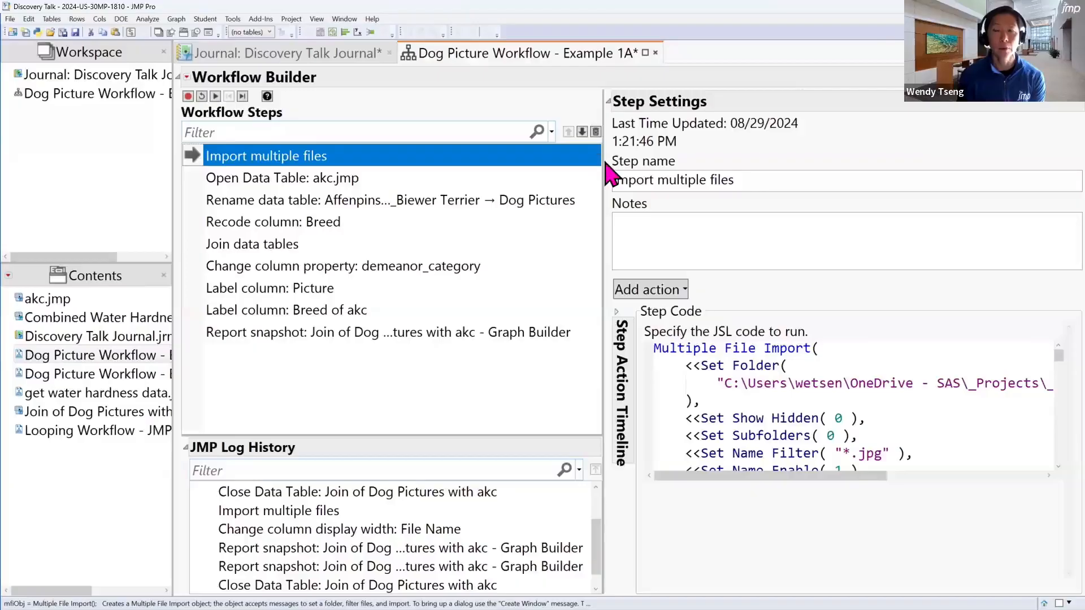
pyautogui.moveTo(602, 159); pyautogui.dragTo(439, 180)
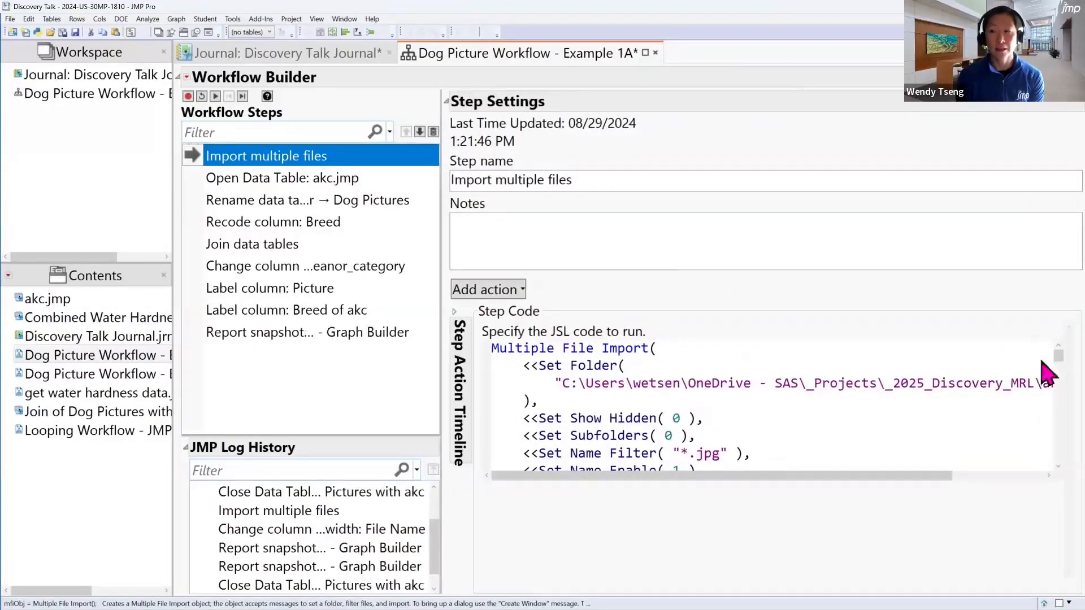
pyautogui.moveTo(1057, 357); pyautogui.dragTo(1058, 477)
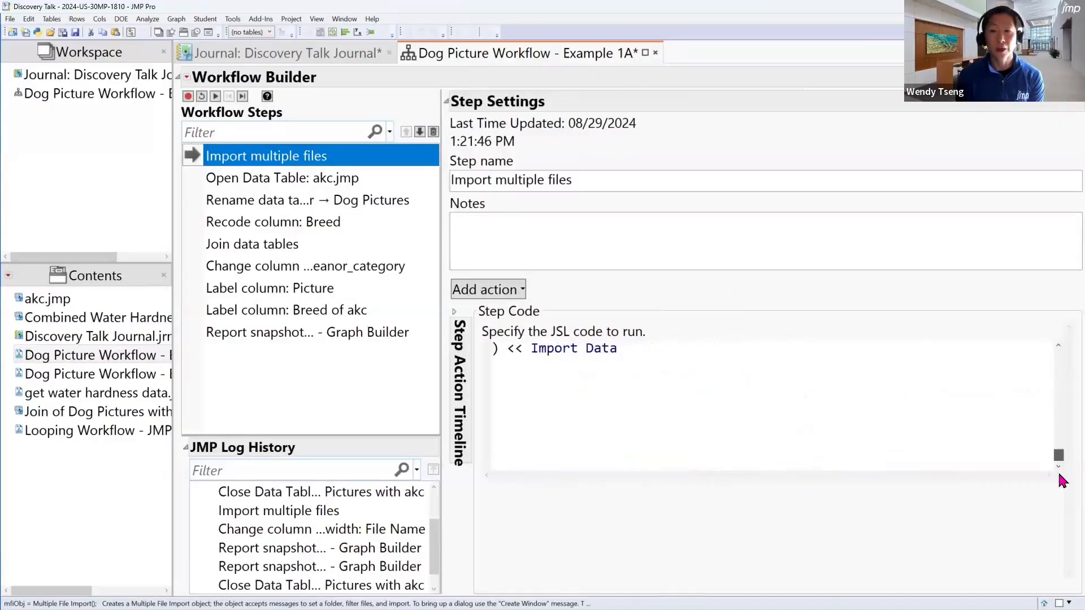
pyautogui.scroll(1, 655, 394)
pyautogui.click(620, 401)
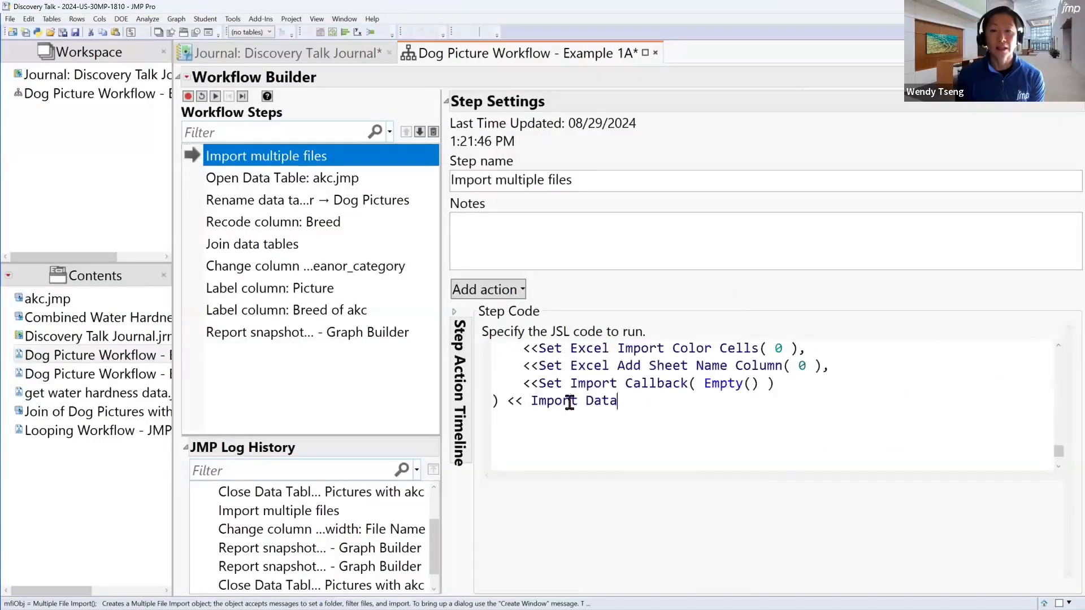
pyautogui.keyDown('shift'); pyautogui.click(531, 401); pyautogui.keyUp('shift')
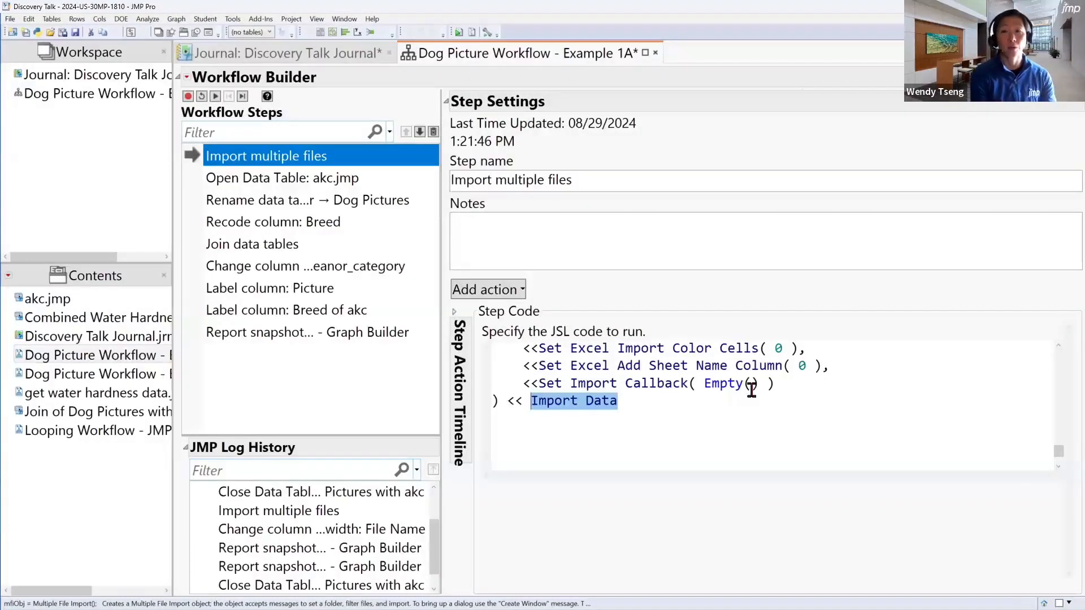
pyautogui.write('Create Window')
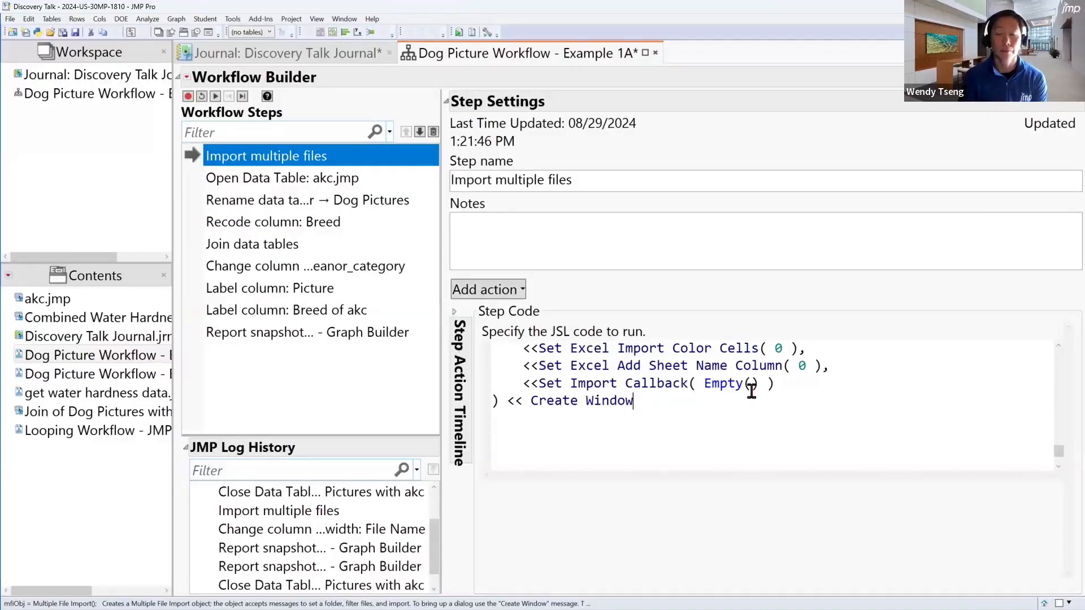
# Replace the Set Folder path in the Import multiple files step's code with "$Documents\"
pyautogui.moveTo(1059, 451); pyautogui.dragTo(1058, 351)
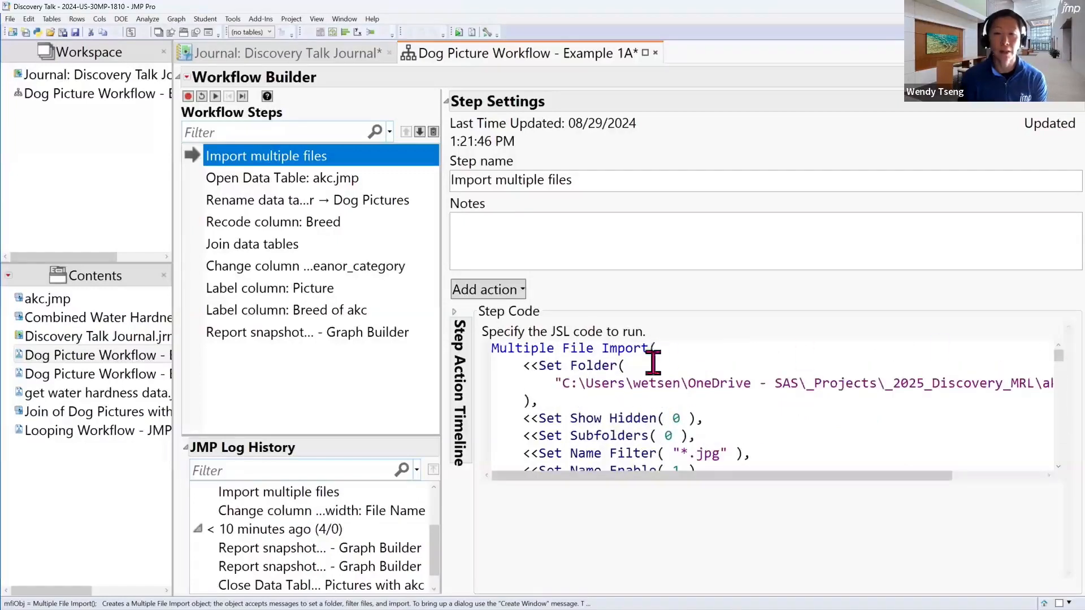
pyautogui.moveTo(562, 382); pyautogui.dragTo(1025, 382)
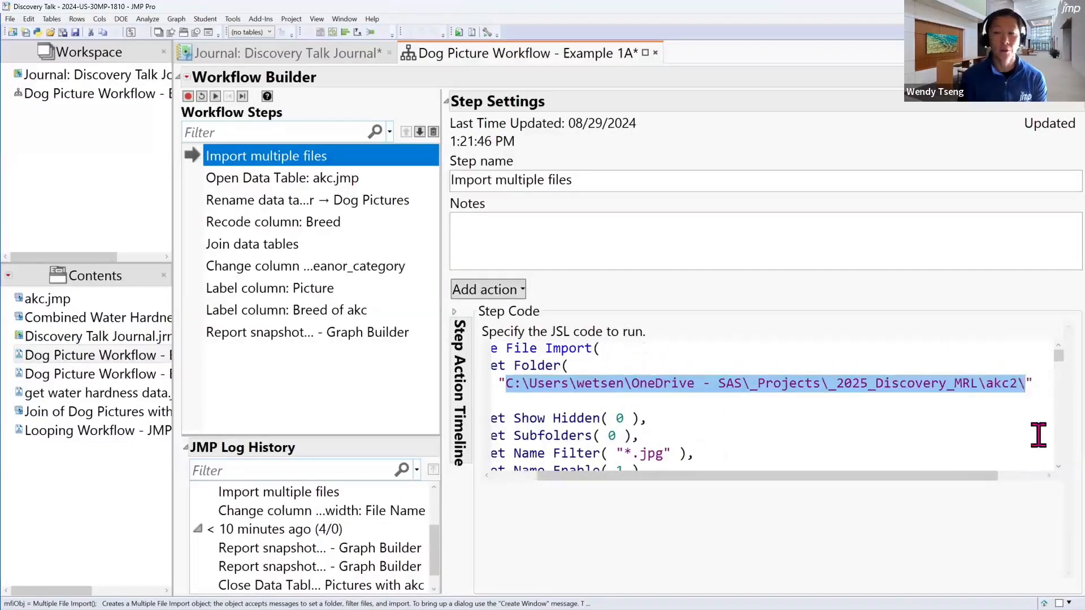
pyautogui.write('$')
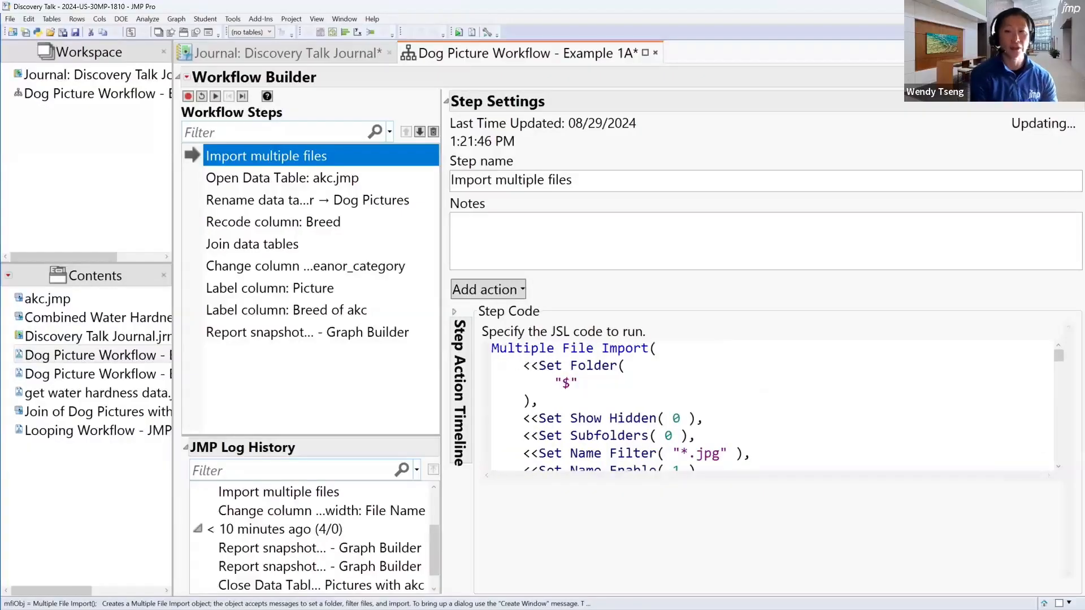
pyautogui.write('Documents')
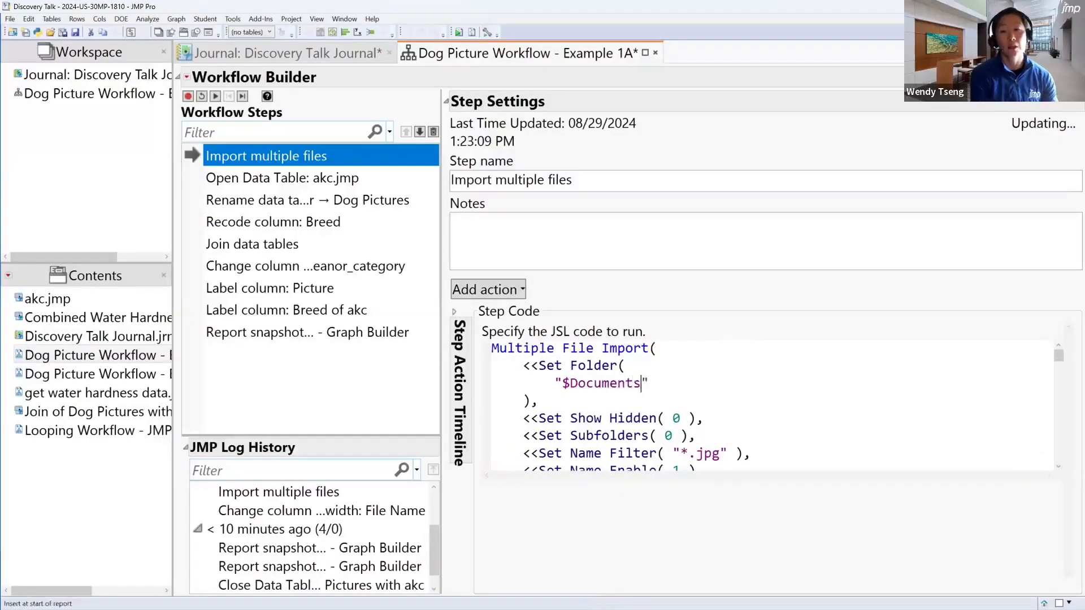
pyautogui.write('\\')
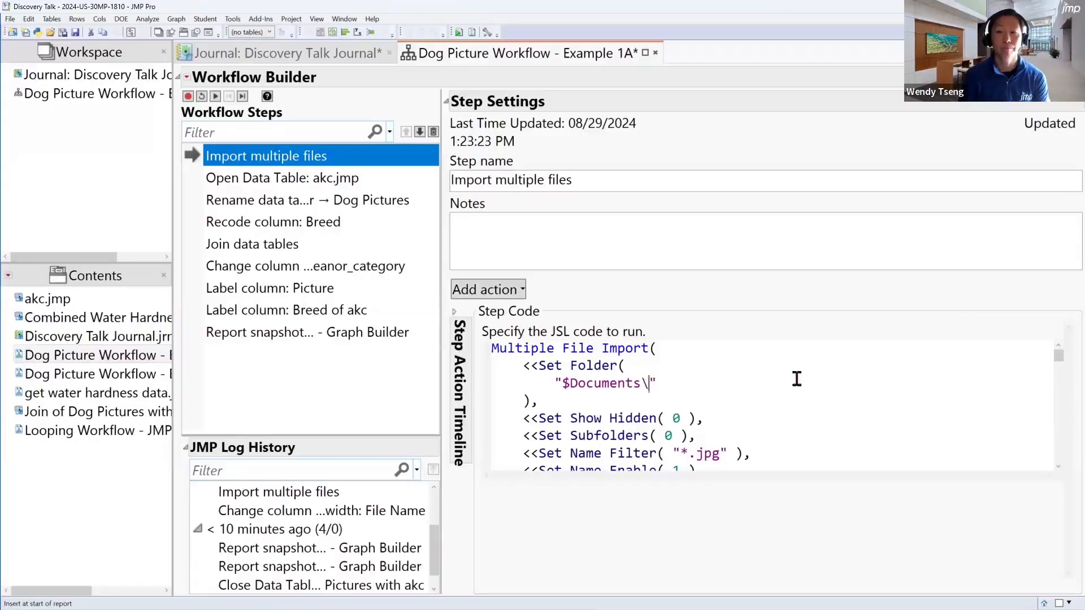
pyautogui.click(796, 379)
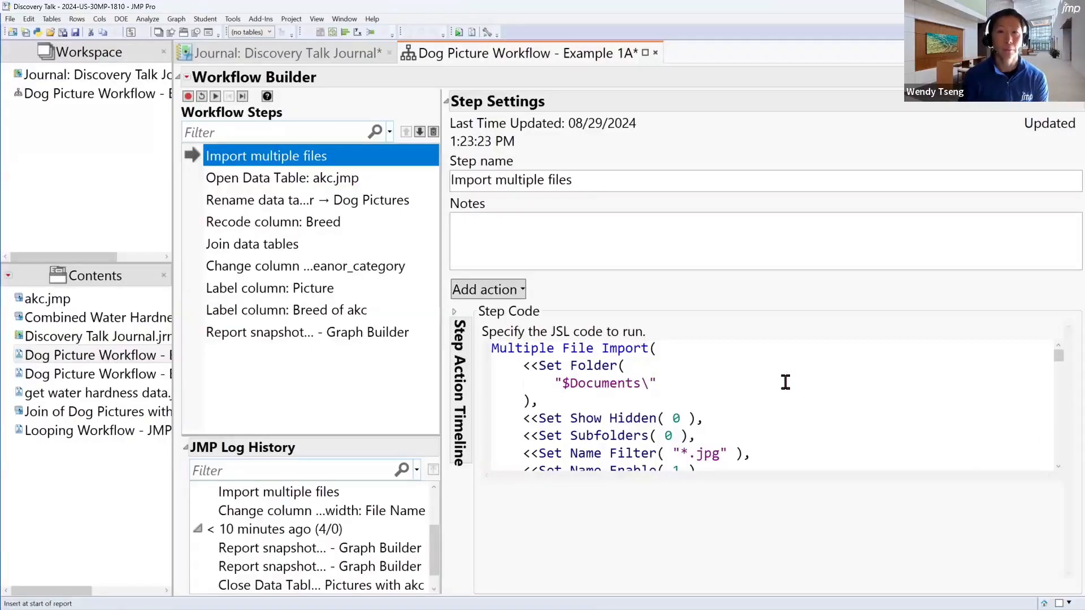
# Run only the Import multiple files step, examine the folder selection in its Multiple File Import window, and return to the journal
pyautogui.rightClick(238, 157)
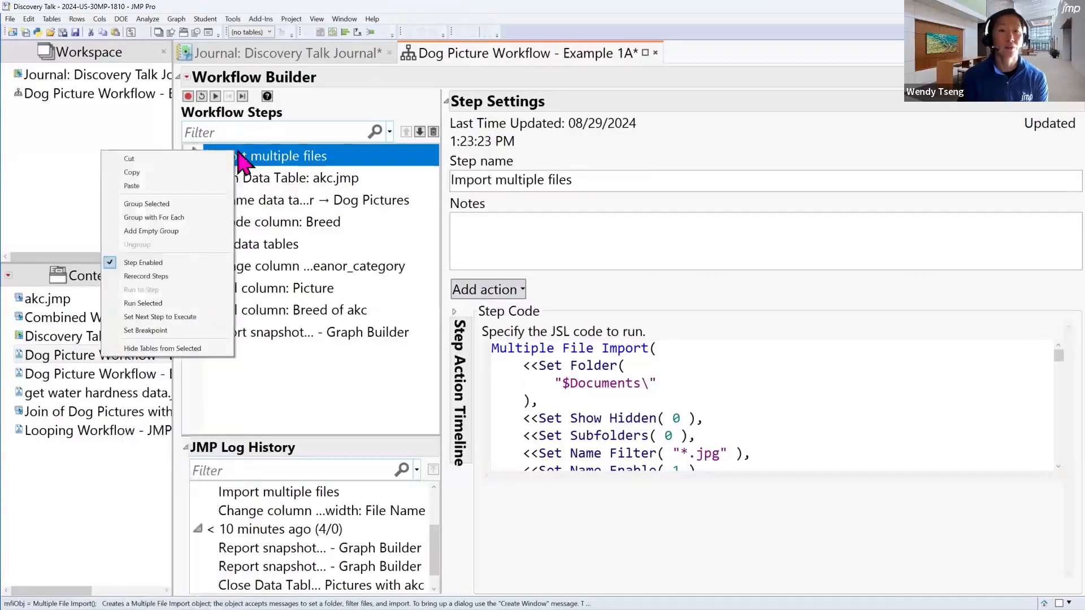
pyautogui.click(195, 303)
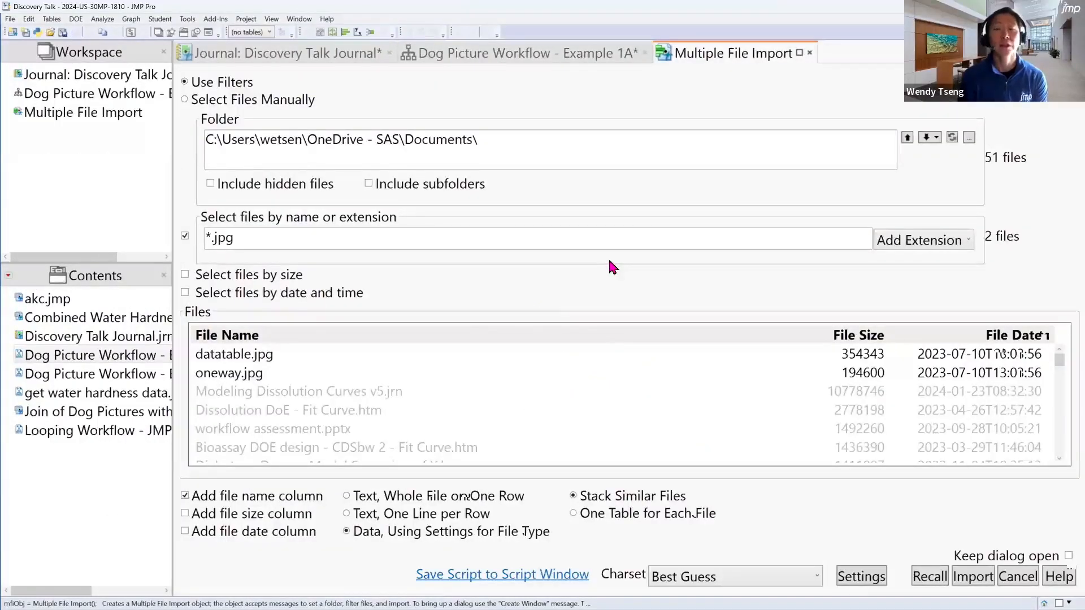
pyautogui.click(502, 143)
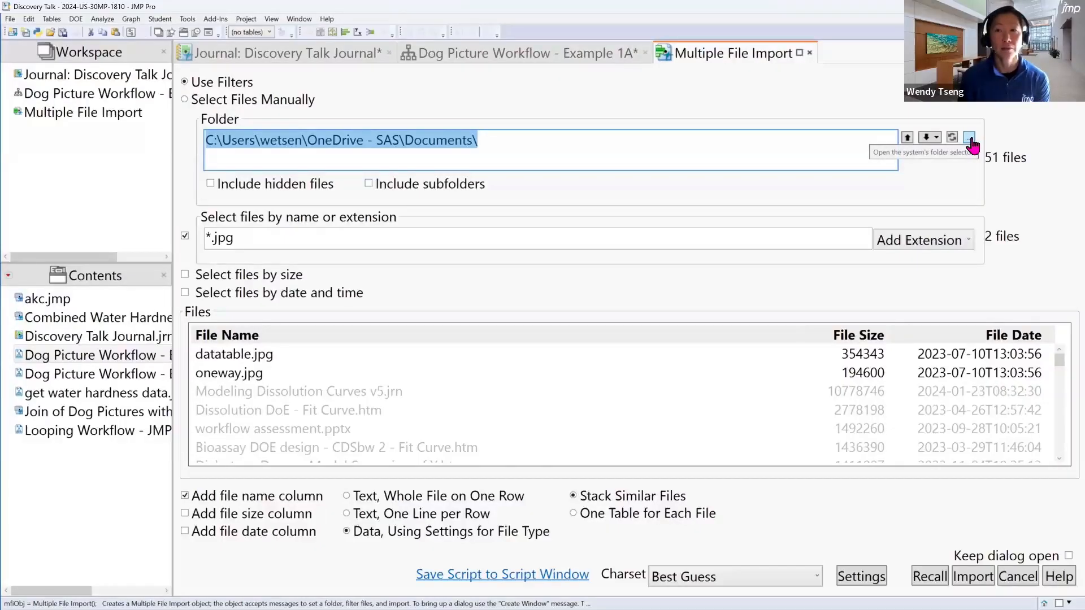
pyautogui.click(345, 55)
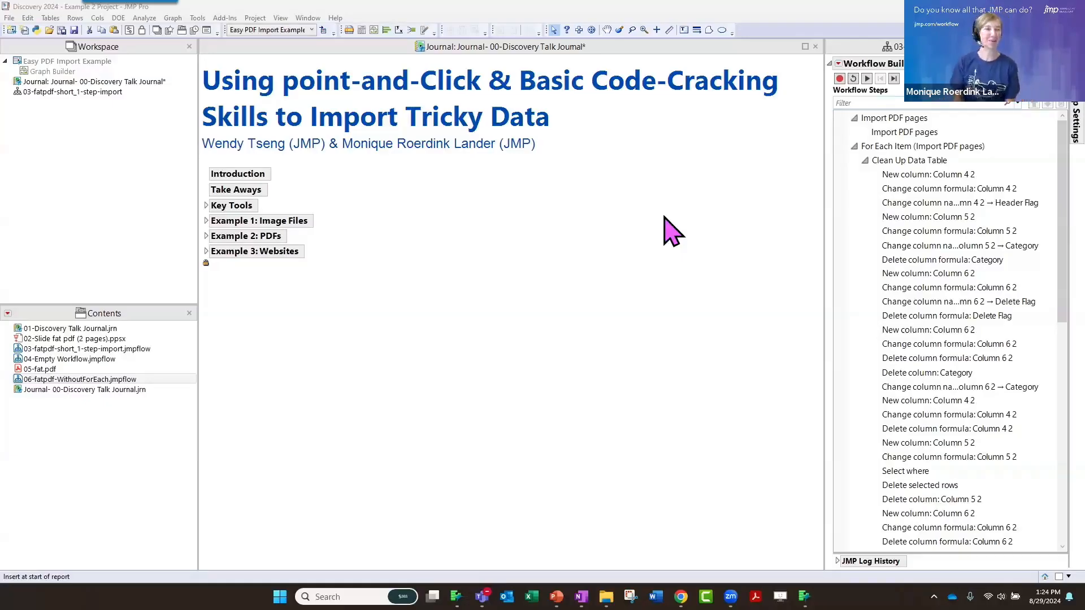
# Expand Example 2: PDFs in the journal and read its Why and Take Aways sections
pyautogui.click(206, 238)
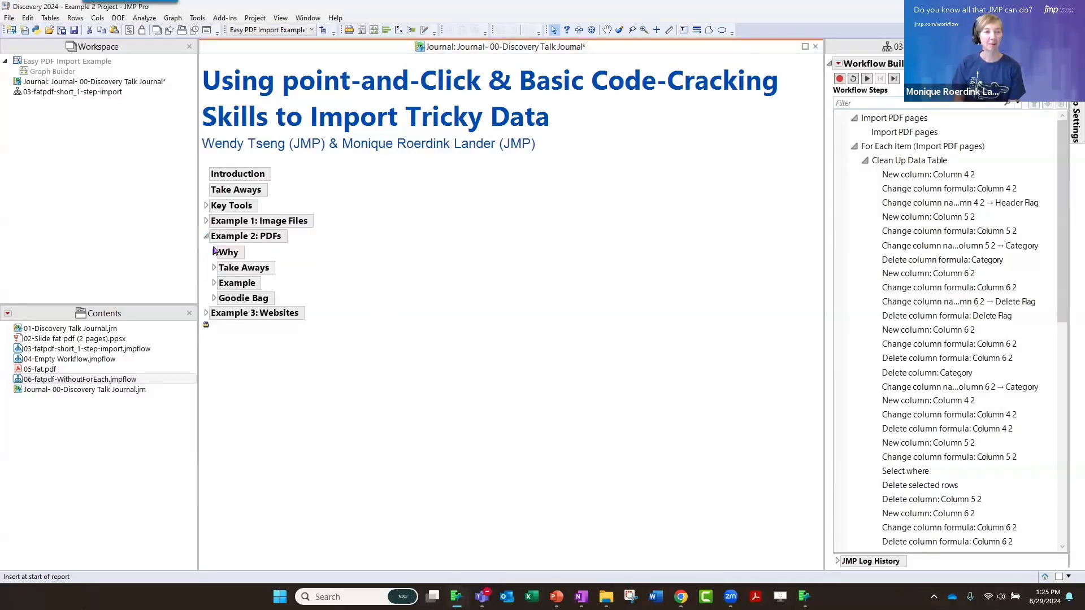
pyautogui.click(214, 252)
pyautogui.scroll(-1, 723, 383)
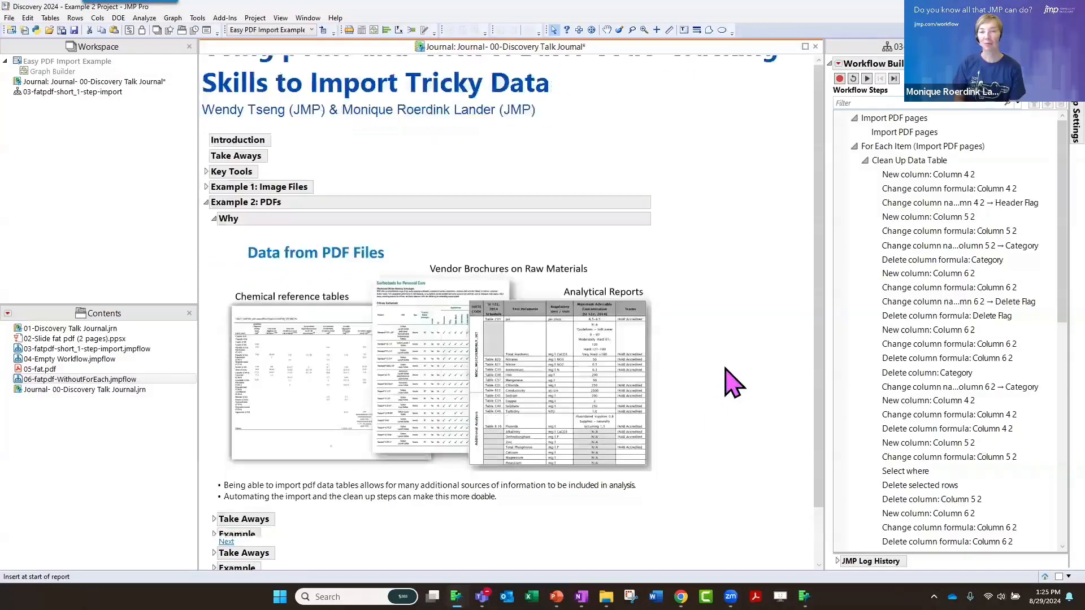
pyautogui.scroll(-1, 725, 369)
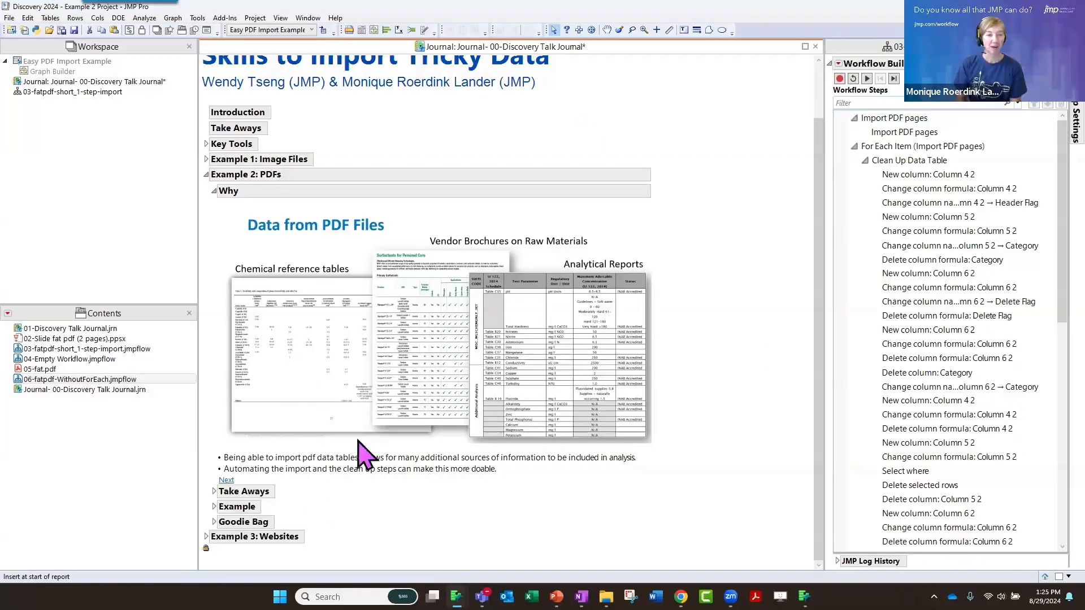
pyautogui.click(213, 491)
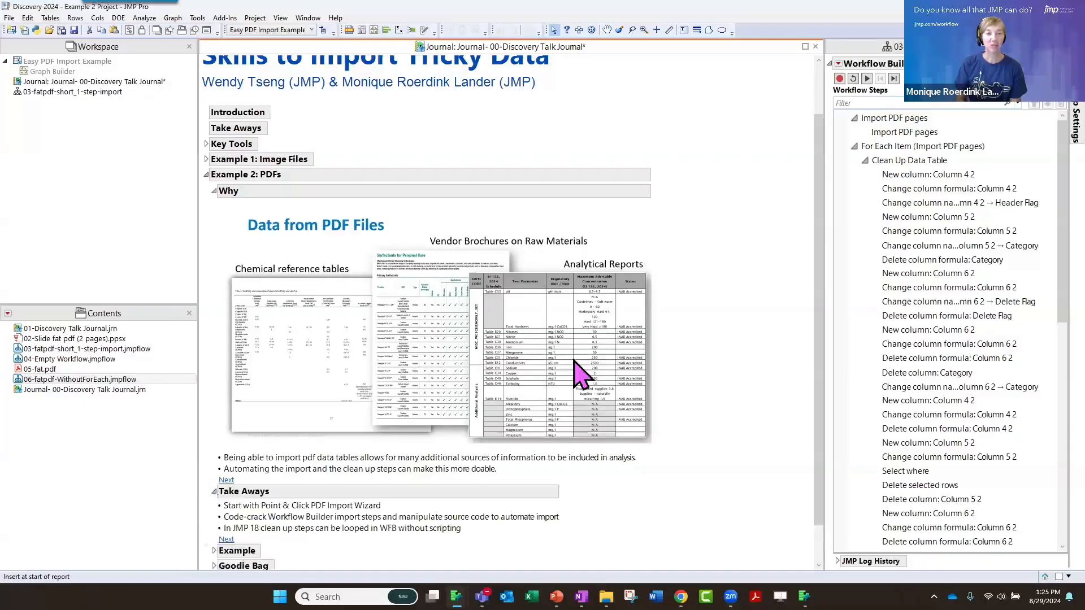
pyautogui.scroll(-1, 577, 373)
pyautogui.scroll(-1, 574, 378)
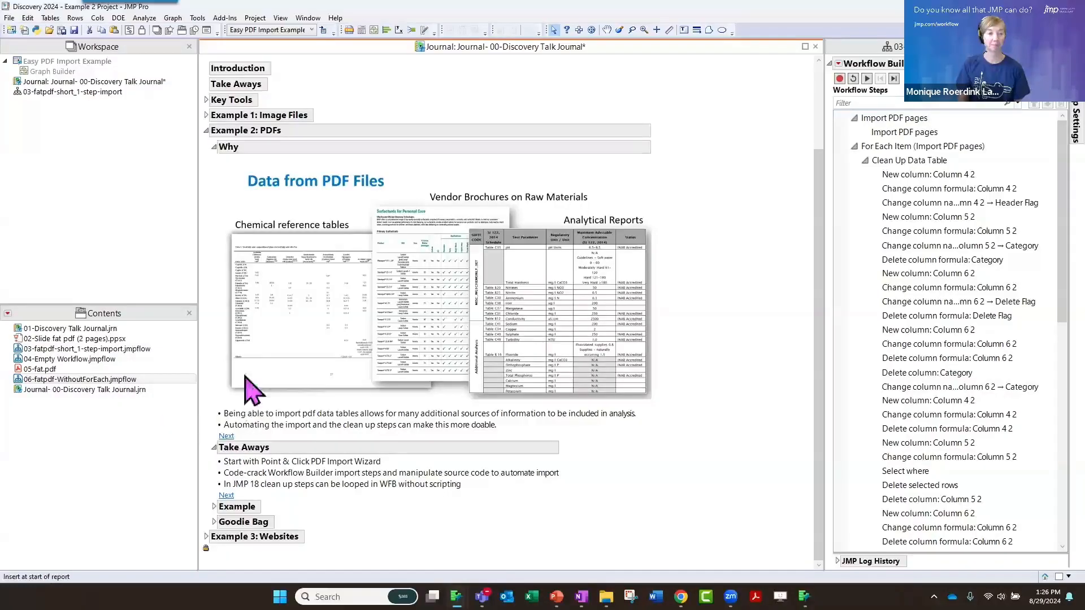
# Collapse the Why and Take Aways sections, and open the project file 02-Slide fat pdf (2 pages).ppsx
pyautogui.click(215, 147)
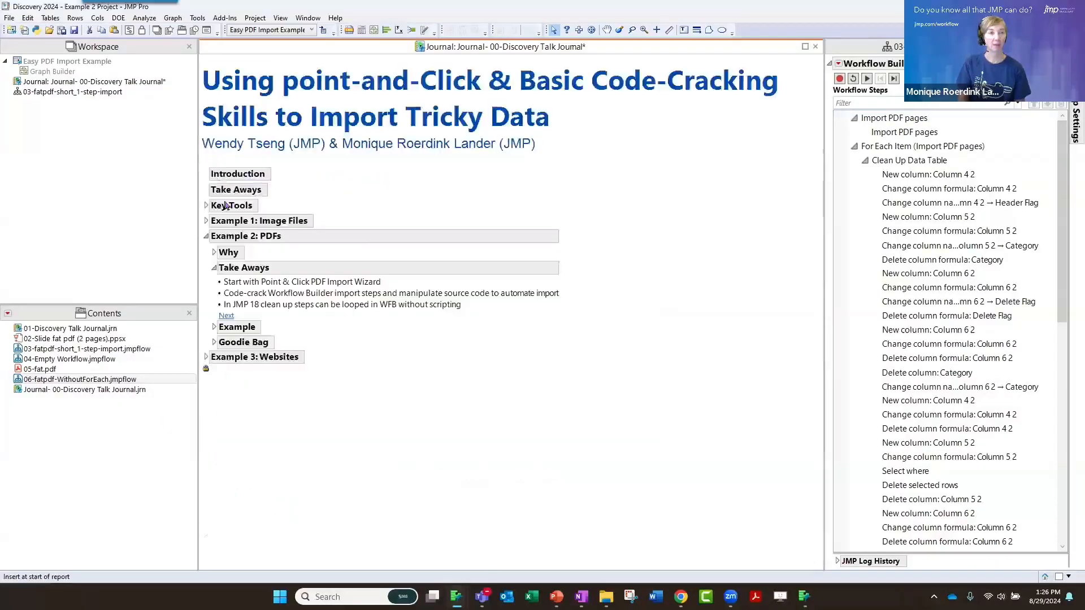
pyautogui.click(214, 268)
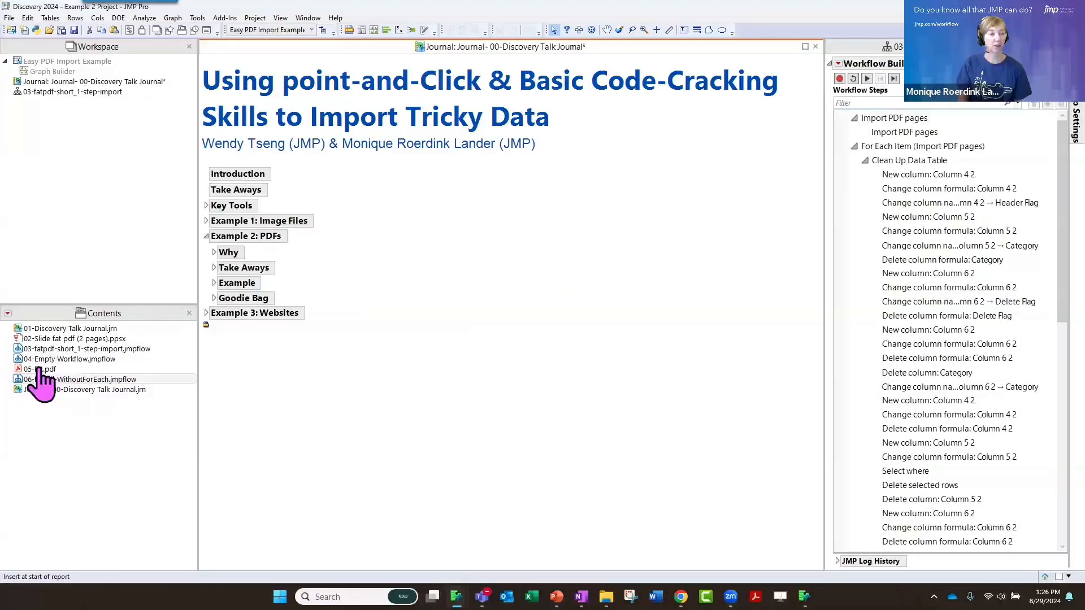
pyautogui.doubleClick(59, 339)
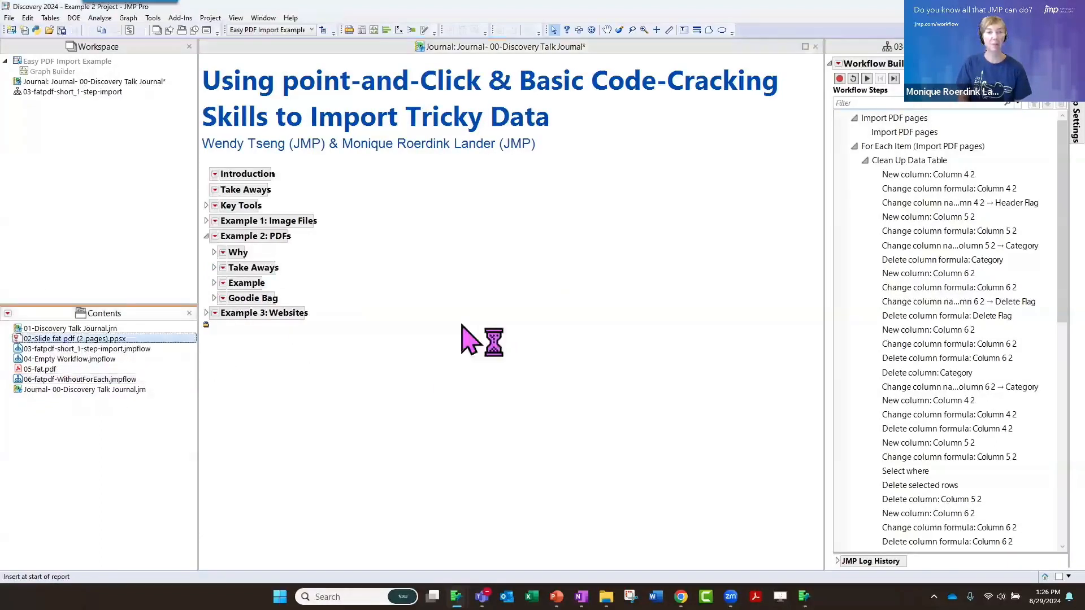
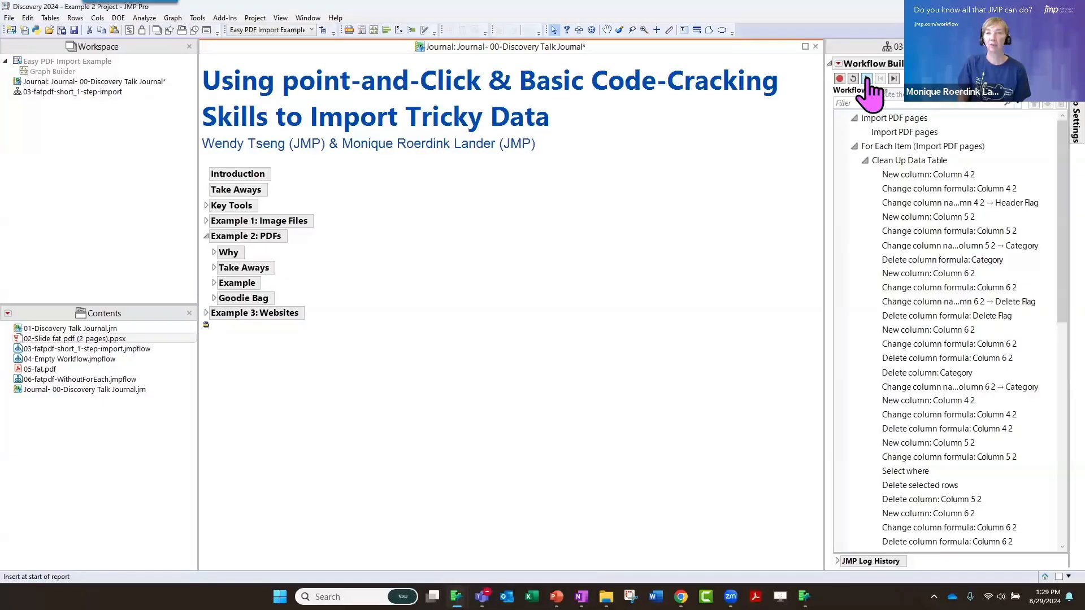
# Run the full fat PDF import workflow, view its page tables and stacked Graph Builder chart, and reset the workflow
pyautogui.click(867, 80)
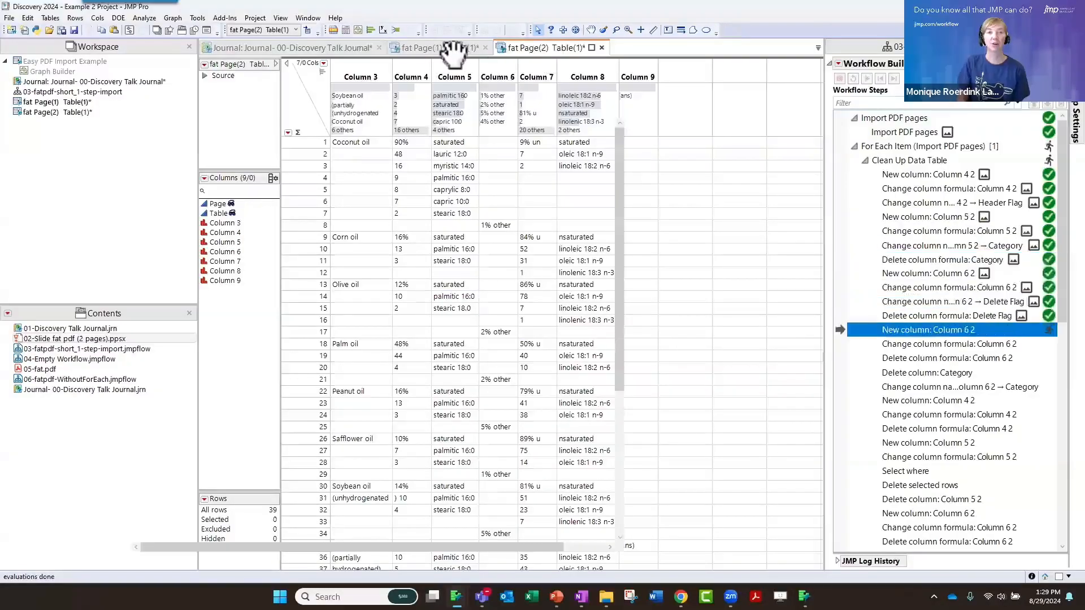
pyautogui.click(446, 49)
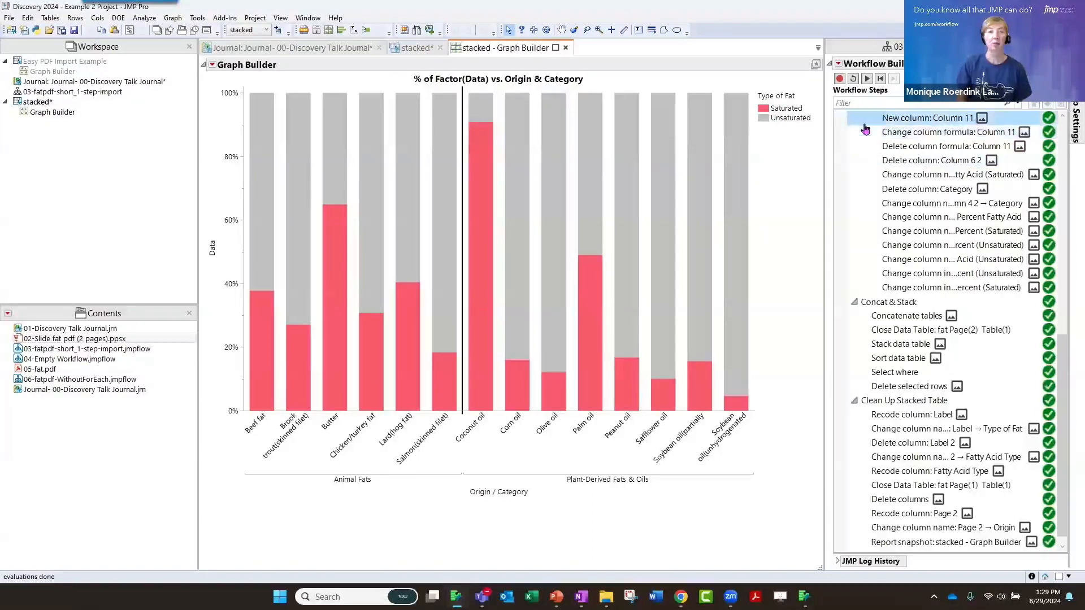
pyautogui.click(854, 80)
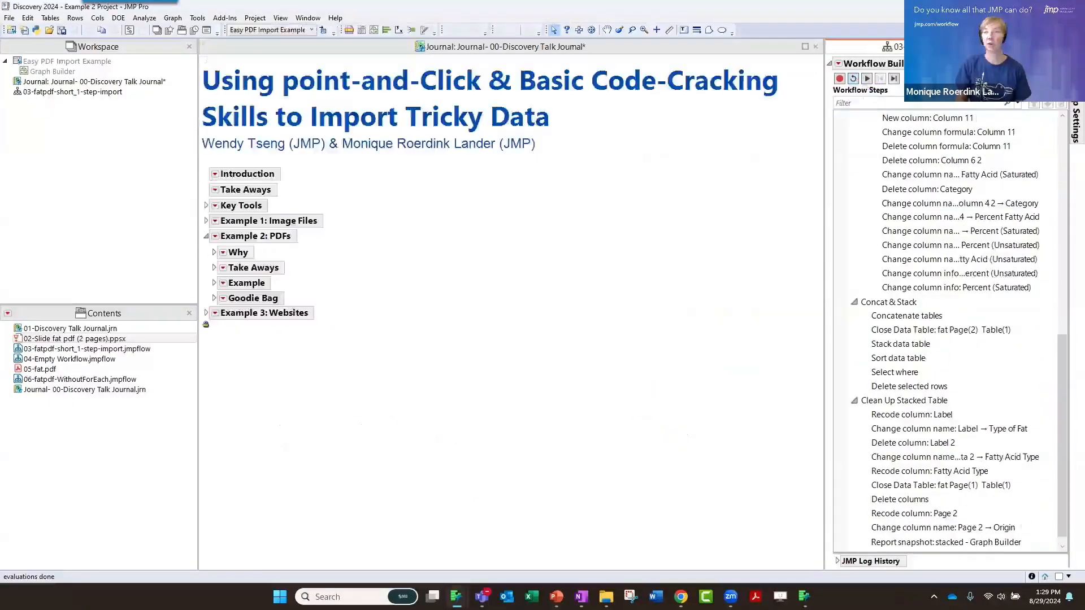
# Close the 03-fatpdf-short_1-step-import workflow, open 04-Empty Workflow.jmpflow, and dock it beside the journal
pyautogui.click(1075, 47)
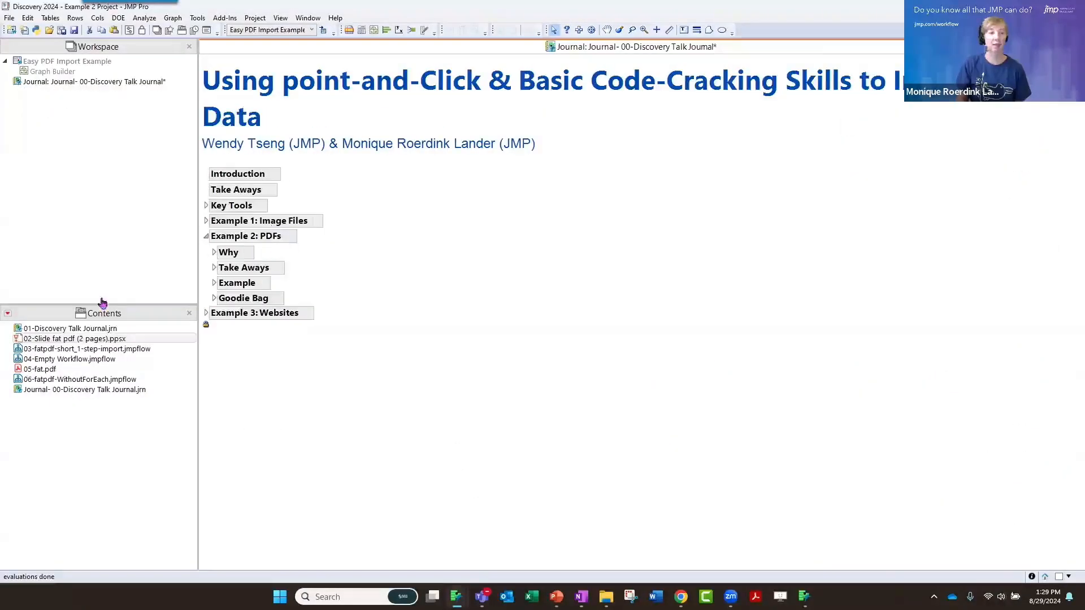
pyautogui.doubleClick(93, 359)
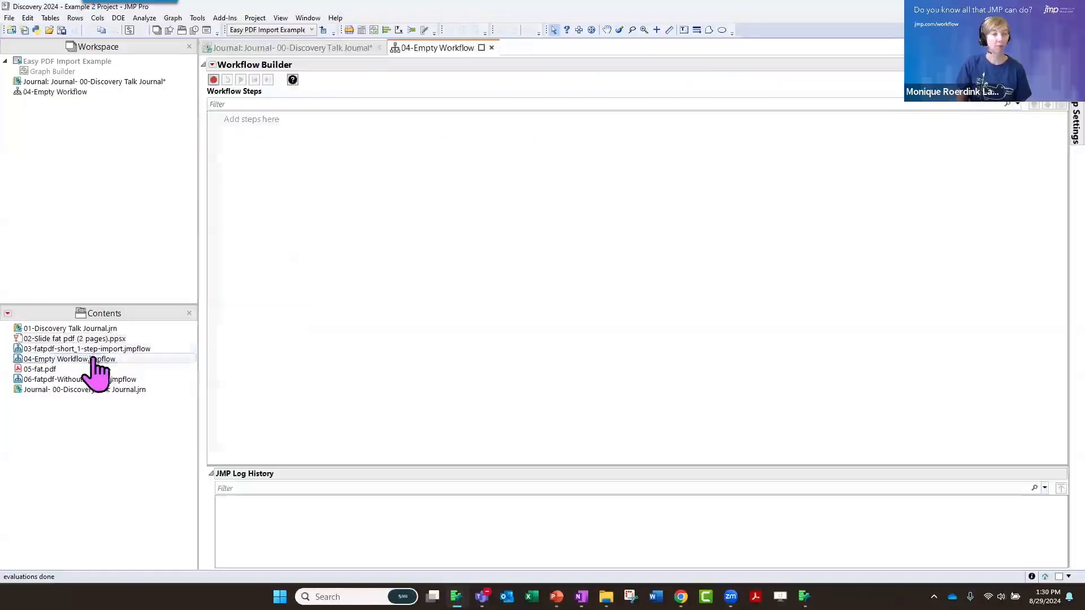
pyautogui.moveTo(432, 48); pyautogui.dragTo(763, 311)
pyautogui.click(543, 306)
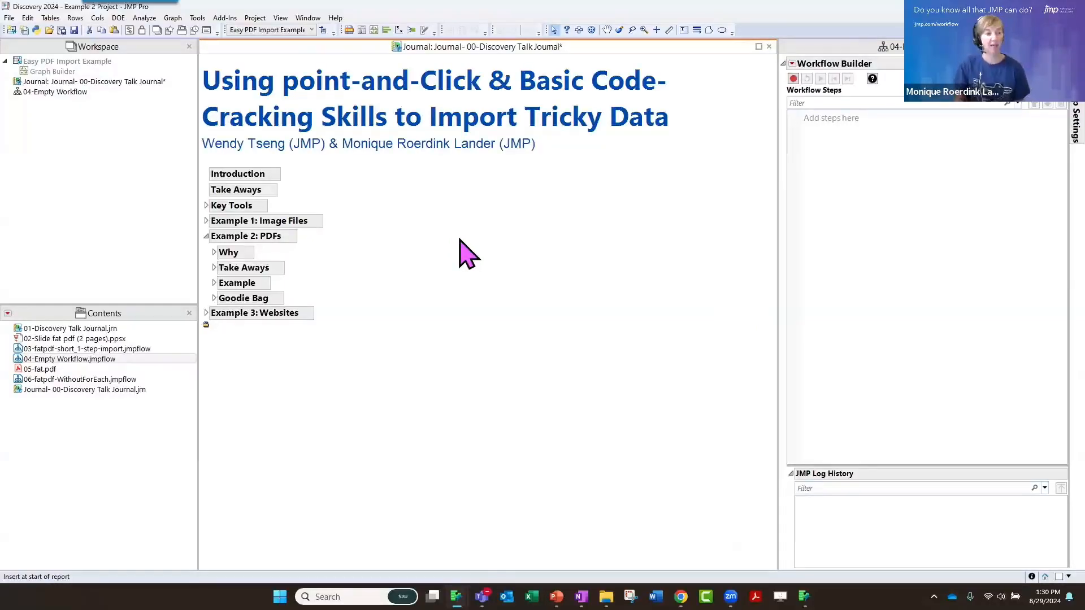
# Expand the journal's Example section under Example 2: PDFs, and open 05-fat.pdf in the PDF Import Wizard
pyautogui.click(215, 283)
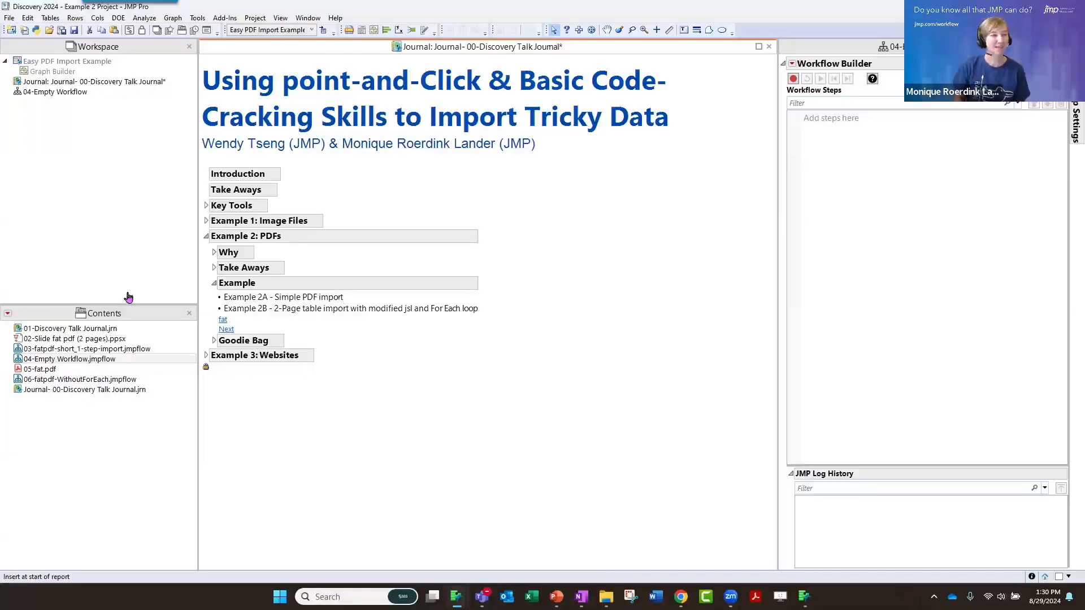
pyautogui.click(40, 371)
pyautogui.doubleClick(39, 371)
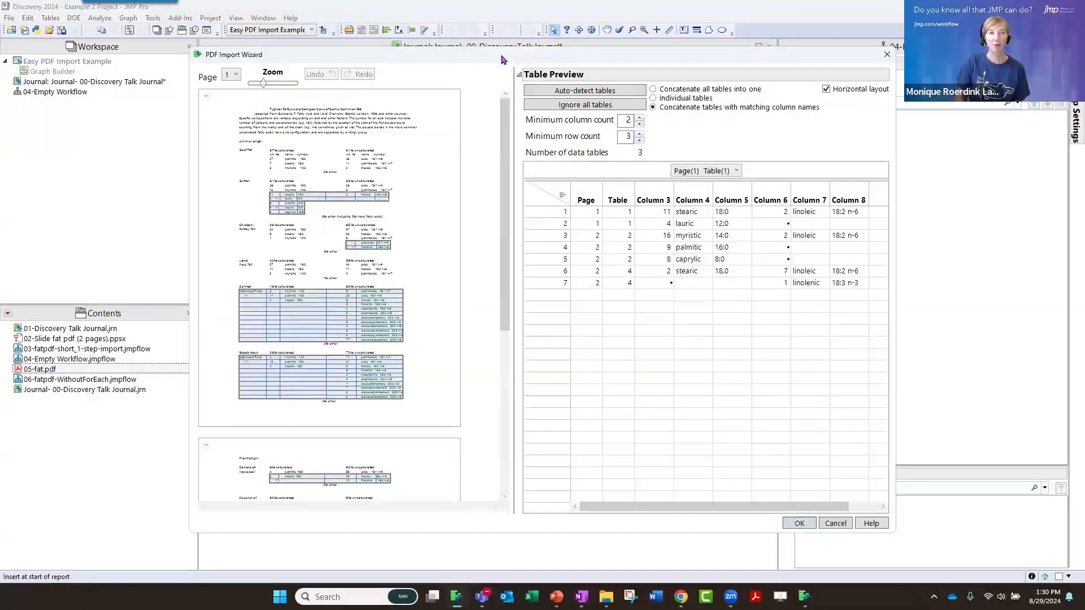
pyautogui.moveTo(502, 55); pyautogui.dragTo(444, 44)
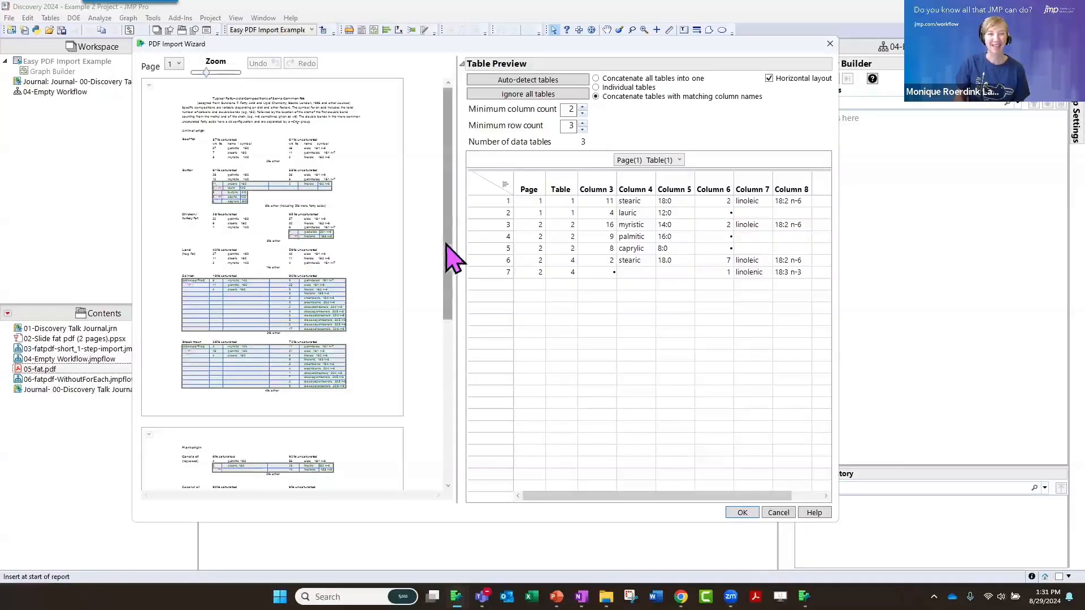
# Ignore all auto-detected tables and define one table around the entire animal-origin data on page 1
pyautogui.moveTo(446, 244); pyautogui.dragTo(435, 211)
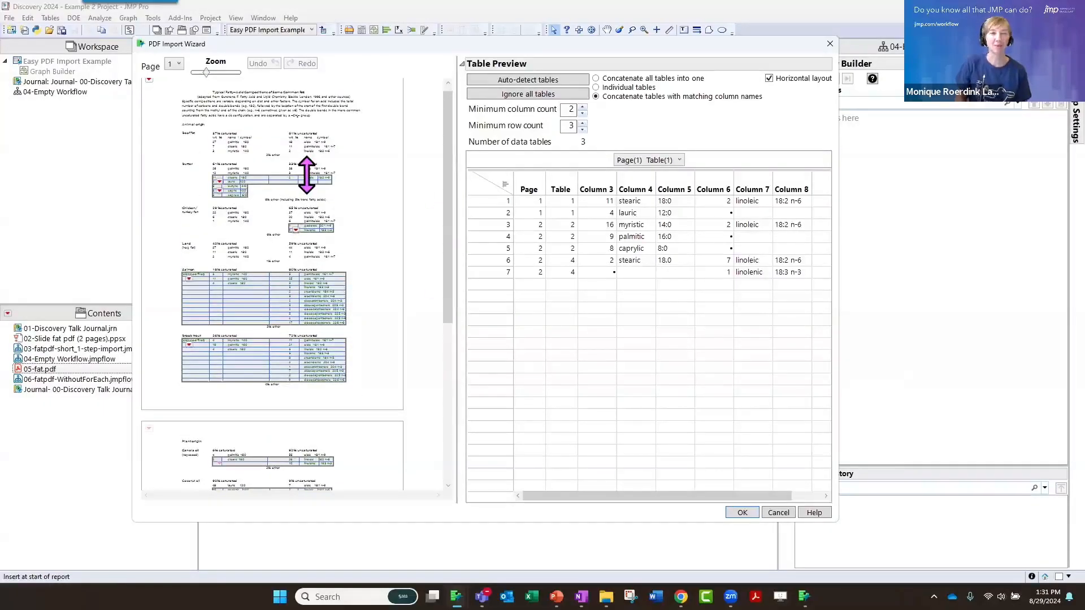
pyautogui.click(514, 105)
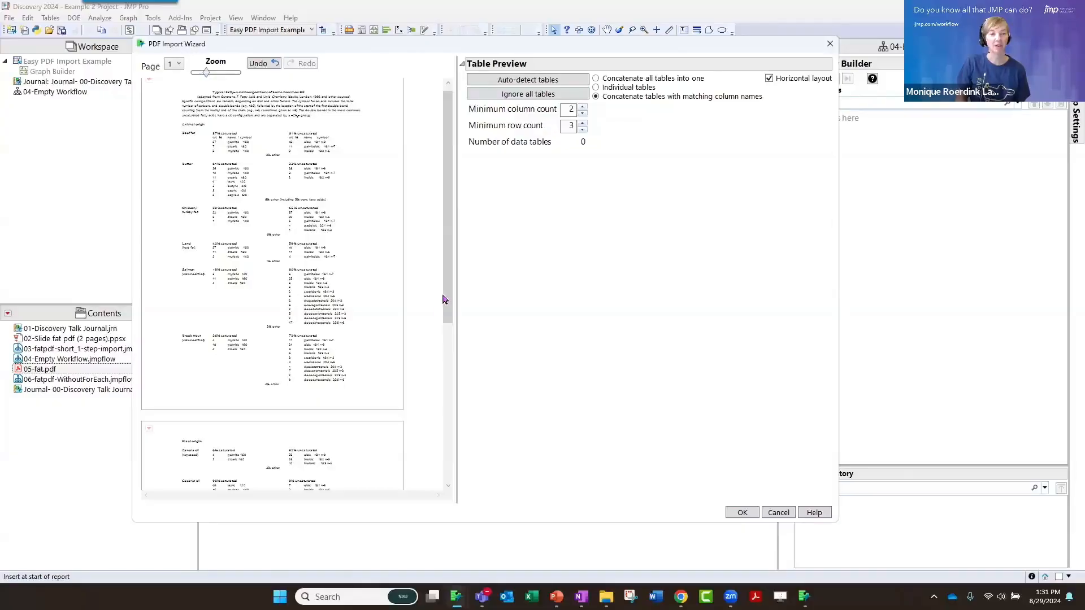
pyautogui.moveTo(443, 297); pyautogui.dragTo(421, 260)
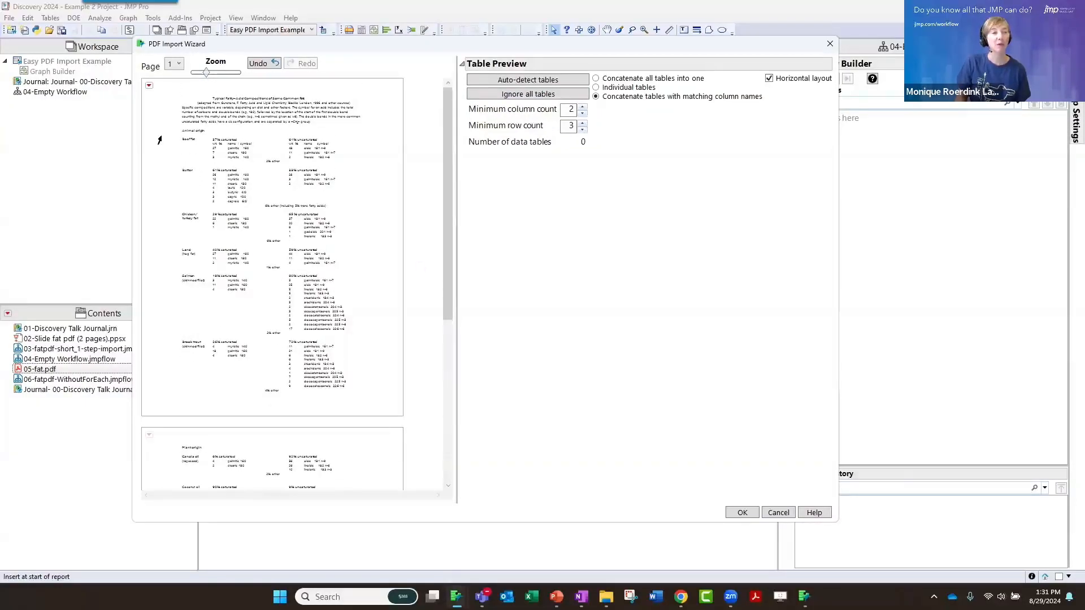
pyautogui.moveTo(160, 137); pyautogui.dragTo(362, 407)
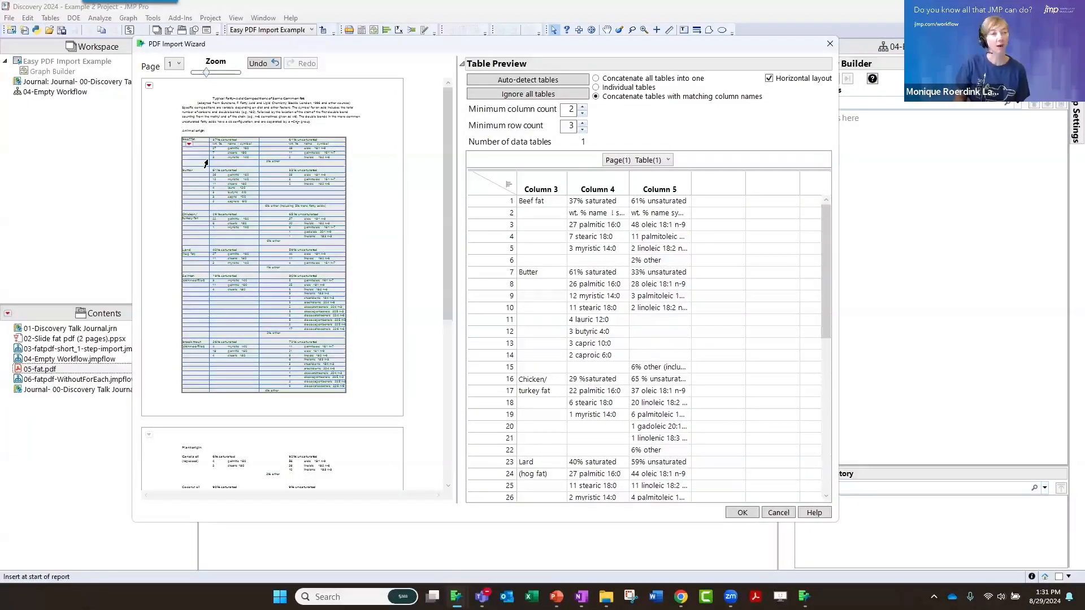
# Add column dividers between wt. % and name in the saturated and unsaturated blocks, and one just before the unsaturated wt. % values
pyautogui.moveTo(206, 72); pyautogui.dragTo(218, 72)
pyautogui.moveTo(352, 497)
pyautogui.mouseDown()
pyautogui.moveTo(384, 499)
pyautogui.moveTo(363, 497)
pyautogui.mouseUp()
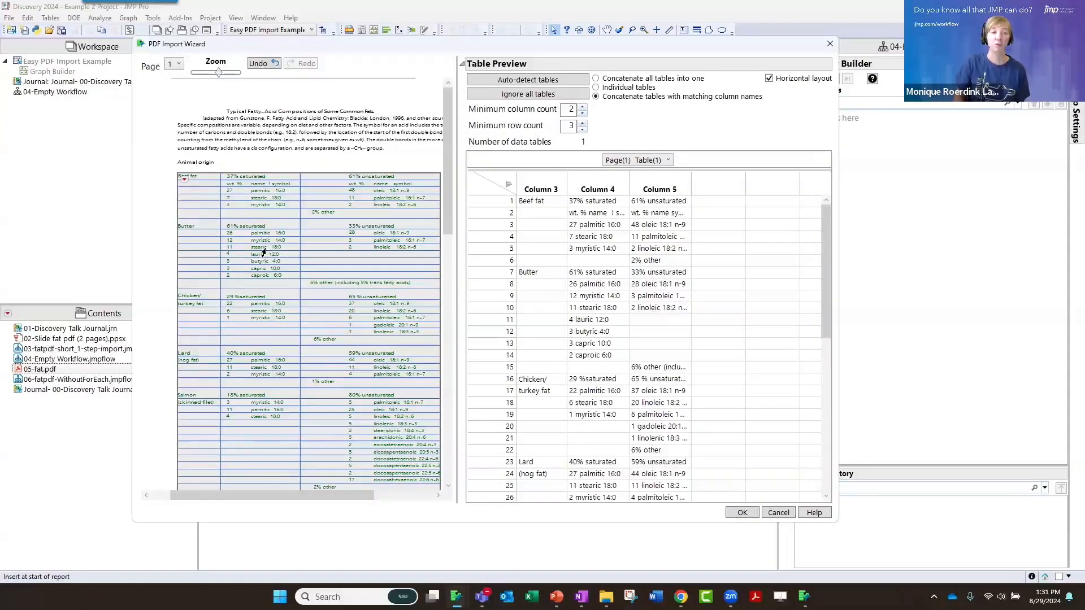
pyautogui.rightClick(242, 196)
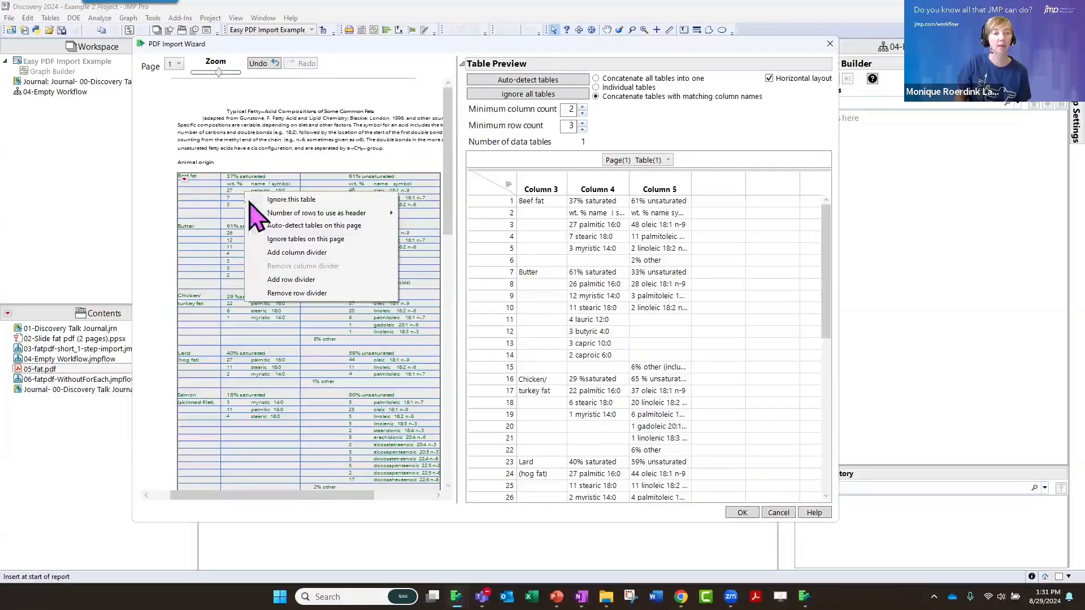
pyautogui.click(282, 254)
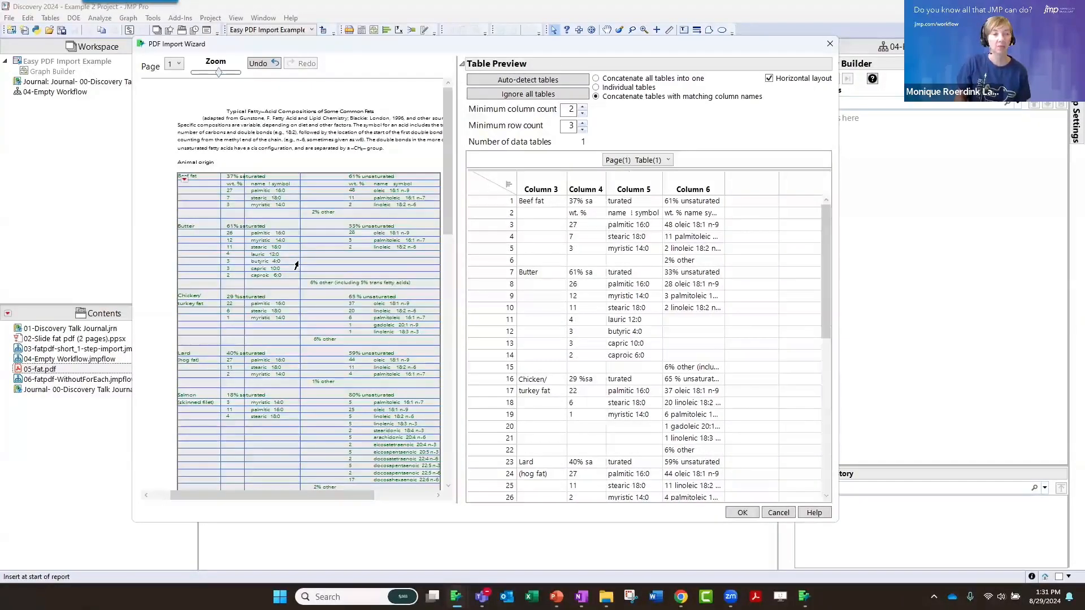
pyautogui.rightClick(343, 195)
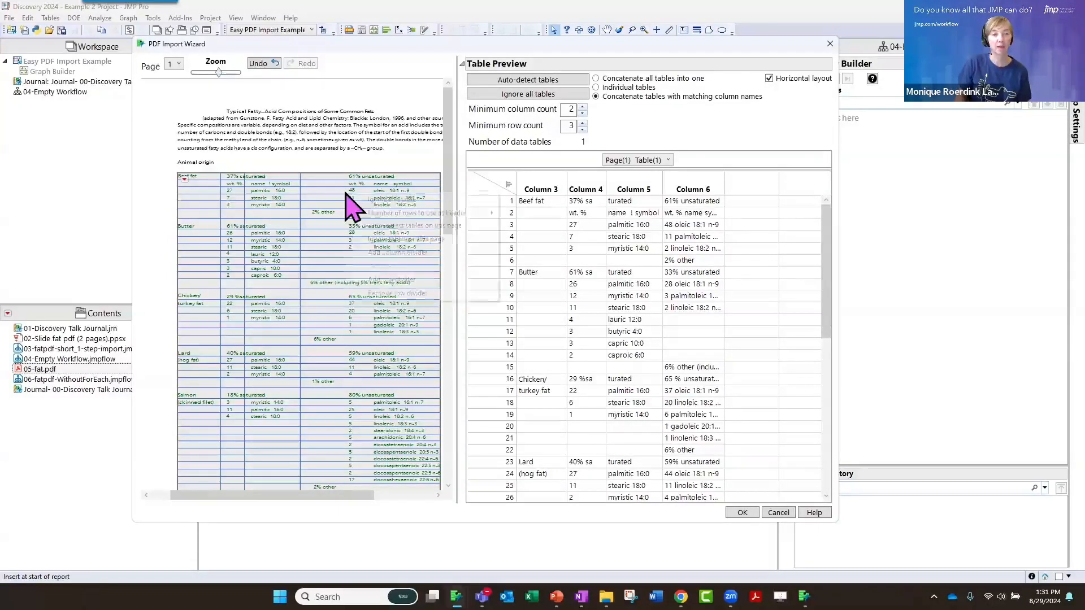
pyautogui.click(384, 253)
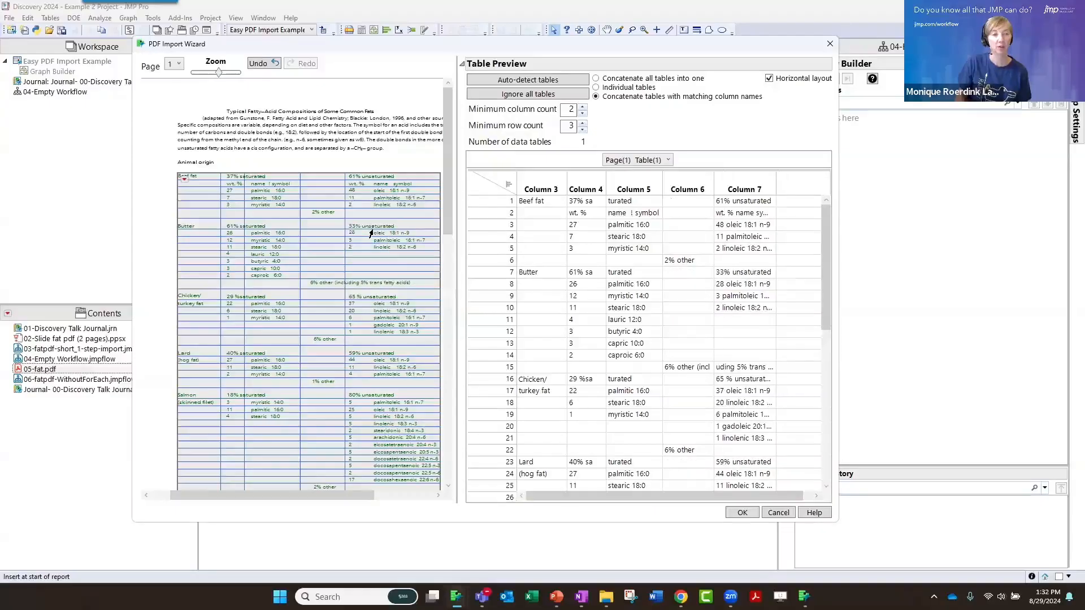
pyautogui.rightClick(365, 195)
pyautogui.click(397, 254)
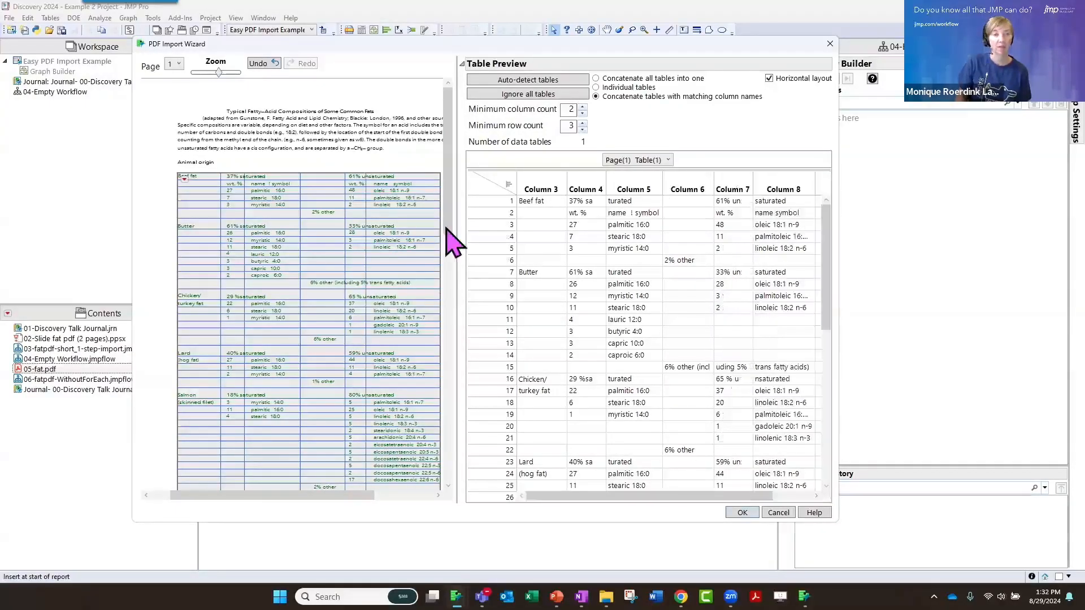
# Examine the divided page 1 table and its options for the number of rows to use as header
pyautogui.scroll(-2, 453, 277)
pyautogui.moveTo(447, 276); pyautogui.dragTo(439, 227)
pyautogui.scroll(2, 250, 179)
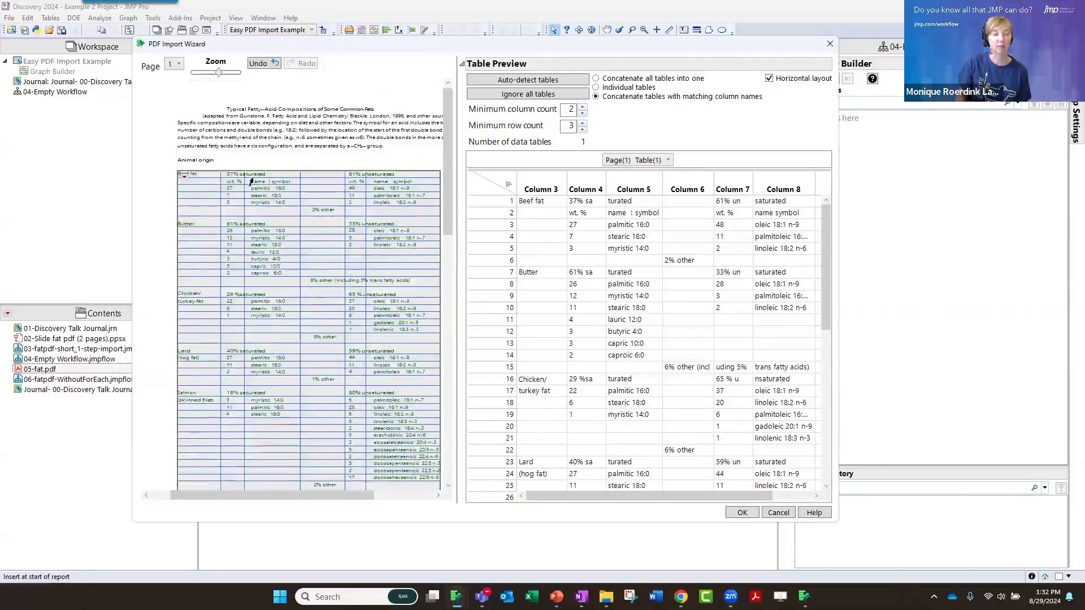
pyautogui.click(184, 179)
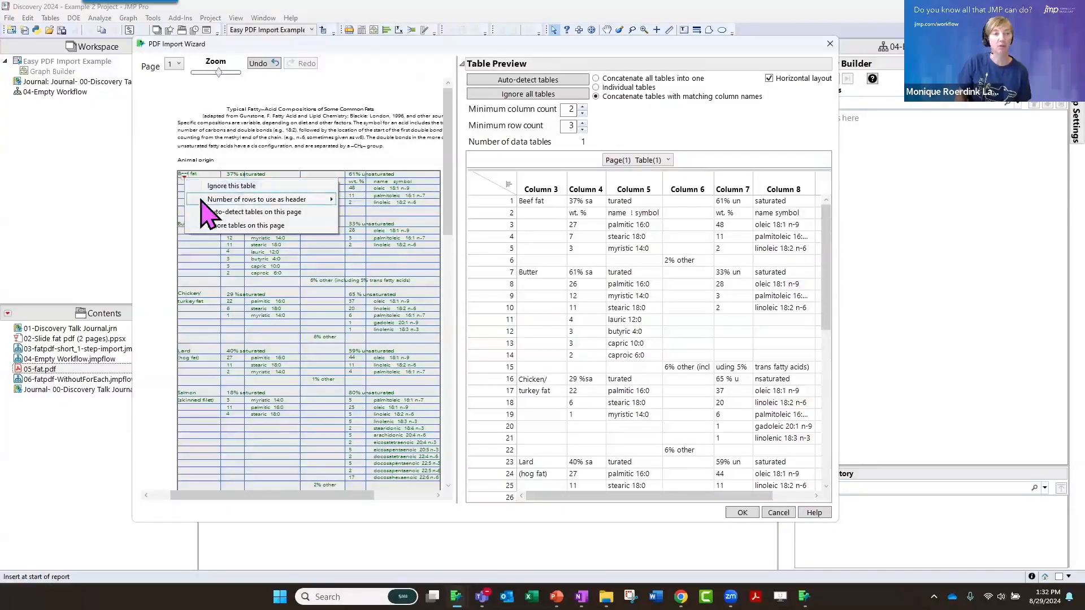
pyautogui.moveTo(196, 201)
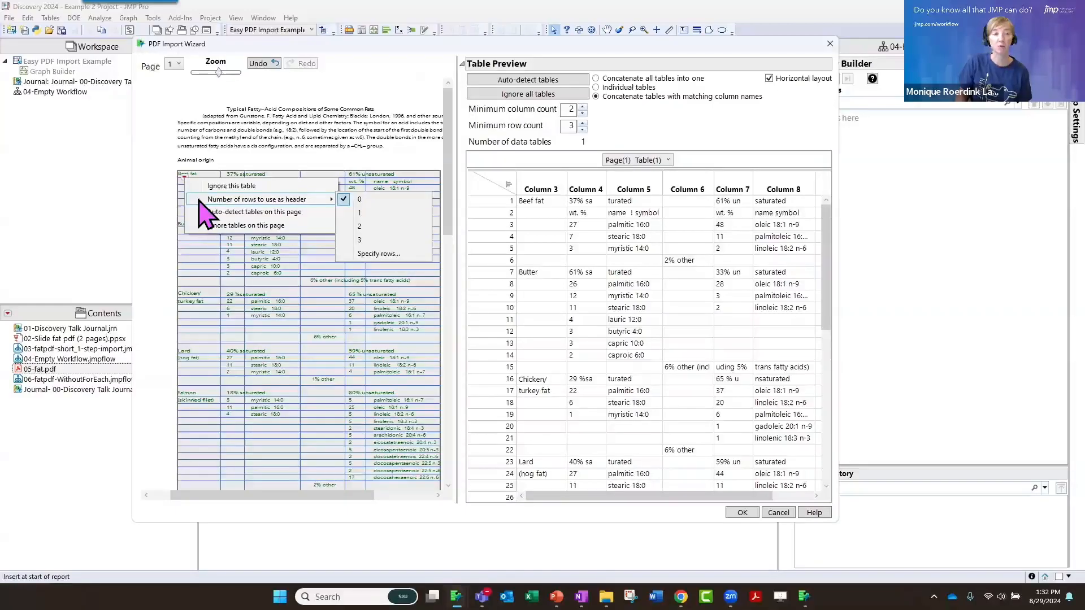
pyautogui.click(163, 209)
pyautogui.moveTo(447, 224)
pyautogui.mouseDown()
pyautogui.moveTo(446, 315)
pyautogui.moveTo(447, 212)
pyautogui.mouseUp()
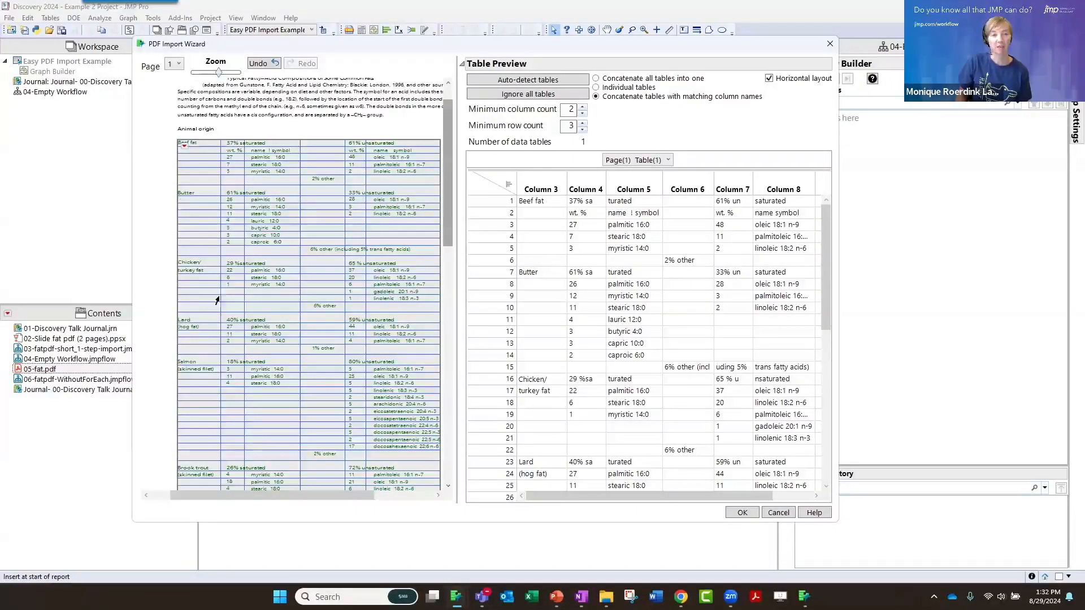
pyautogui.moveTo(452, 266); pyautogui.dragTo(426, 248)
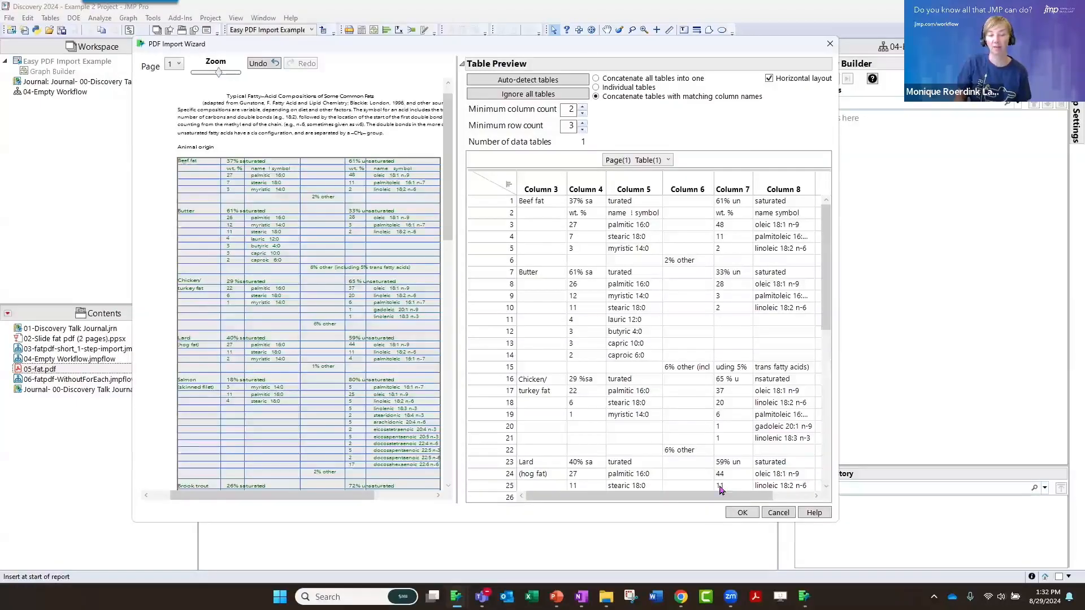
# Import the defined table, record the PDF import as a step in the empty workflow, and stop recording
pyautogui.click(742, 513)
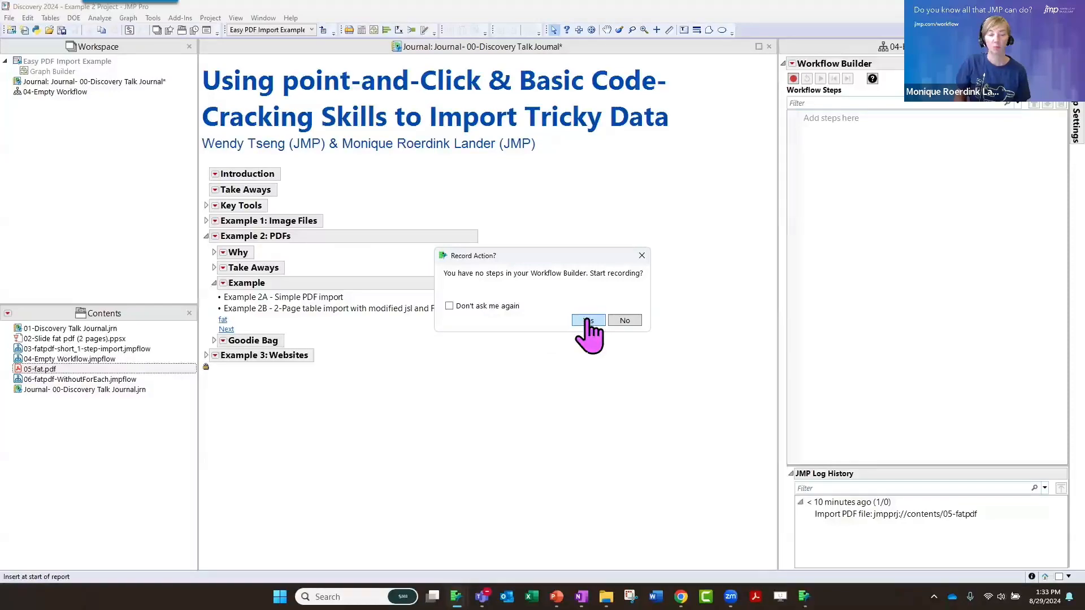
pyautogui.click(588, 321)
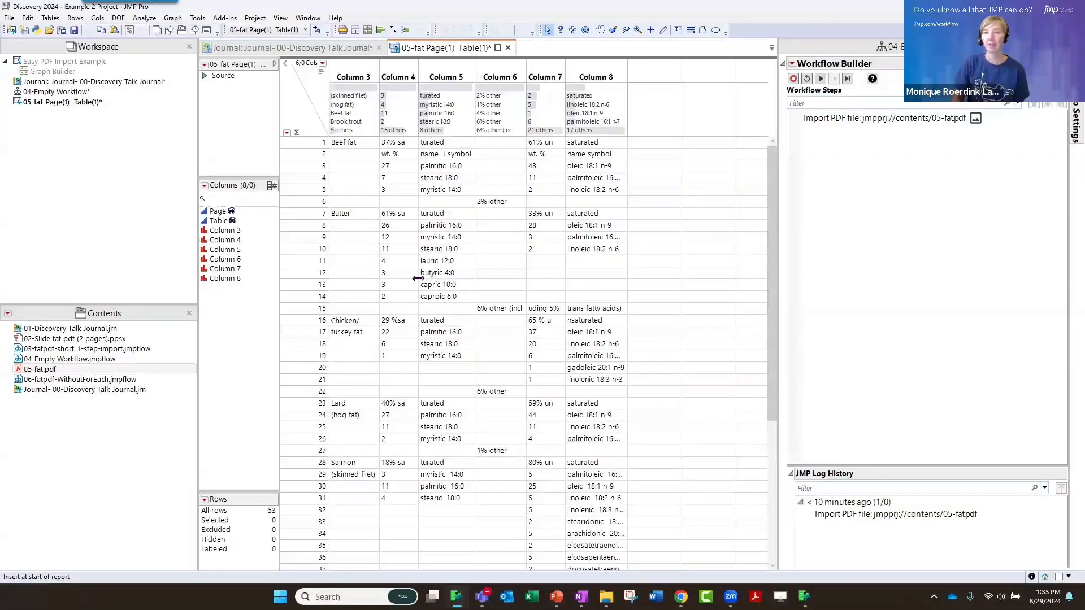
pyautogui.click(822, 121)
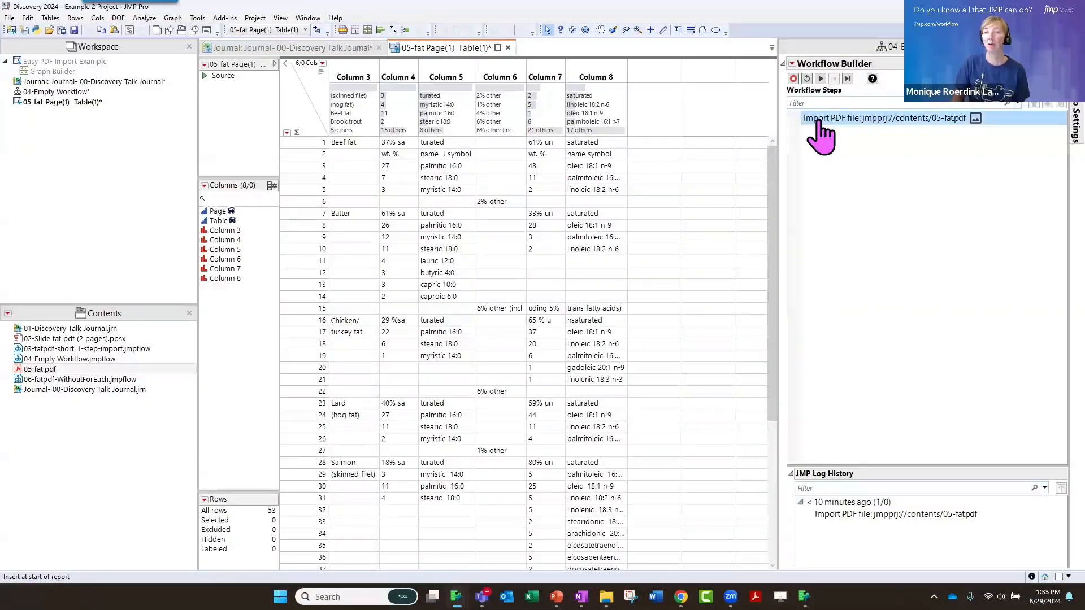
pyautogui.click(793, 78)
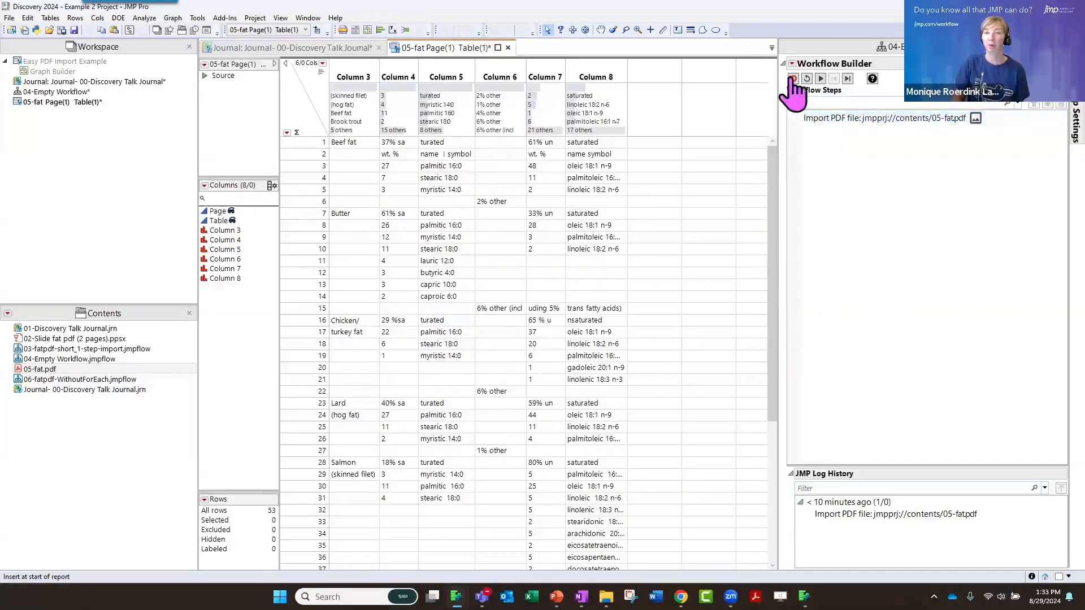
# Open the Import PDF file step's settings and widen the workflow area to show its JSL code
pyautogui.click(818, 120)
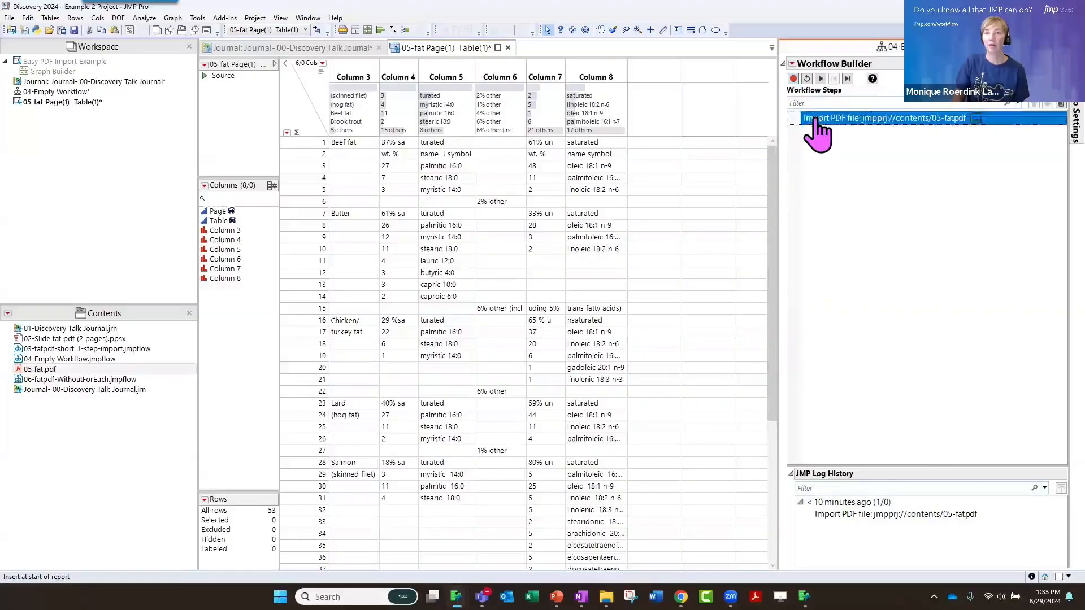
pyautogui.doubleClick(815, 120)
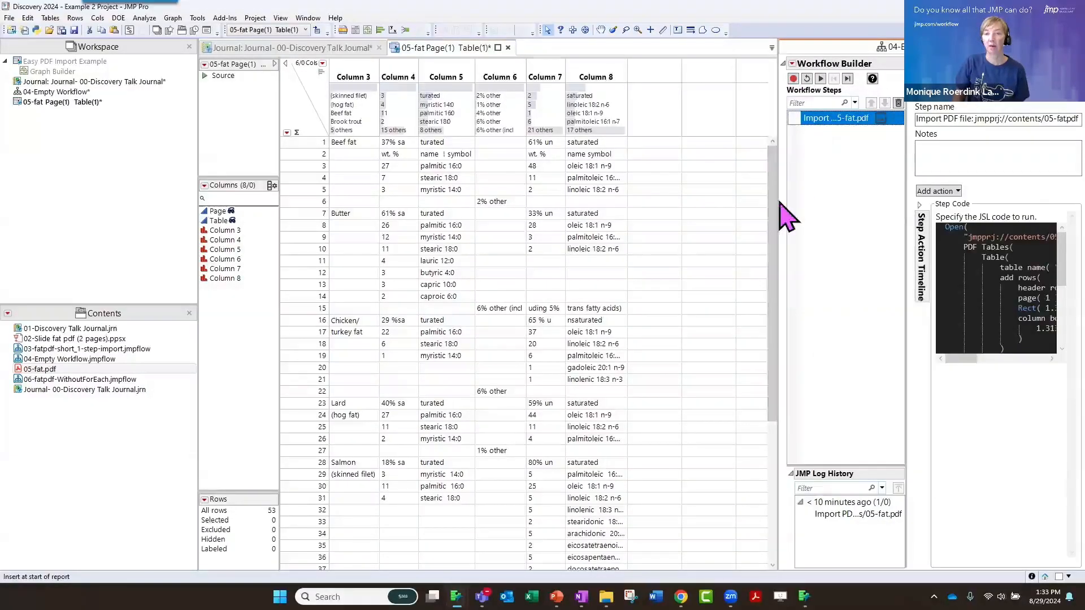
pyautogui.moveTo(558, 191); pyautogui.dragTo(486, 191)
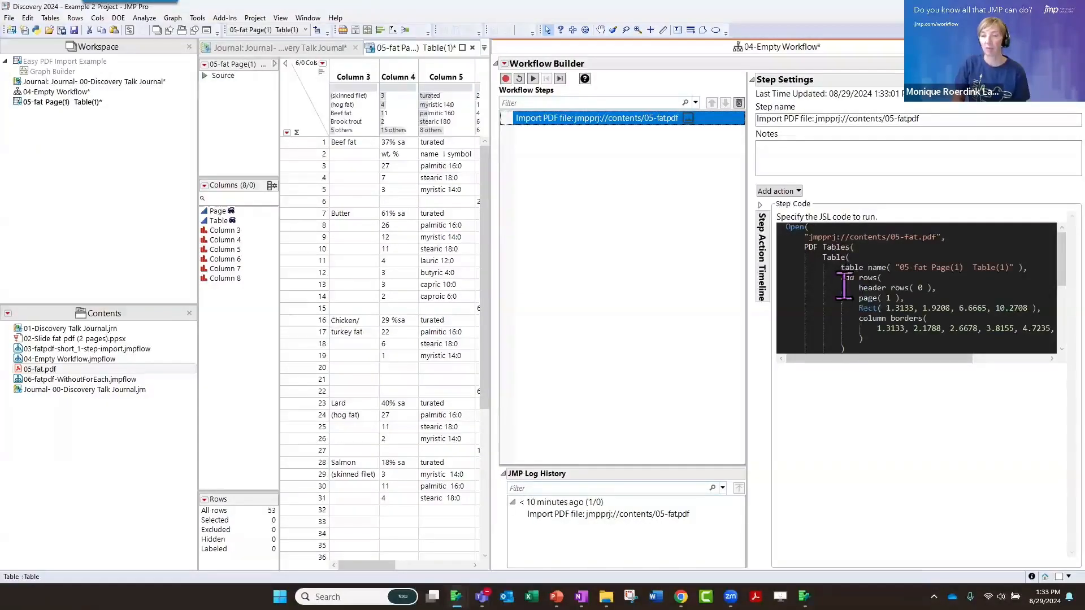
# Examine the PDF path, table name, page, Rect and column borders arguments in the import step's JSL code
pyautogui.moveTo(943, 237); pyautogui.dragTo(807, 237)
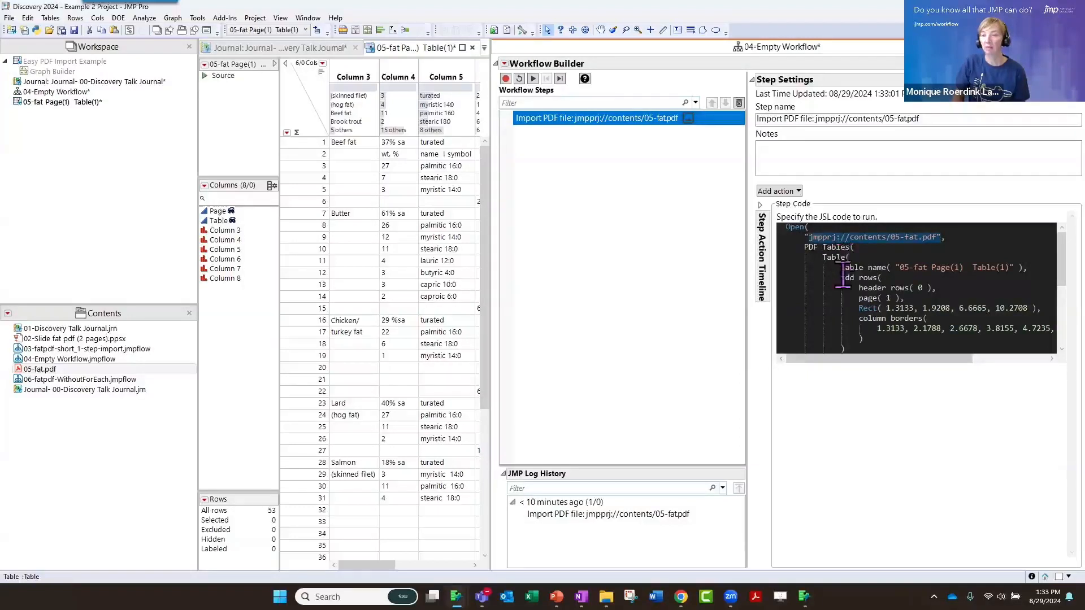
pyautogui.moveTo(841, 268); pyautogui.dragTo(887, 268)
pyautogui.hotkey('shift', 'Right')
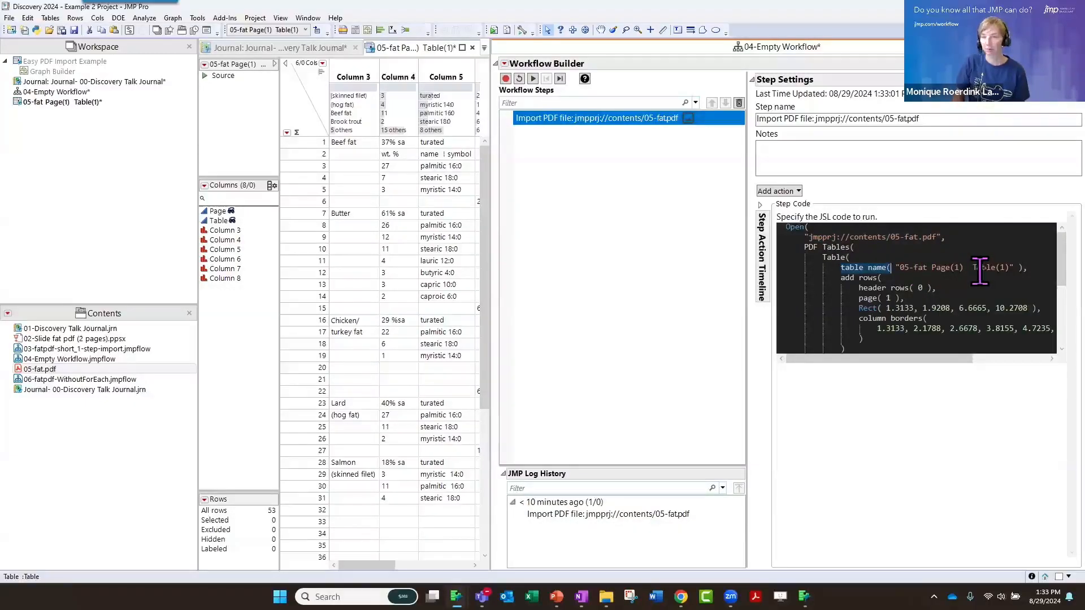
pyautogui.click(868, 301)
pyautogui.moveTo(859, 299); pyautogui.dragTo(1030, 310)
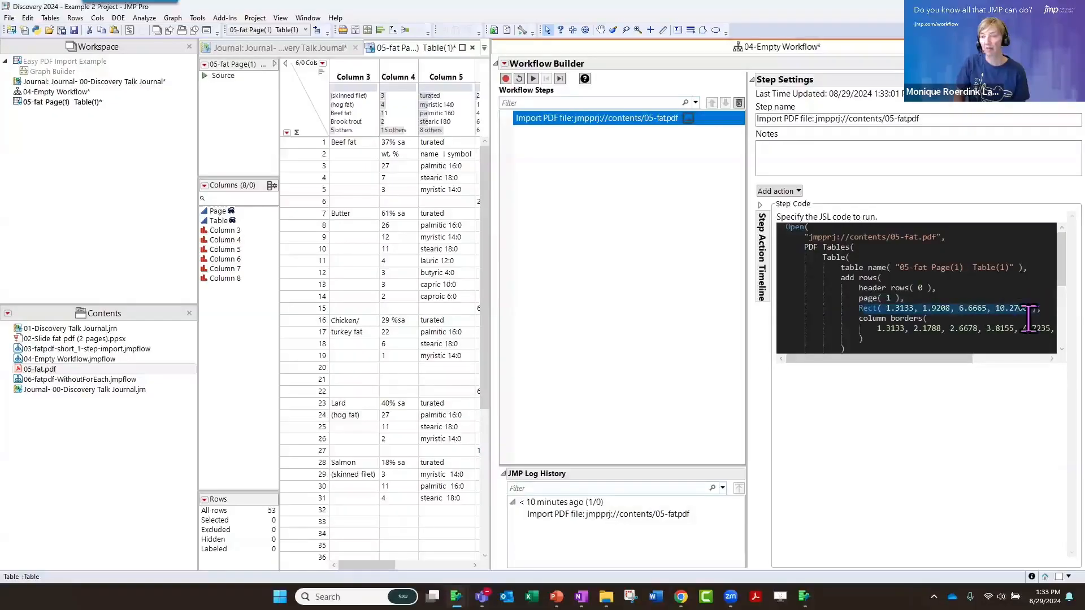
pyautogui.moveTo(859, 318); pyautogui.dragTo(972, 350)
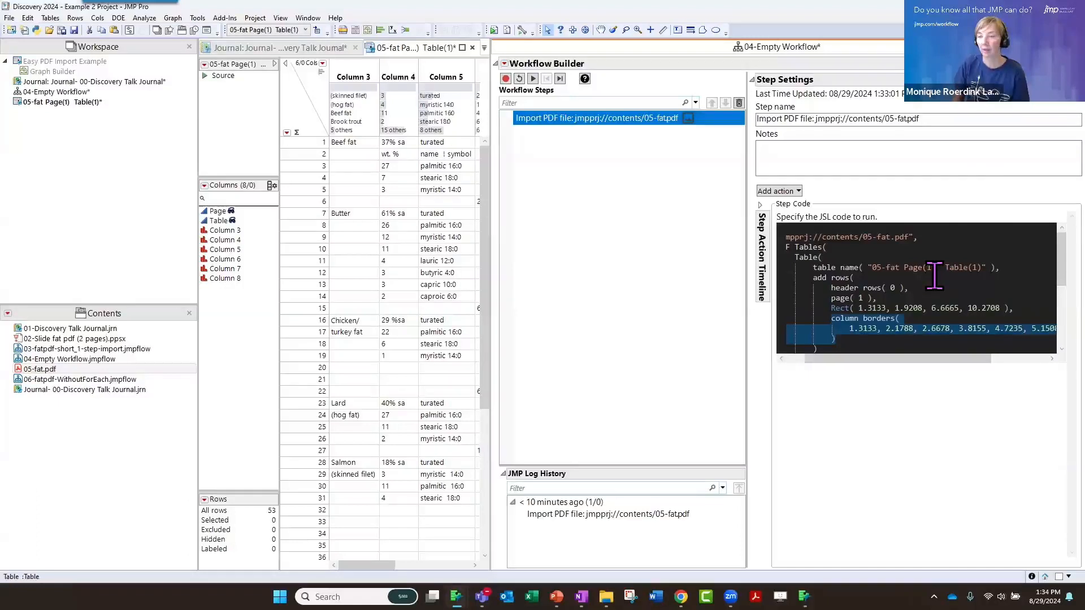
# Set the page argument to 2 and change the table name to "05-fat Page(2) Table(1)" in the import step's JSL code
pyautogui.doubleClick(860, 298)
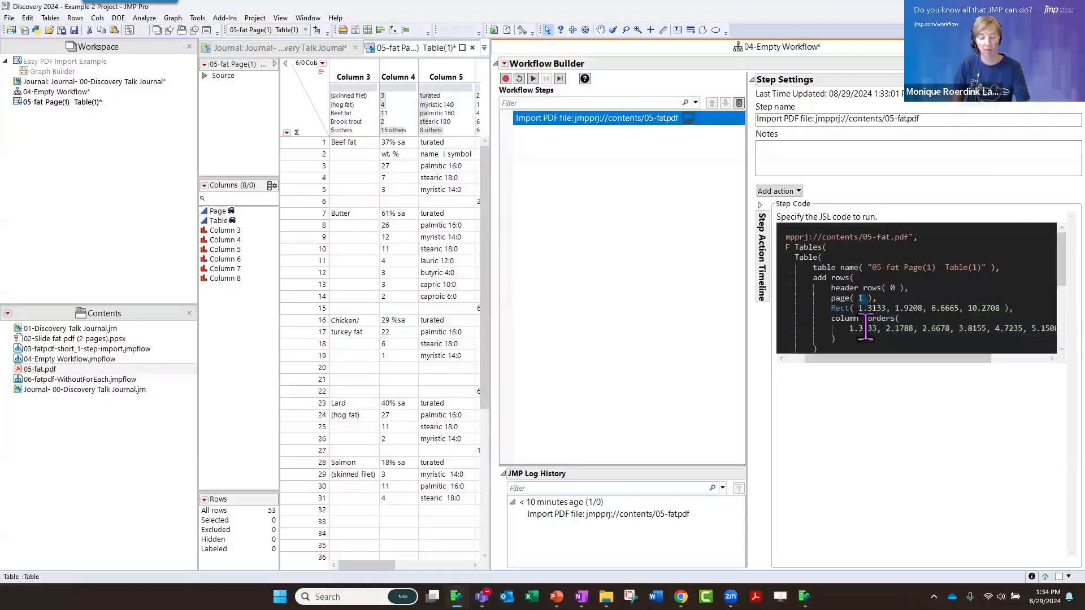
pyautogui.write('2')
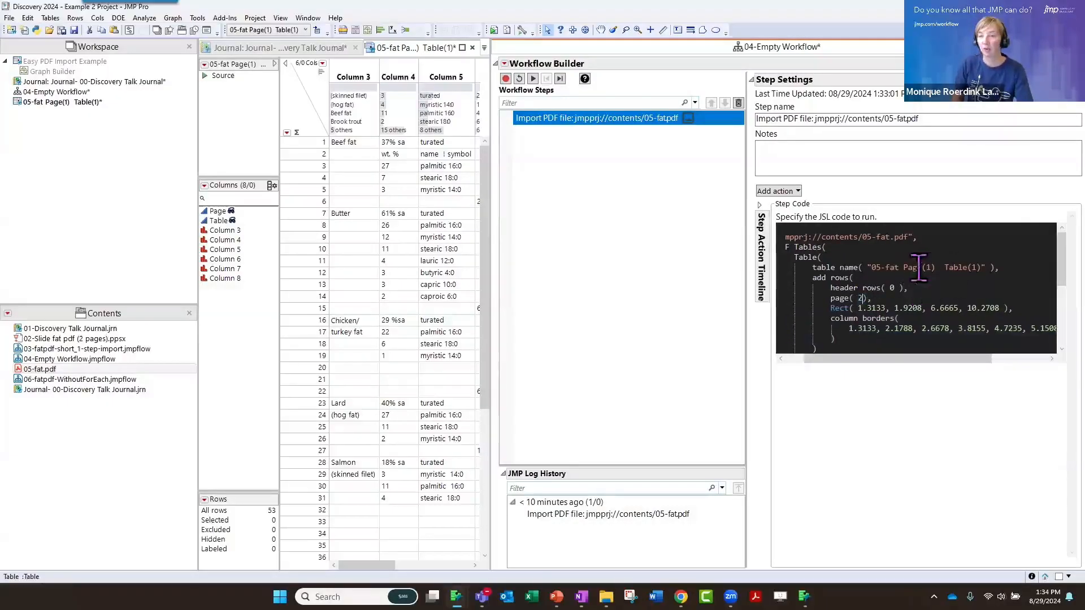
pyautogui.click(929, 268)
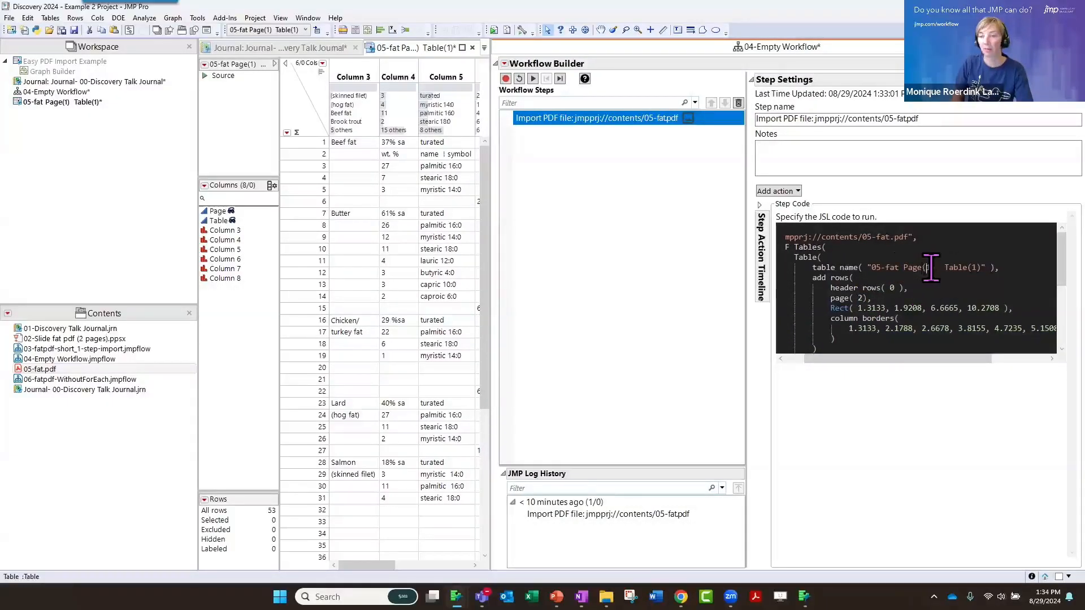
pyautogui.write('2')
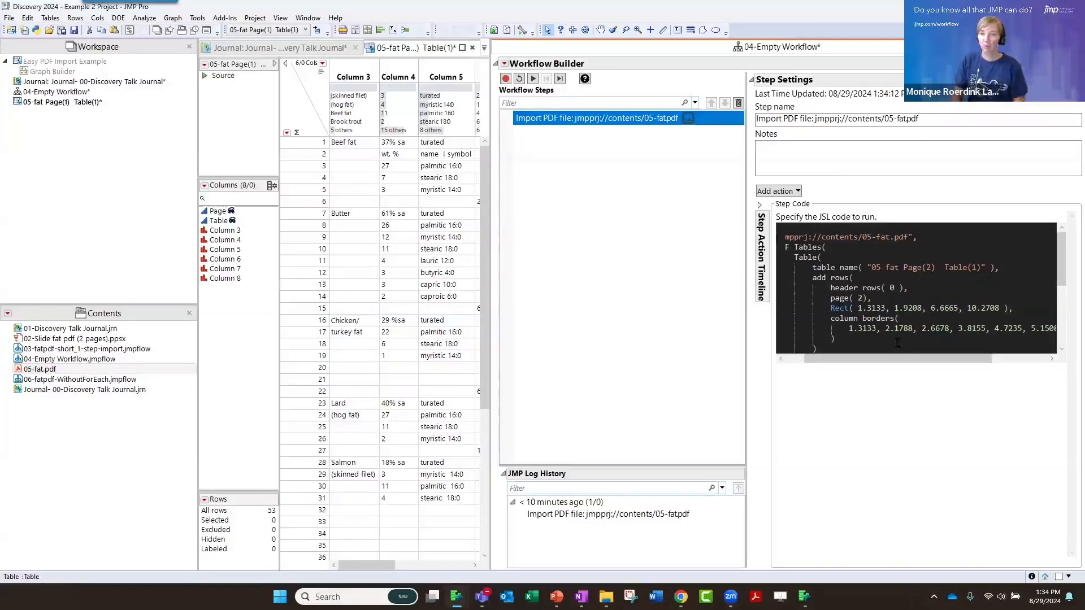
# Run the edited script and collapse the step settings to compare the imported page 2 table with the page 1 table
pyautogui.rightClick(941, 242)
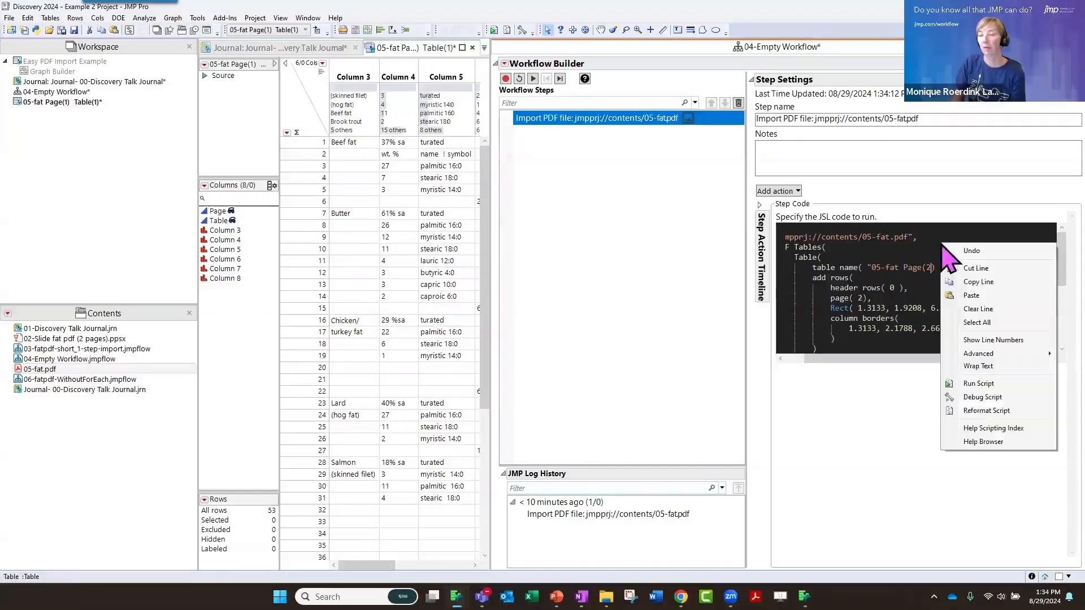
pyautogui.click(975, 384)
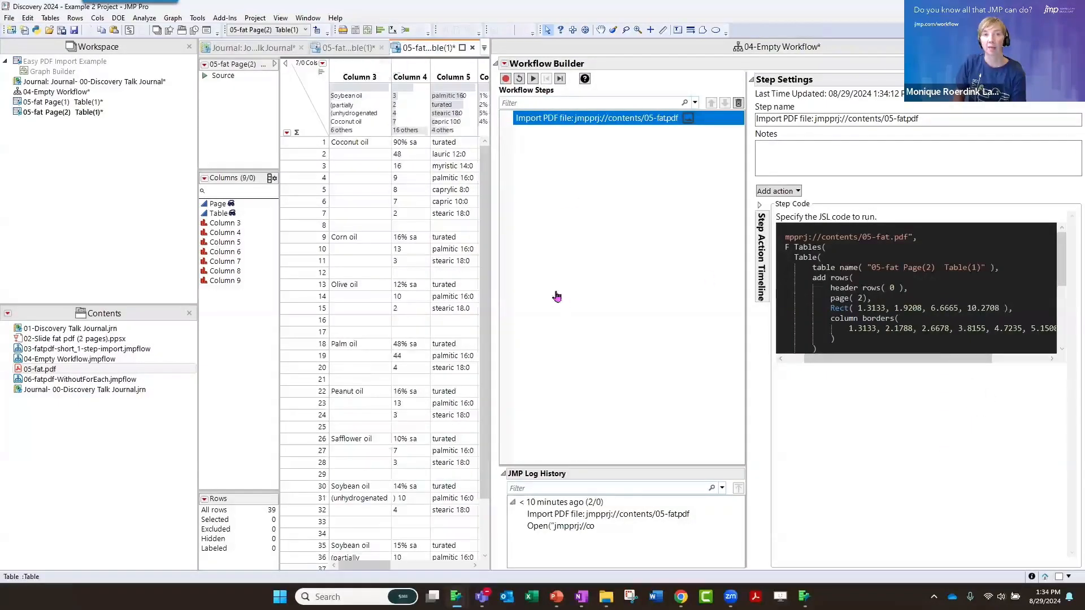
pyautogui.click(755, 81)
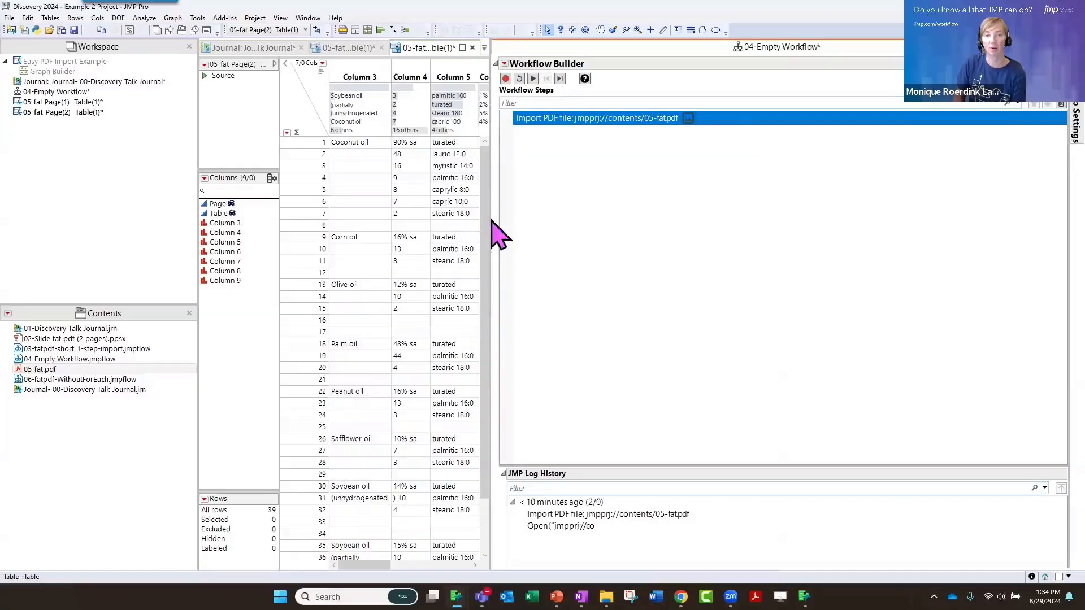
pyautogui.moveTo(490, 218); pyautogui.dragTo(719, 234)
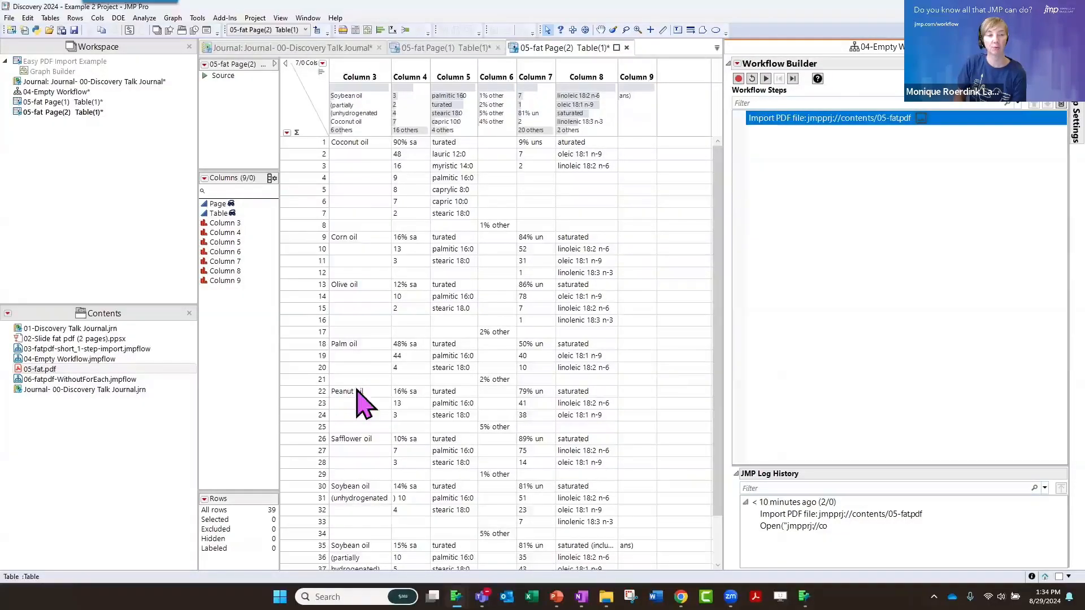
pyautogui.click(448, 49)
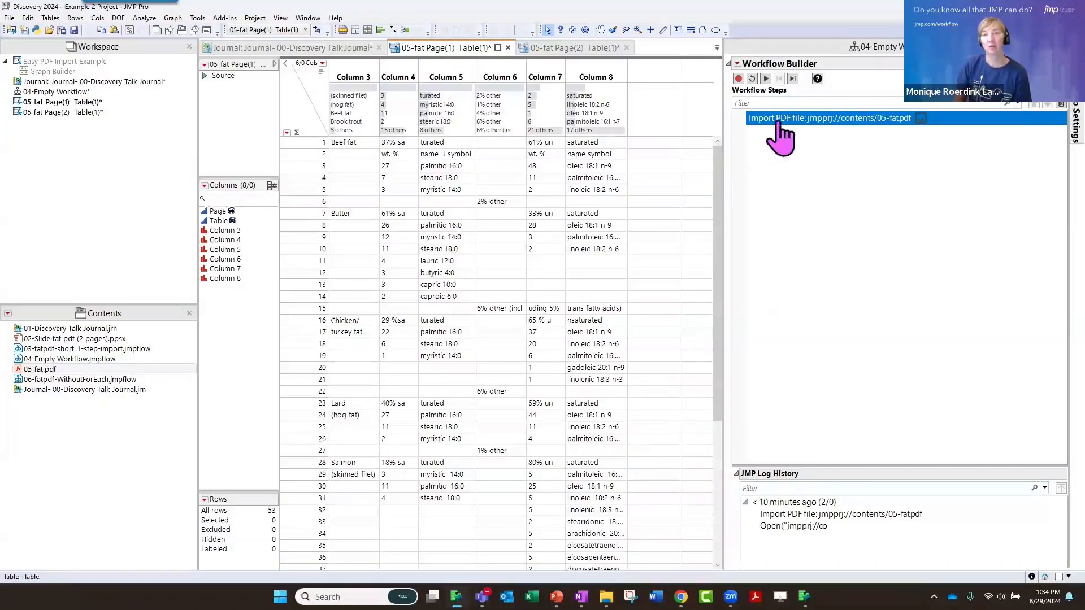
# Reopen the import step's settings and examine the edited JSL code across its full width
pyautogui.moveTo(782, 136)
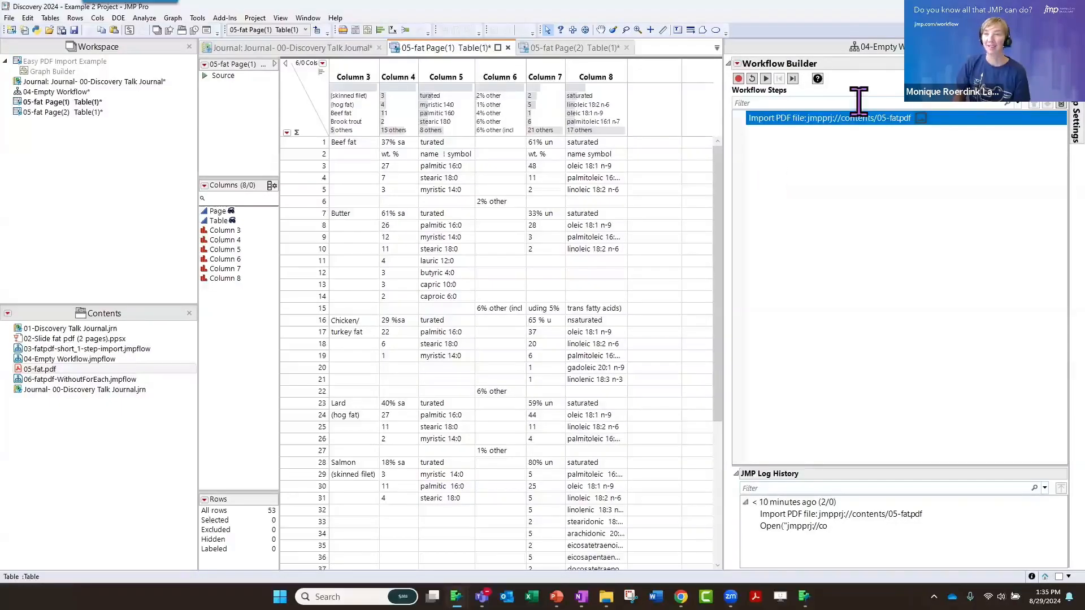
pyautogui.click(1050, 105)
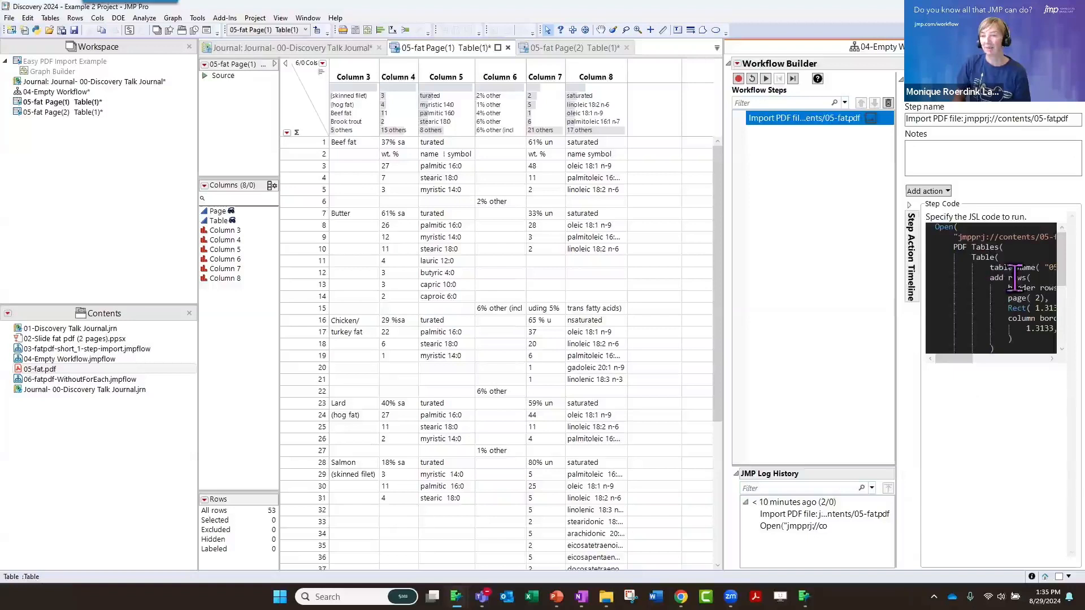
pyautogui.moveTo(973, 361); pyautogui.dragTo(1001, 380)
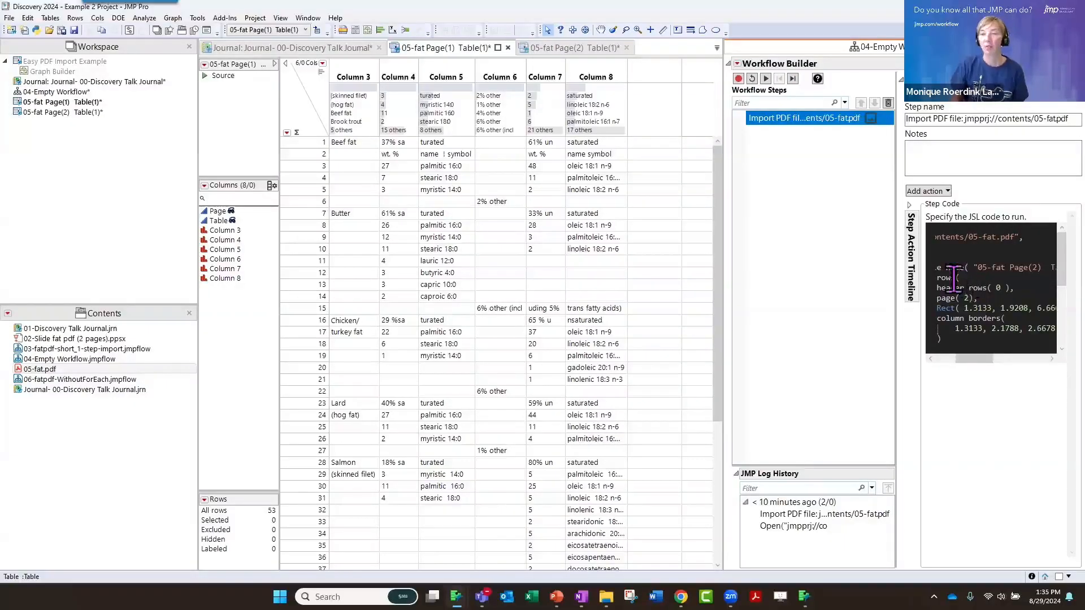
pyautogui.moveTo(786, 139)
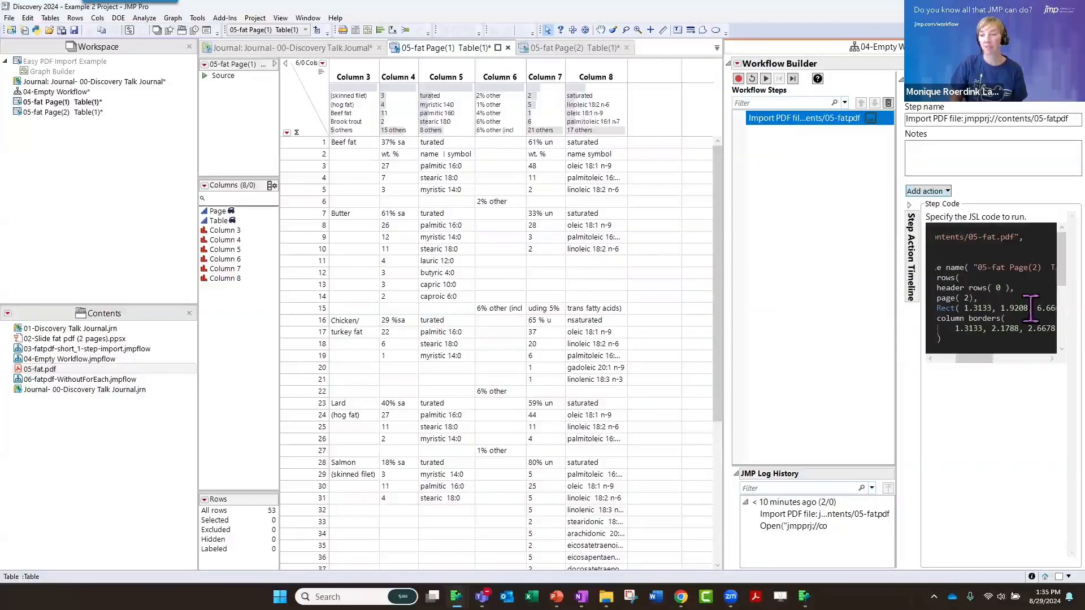
pyautogui.moveTo(986, 360); pyautogui.dragTo(961, 359)
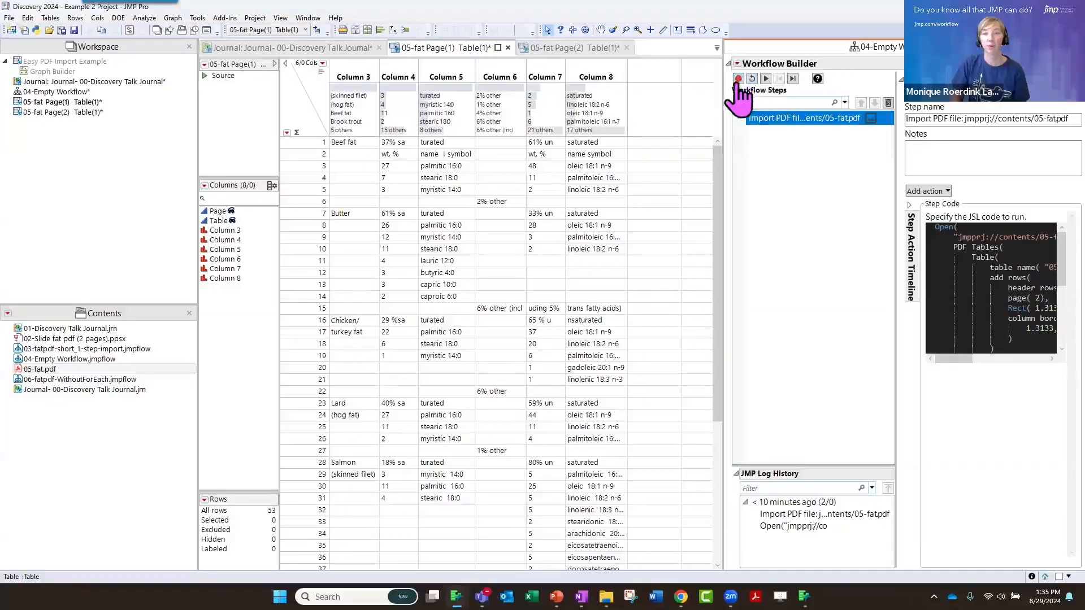
# Close the 05-fat Page(1) and Page(2) data tables without saving changes
pyautogui.click(752, 79)
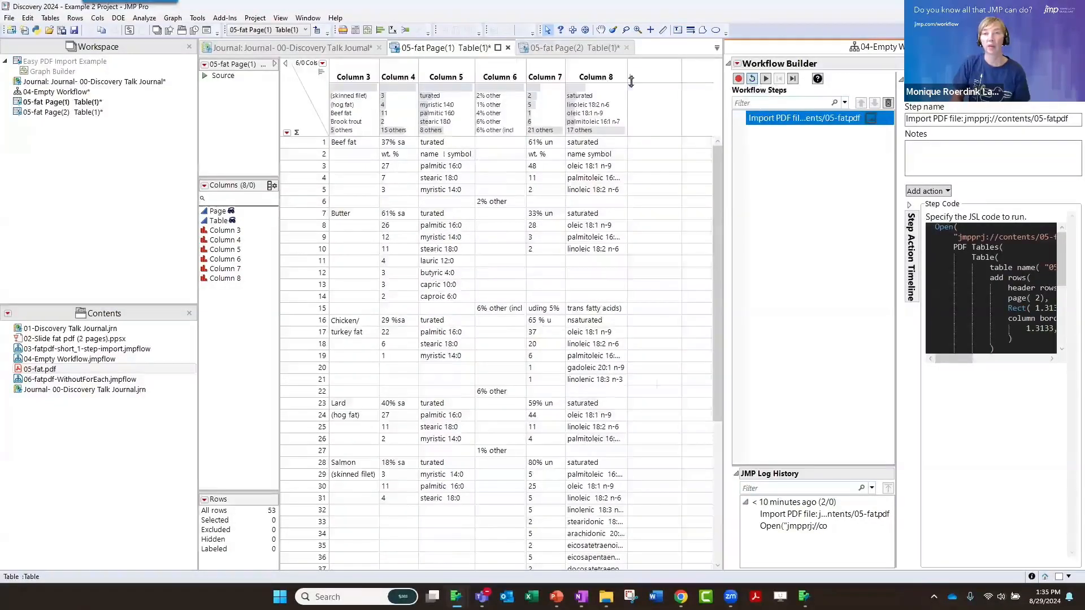
pyautogui.click(508, 48)
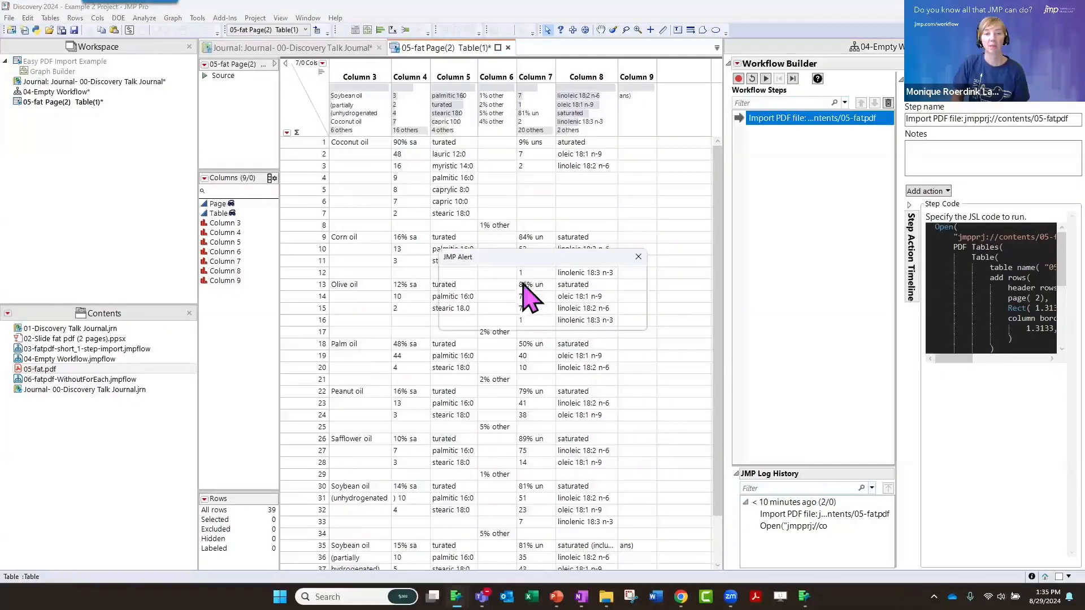
pyautogui.click(638, 258)
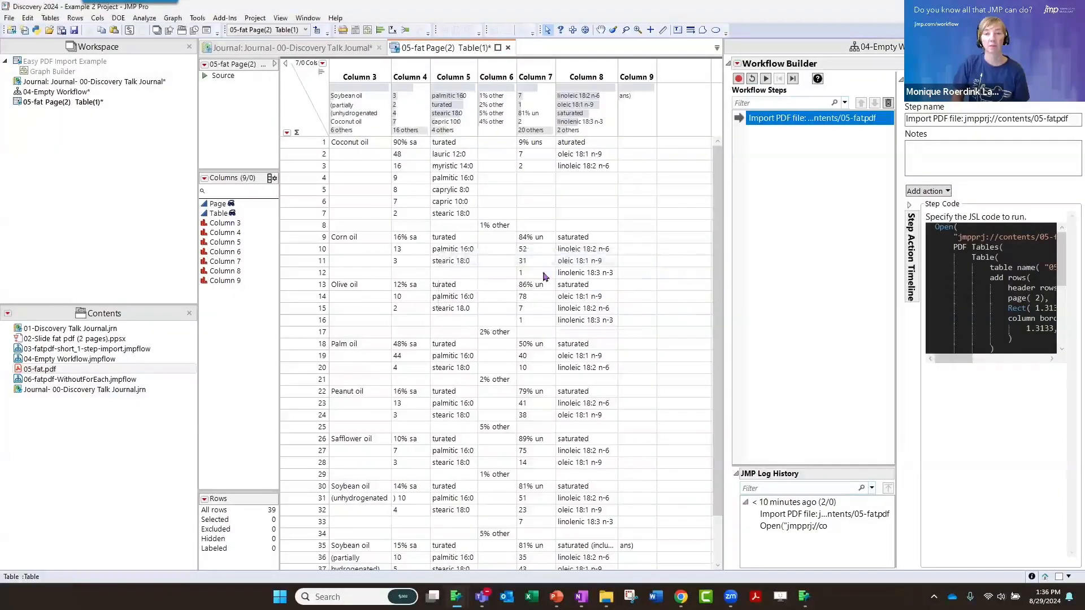
pyautogui.click(507, 48)
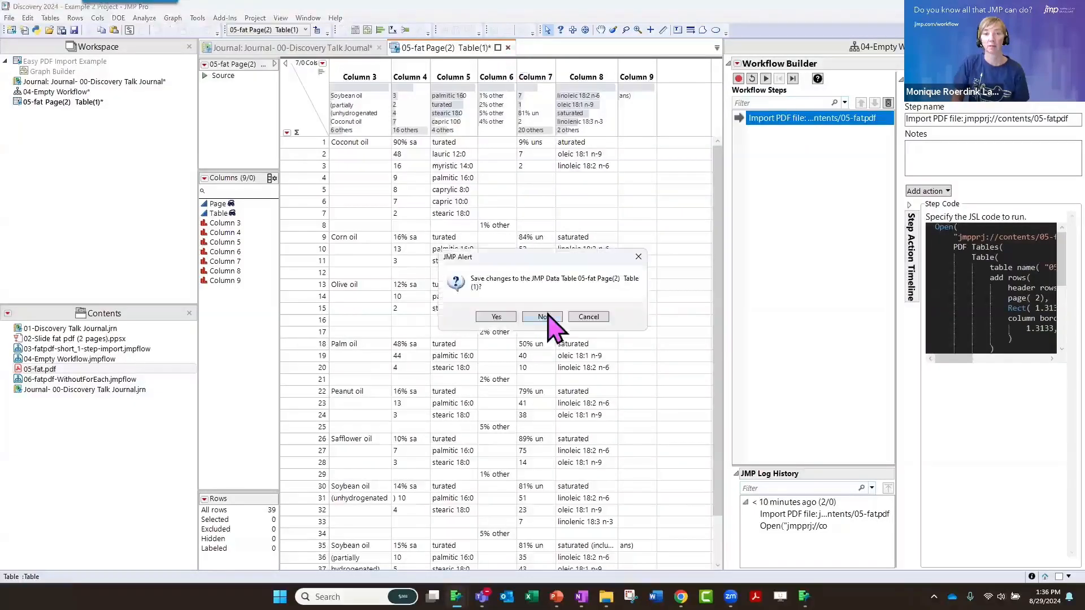
pyautogui.click(543, 316)
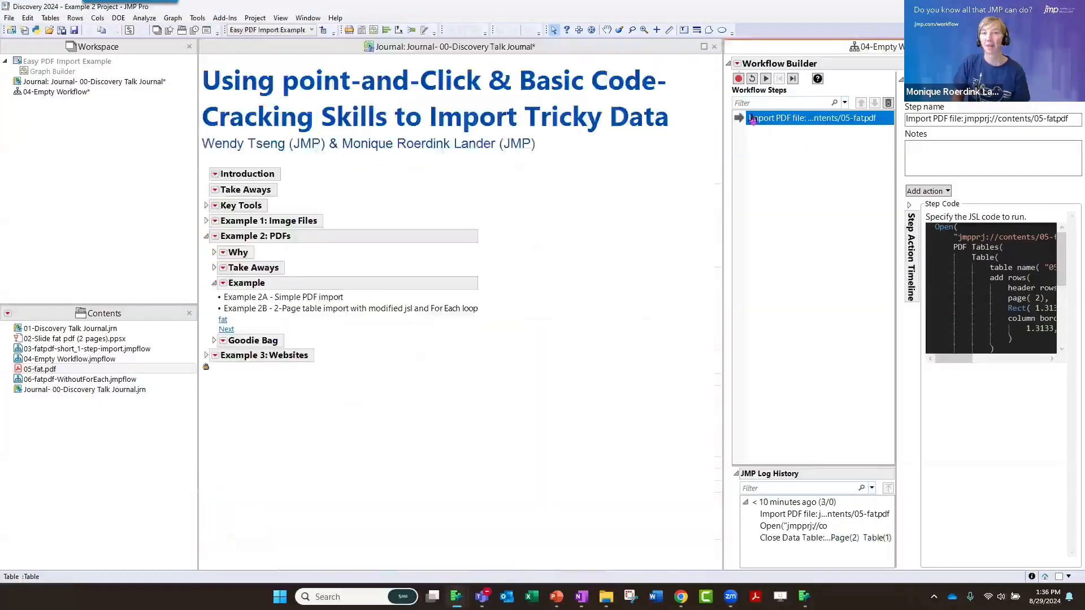
# Start recording the workflow and open 05-fat.pdf in the PDF Import Wizard
pyautogui.click(739, 79)
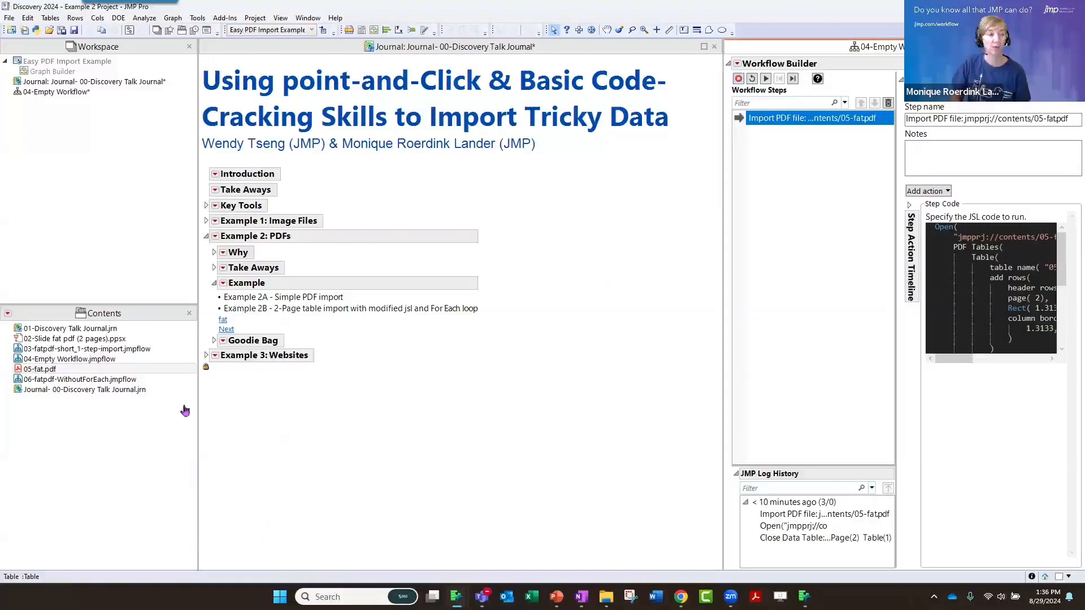
pyautogui.click(40, 370)
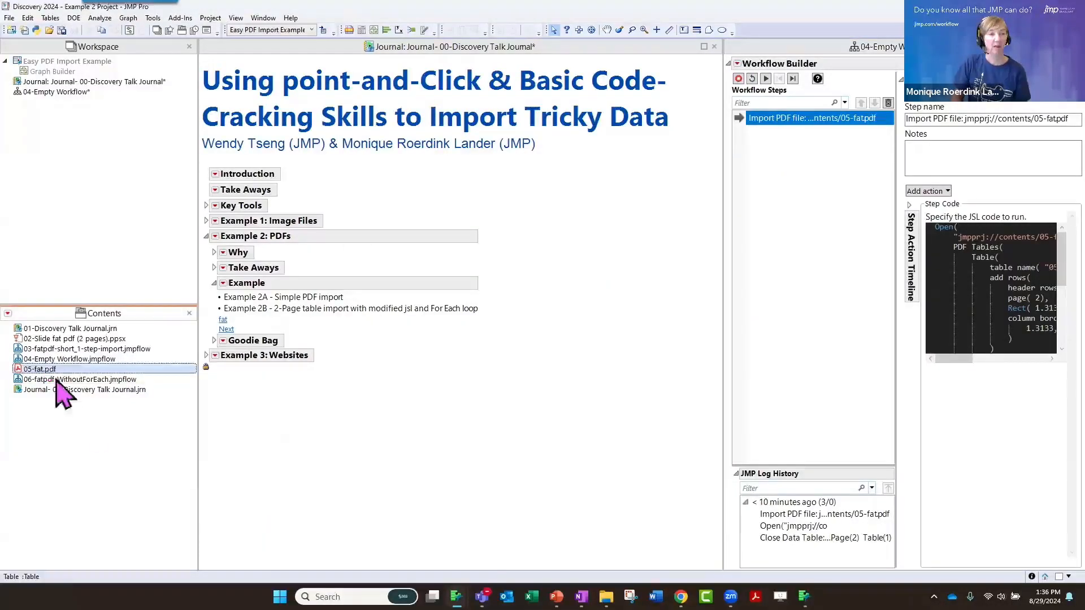
pyautogui.doubleClick(56, 371)
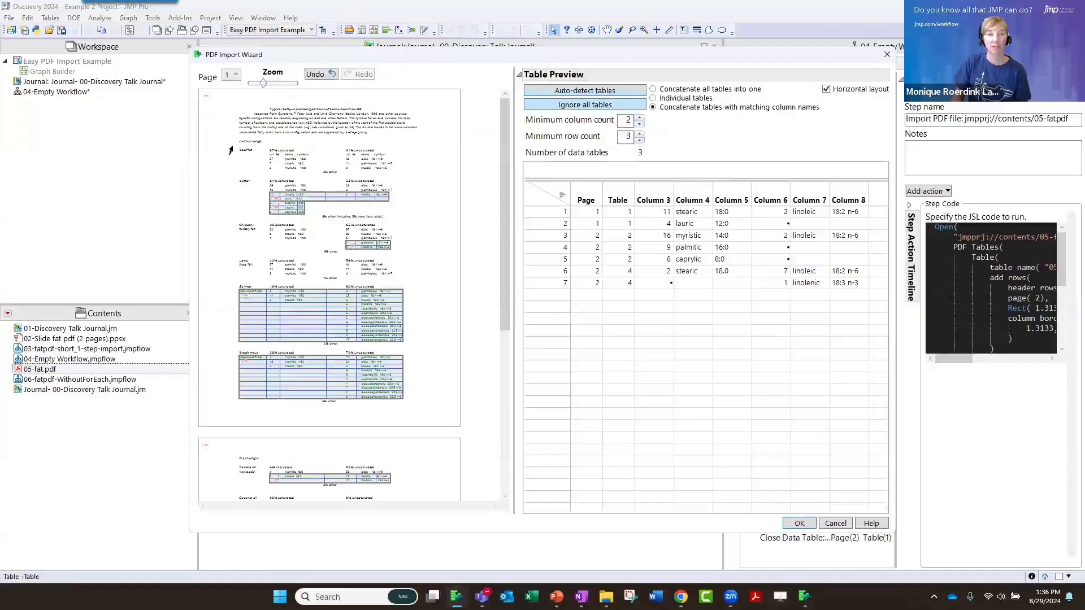
# Replace the auto-detected tables with one outlined table on each of pages 1 and 2, and import both
pyautogui.moveTo(221, 141); pyautogui.dragTo(425, 408)
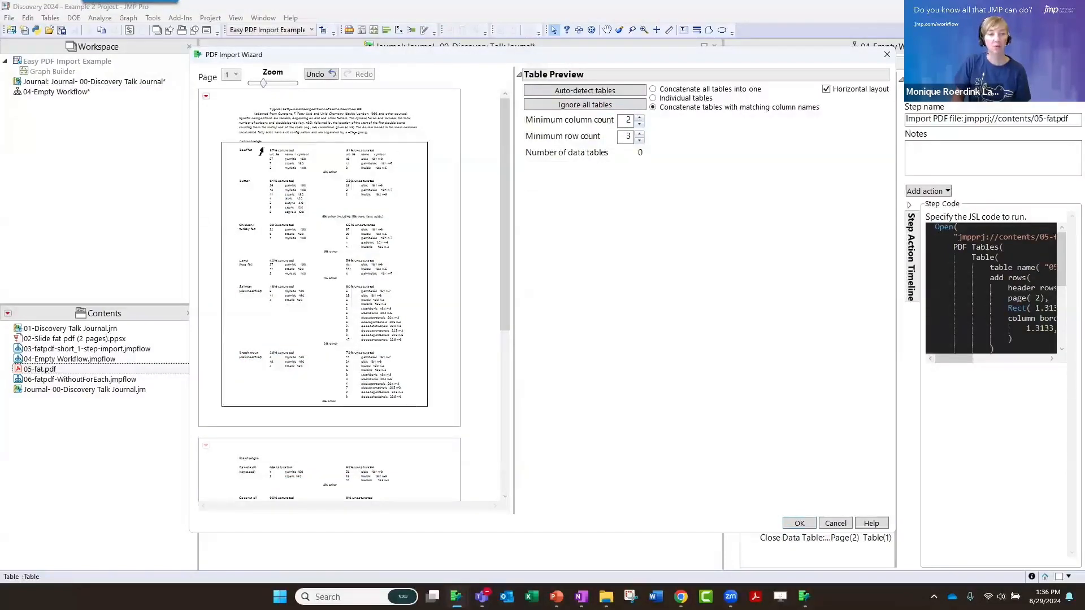
pyautogui.scroll(-5, 324, 278)
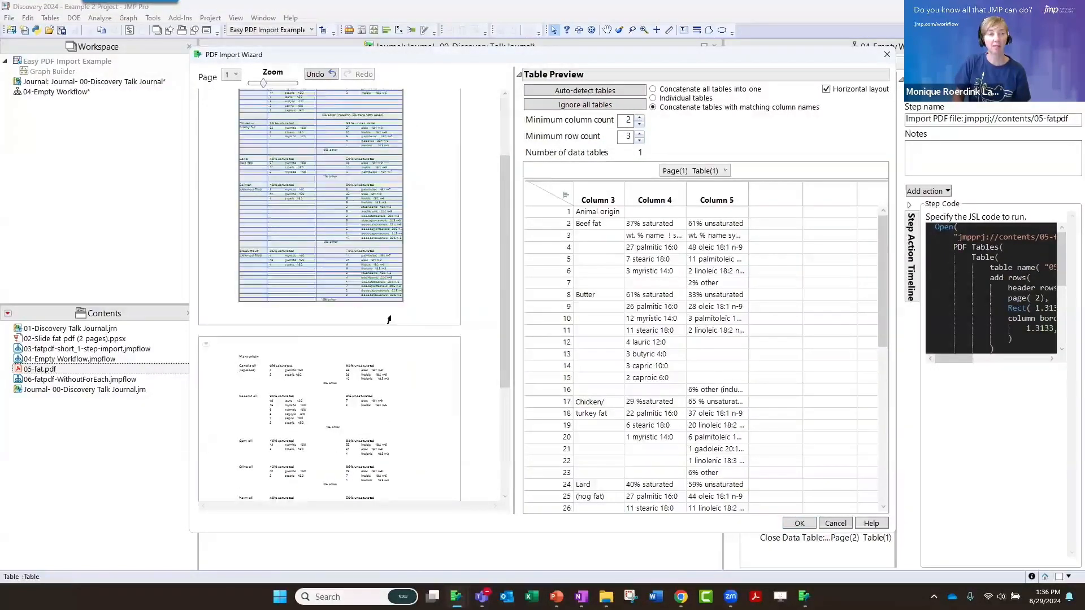
pyautogui.moveTo(301, 301); pyautogui.dragTo(406, 355)
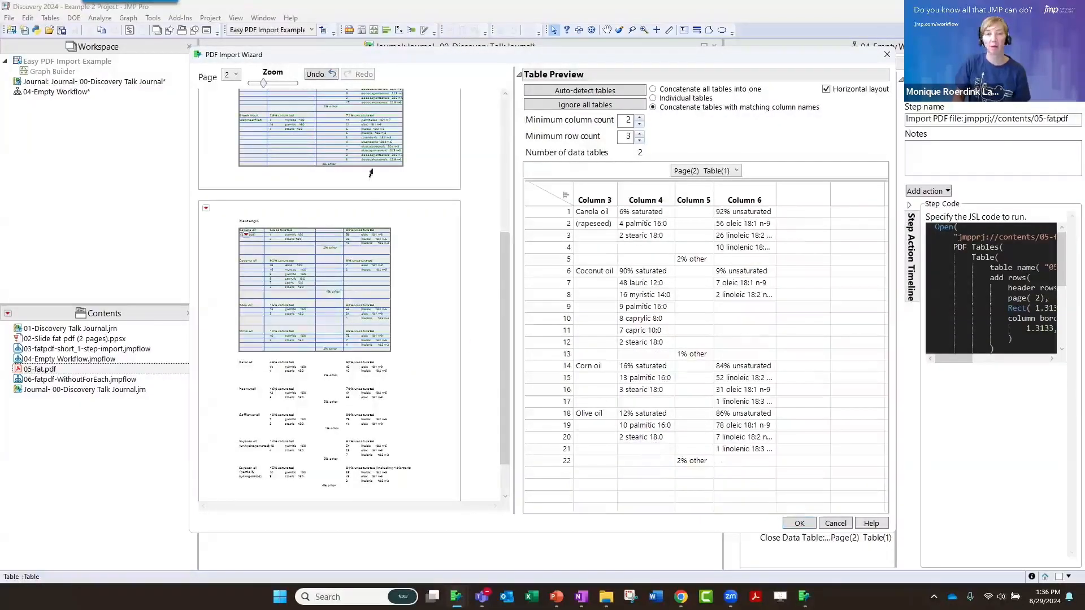
pyautogui.click(799, 523)
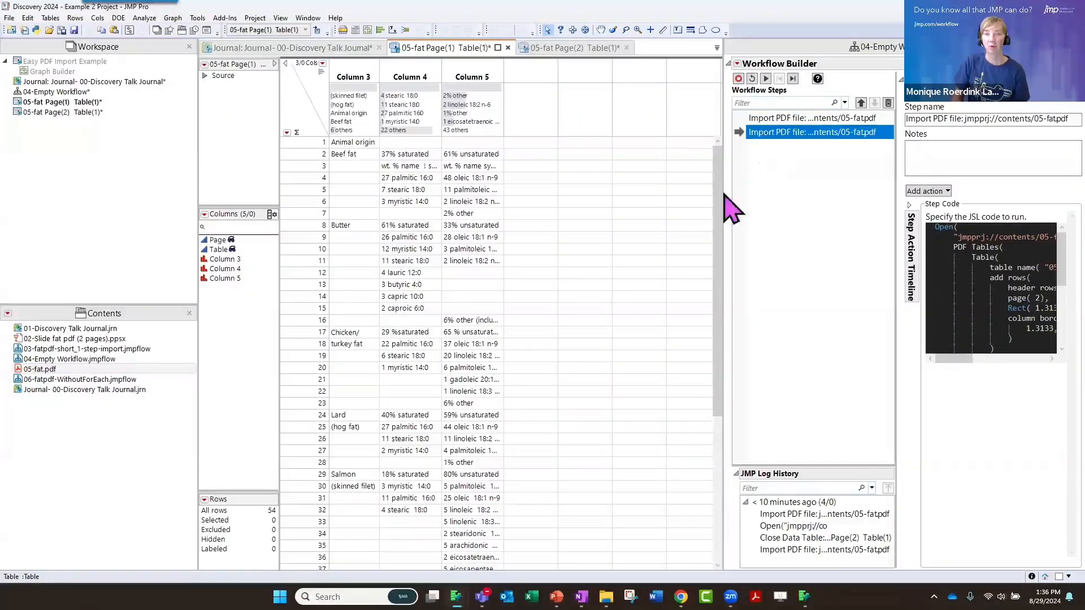
# Widen the workflow area and show the JSL code of the first import step in the list
pyautogui.moveTo(725, 198); pyautogui.dragTo(531, 191)
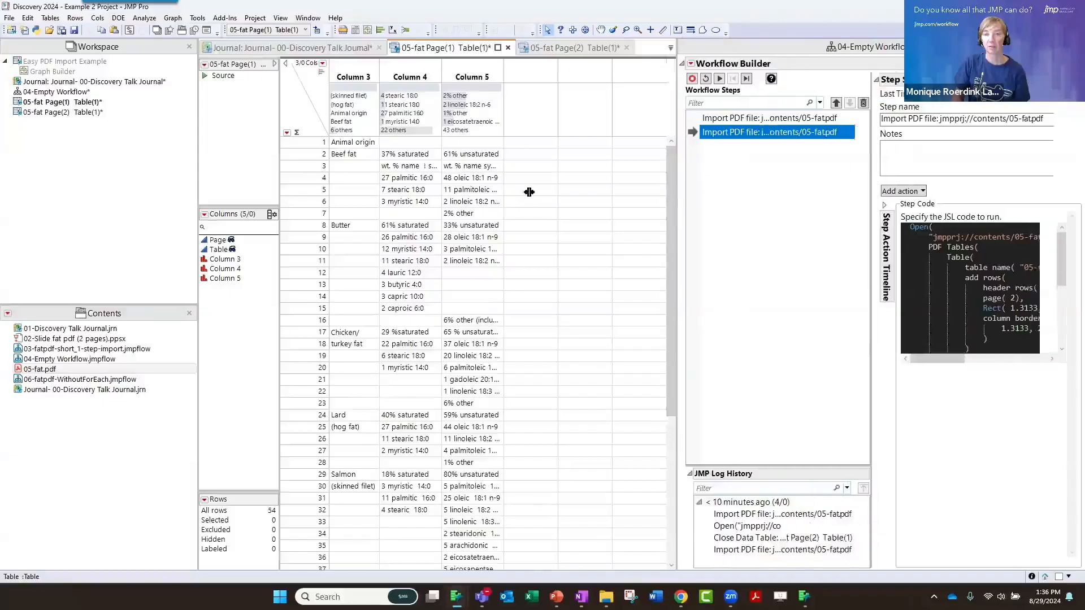
pyautogui.click(611, 136)
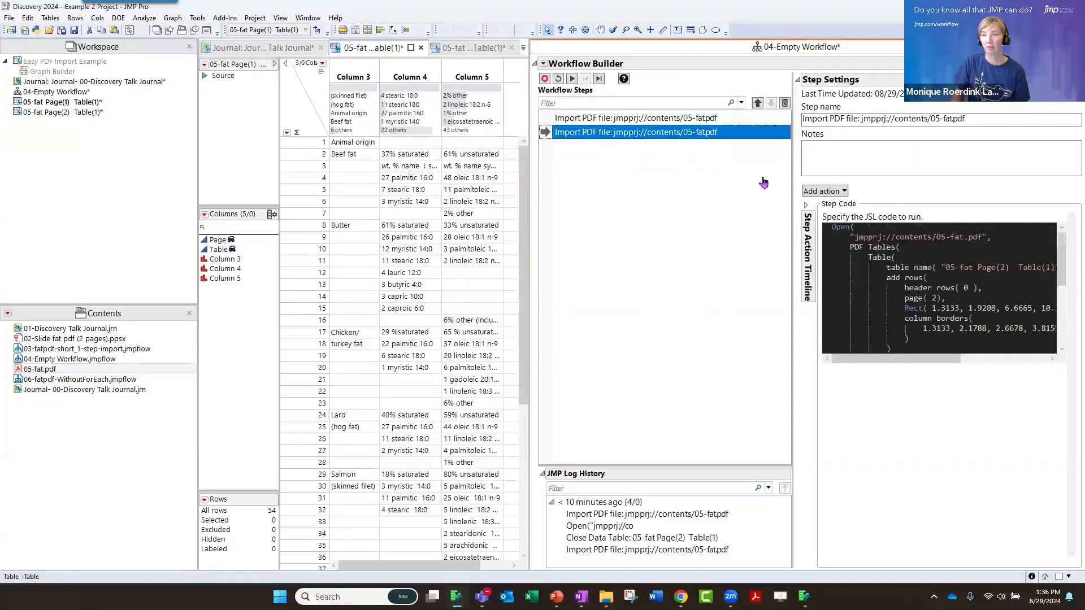
pyautogui.click(653, 118)
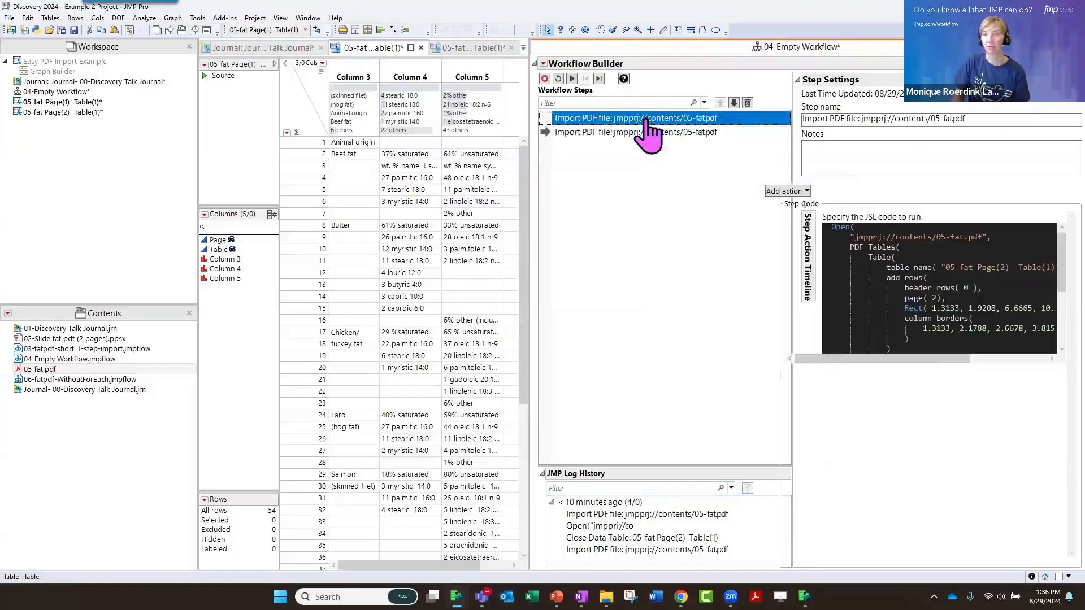
# Examine the separate Table blocks for pages 1 and 2 and the comma between them in the import step's JSL code
pyautogui.moveTo(583, 121)
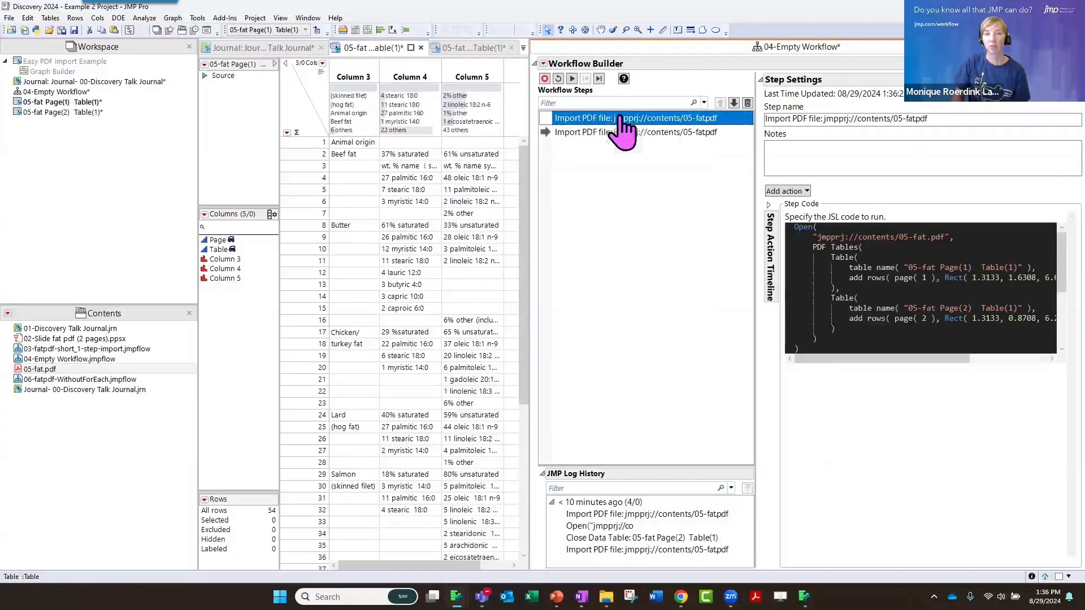
pyautogui.moveTo(620, 119)
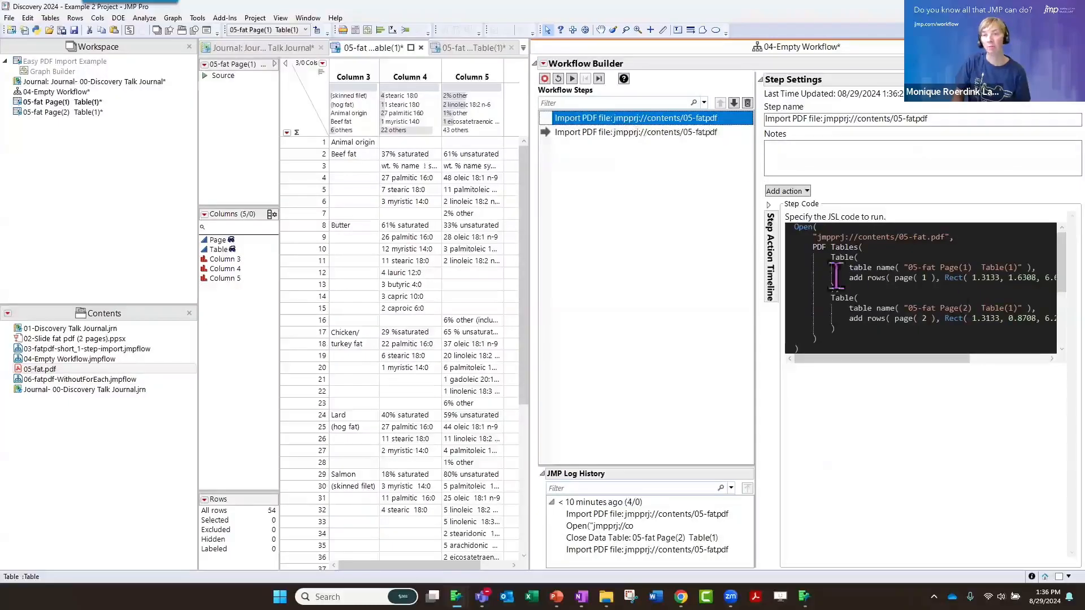
pyautogui.moveTo(831, 257); pyautogui.dragTo(877, 299)
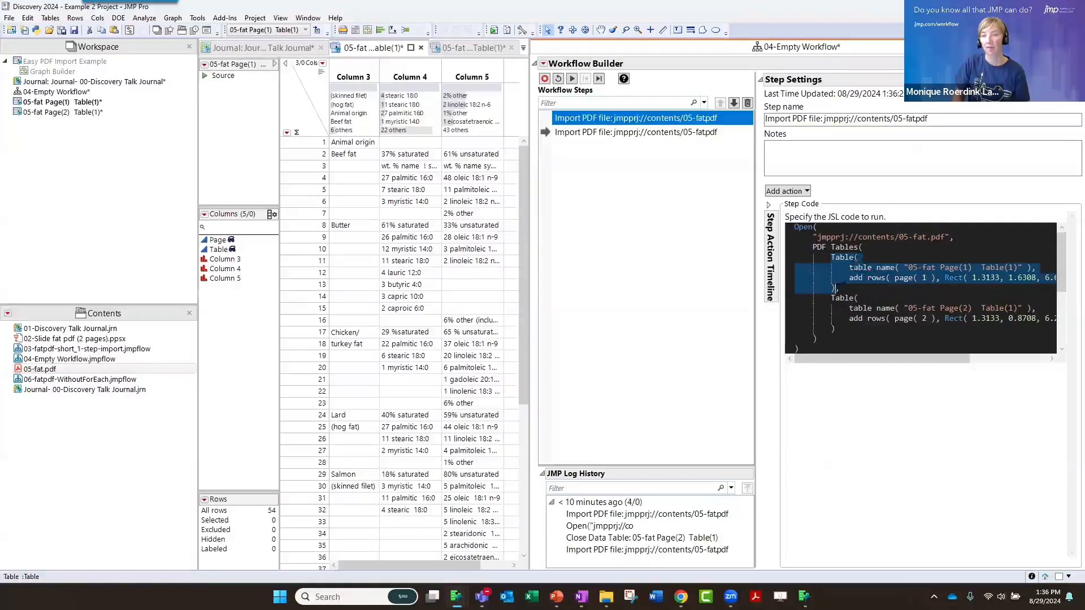
pyautogui.click(841, 288)
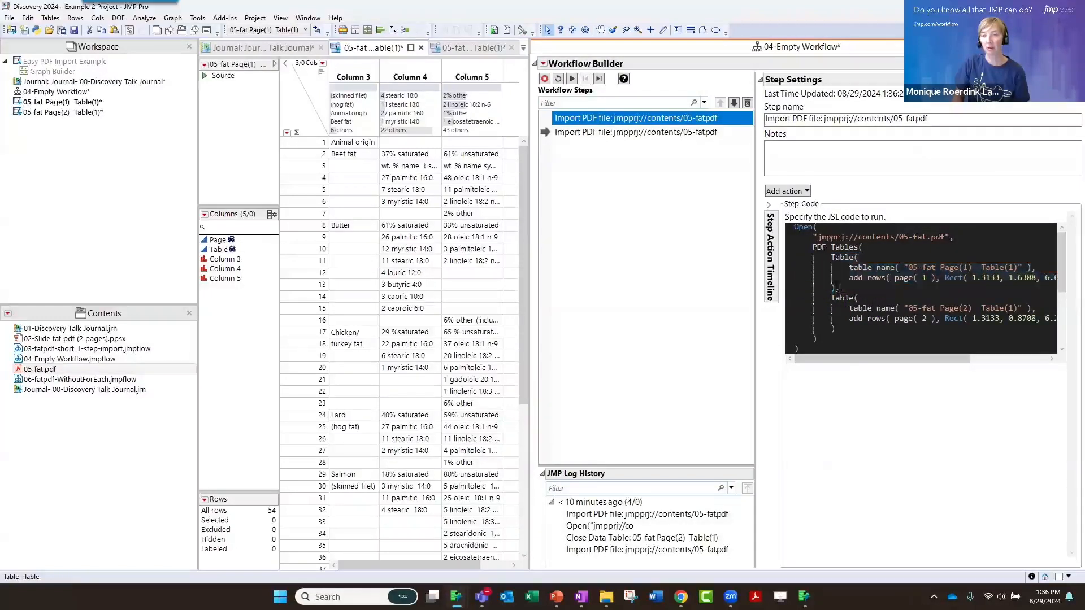
pyautogui.keyDown('shift'); pyautogui.click(841, 329); pyautogui.keyUp('shift')
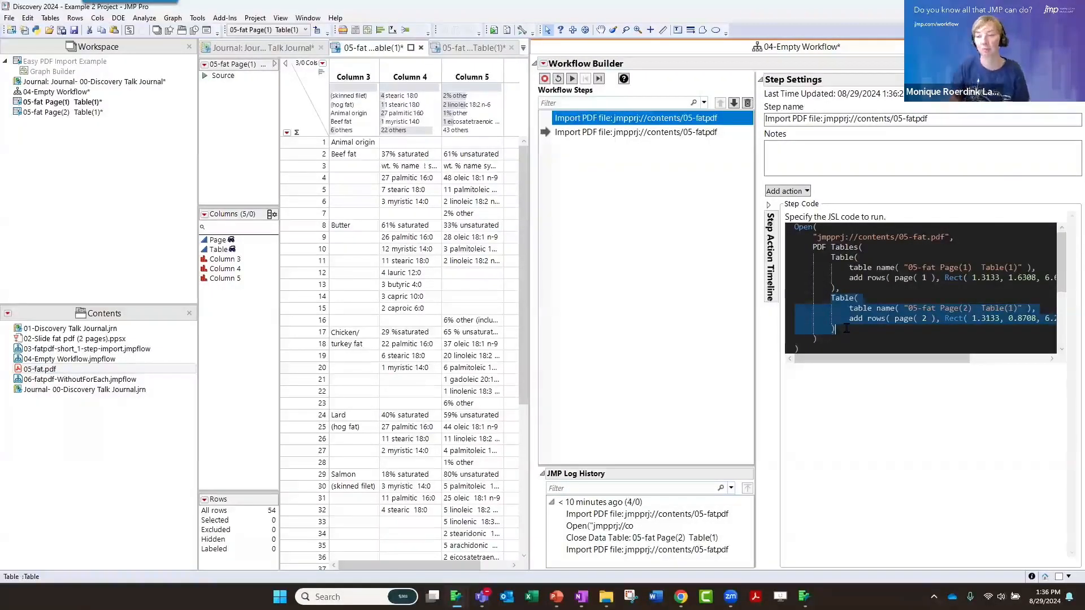
pyautogui.click(645, 124)
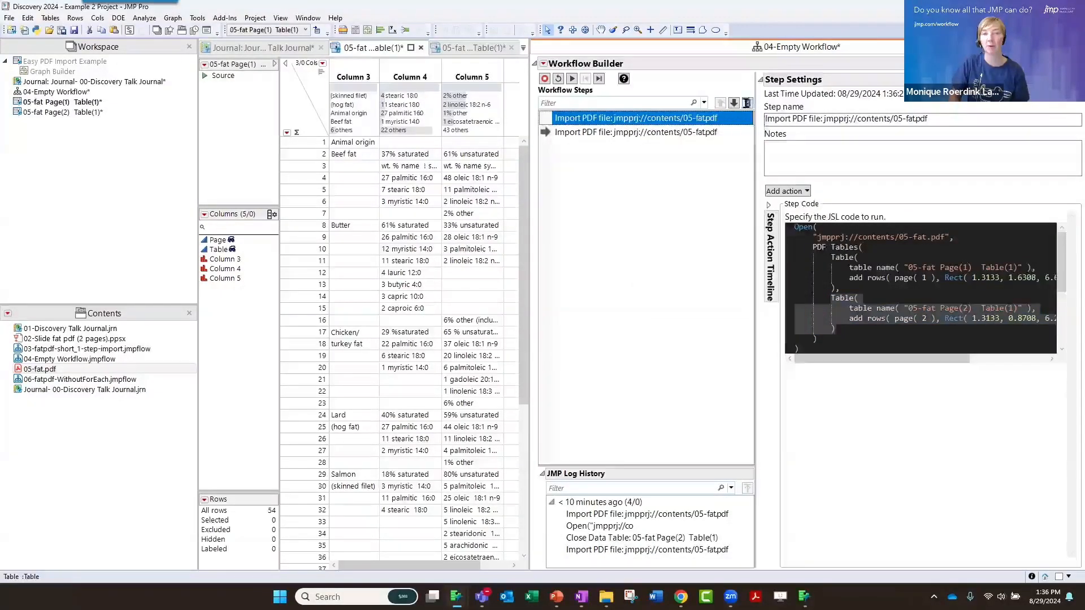
# Delete the first PDF import step from the workflow and show the remaining import step's JSL code in a wider settings area
pyautogui.click(746, 102)
pyautogui.click(622, 118)
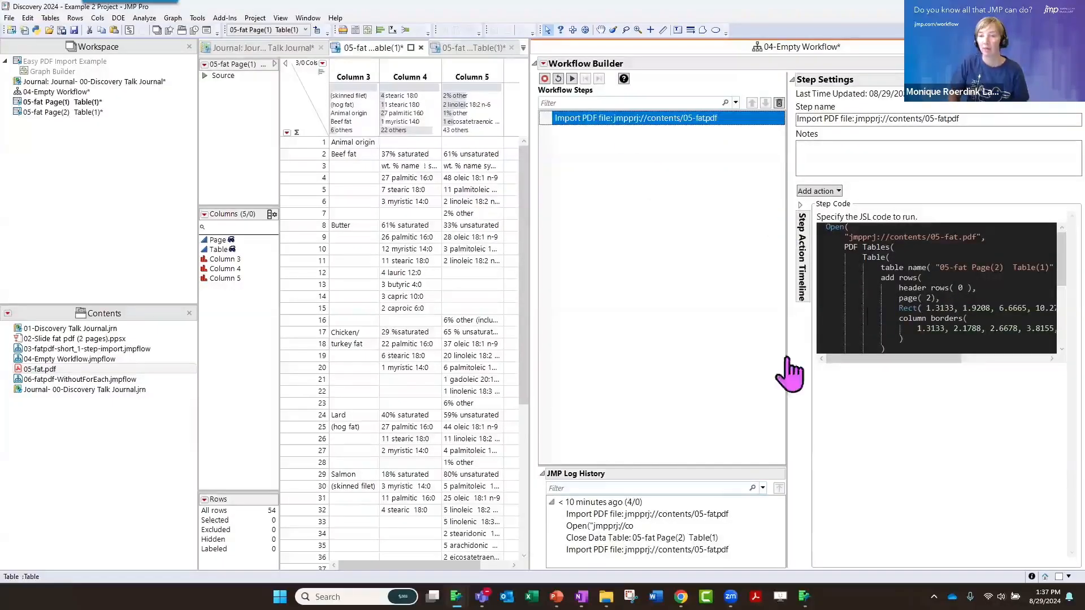
pyautogui.moveTo(788, 356); pyautogui.dragTo(701, 342)
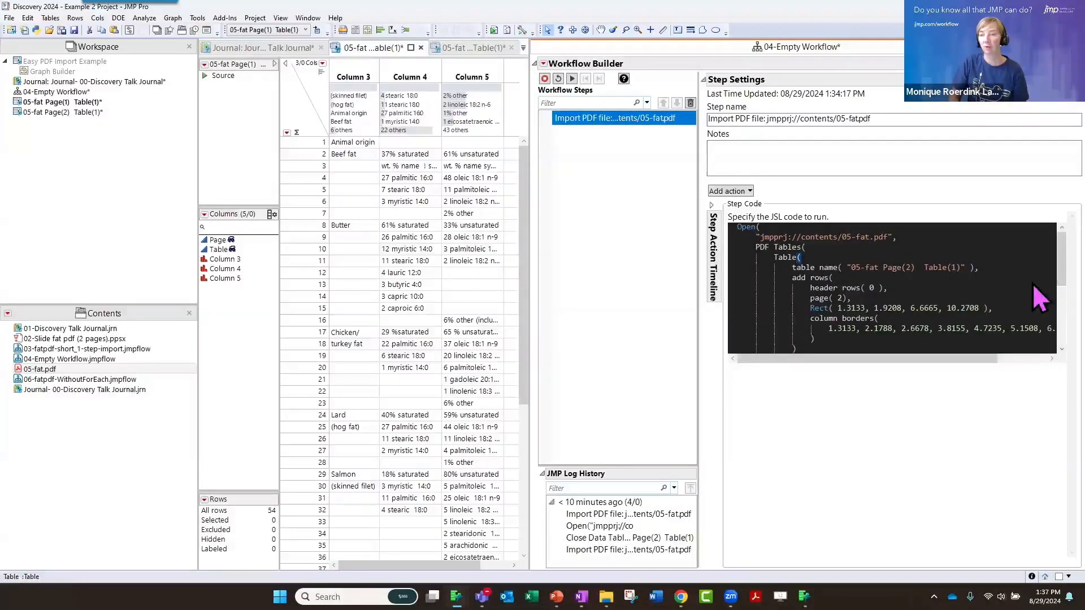
# Duplicate the page 2 Table block inside PDF Tables in the import step's JSL code, separating the two blocks with a comma
pyautogui.scroll(-1, 1035, 294)
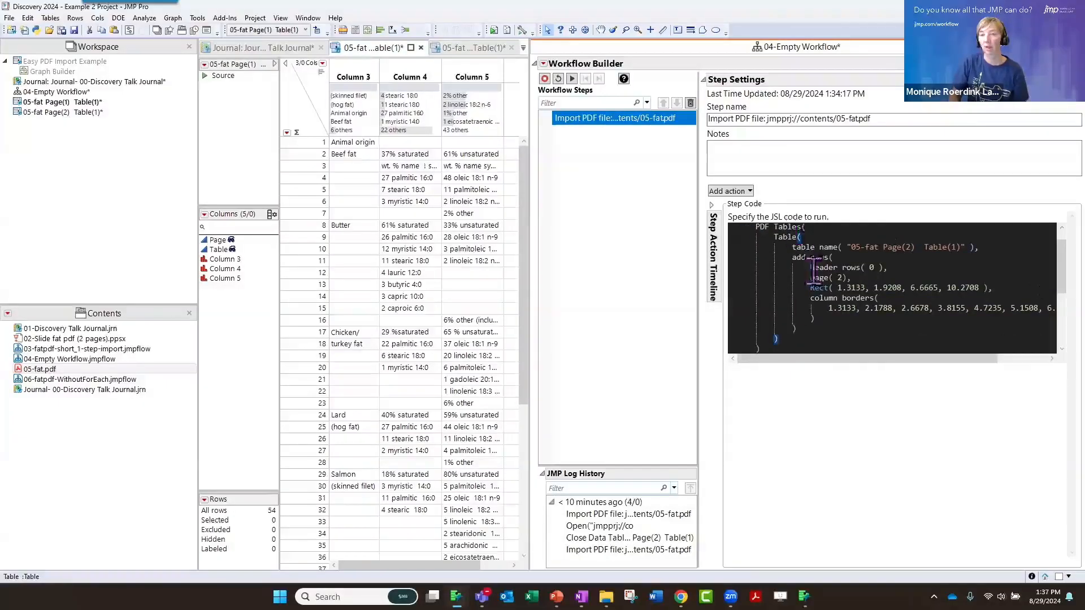
pyautogui.moveTo(783, 338); pyautogui.dragTo(771, 240)
pyautogui.hotkey('ctrl', 'c')
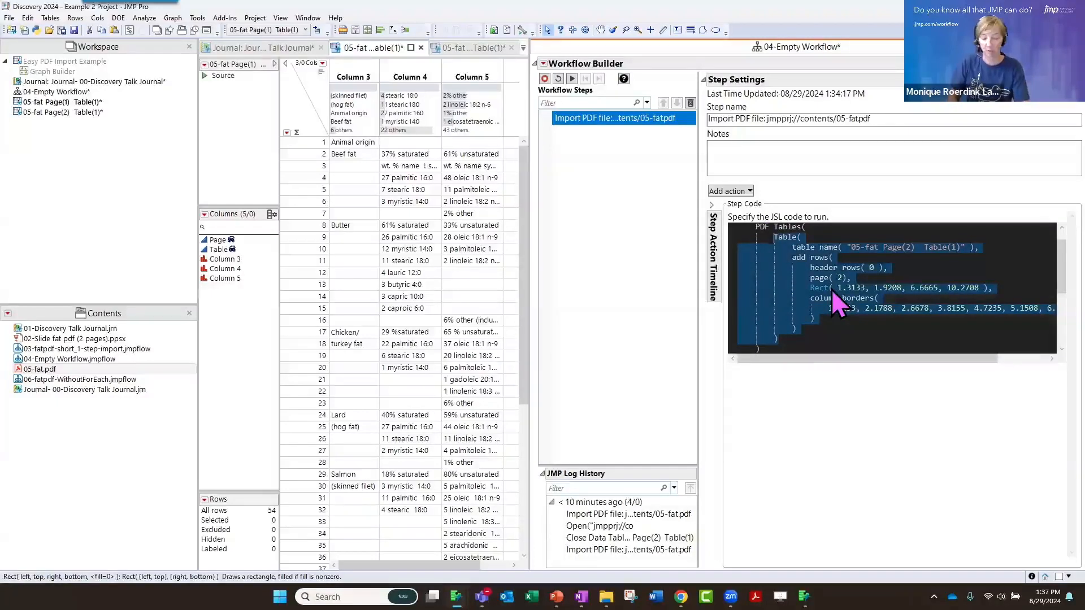
pyautogui.scroll(1, 833, 284)
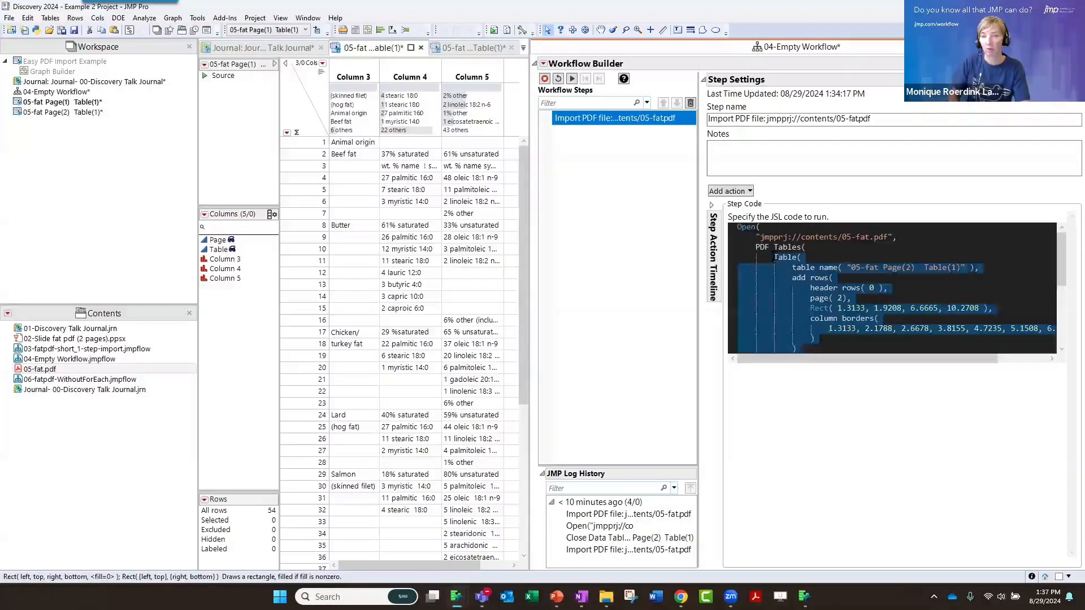
pyautogui.click(775, 258)
pyautogui.press('Return')
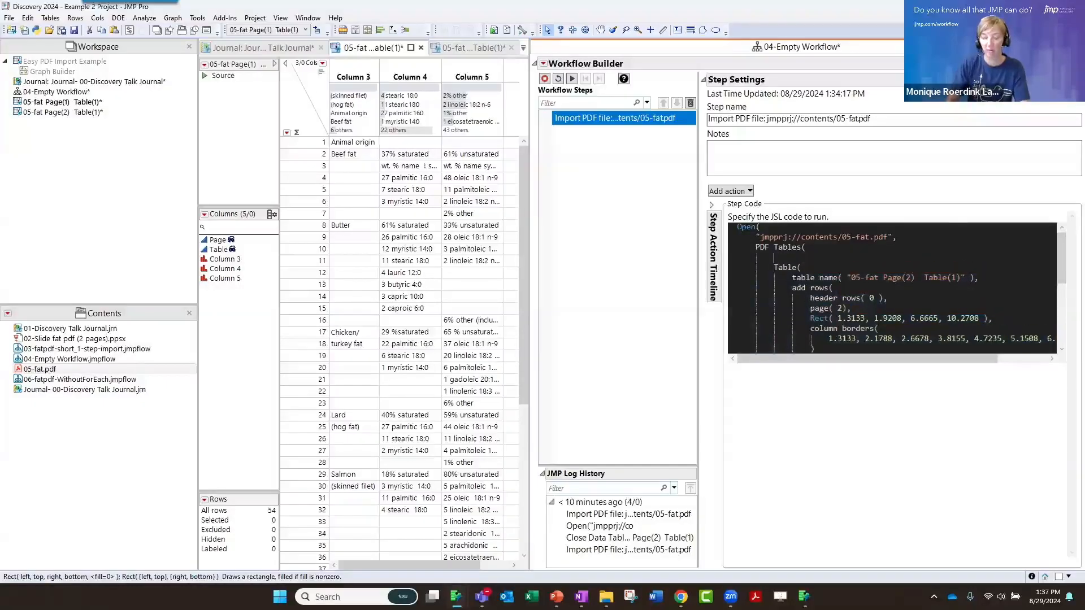
pyautogui.hotkey('ctrl', 'v')
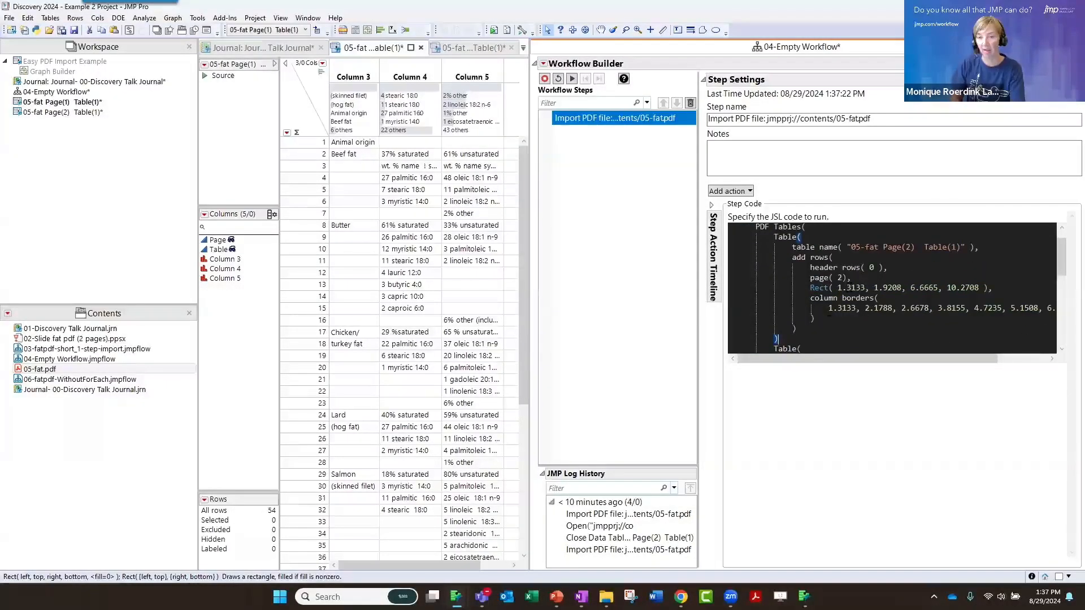
pyautogui.write(',')
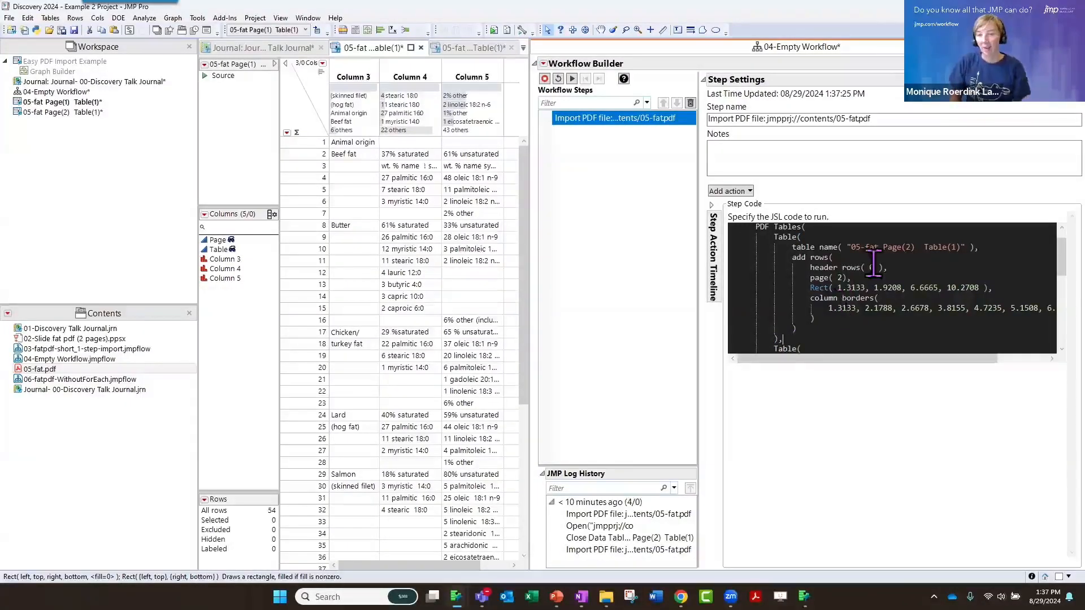
# Change the first Table block's table name to "05-fat Page(1) Table(1)" and its page argument to 1
pyautogui.click(907, 247)
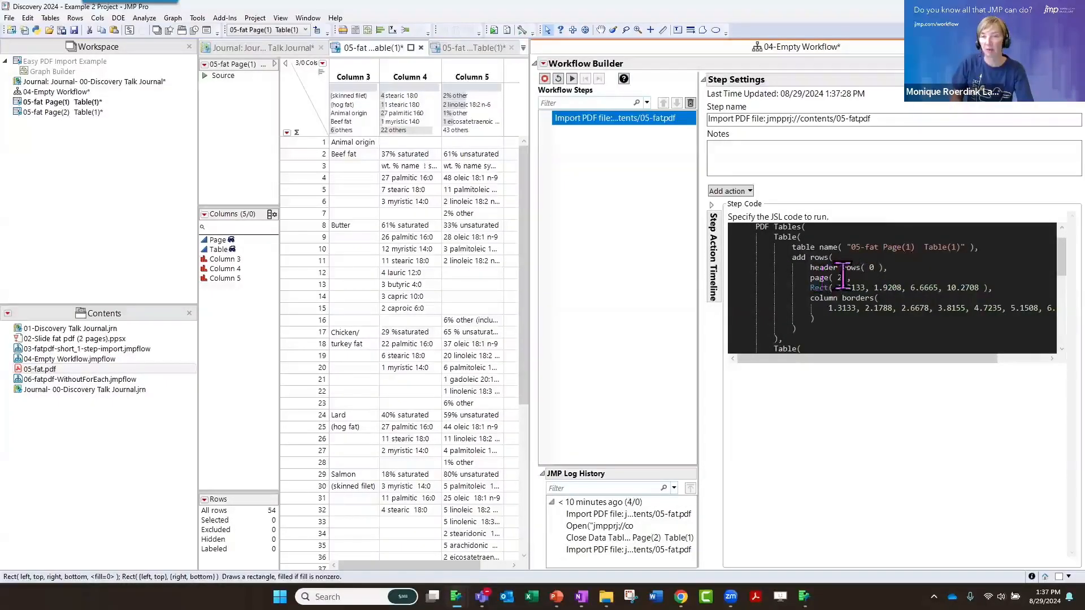
pyautogui.scroll(-1, 857, 300)
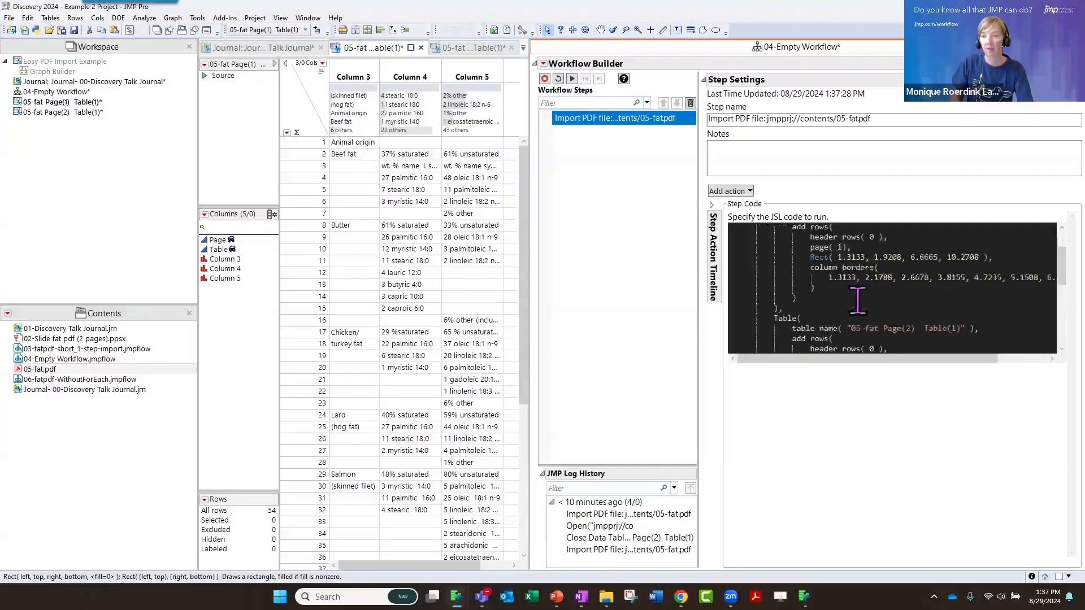
pyautogui.scroll(-1, 857, 299)
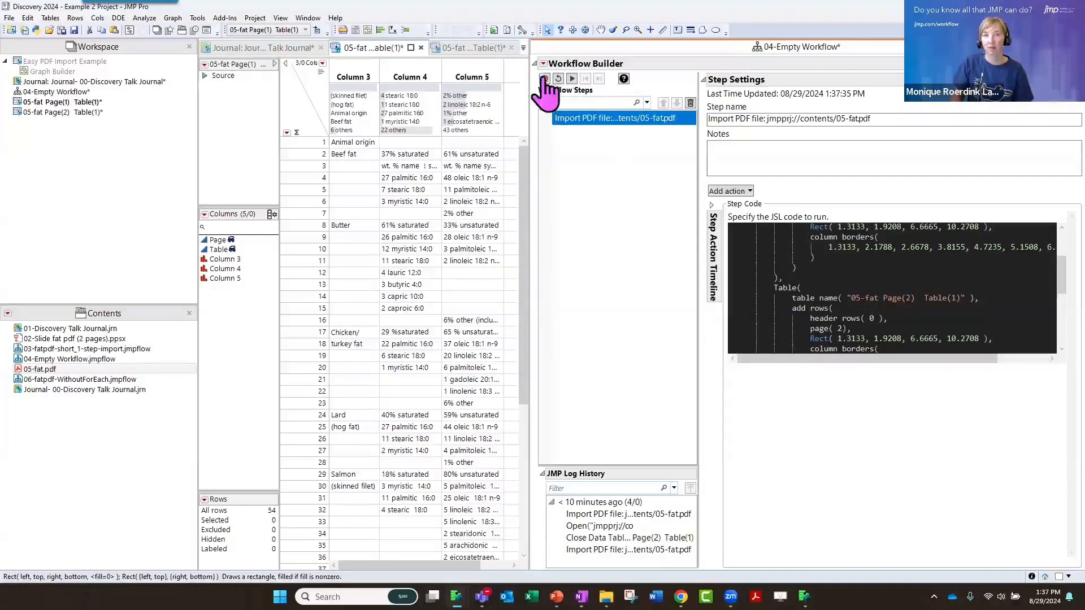
# Reset and rerun the workflow with the edited import code, and view the imported page 1 table
pyautogui.click(558, 79)
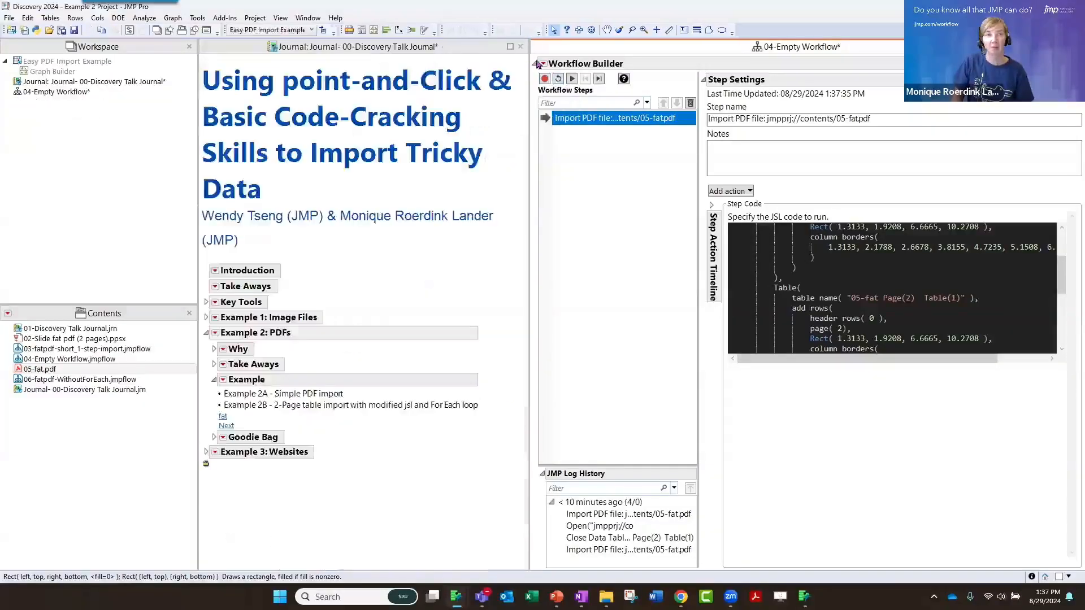
pyautogui.click(572, 79)
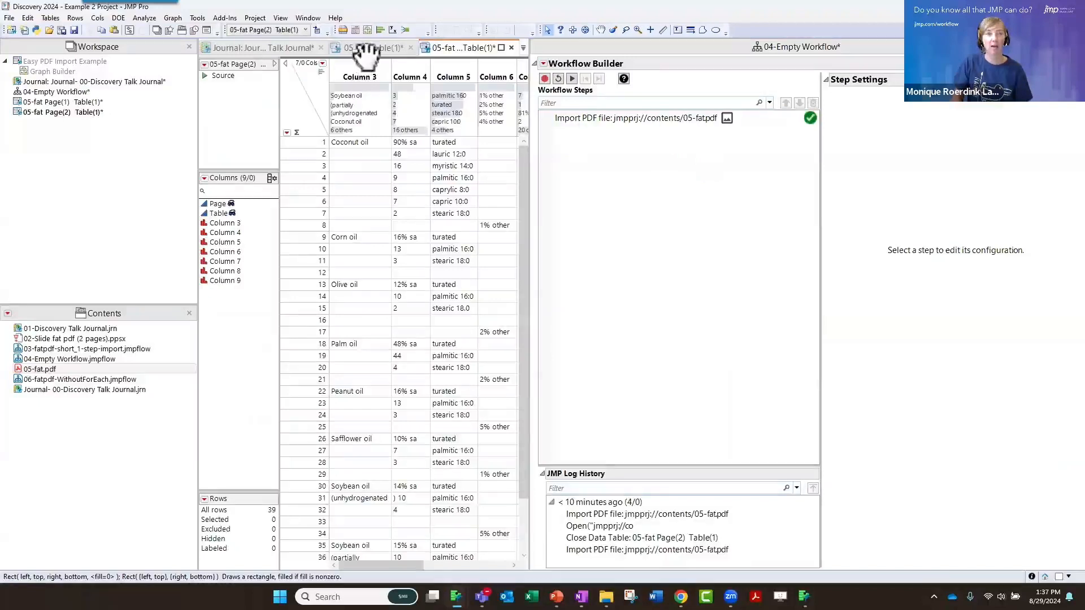
pyautogui.moveTo(406, 45); pyautogui.dragTo(389, 48)
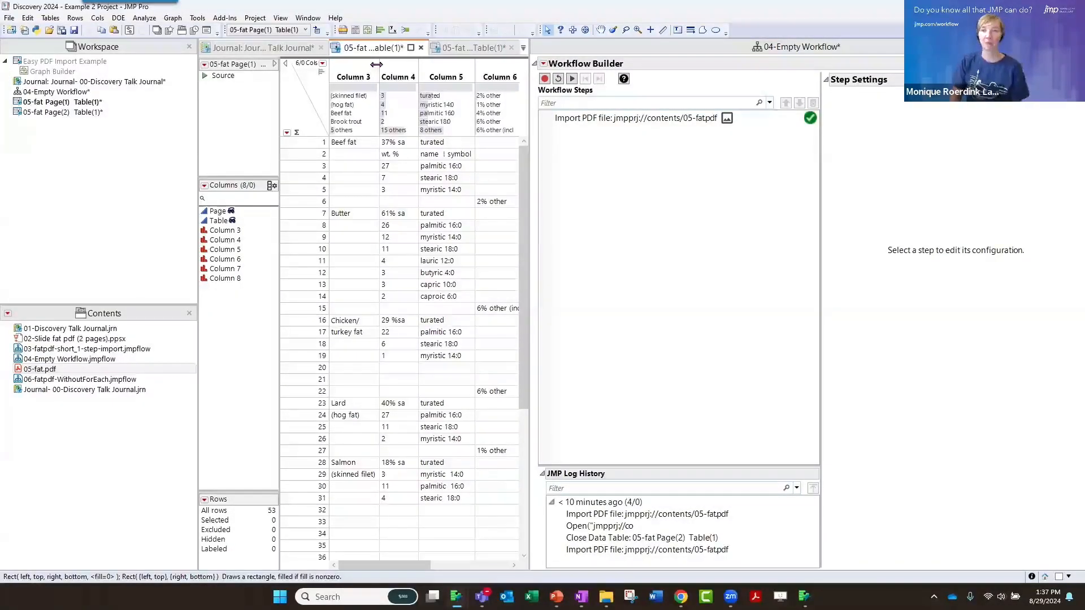
# Reset the workflow and close 04-Empty Workflow without saving the changes
pyautogui.click(558, 79)
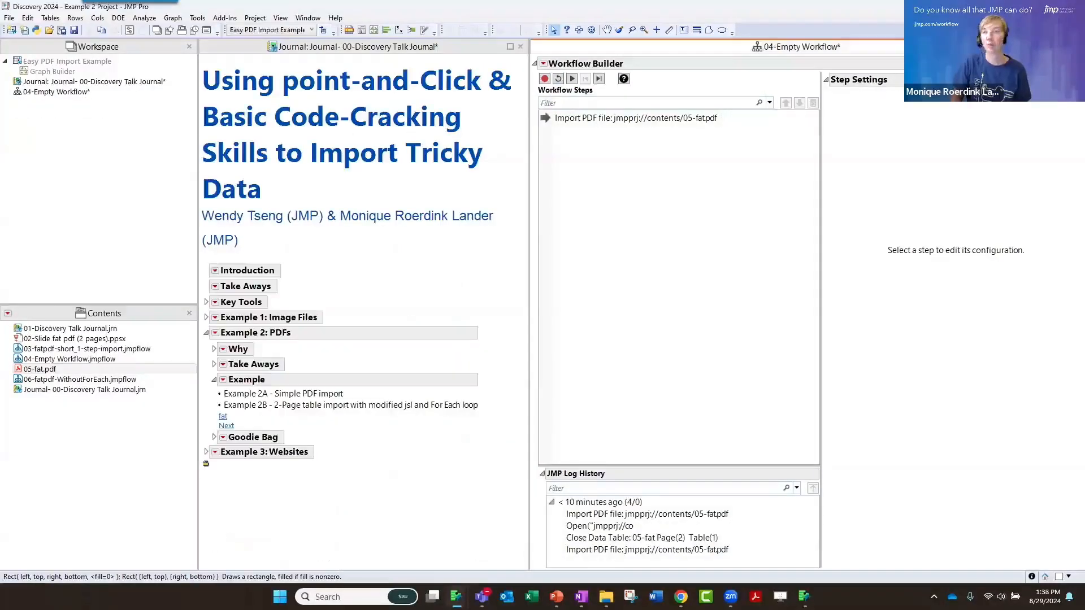
pyautogui.hotkey('ctrl', 'w')
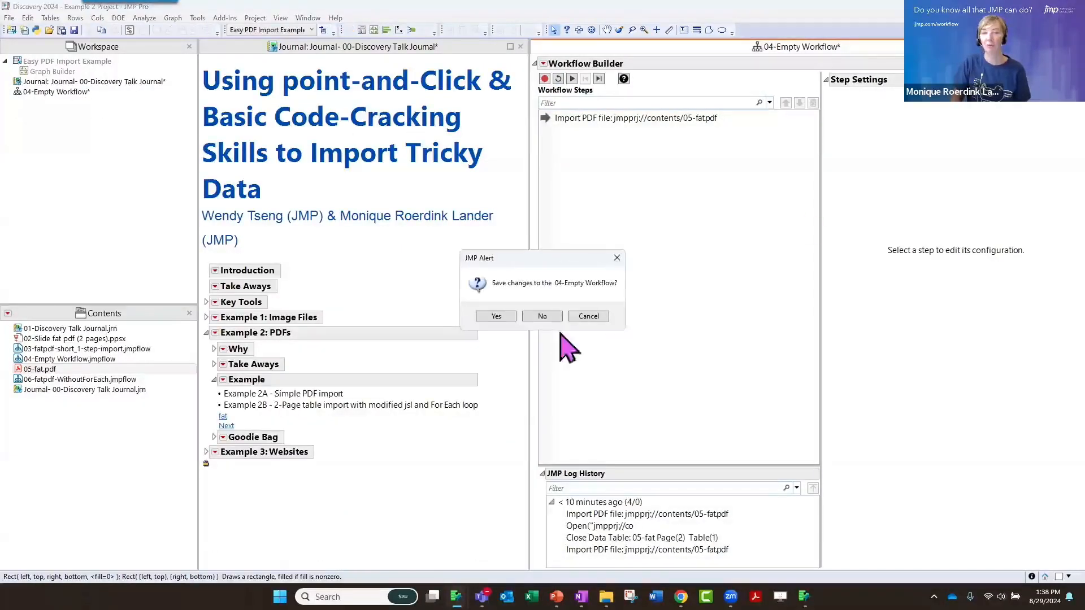
pyautogui.click(550, 315)
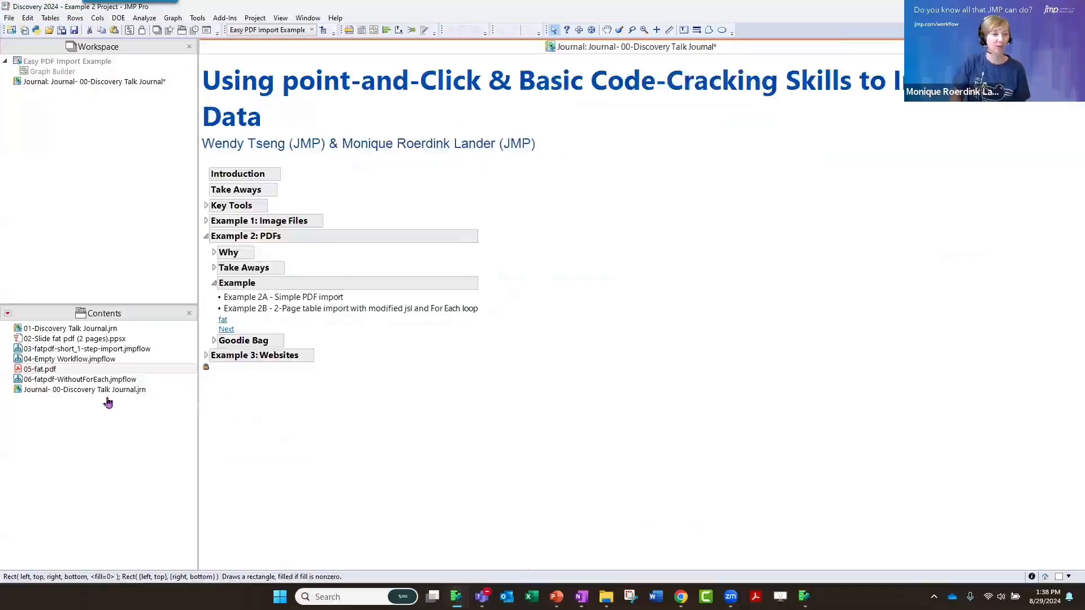
# Open 06-fatpdf-WithoutForEach.jmpflow beside the journal and review the JSL code of its Import PDF pages step
pyautogui.doubleClick(96, 380)
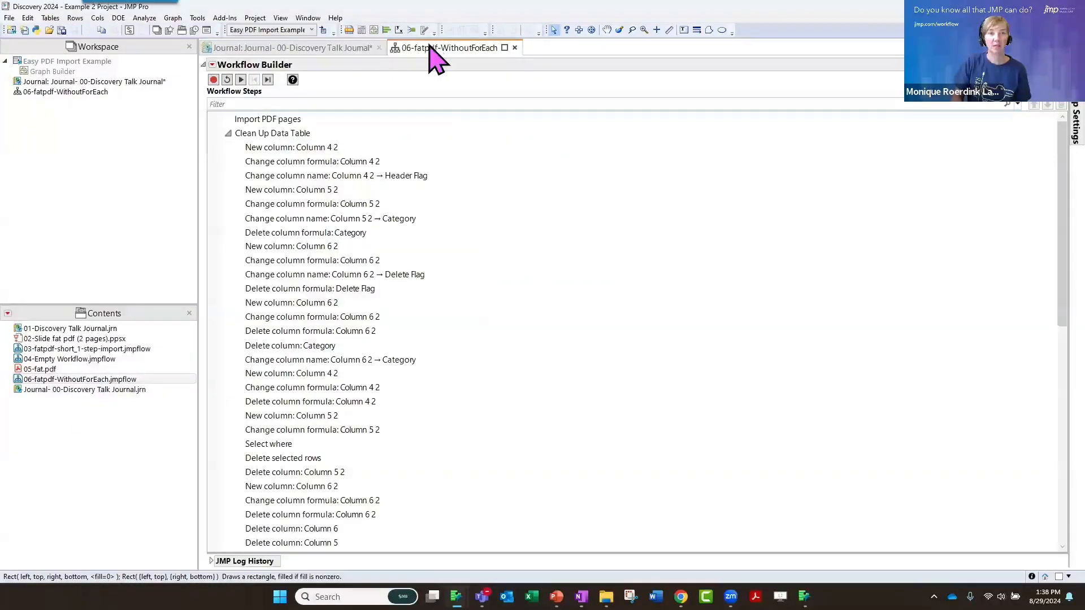
pyautogui.moveTo(436, 51); pyautogui.dragTo(687, 257)
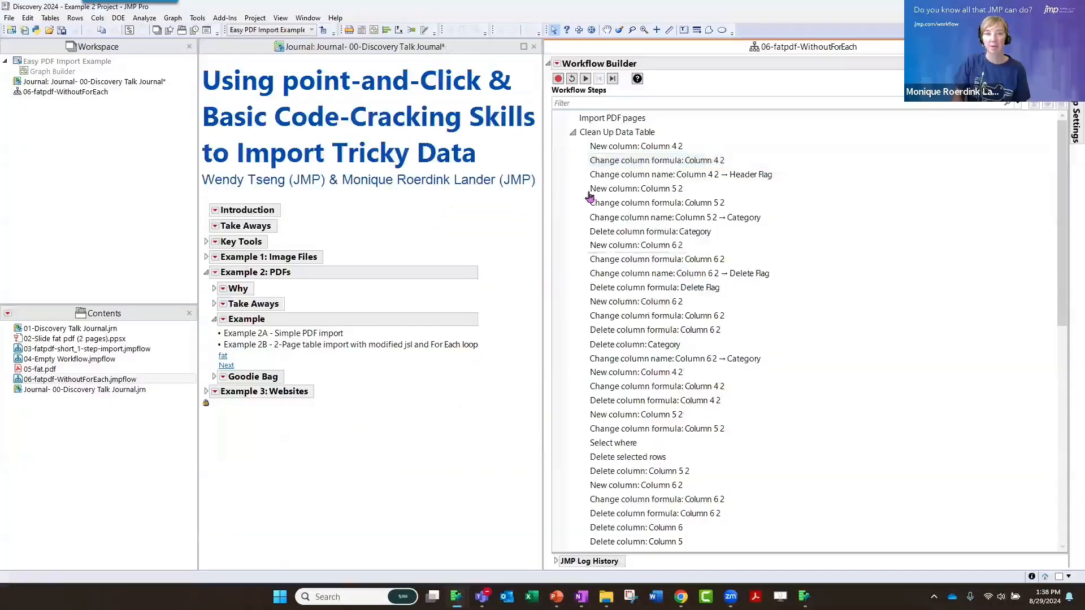
pyautogui.click(615, 120)
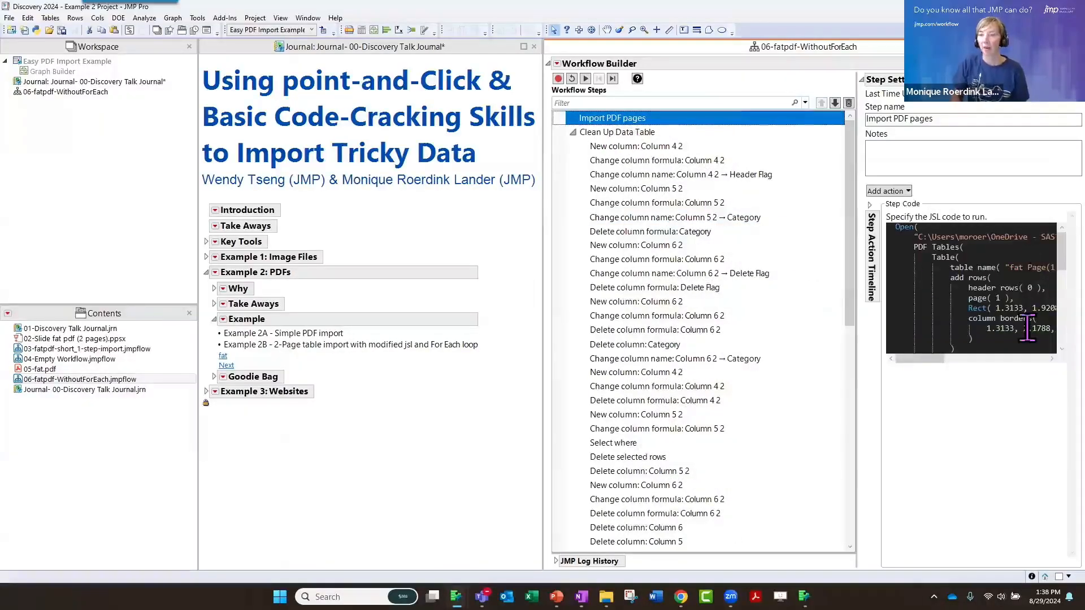
pyautogui.moveTo(932, 258); pyautogui.dragTo(954, 310)
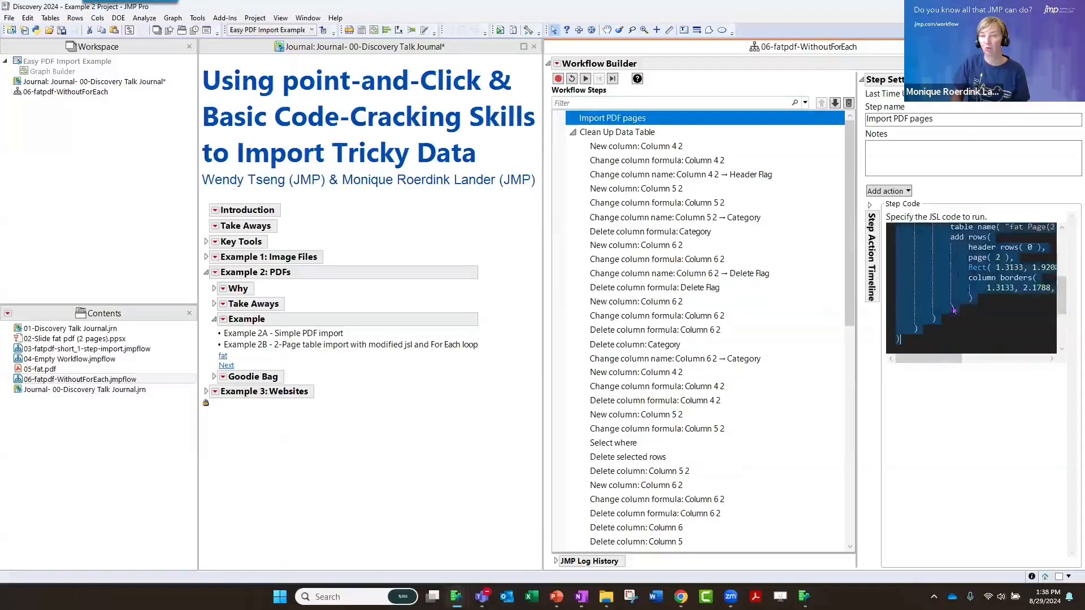
# Wrap the whole Clean Up Data Table group of steps in a For Each group
pyautogui.click(623, 148)
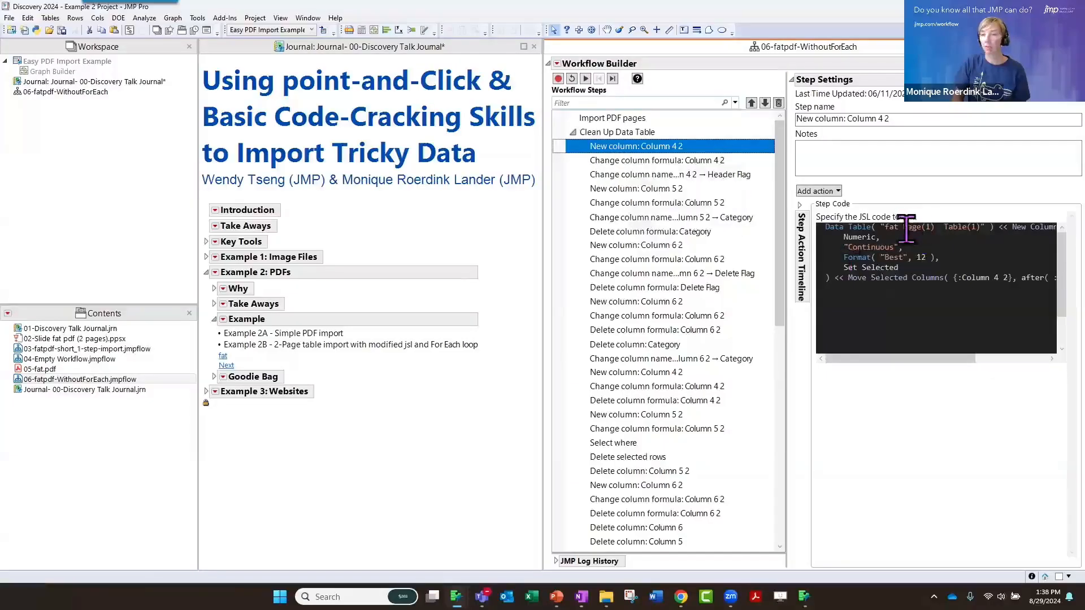
pyautogui.click(622, 133)
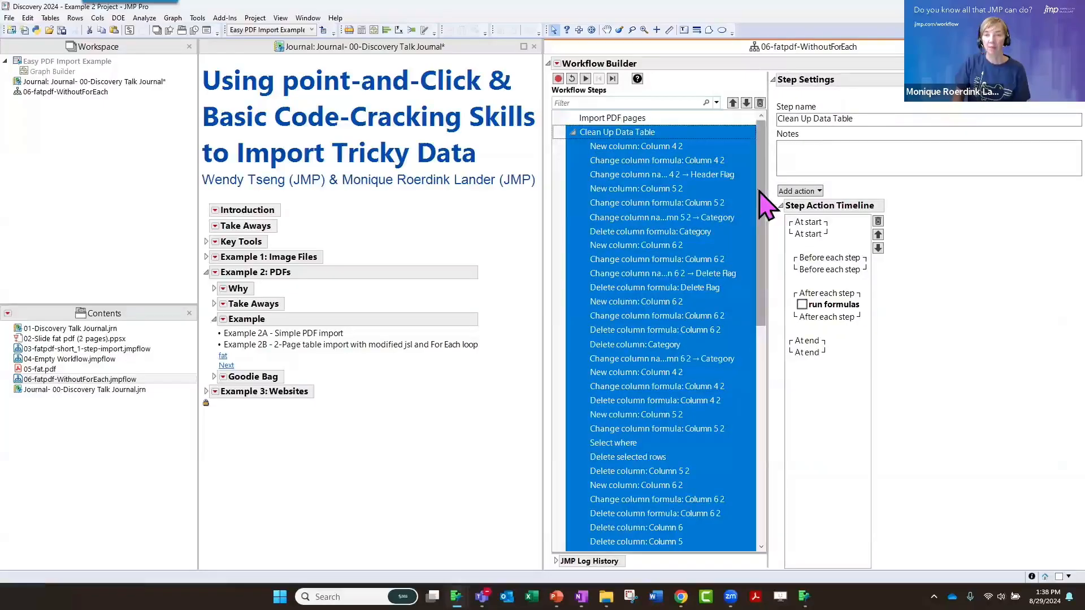
pyautogui.moveTo(764, 272); pyautogui.dragTo(746, 159)
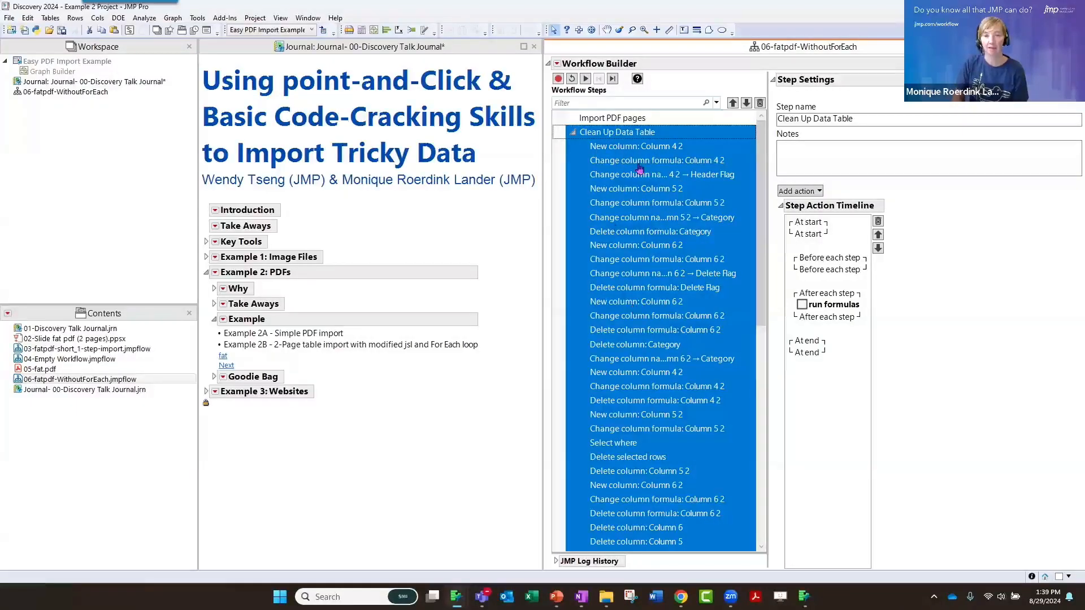
pyautogui.rightClick(618, 135)
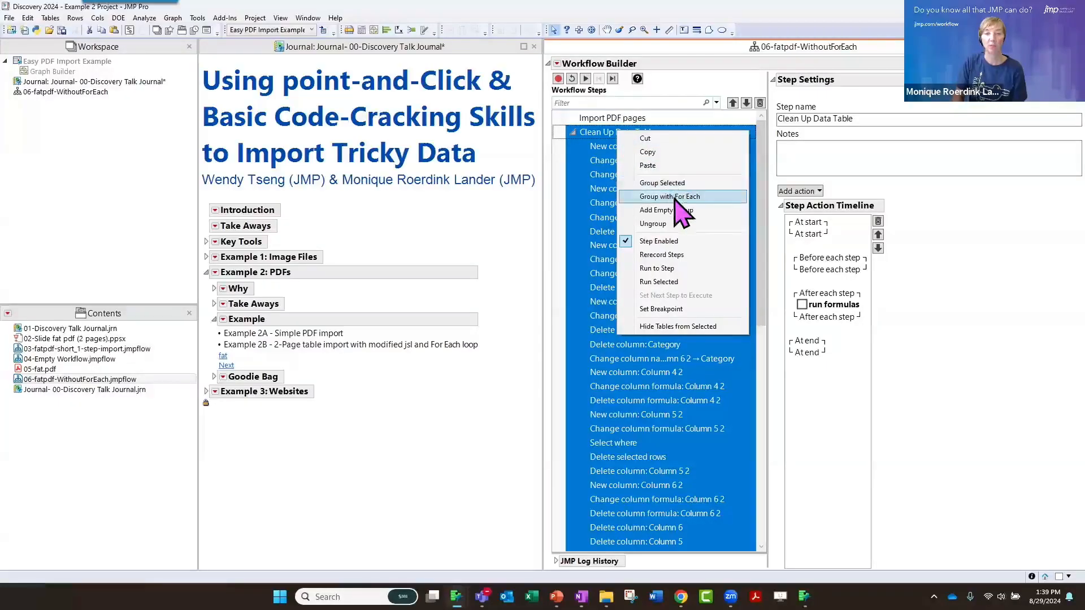
pyautogui.click(597, 149)
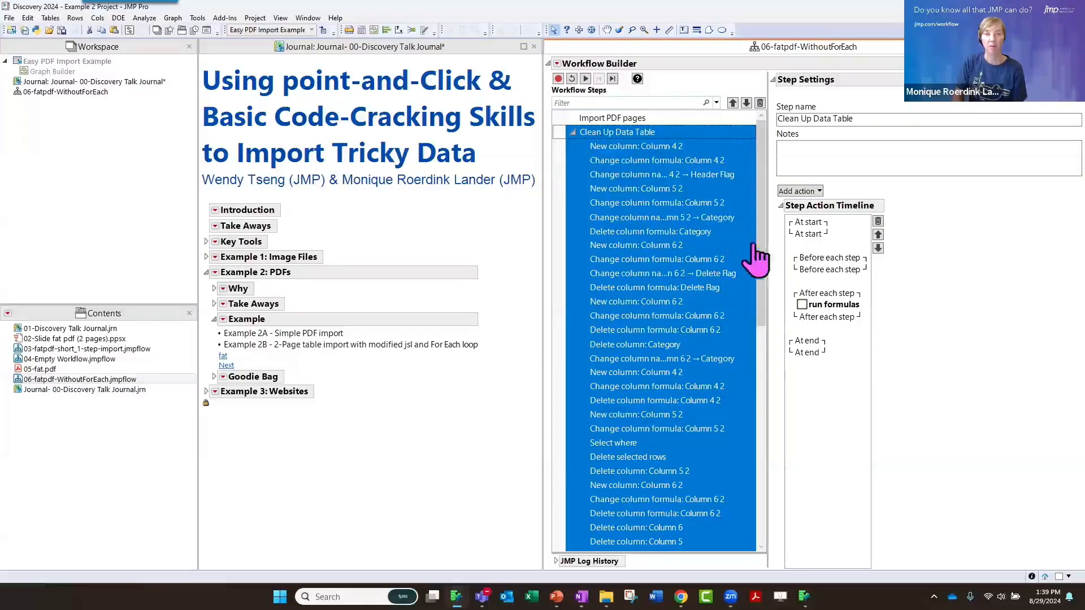
pyautogui.moveTo(759, 315); pyautogui.dragTo(739, 242)
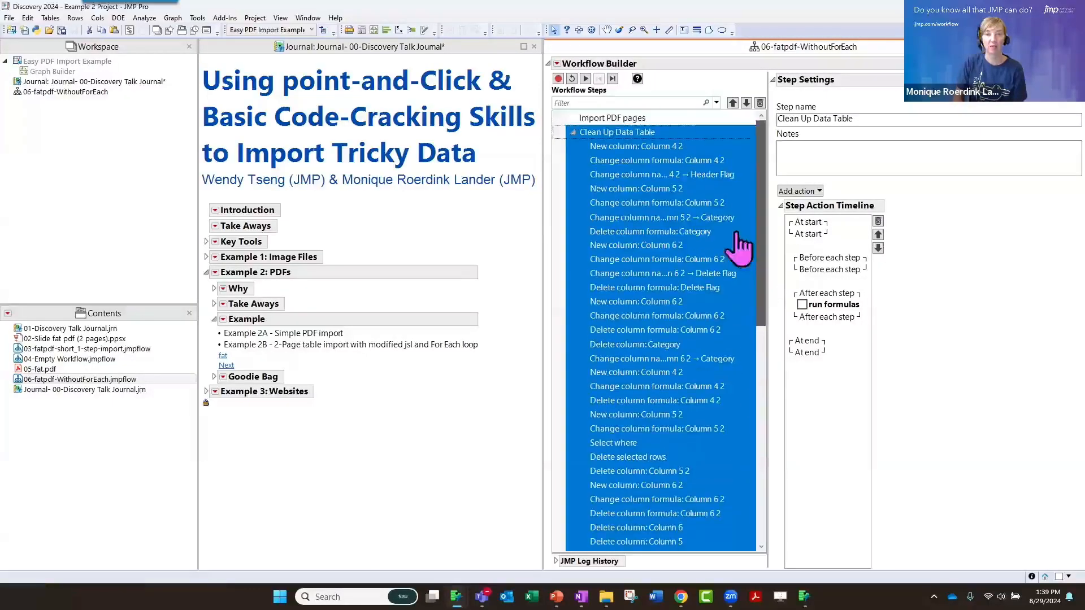
pyautogui.rightClick(623, 131)
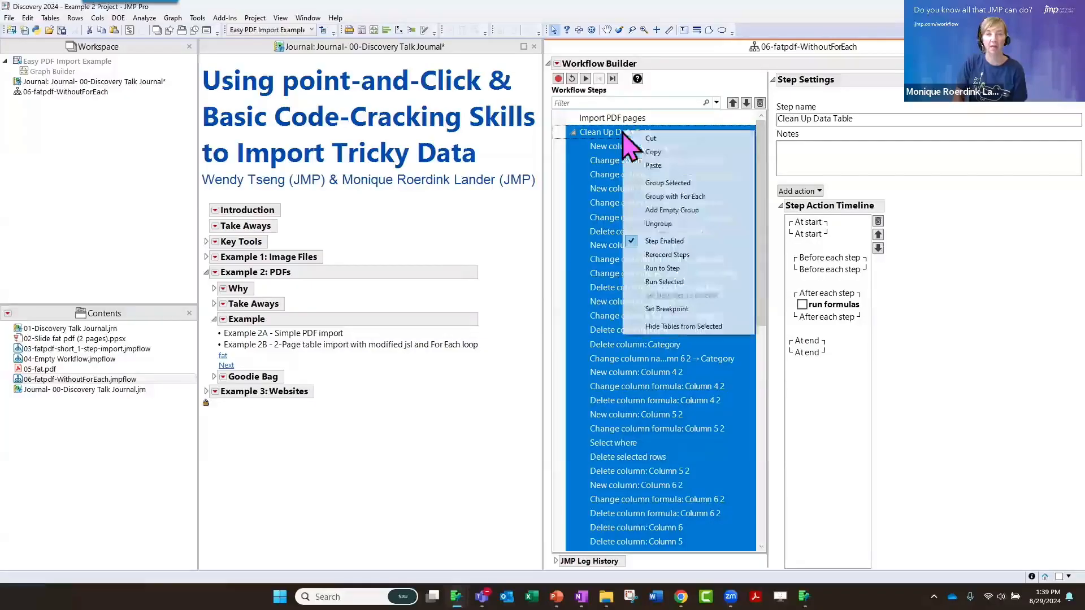
pyautogui.click(685, 197)
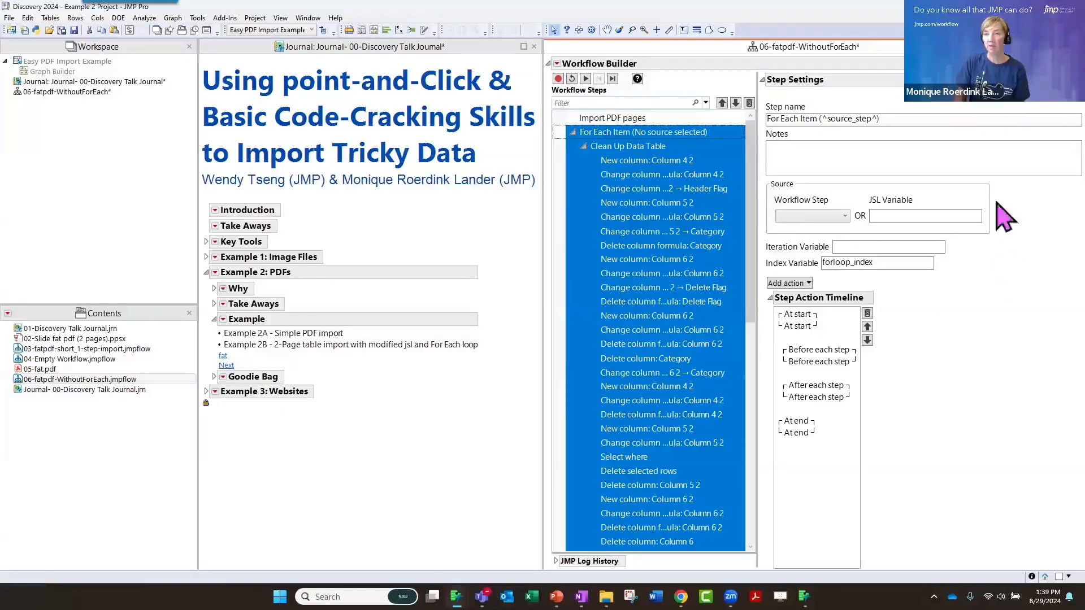
# Set the For Each group's source workflow step to Import PDF pages
pyautogui.moveTo(998, 205)
pyautogui.mouseDown()
pyautogui.moveTo(783, 170)
pyautogui.moveTo(791, 246)
pyautogui.moveTo(929, 248)
pyautogui.moveTo(986, 235)
pyautogui.moveTo(973, 228)
pyautogui.mouseUp()
pyautogui.press('Escape')
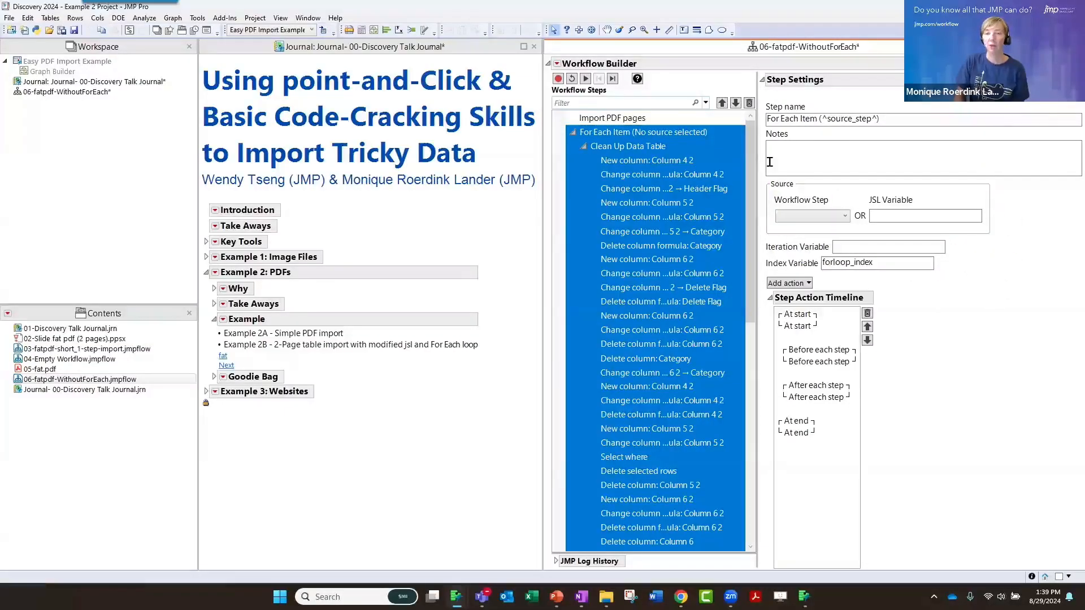
pyautogui.click(833, 217)
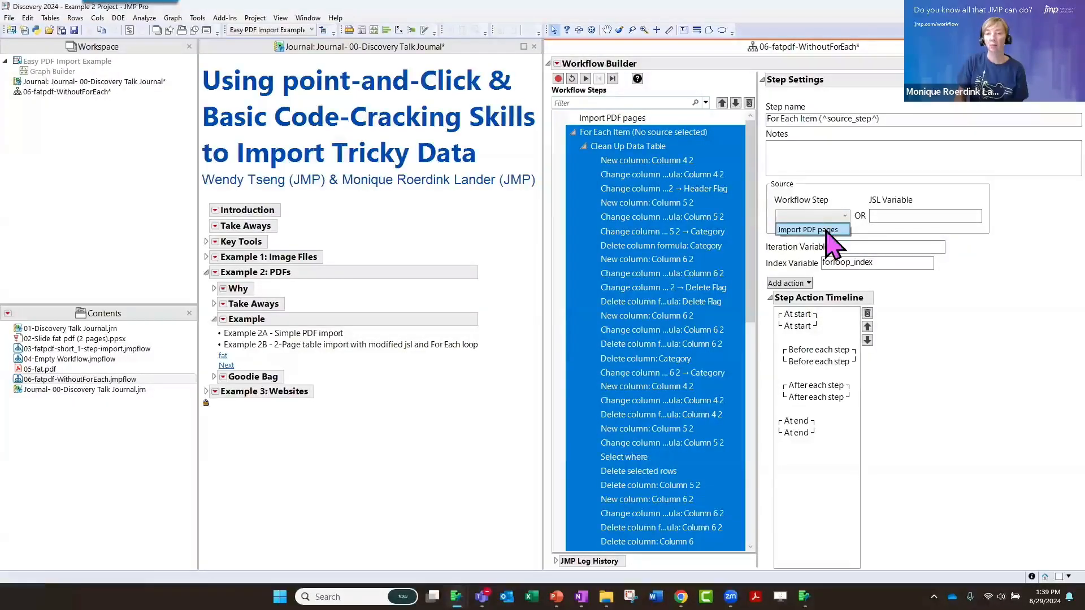
pyautogui.click(826, 231)
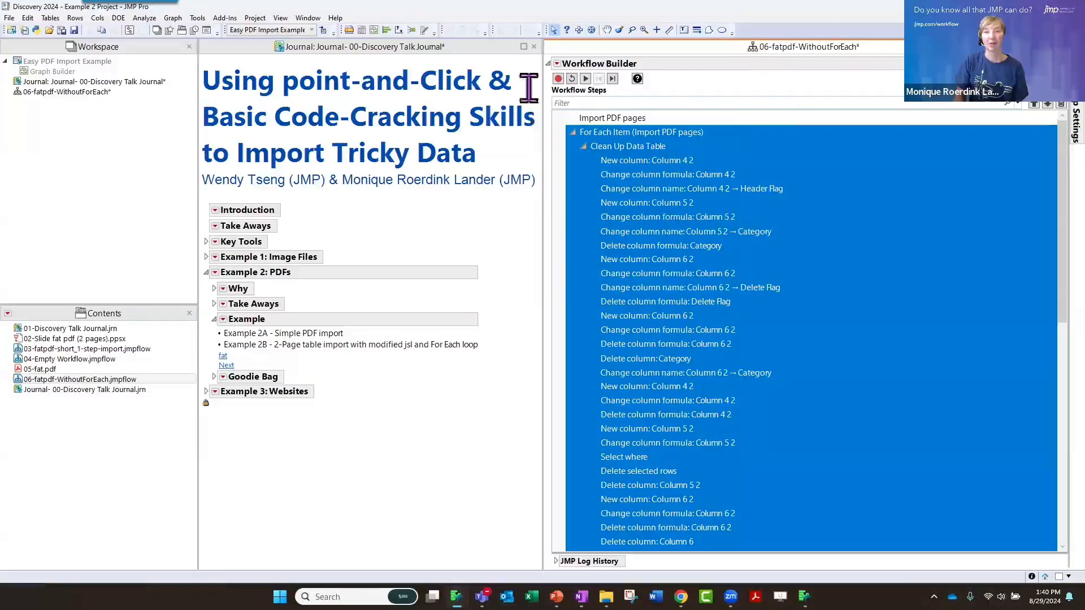
# Run the workflow to the breakpoint at Concatenate tables, check the cleaned page 2 table, and run the remaining steps
pyautogui.scroll(-1, 659, 195)
pyautogui.scroll(1, 659, 195)
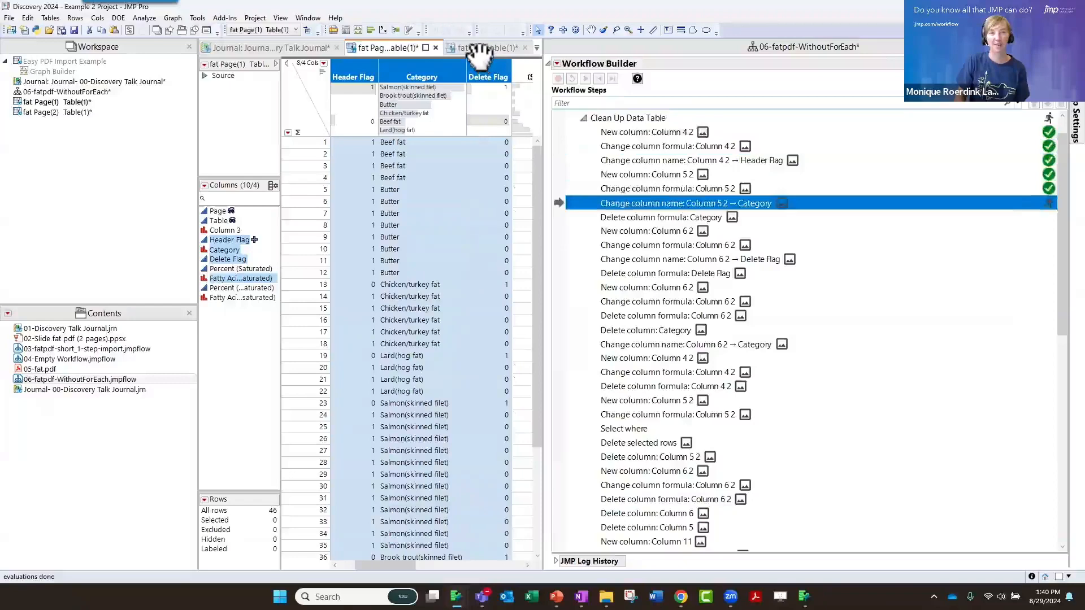
pyautogui.click(480, 50)
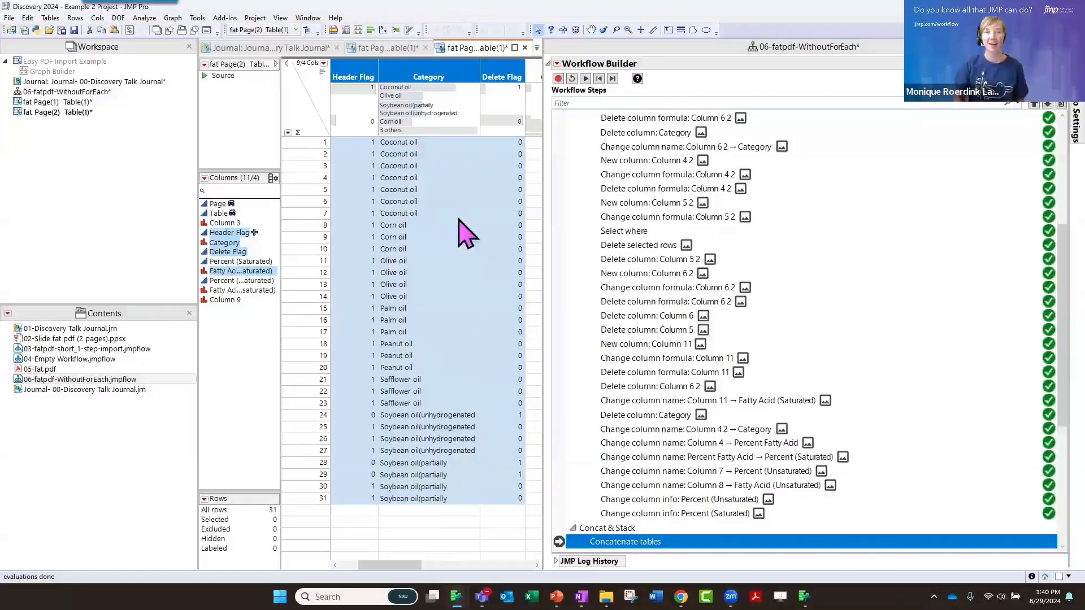
pyautogui.click(585, 79)
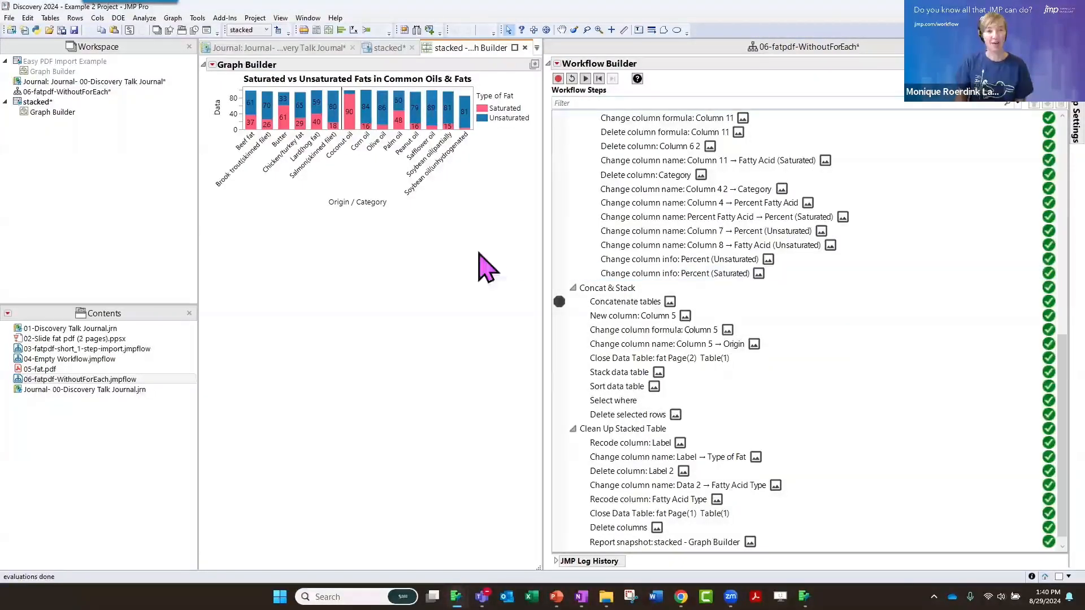
# Reset the 06-fatpdf-WithoutForEach workflow and collapse the Example 2: PDFs section of the journal
pyautogui.click(572, 78)
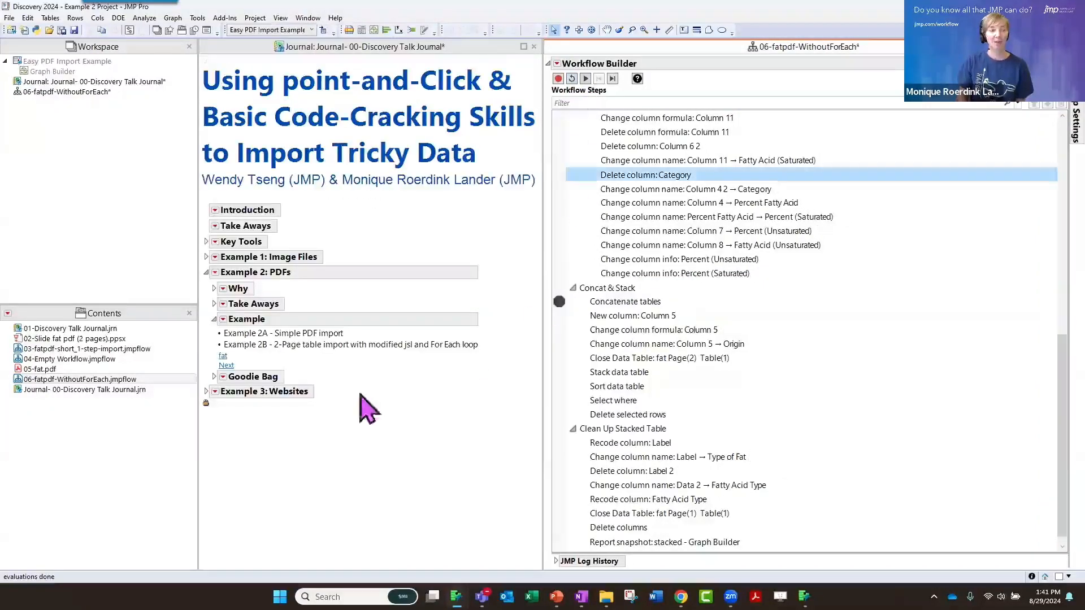
pyautogui.click(206, 272)
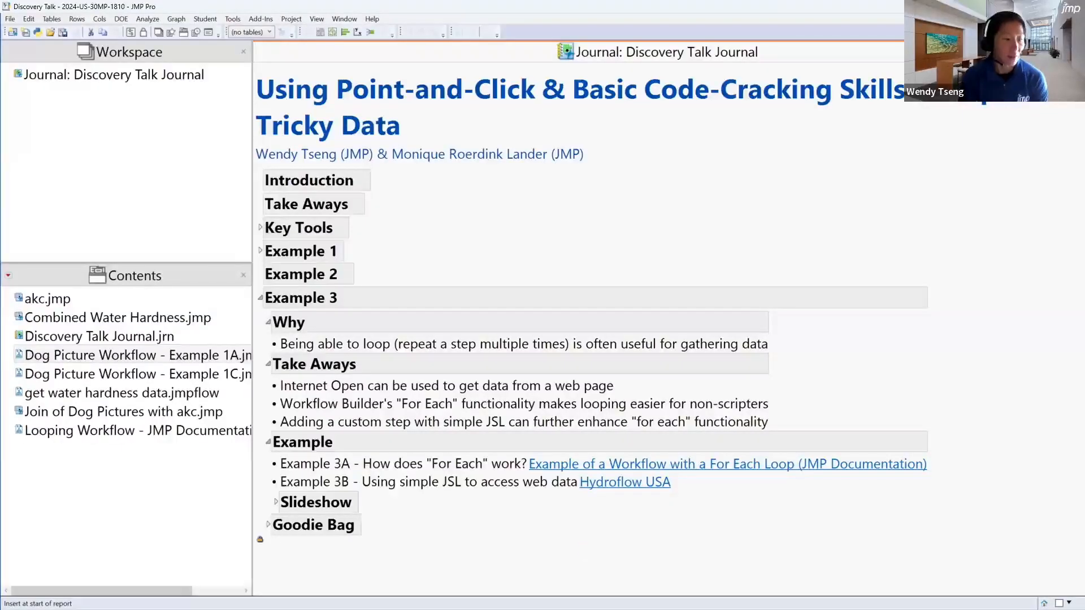
# Switch to the browser and open the interactive Water Hardness Map on the HydroFLOW USA website
pyautogui.hotkey('alt', 'Tab')
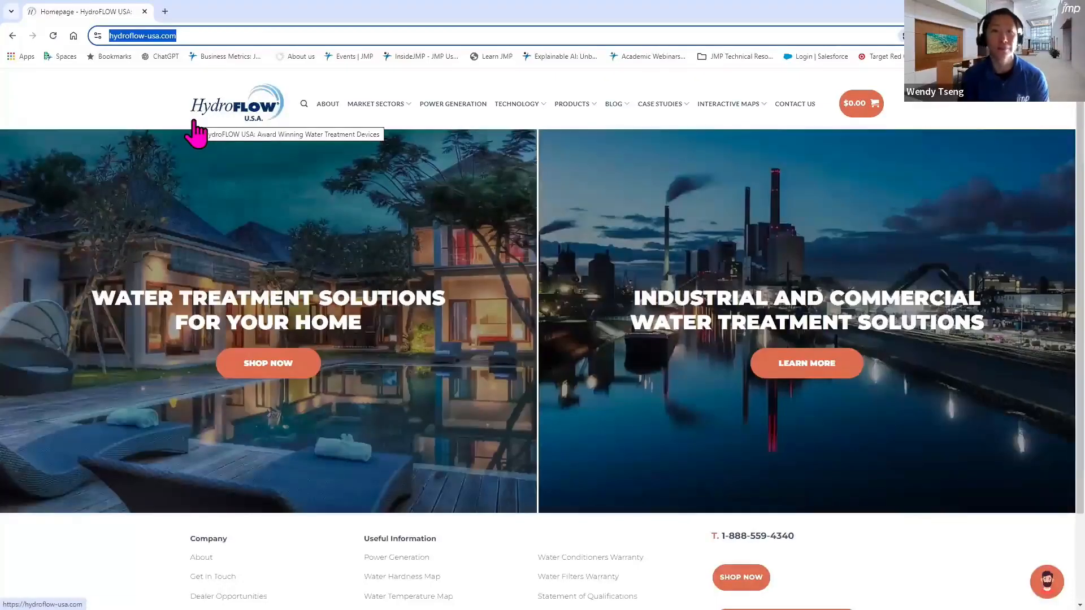
pyautogui.click(234, 36)
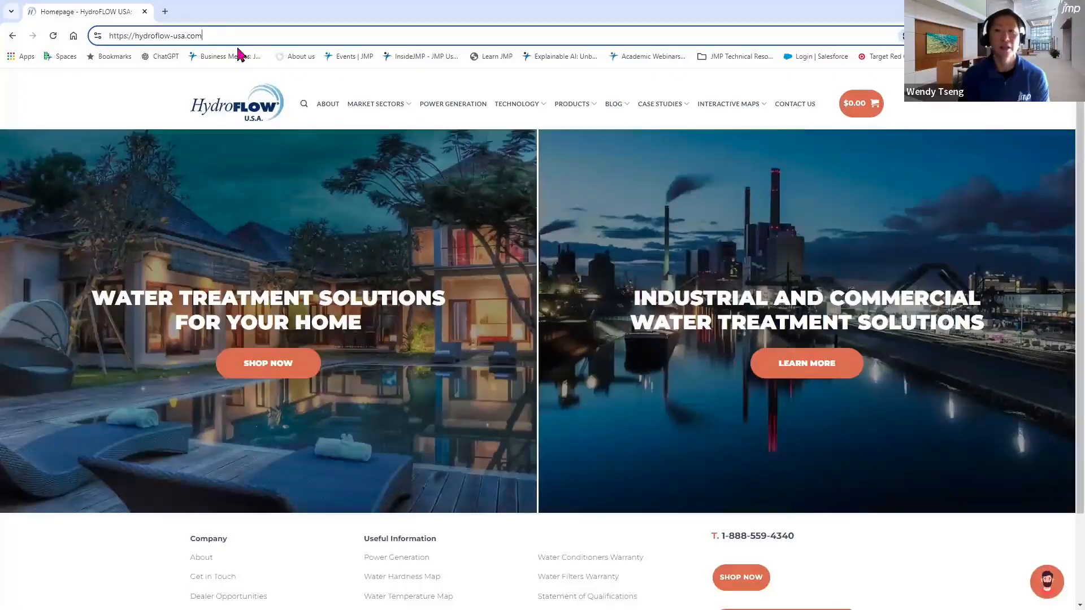
pyautogui.moveTo(750, 115)
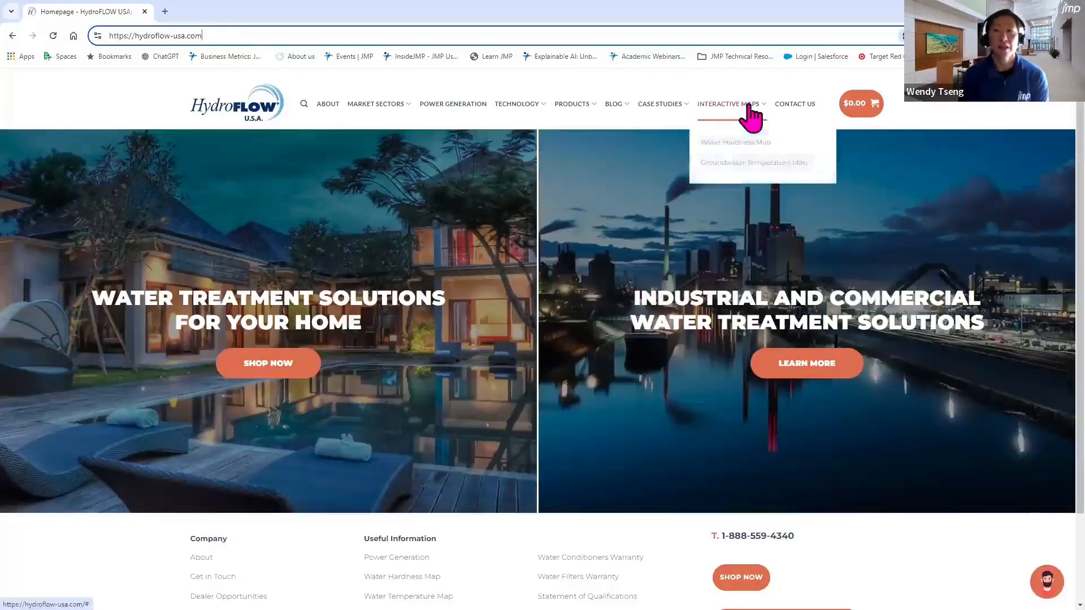
pyautogui.click(740, 146)
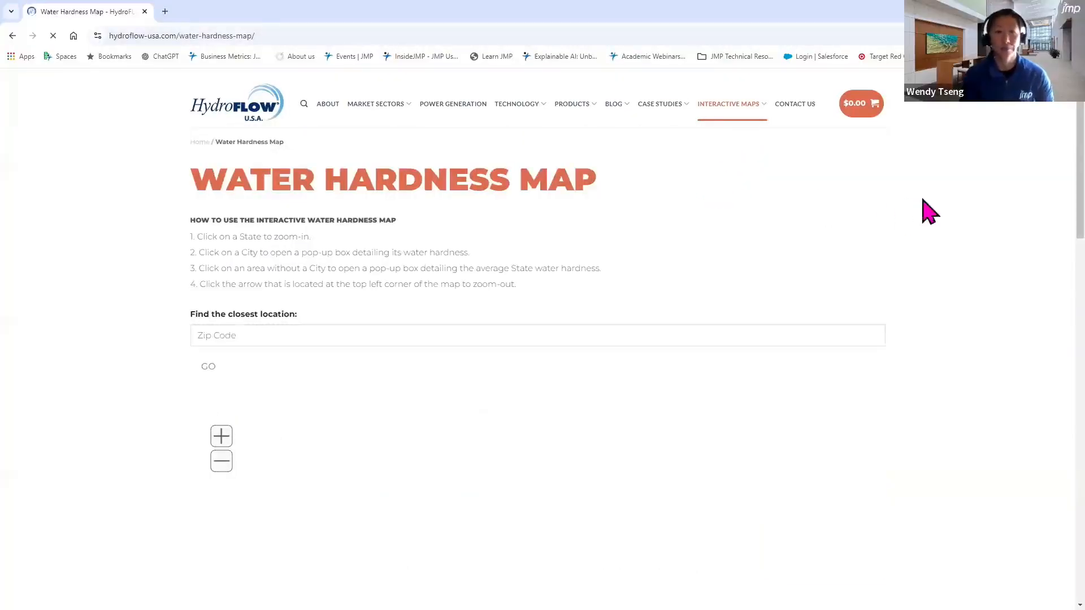
pyautogui.scroll(-3, 927, 210)
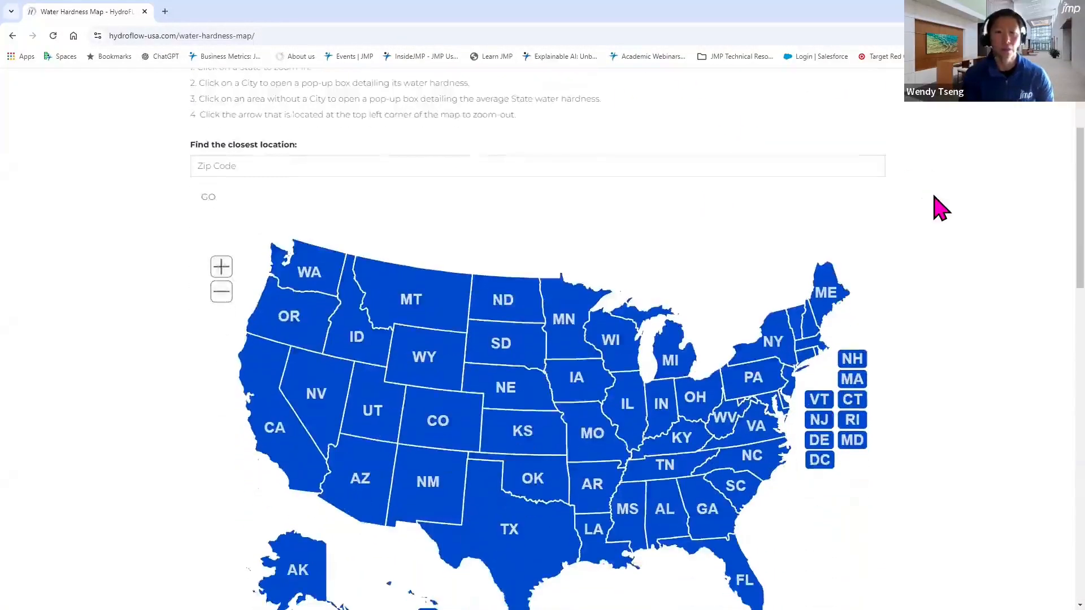
pyautogui.scroll(-1, 981, 211)
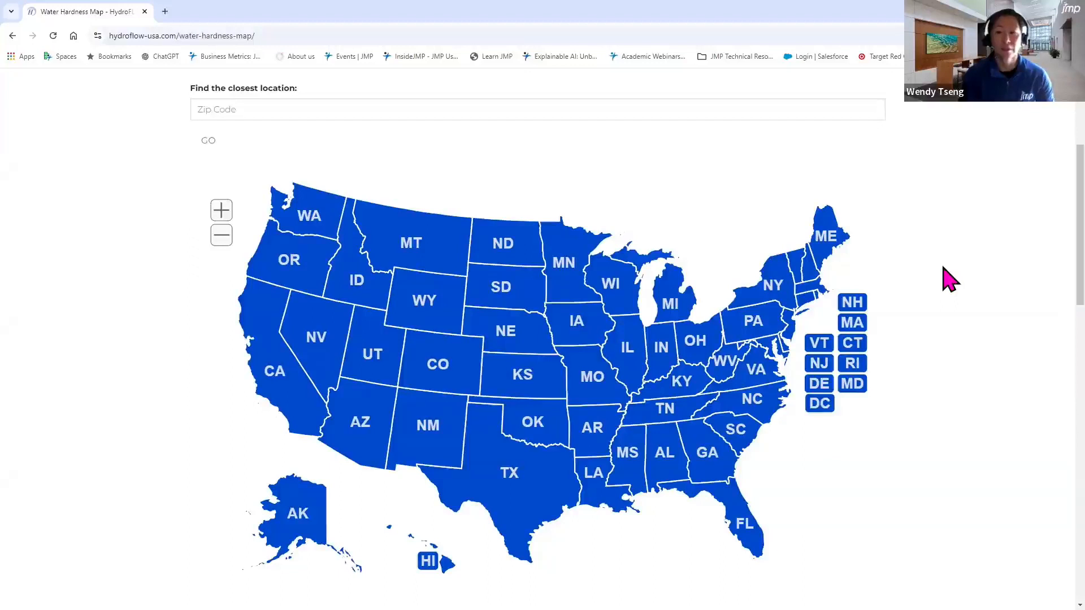
# Open Minnesota's detailed water hardness page from the map and examine its city table and the page's URL
pyautogui.click(568, 272)
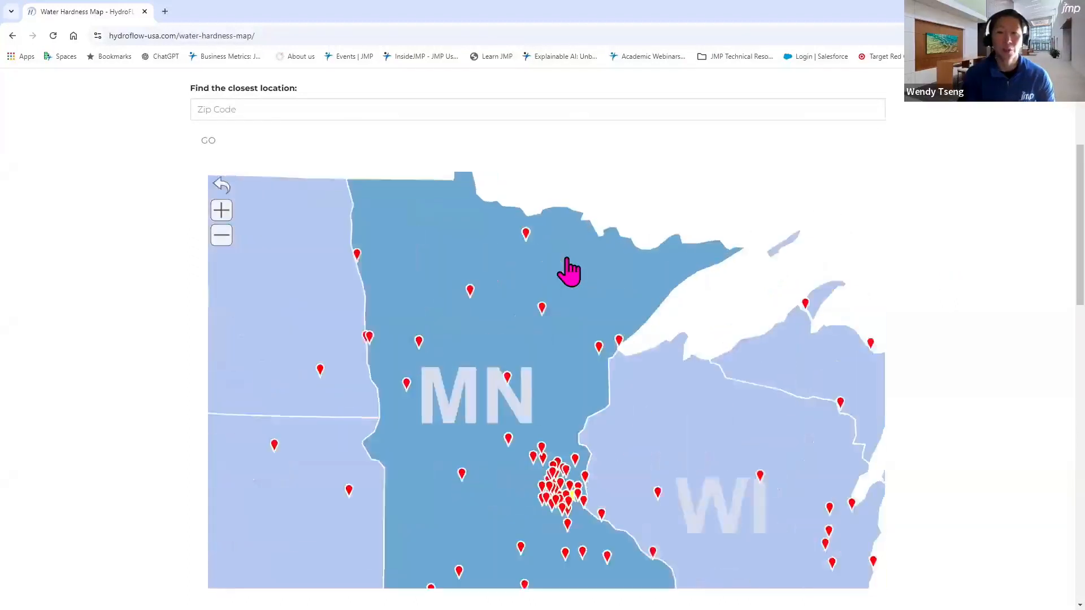
pyautogui.click(482, 418)
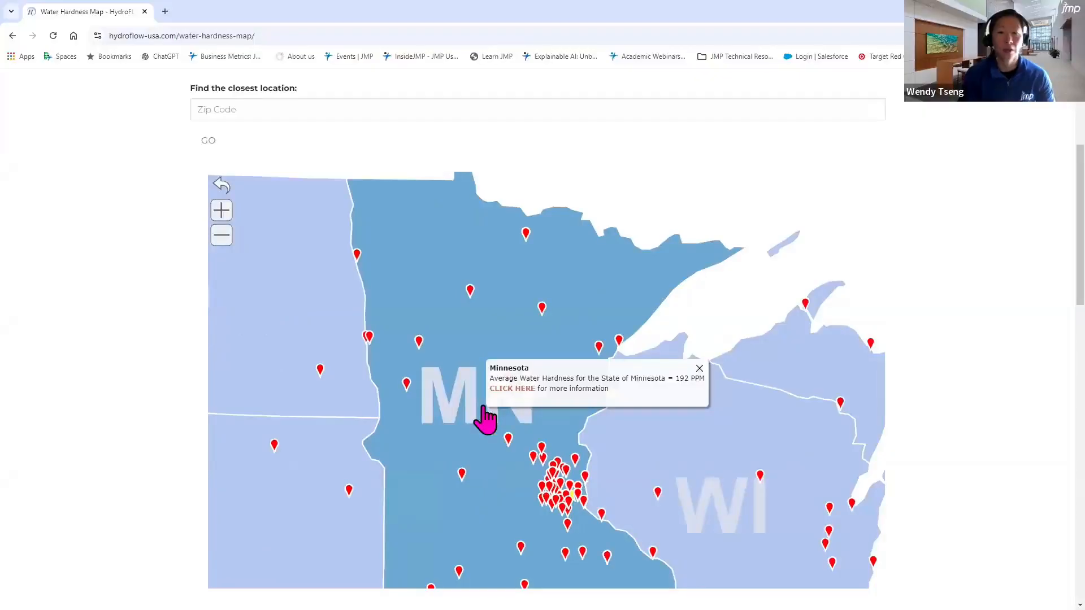
pyautogui.click(516, 392)
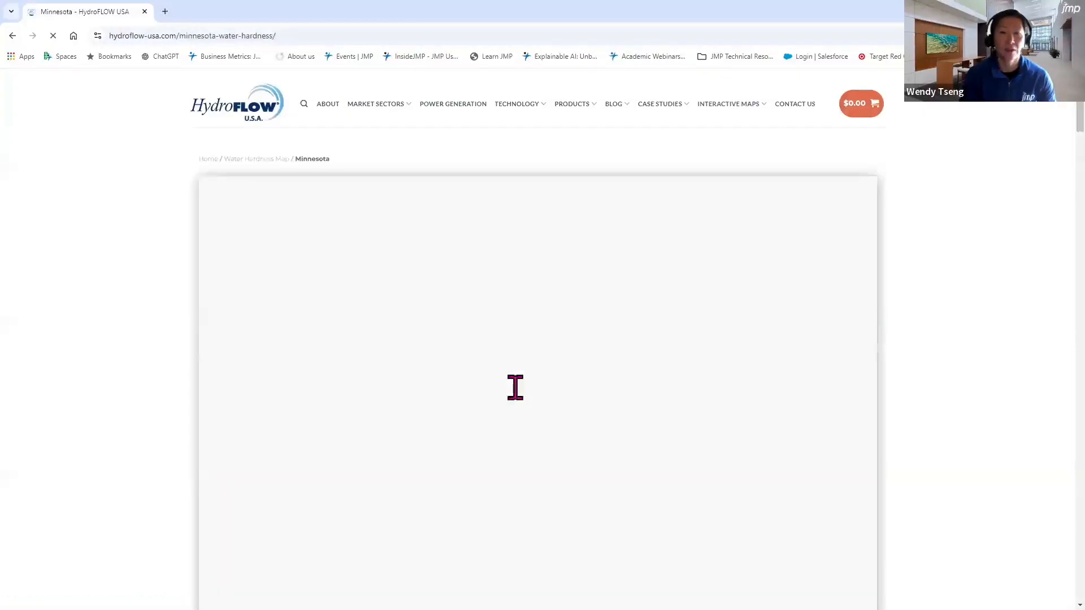
pyautogui.scroll(-10, 935, 330)
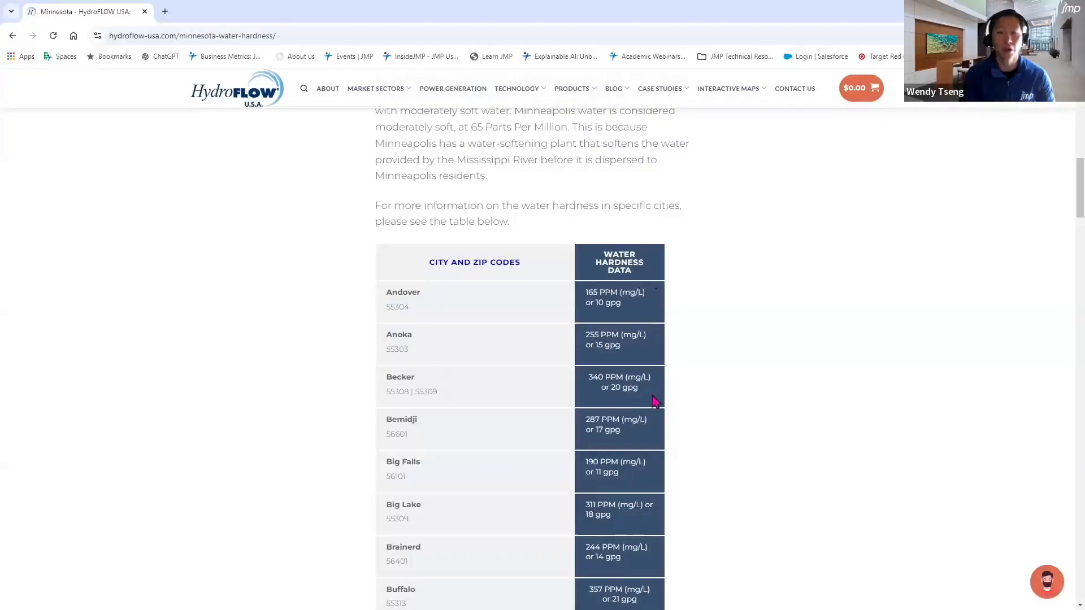
pyautogui.scroll(-5, 809, 380)
pyautogui.scroll(-4, 812, 379)
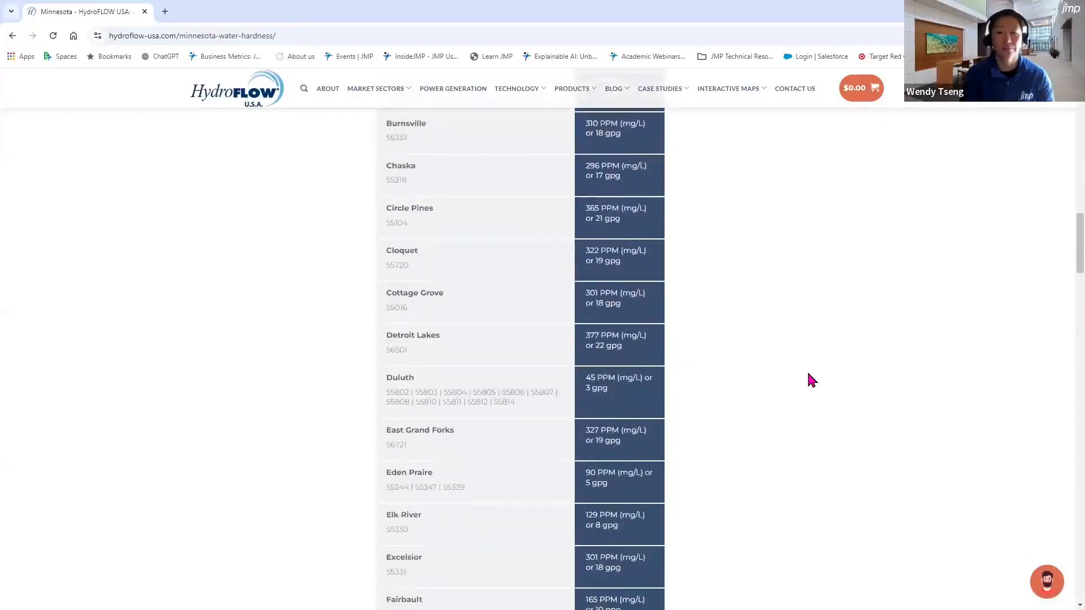
pyautogui.scroll(14, 809, 374)
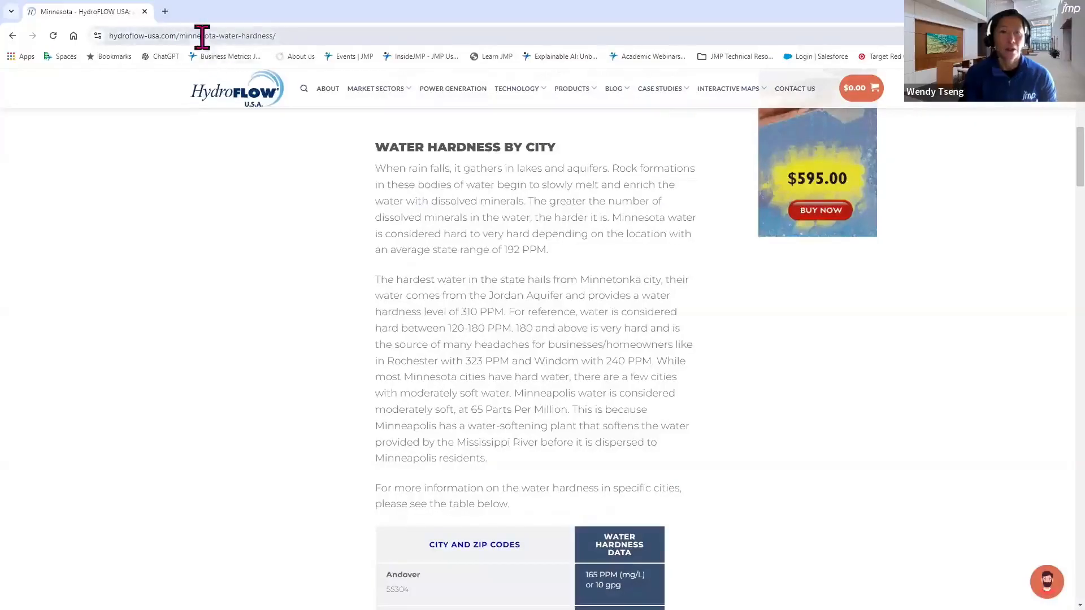
pyautogui.click(281, 35)
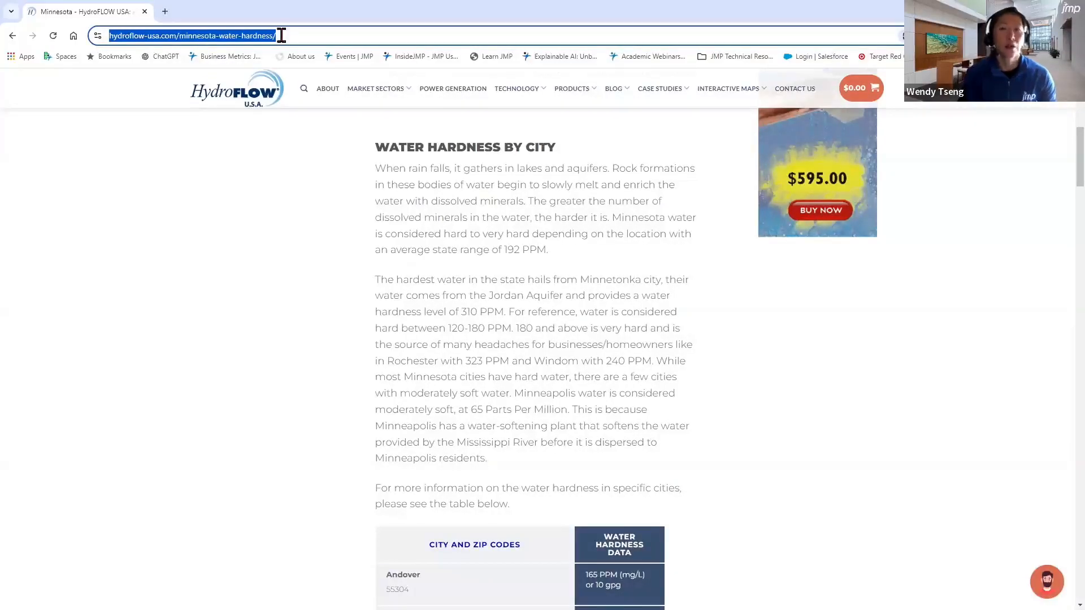
pyautogui.click(281, 35)
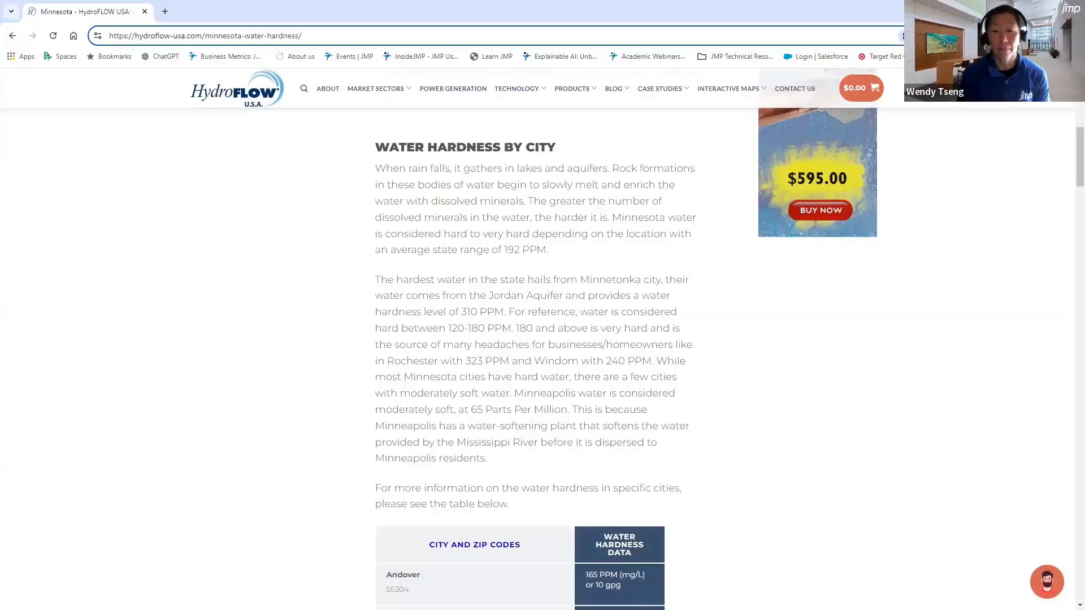
# Open Combined Water Hardness.jmp in JMP and select all Alabama rows to review their cities and hardness values
pyautogui.hotkey('alt', 'Tab')
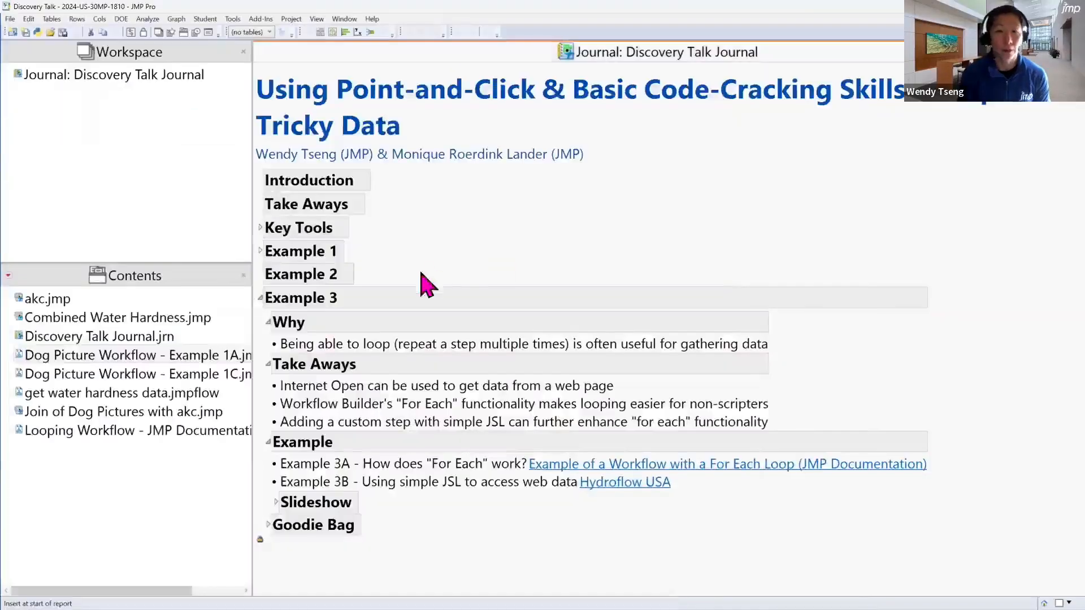
pyautogui.doubleClick(119, 321)
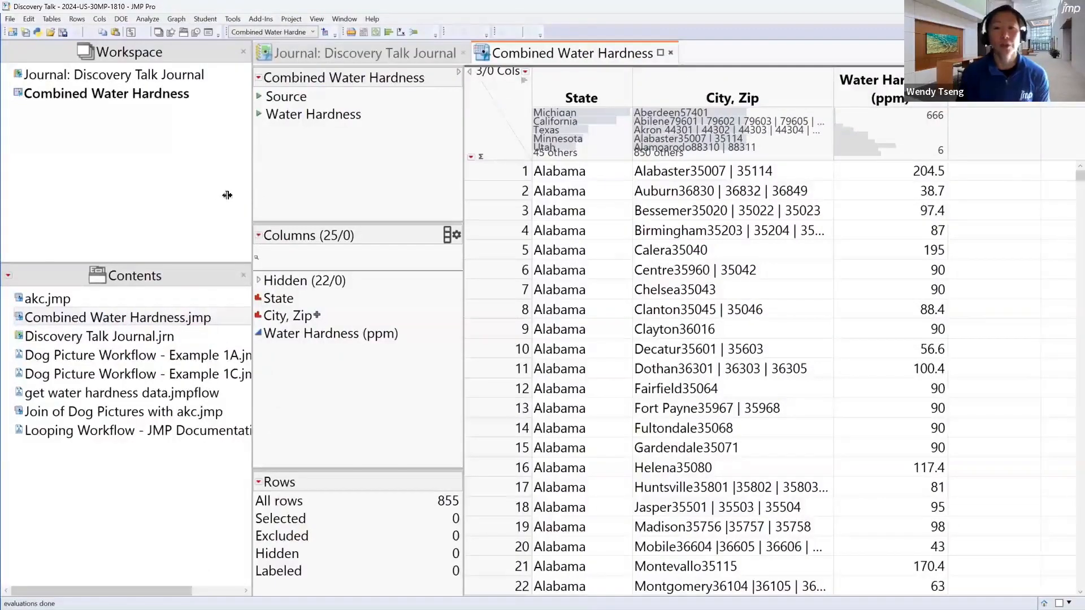
pyautogui.moveTo(226, 195); pyautogui.dragTo(173, 196)
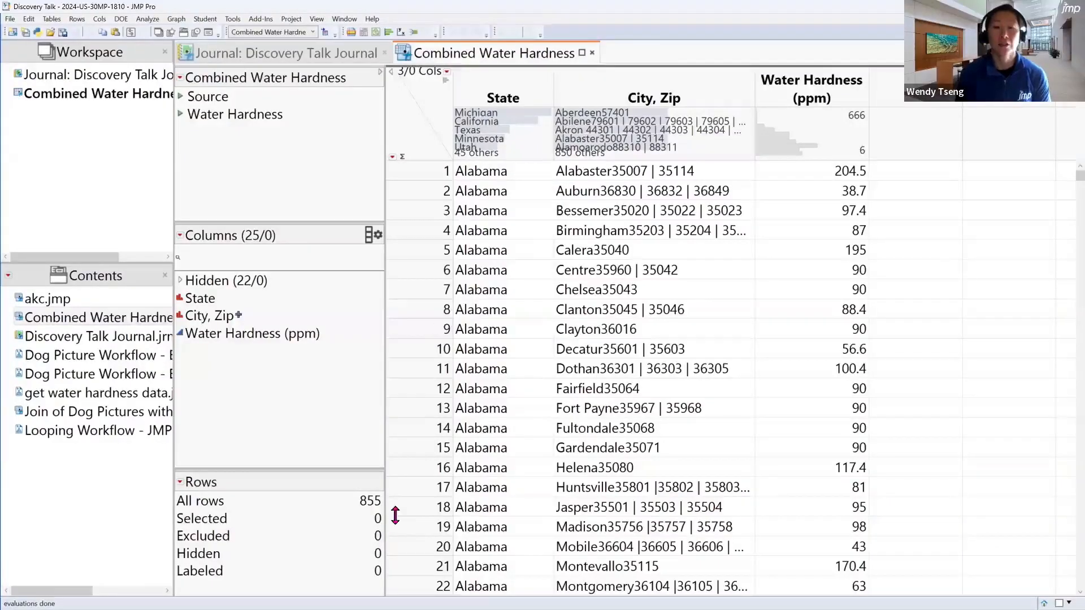
pyautogui.rightClick(500, 182)
pyautogui.click(481, 215)
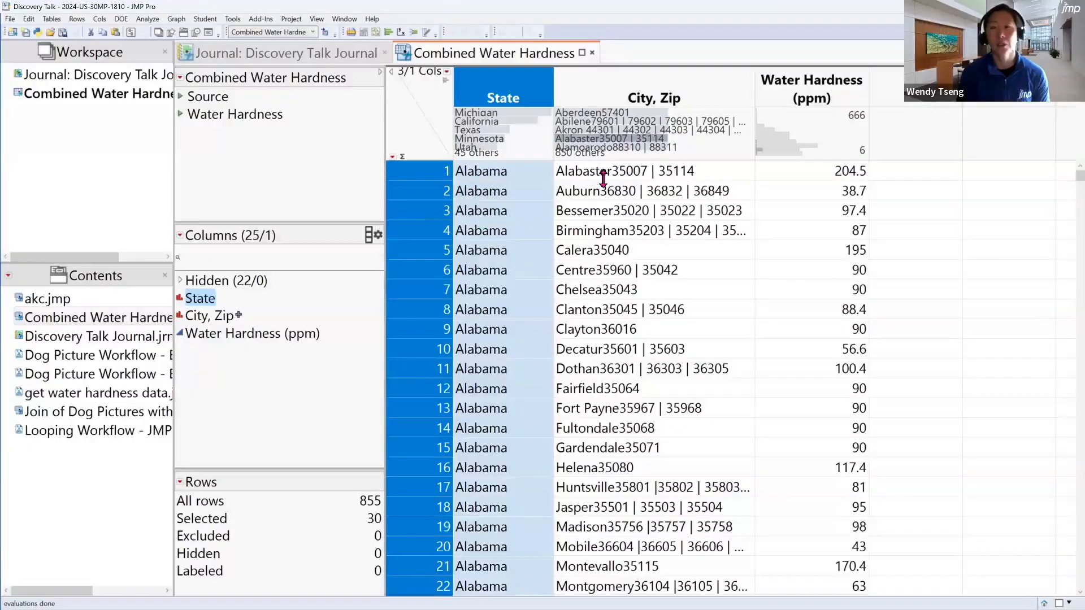
pyautogui.scroll(-4, 622, 468)
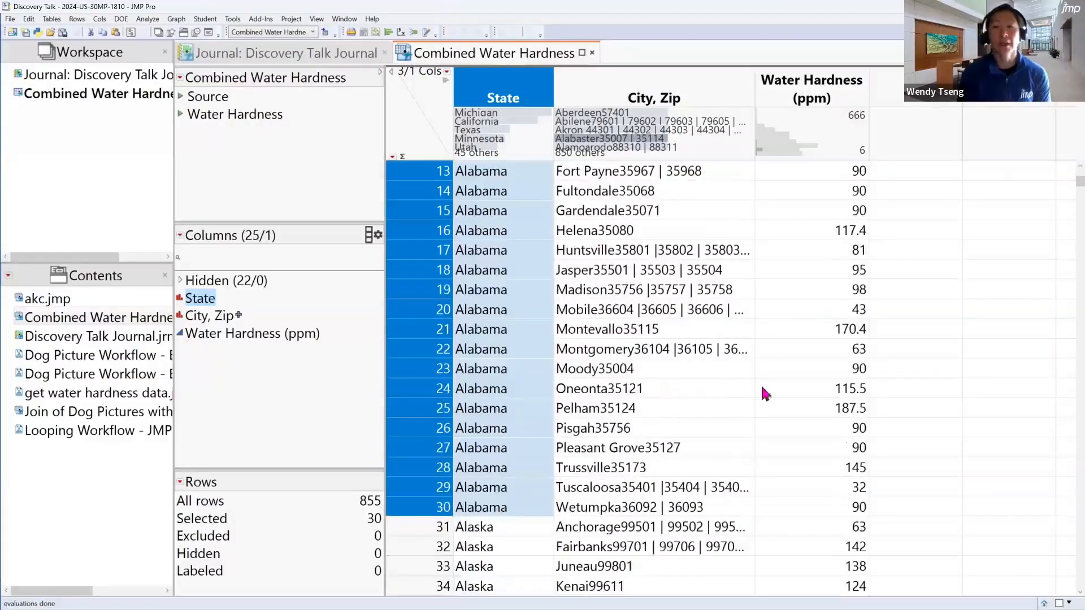
# Run the table's Water Hardness script to view the US map, then close the graph and the data table
pyautogui.click(182, 112)
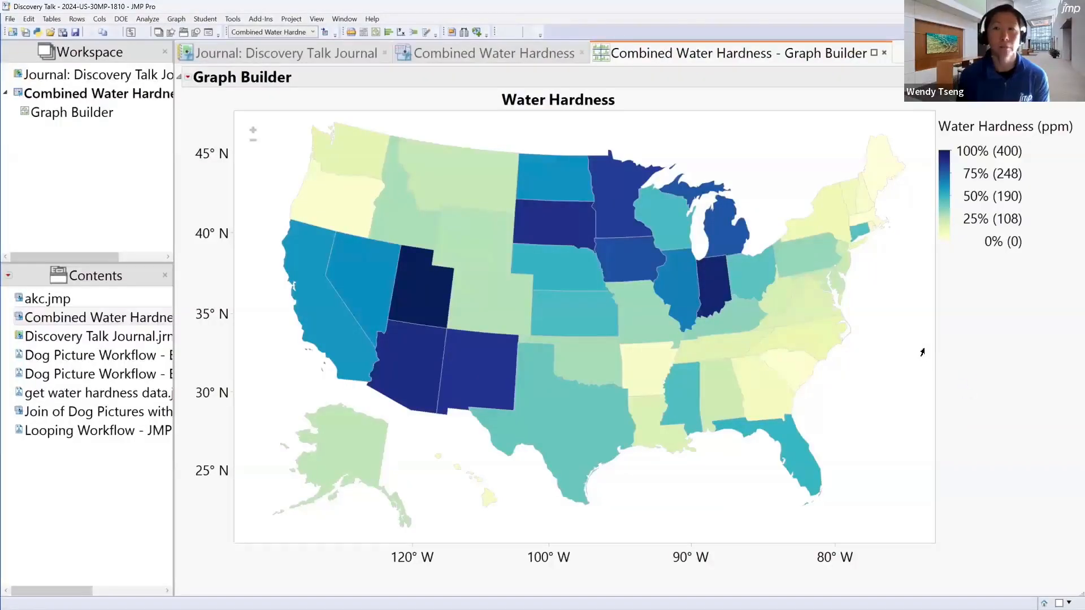
pyautogui.click(884, 52)
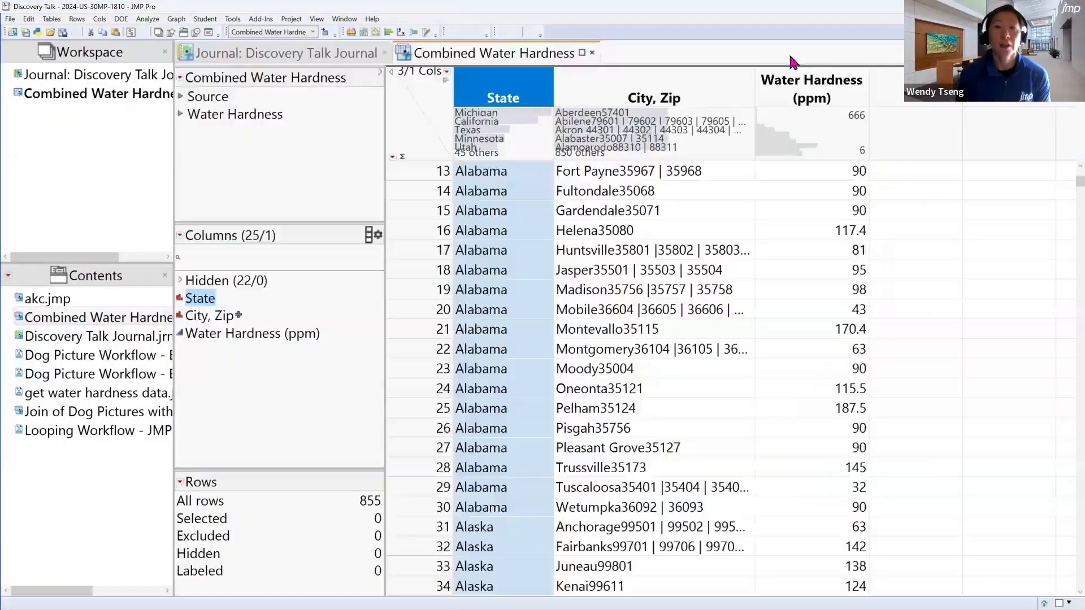
pyautogui.click(295, 53)
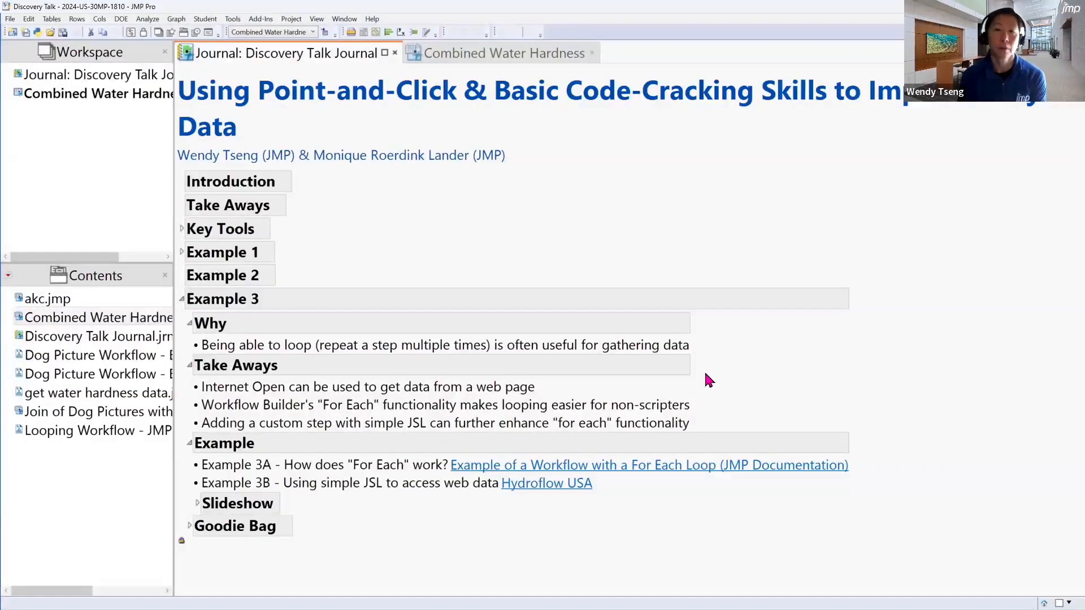
pyautogui.click(592, 53)
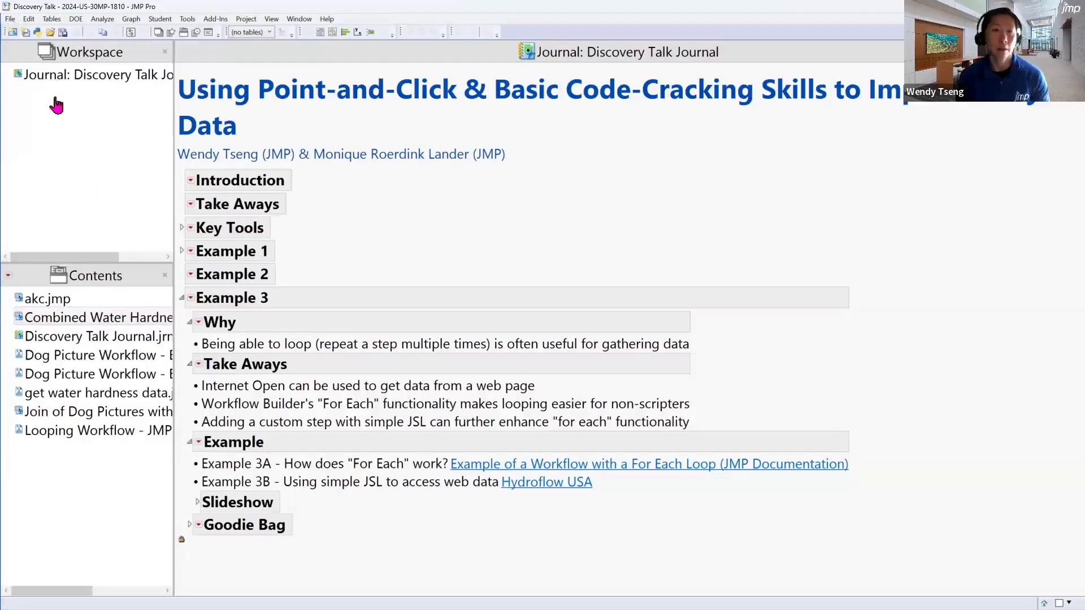
# Copy the URL of the Minnesota water hardness page from the browser and return to JMP
pyautogui.click(10, 19)
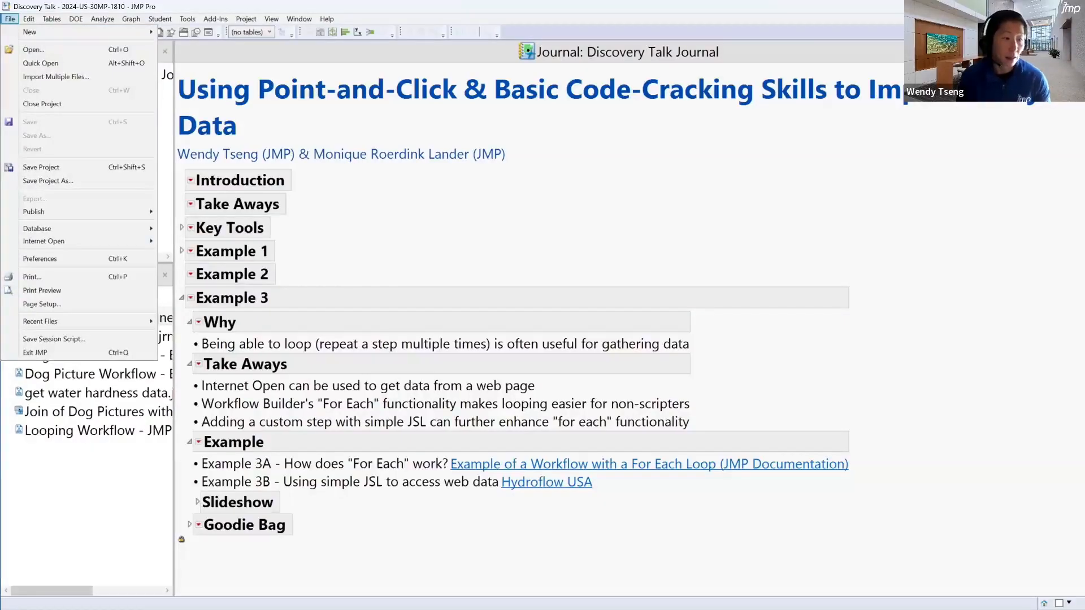
pyautogui.hotkey('alt', 'Tab')
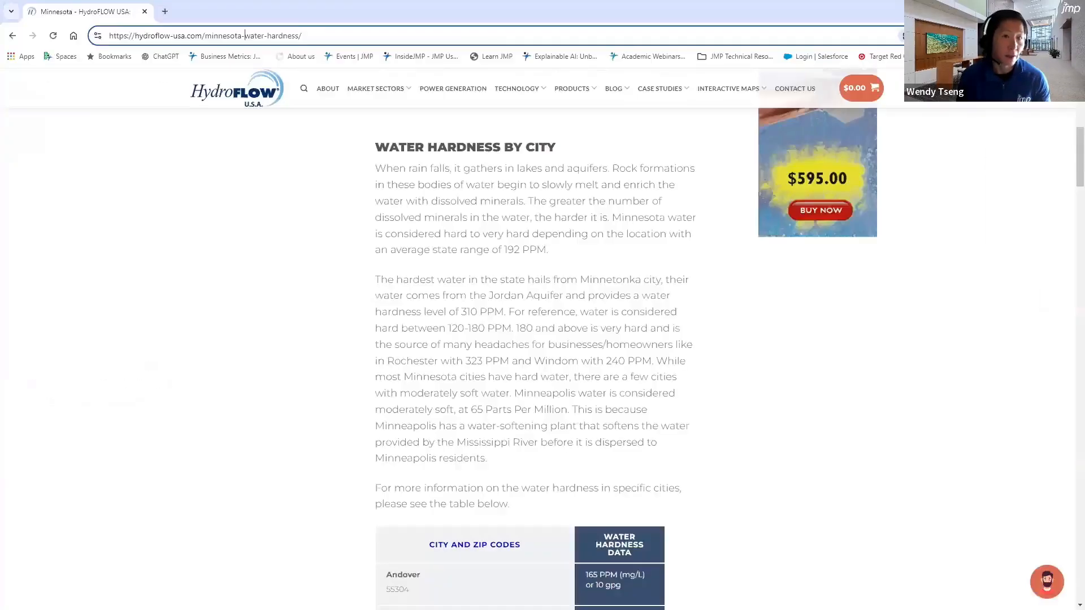
pyautogui.click(220, 34)
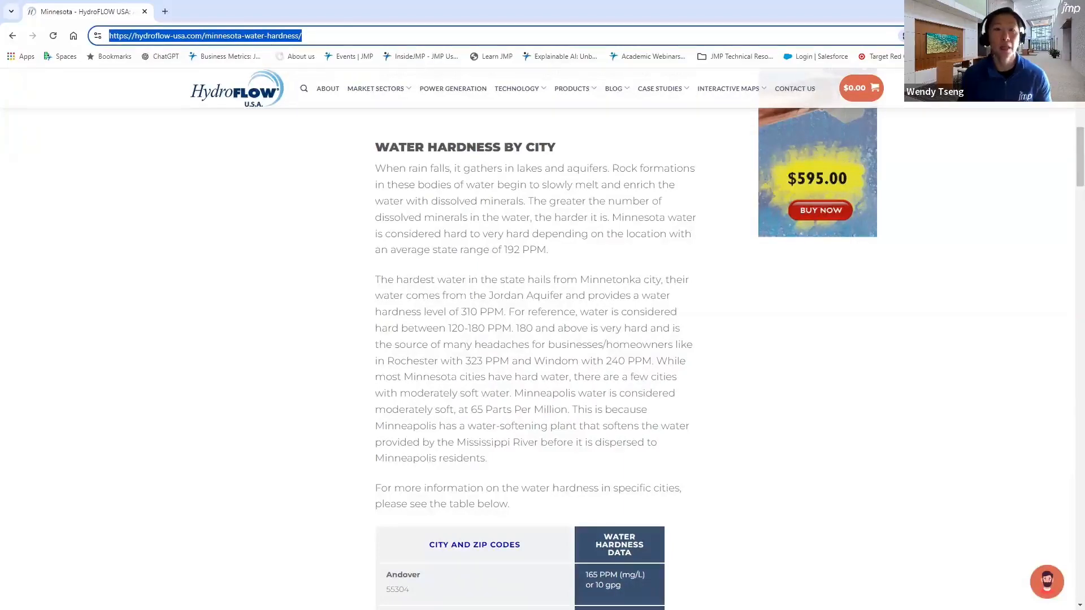
pyautogui.hotkey('alt', 'Tab')
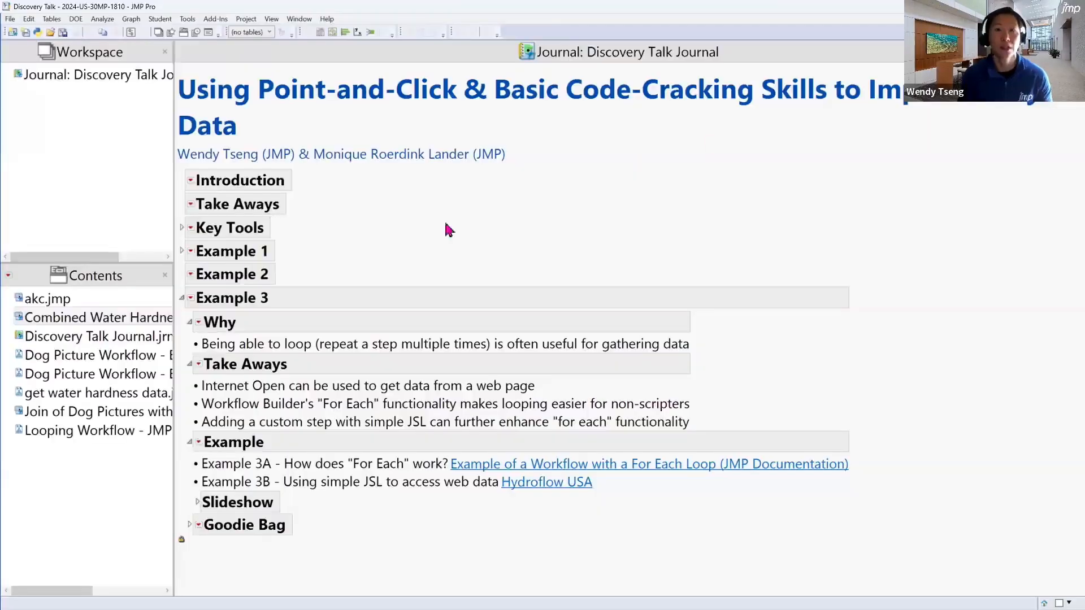
# Create a new workflow in the project and start recording its steps
pyautogui.click(10, 19)
pyautogui.moveTo(34, 31)
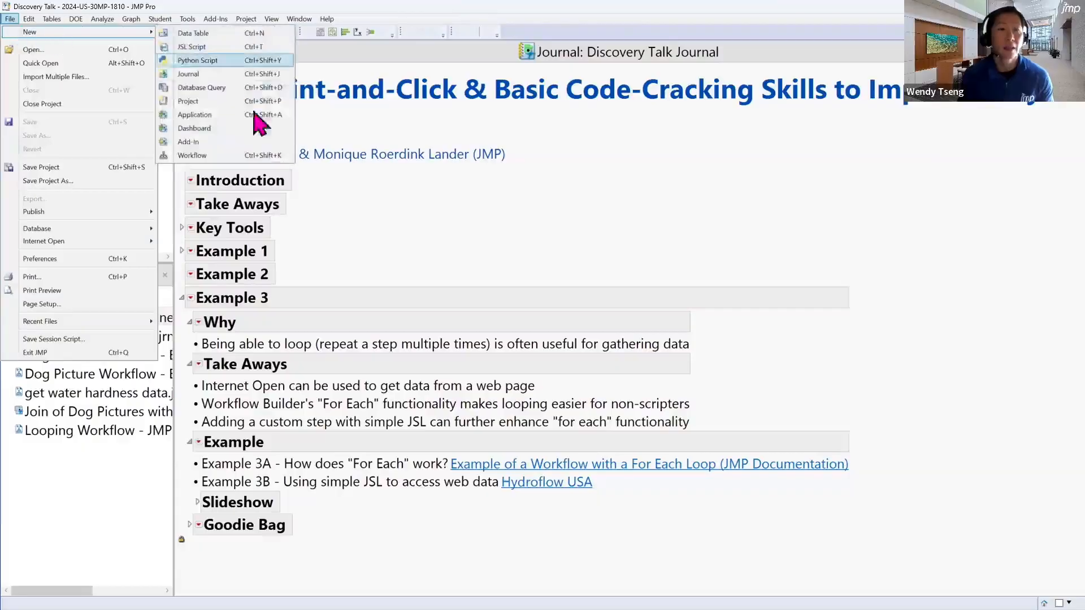
pyautogui.click(252, 159)
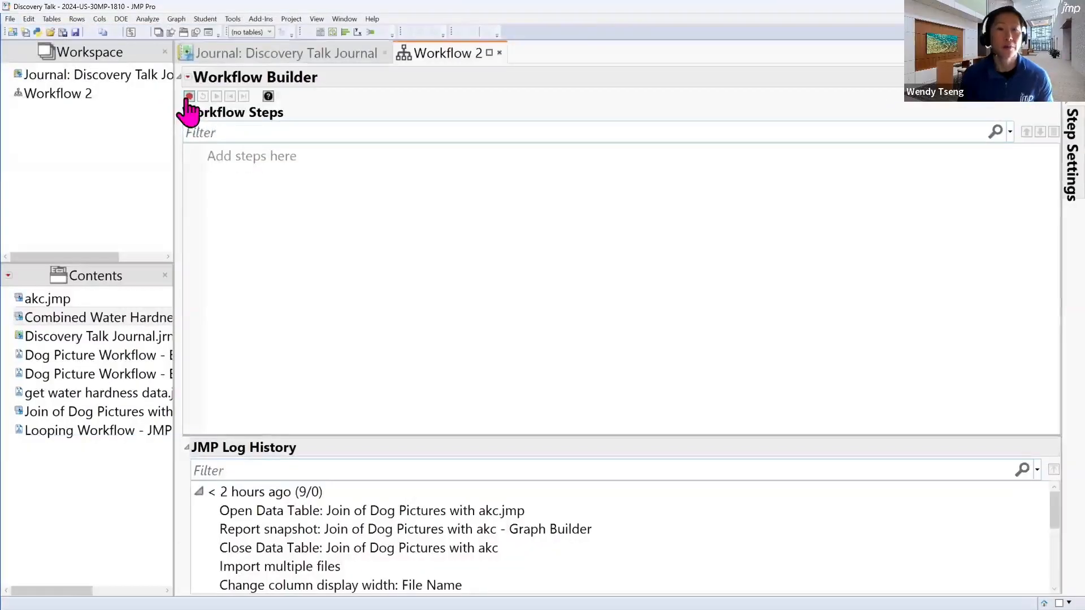
pyautogui.click(189, 96)
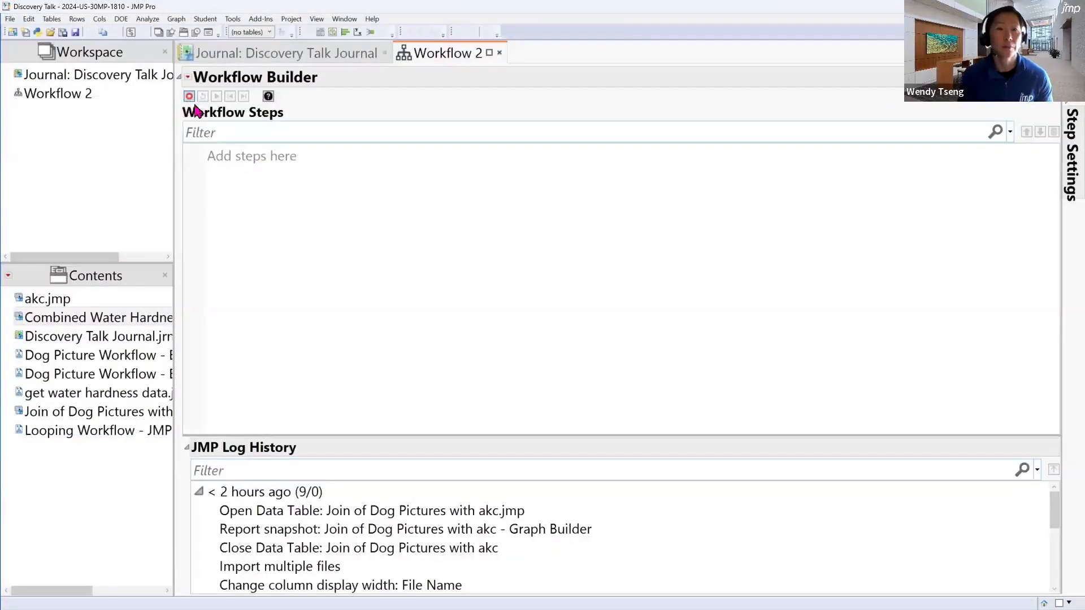
pyautogui.click(10, 19)
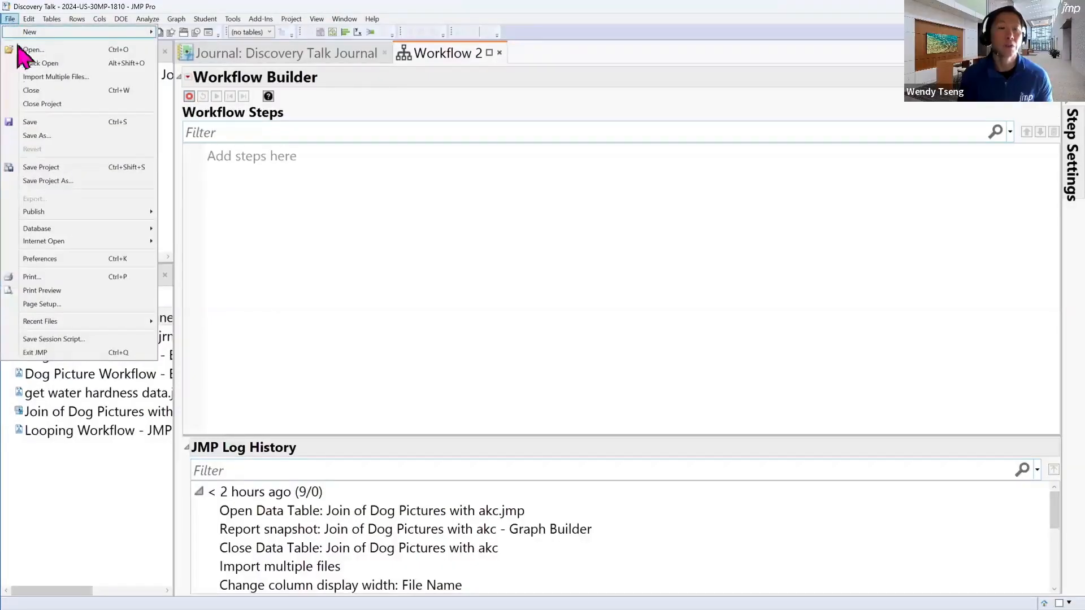
pyautogui.moveTo(79, 241)
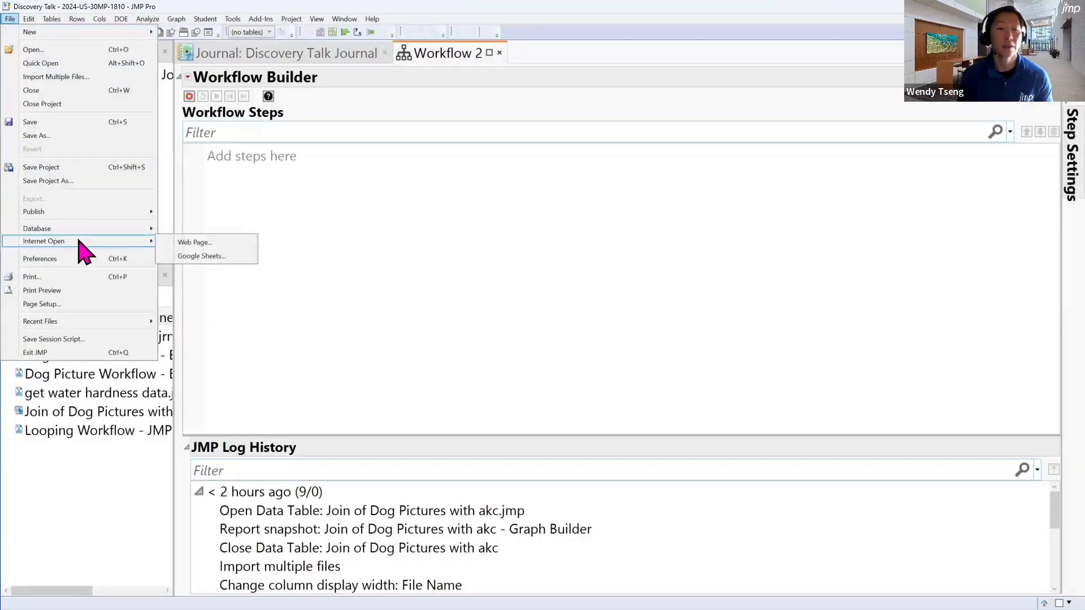
pyautogui.click(221, 247)
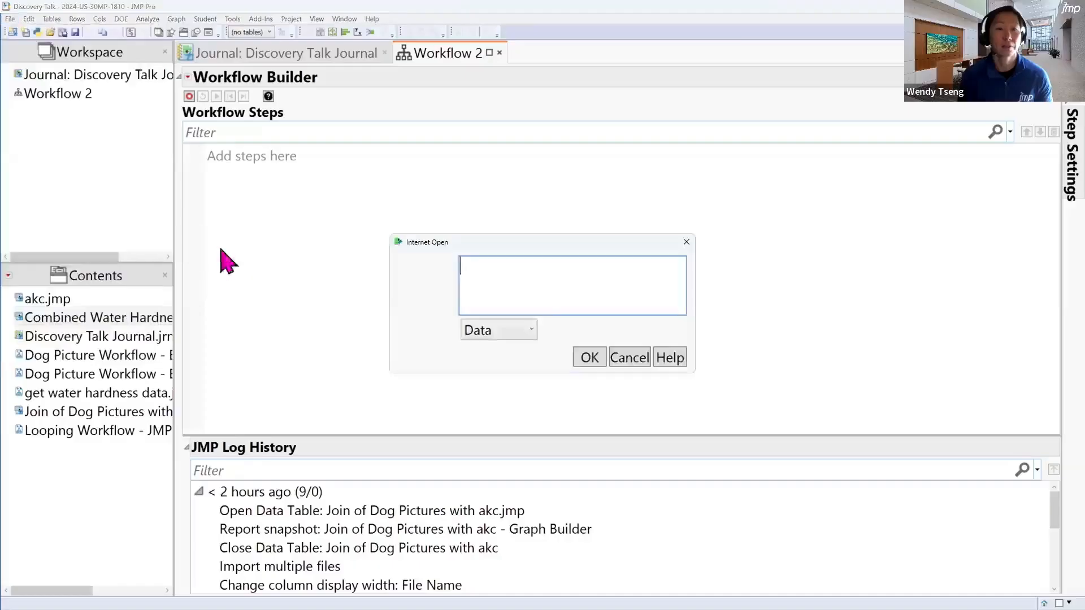
pyautogui.write('https://hydroflow-usa.com/minnesota-water-hardness/')
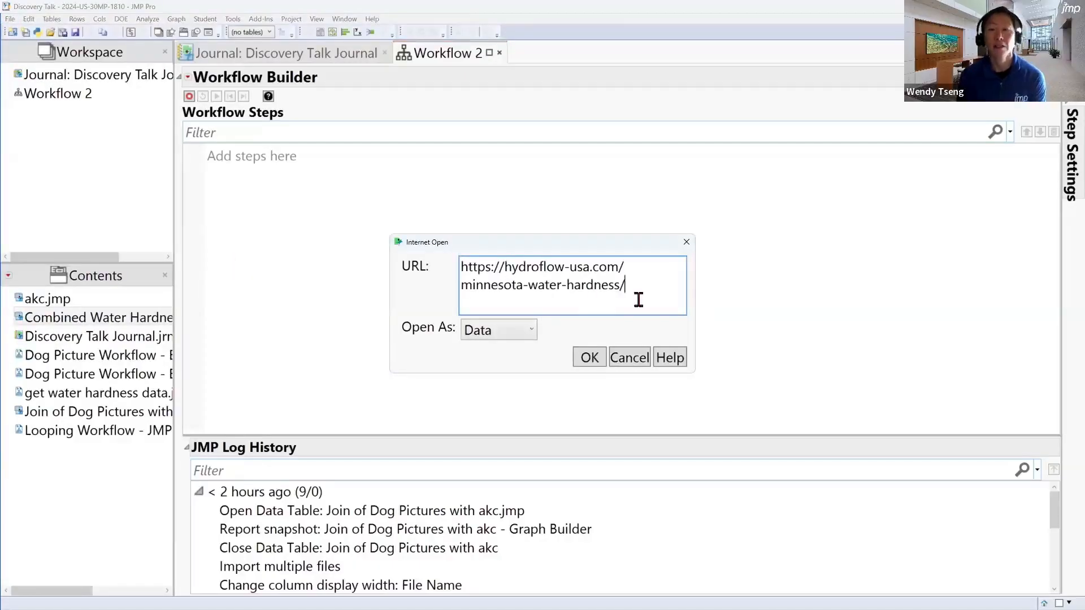
pyautogui.click(589, 358)
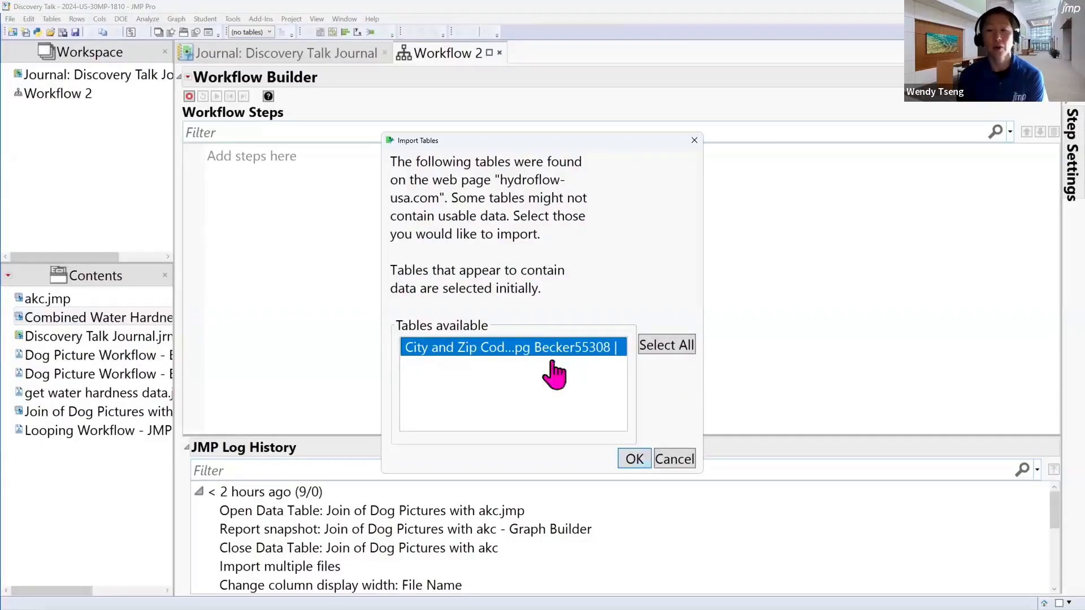
pyautogui.click(635, 459)
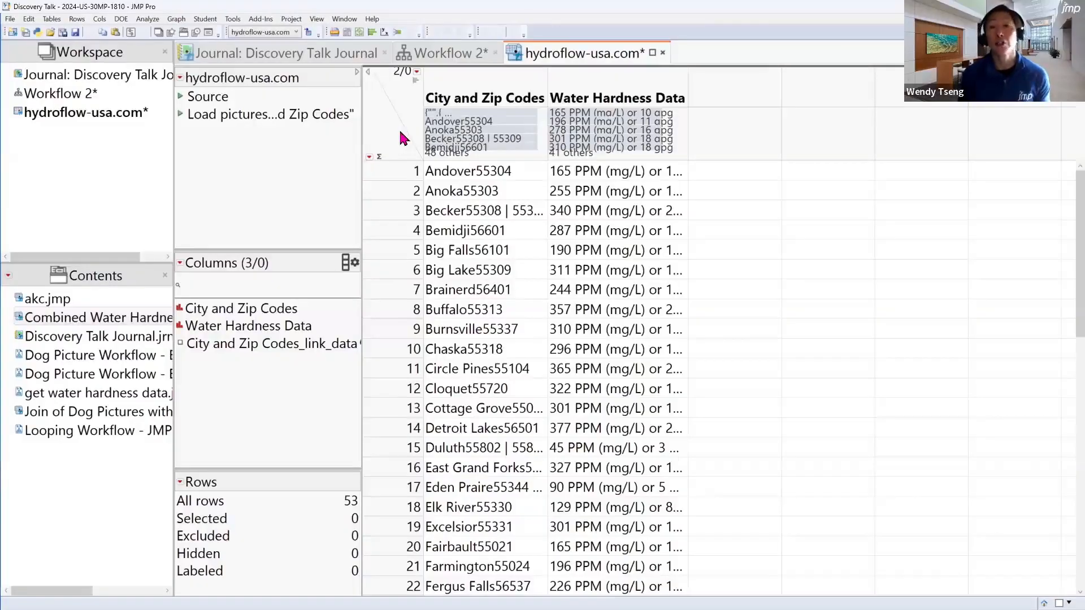
# Stop recording Workflow 2 and widen the import step's settings to review the URL in its JSL code
pyautogui.click(427, 52)
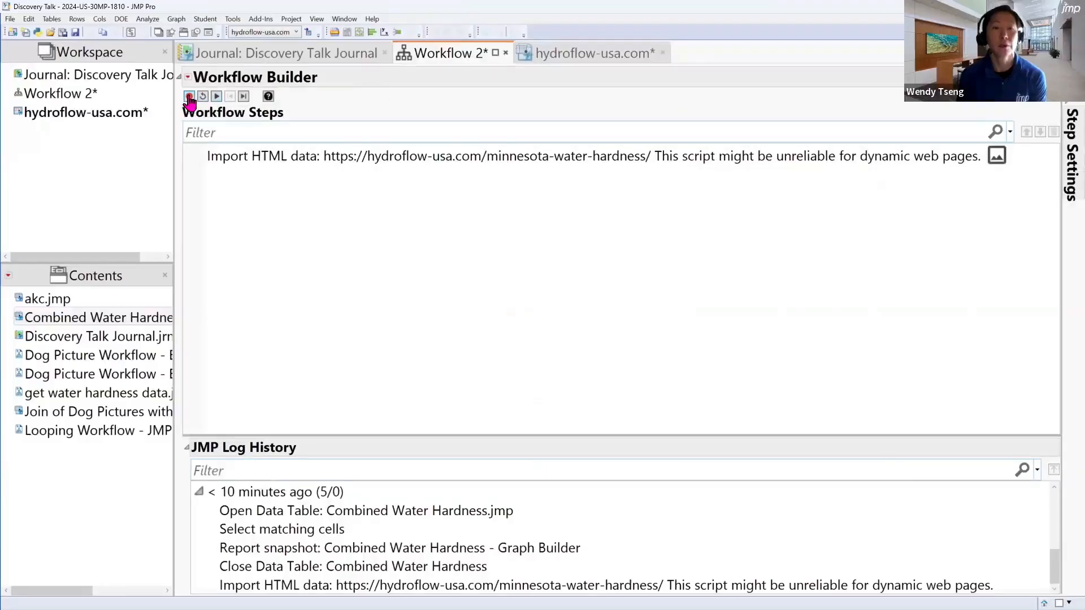
pyautogui.click(320, 158)
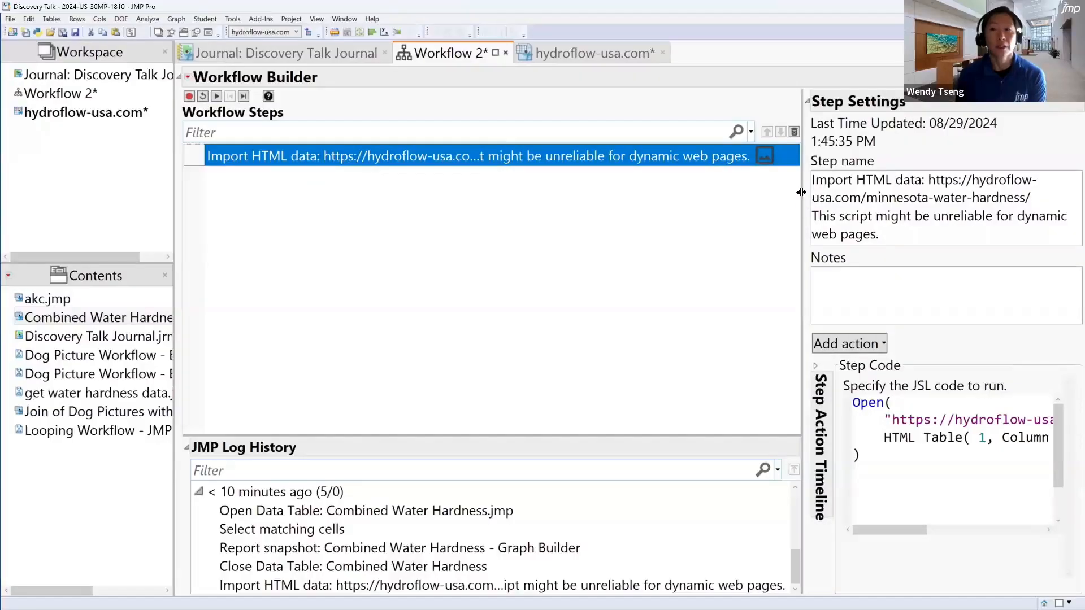
pyautogui.moveTo(802, 191); pyautogui.dragTo(463, 218)
pyautogui.click(569, 460)
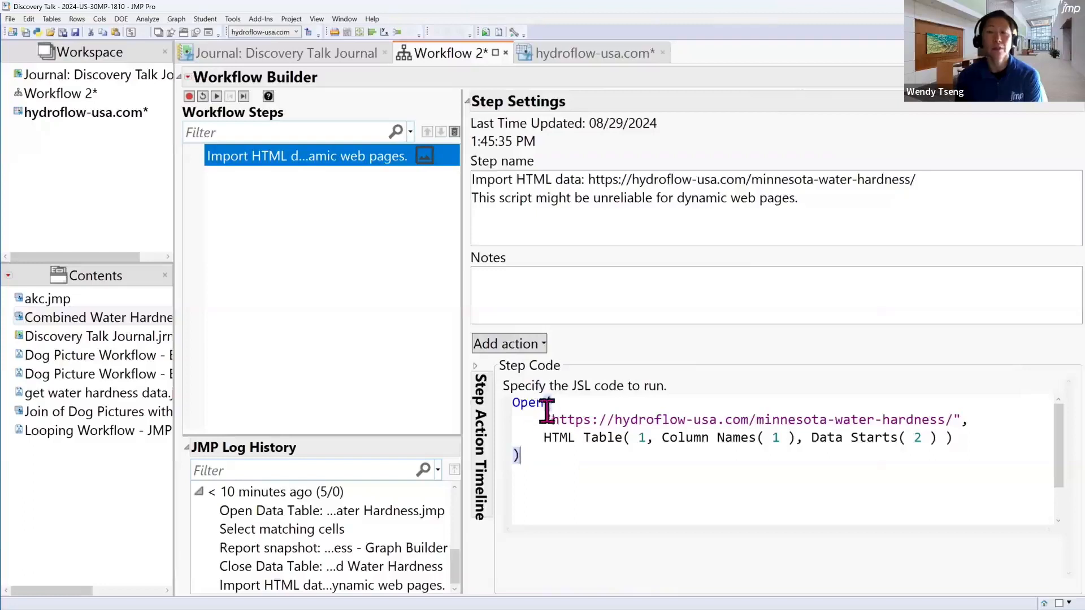
pyautogui.moveTo(545, 419); pyautogui.dragTo(960, 422)
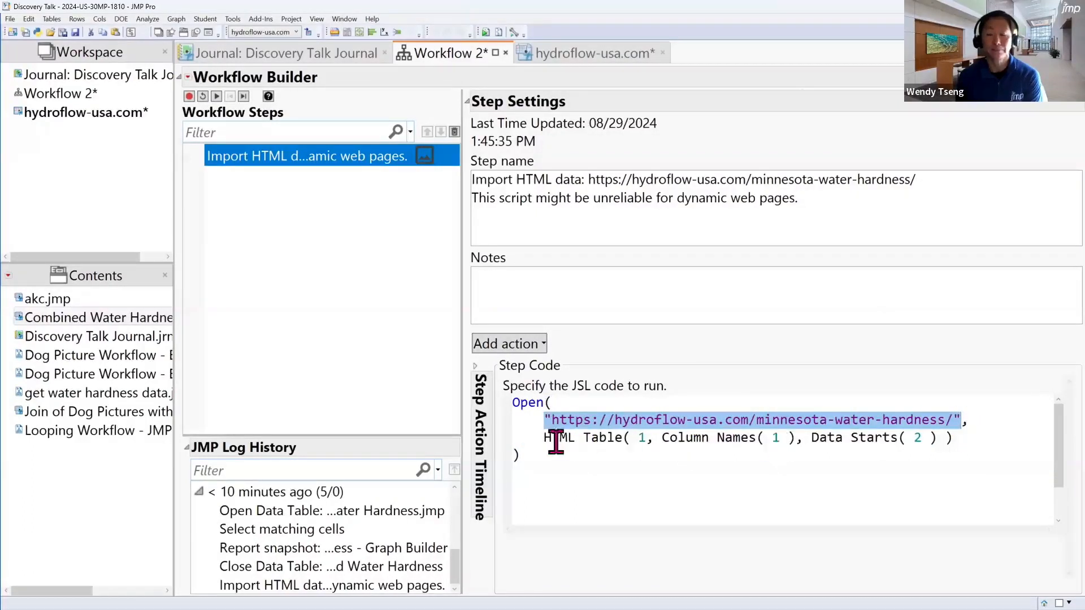
pyautogui.click(593, 454)
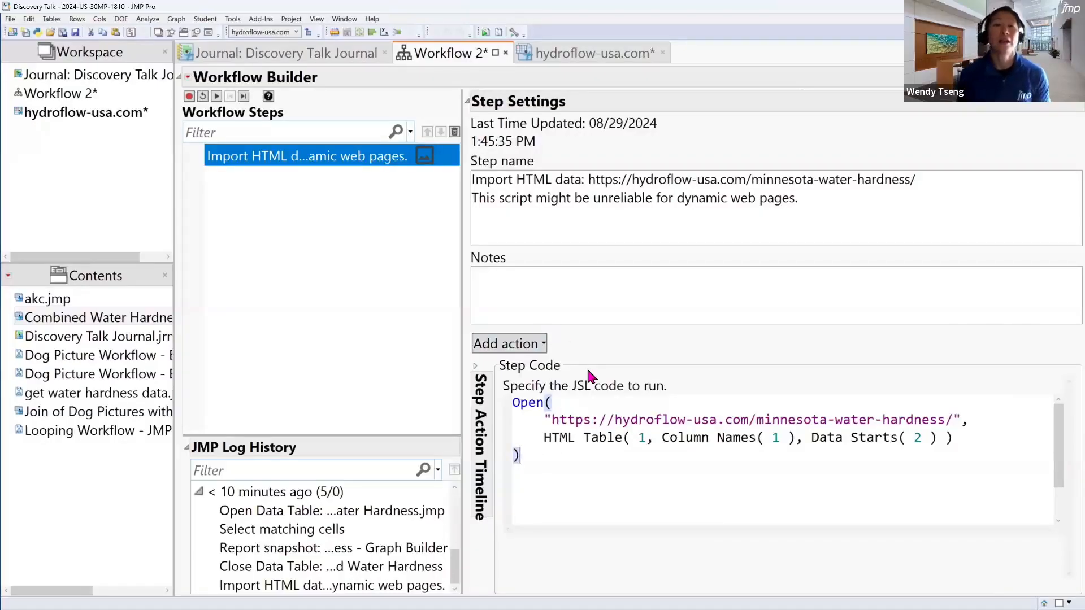
pyautogui.moveTo(302, 165)
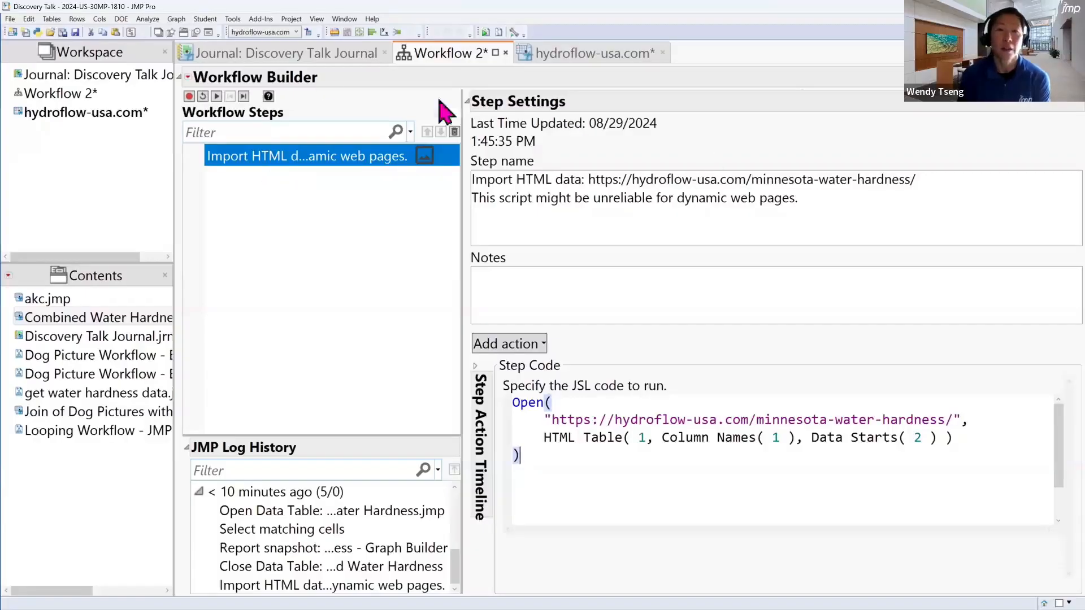
# Return to the Discovery Talk journal and expand the slideshow under Example 3
pyautogui.click(323, 53)
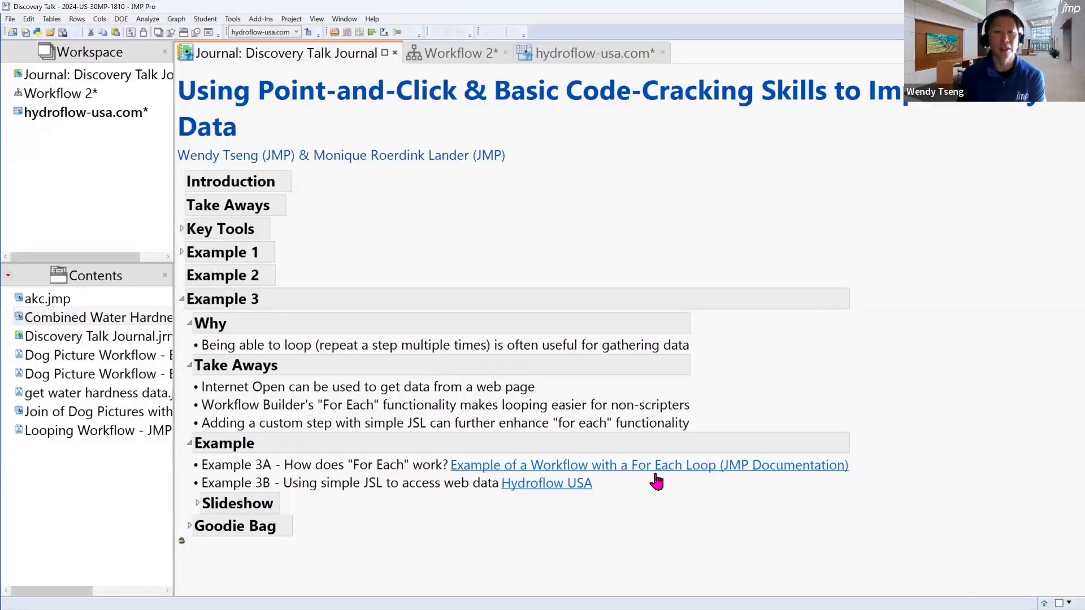
pyautogui.click(197, 504)
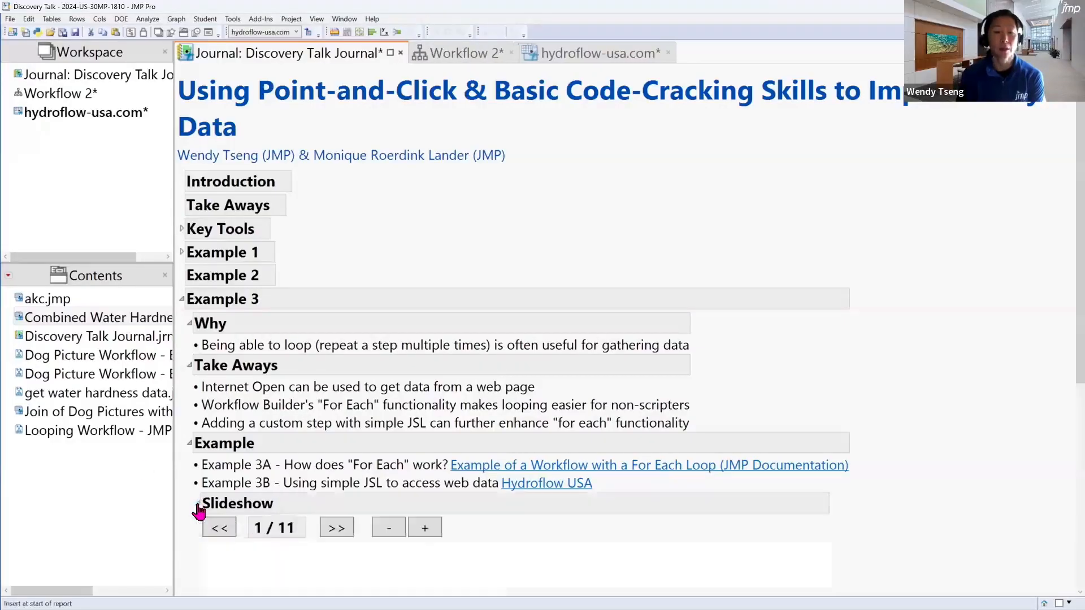
pyautogui.scroll(-5, 881, 450)
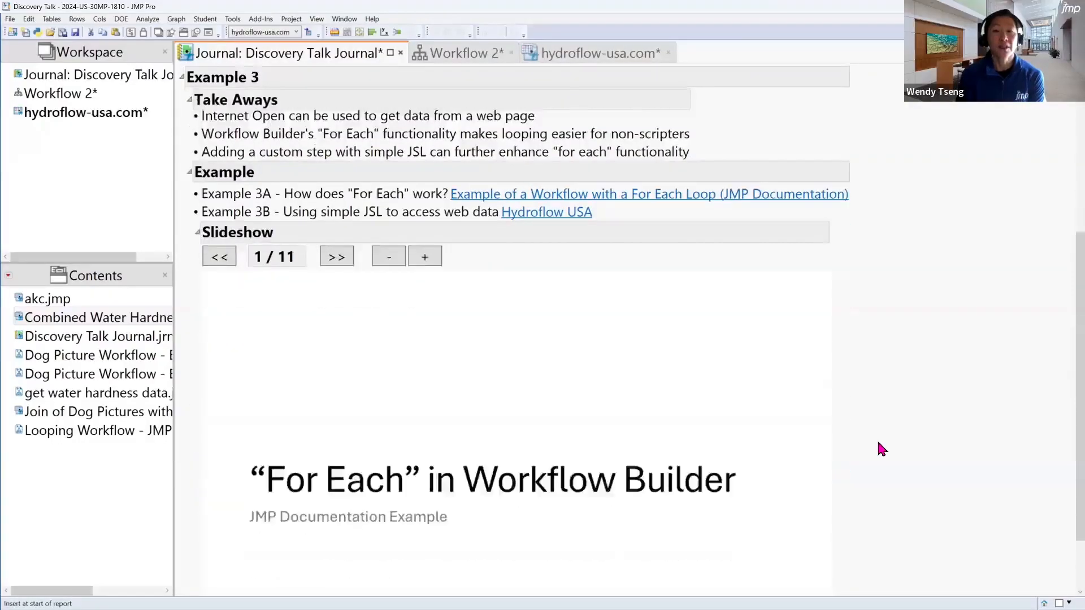
pyautogui.scroll(-2, 882, 449)
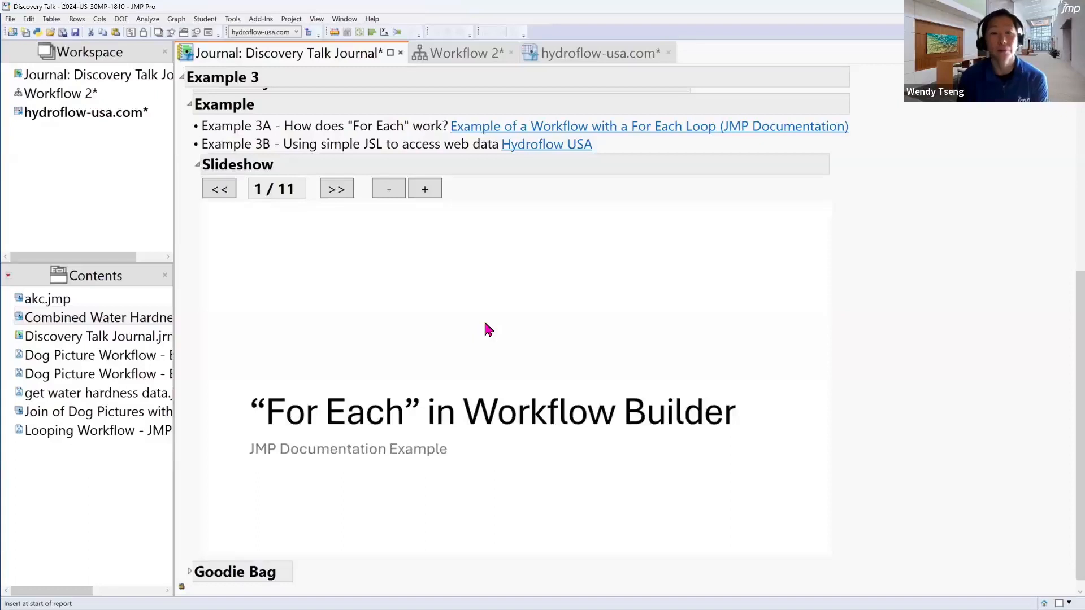
# Try to advance the journal's "For Each" slideshow to the next slide
pyautogui.click(339, 189)
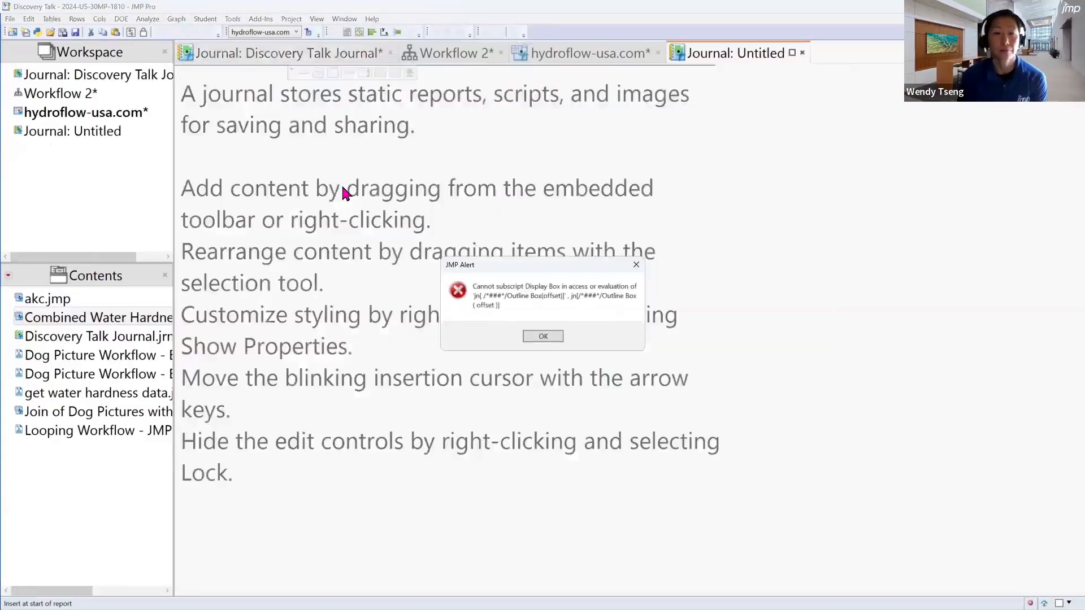
pyautogui.click(542, 337)
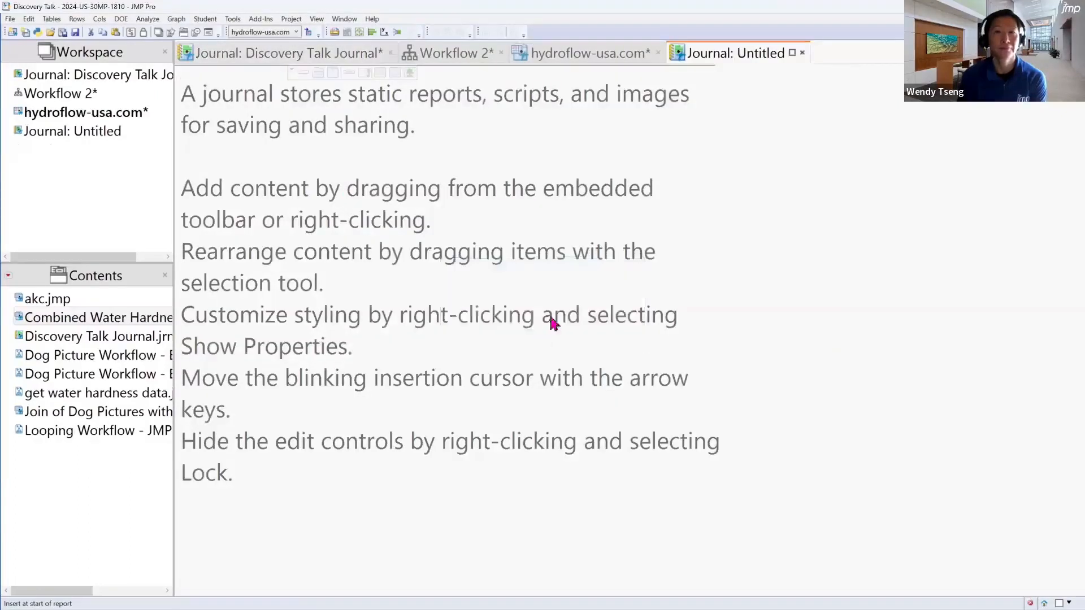
pyautogui.click(804, 53)
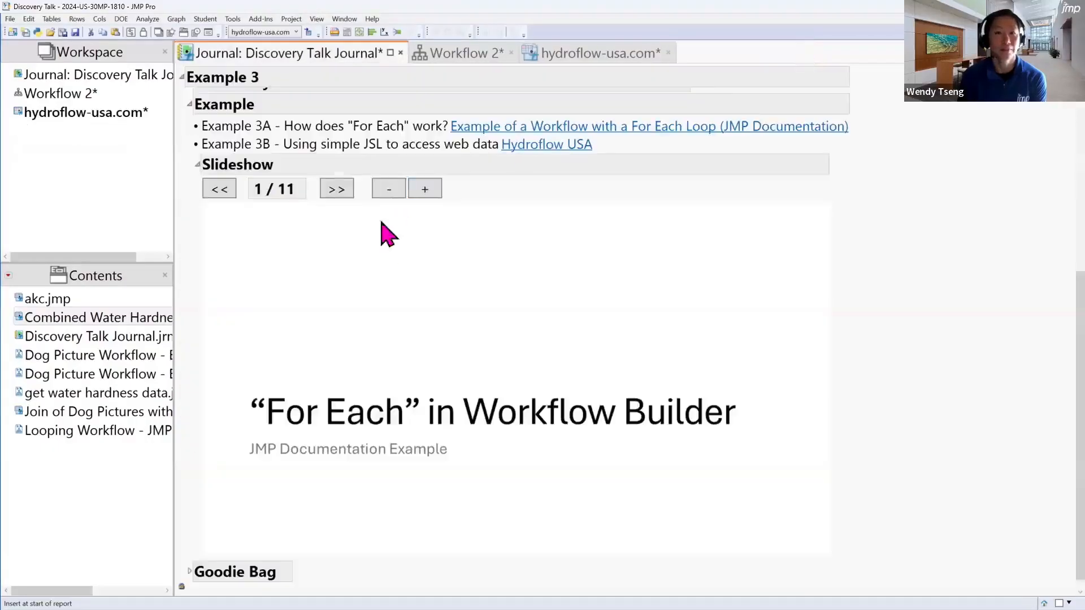
pyautogui.click(338, 189)
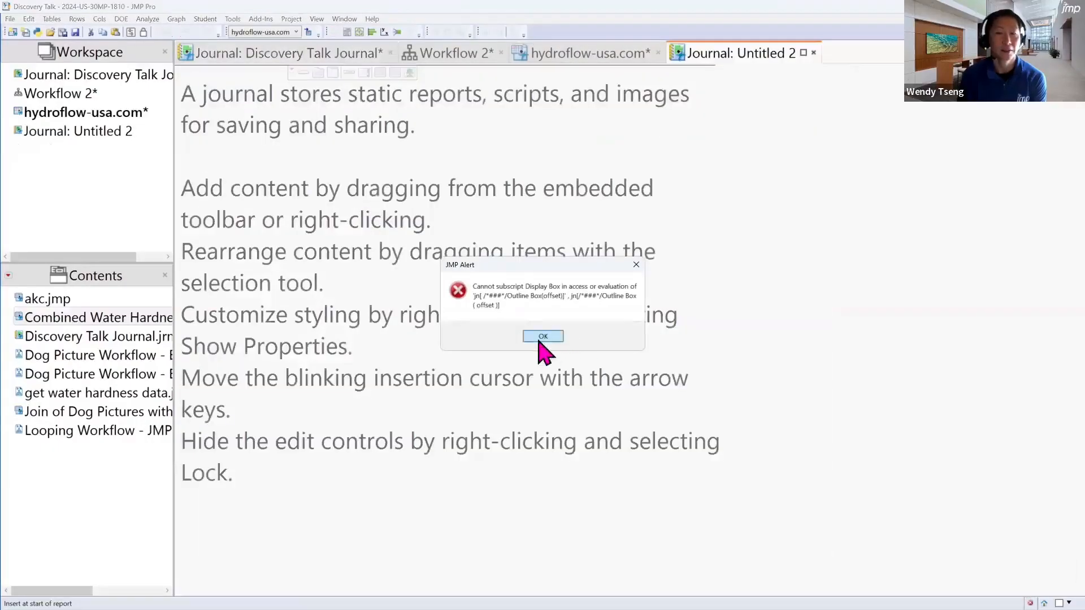
pyautogui.click(541, 338)
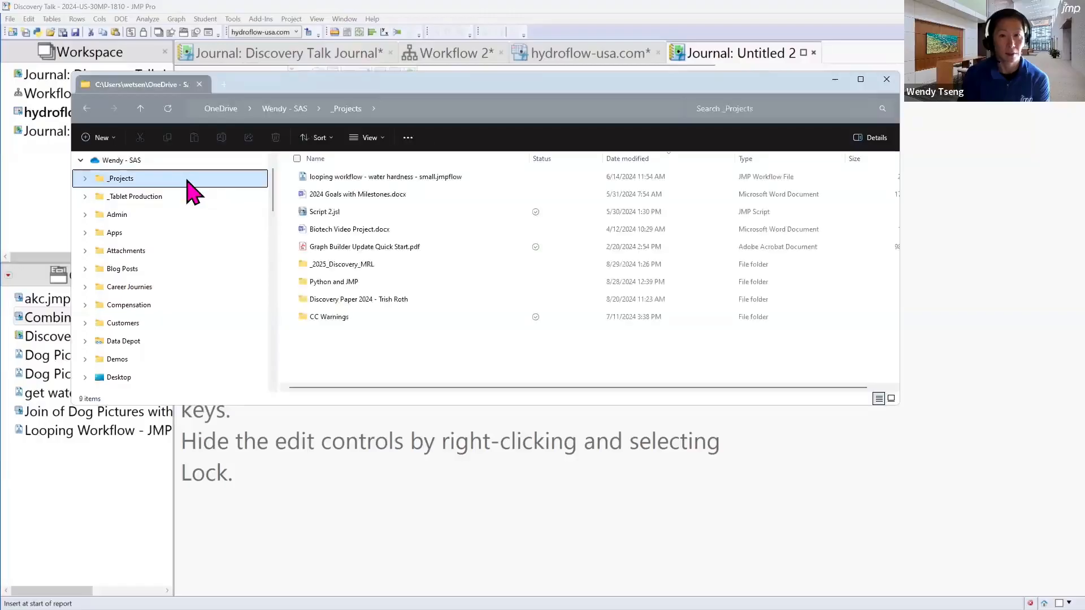
# Open For Each Explanation.pptx from the _2025_Discovery_MRL project folder in PowerPoint and minimize the file window
pyautogui.click(398, 264)
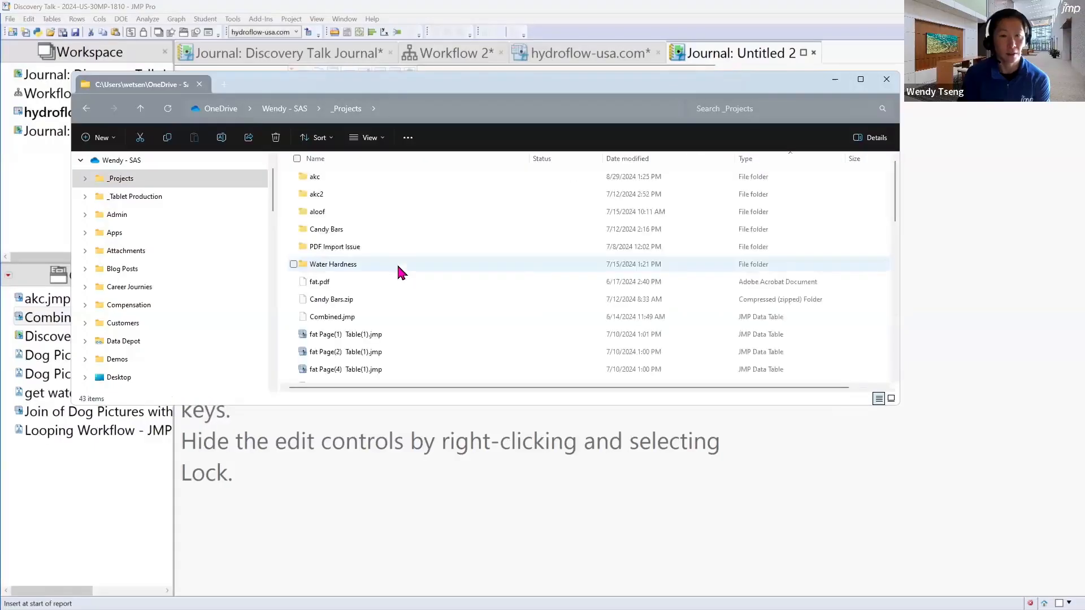
pyautogui.scroll(-10, 413, 320)
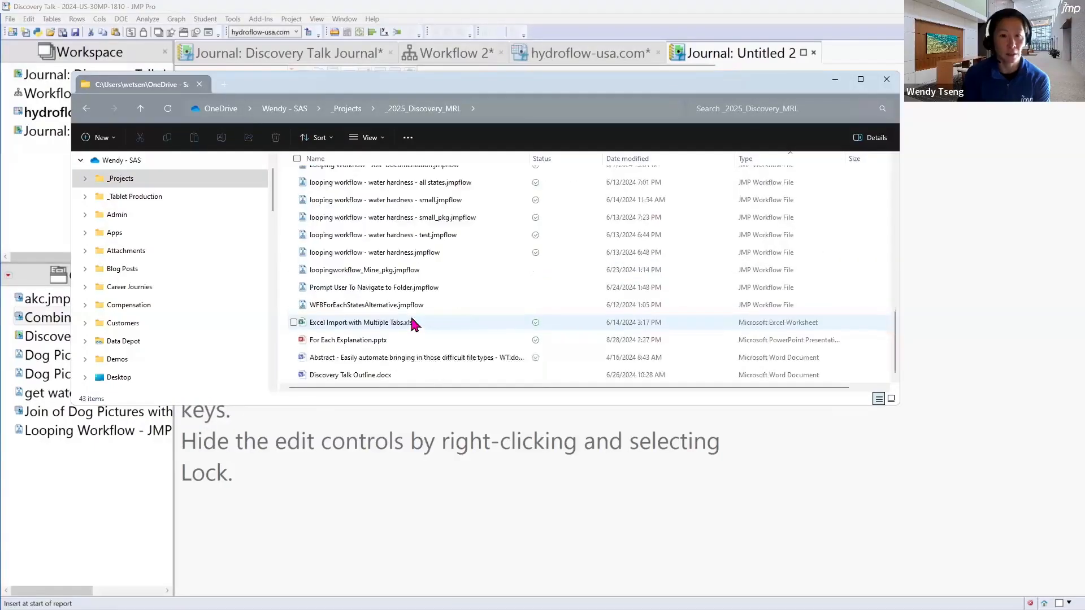
pyautogui.click(416, 340)
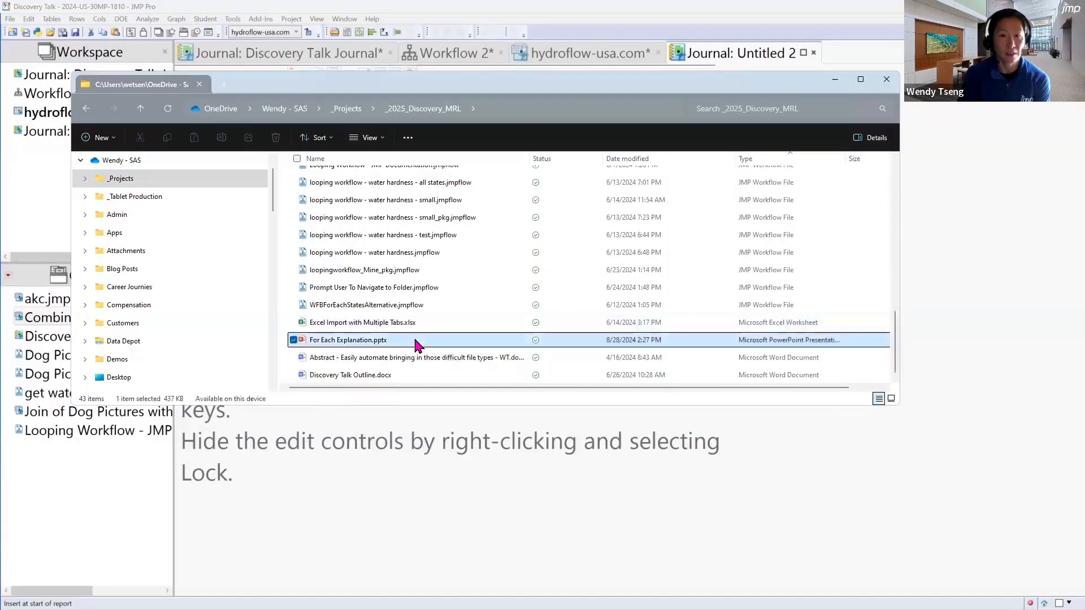
pyautogui.click(836, 80)
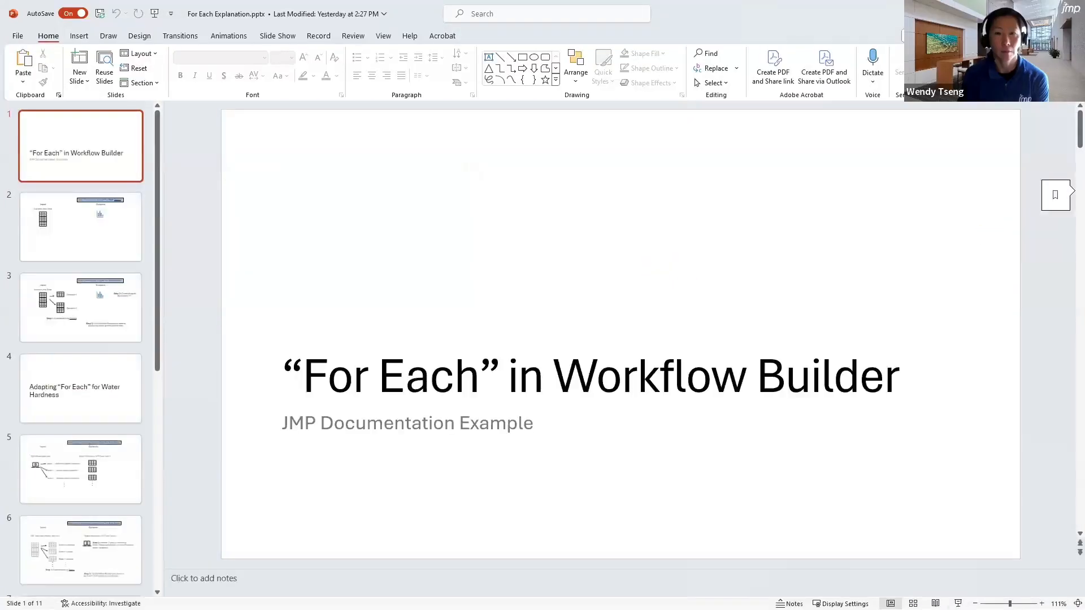
# Present the first three slides explaining For Each with the Diabetes.jmp data, end the show and switch back to JMP
pyautogui.press('F5')
pyautogui.click(407, 547)
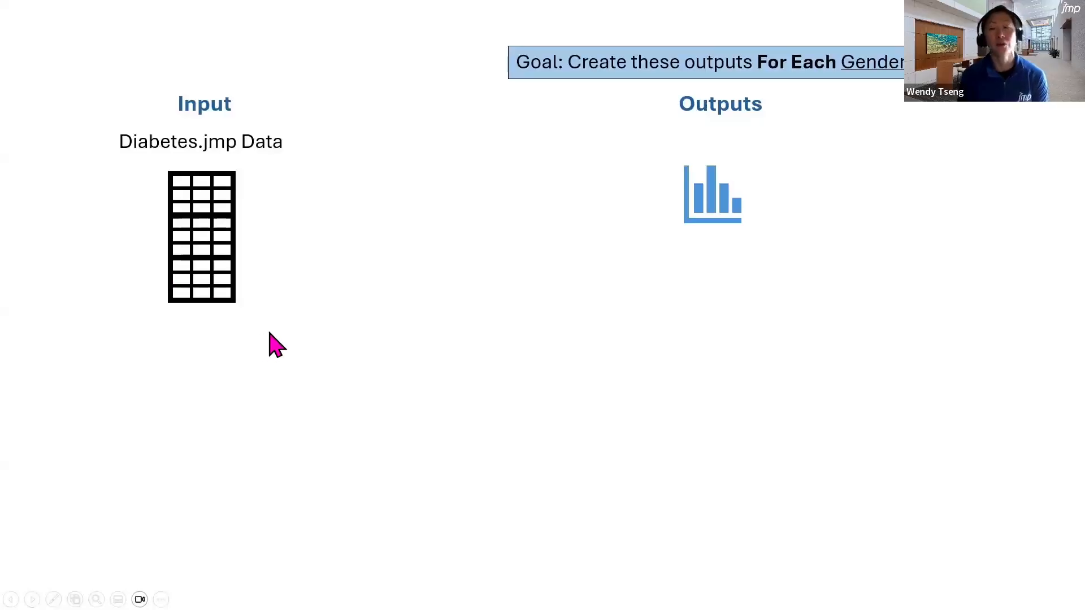
pyautogui.click(419, 353)
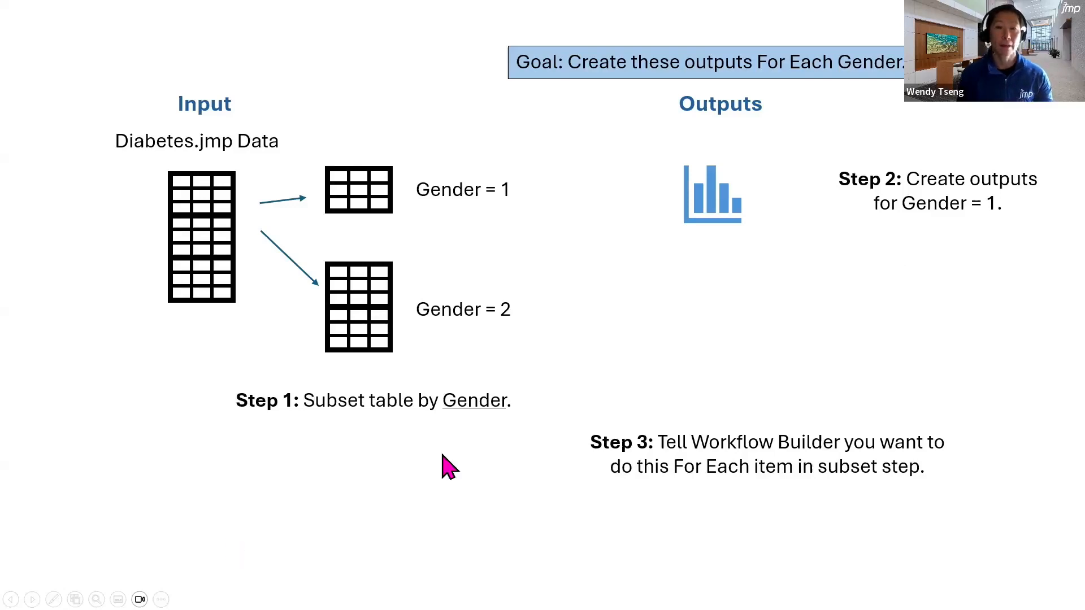
pyautogui.press('Escape')
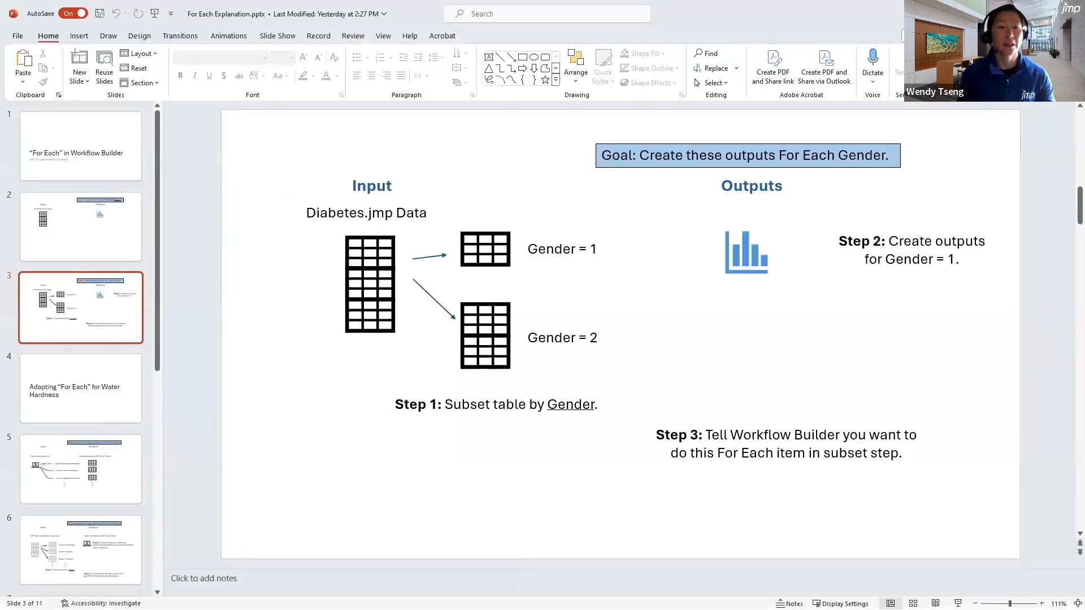
pyautogui.hotkey('alt', 'Tab')
# Close the blank untitled journal, create another new workflow in the project and start recording it
pyautogui.click(814, 53)
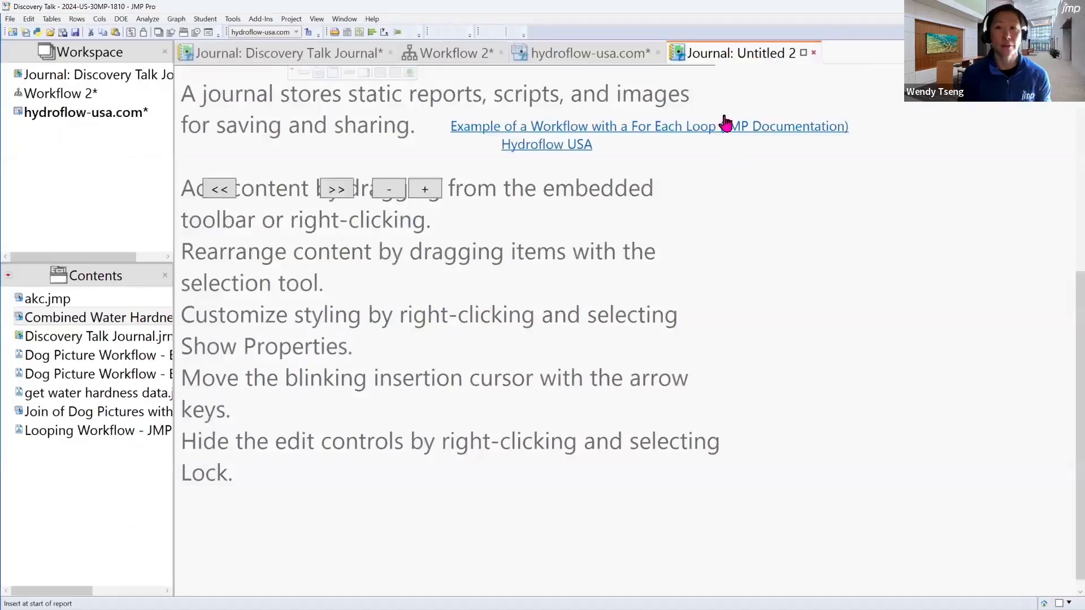
pyautogui.click(9, 19)
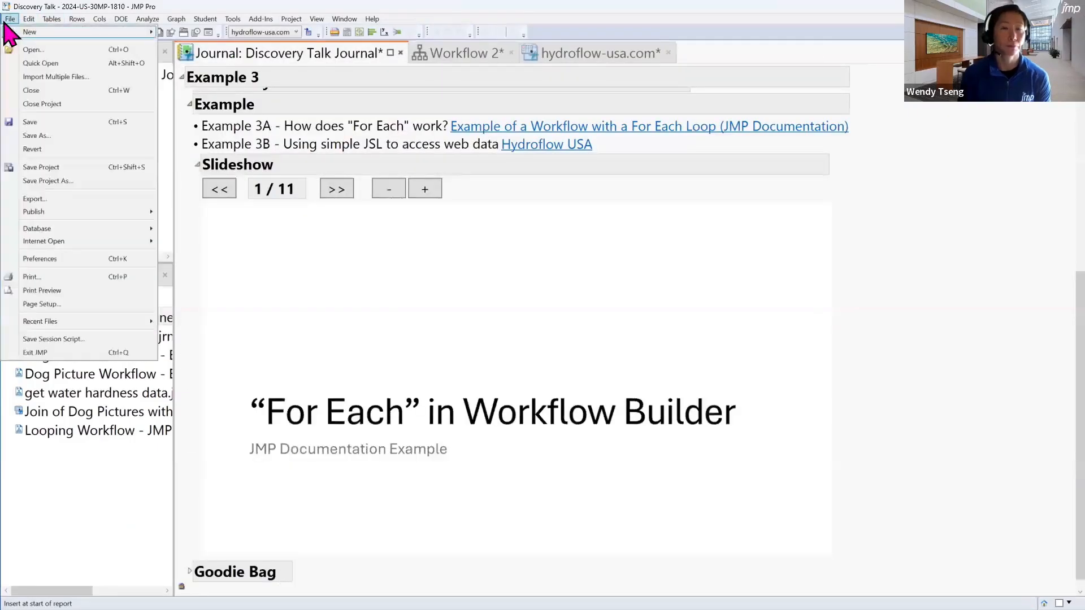
pyautogui.moveTo(33, 32)
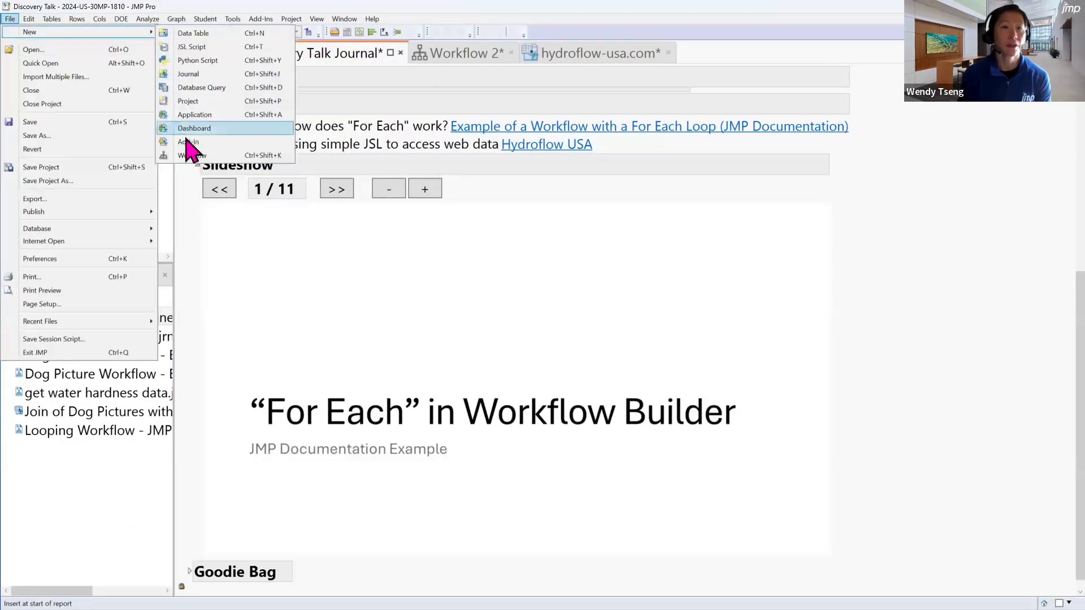
pyautogui.click(192, 155)
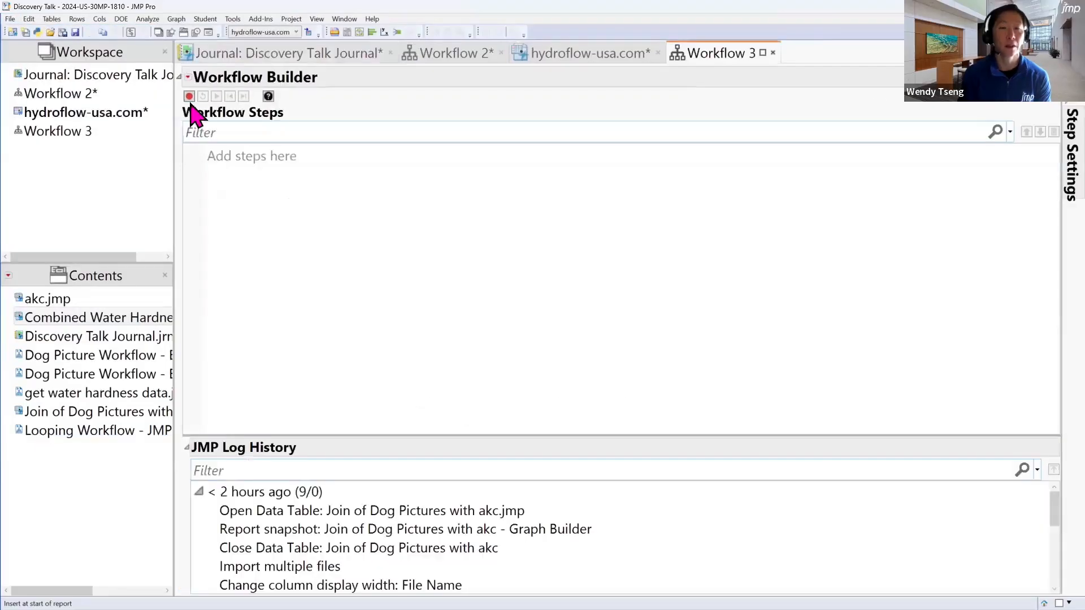
pyautogui.click(190, 97)
# Search JMP for "diabetes" and open the Diabetes.jmp sample data table
pyautogui.moveTo(260, 6); pyautogui.dragTo(254, 55)
pyautogui.click(365, 70)
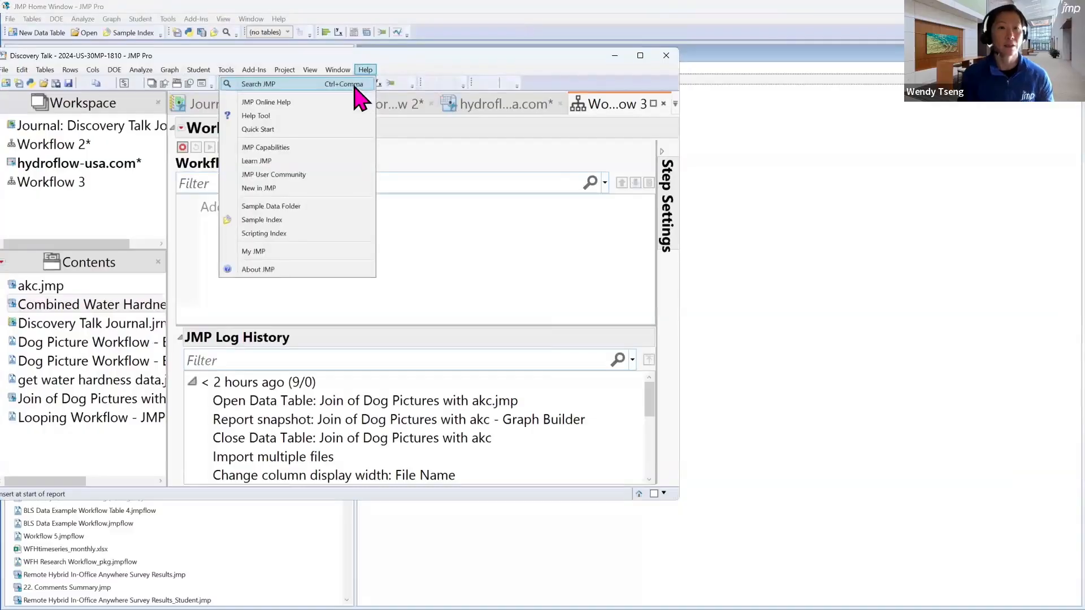
pyautogui.click(355, 85)
pyautogui.write('diabetes')
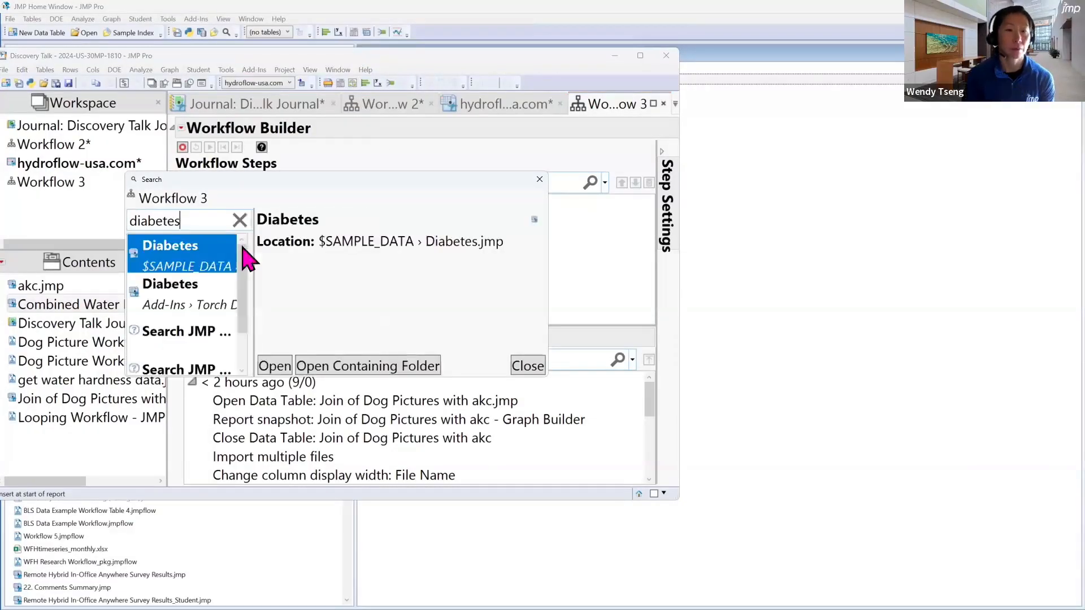
pyautogui.press('Return')
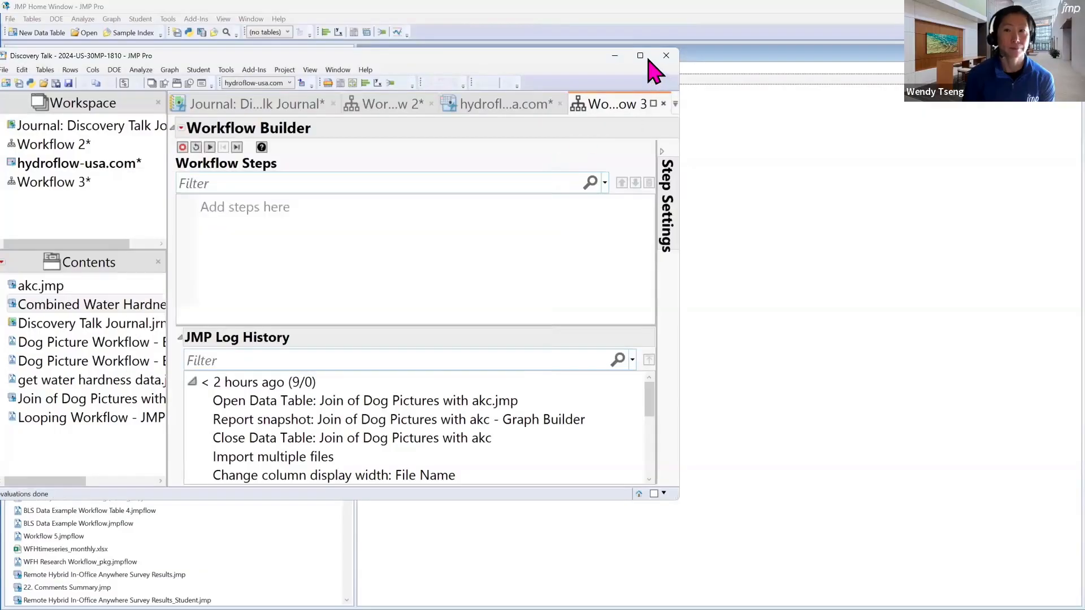
# Maximize the project window and highlight the Gender 1 rows followed by the Gender 2 rows in the Diabetes table
pyautogui.click(644, 58)
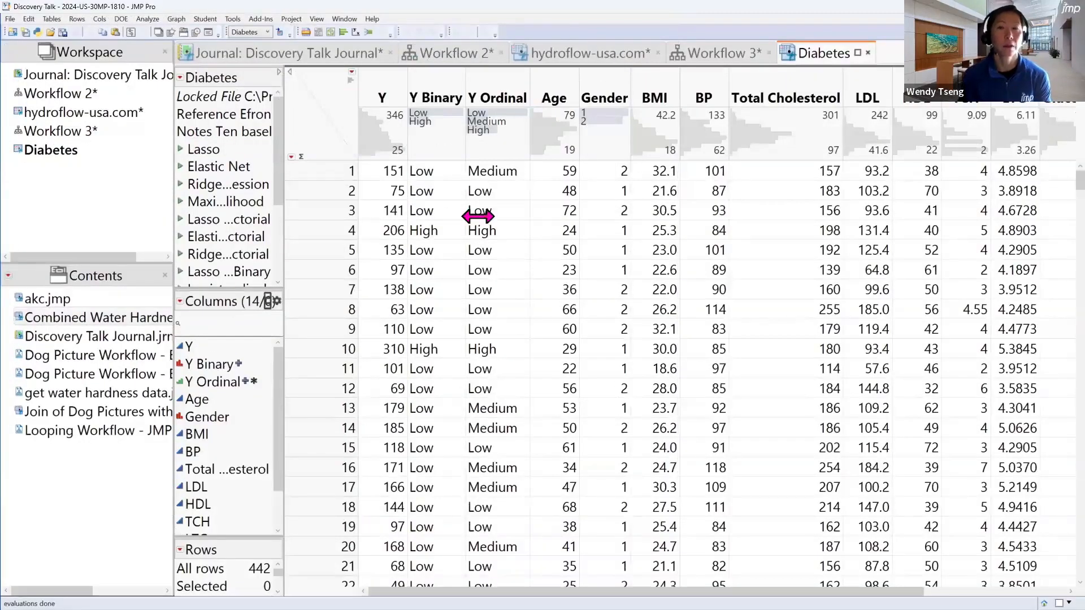
pyautogui.click(615, 113)
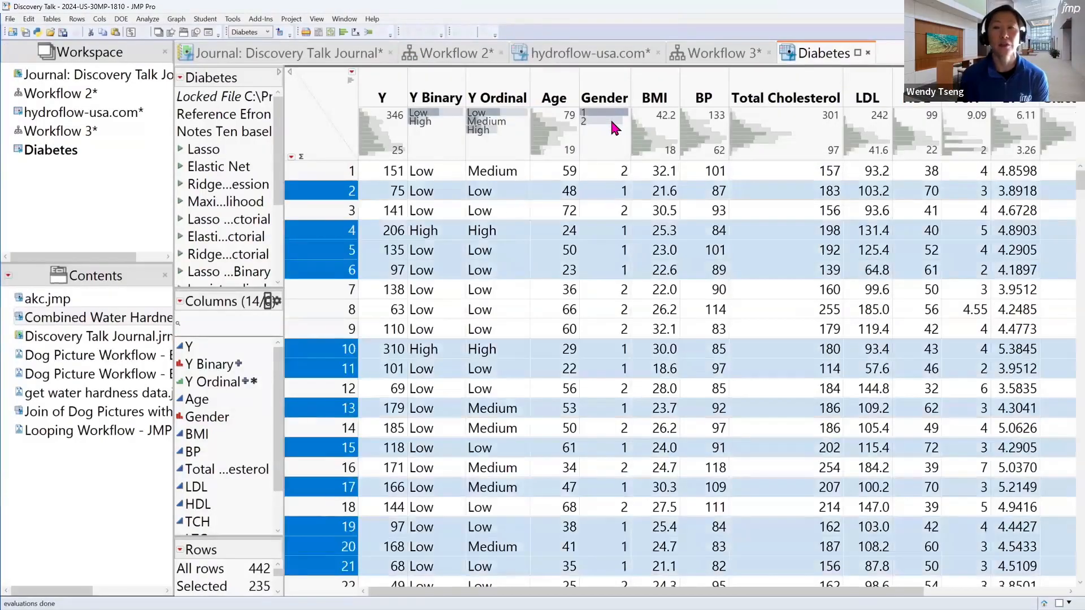
pyautogui.click(615, 121)
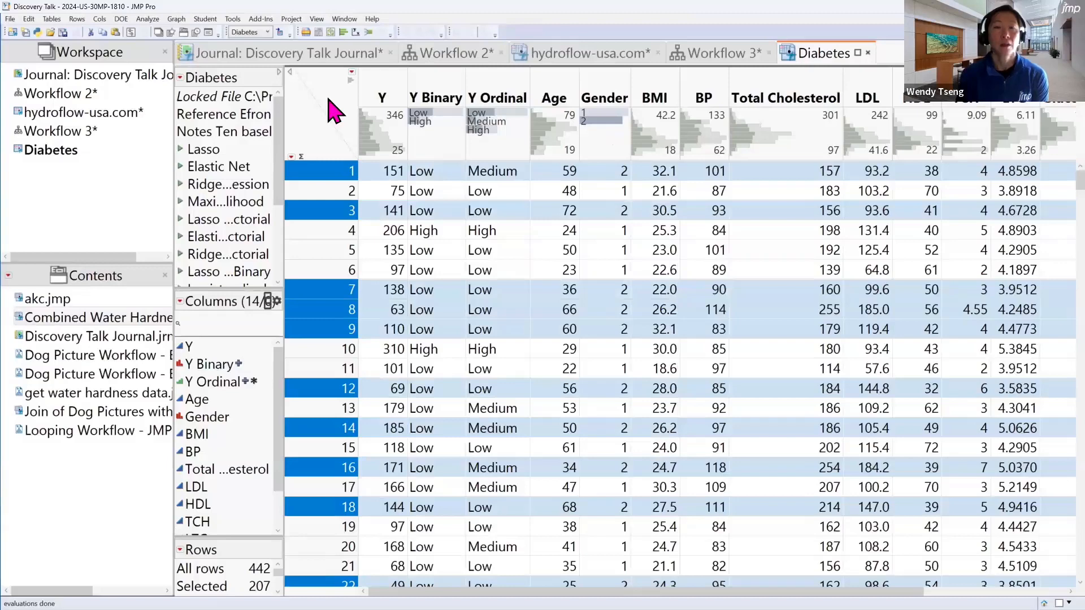
# Try subsetting only the selected Diabetes rows by Gender, and close the resulting table without saving
pyautogui.click(47, 20)
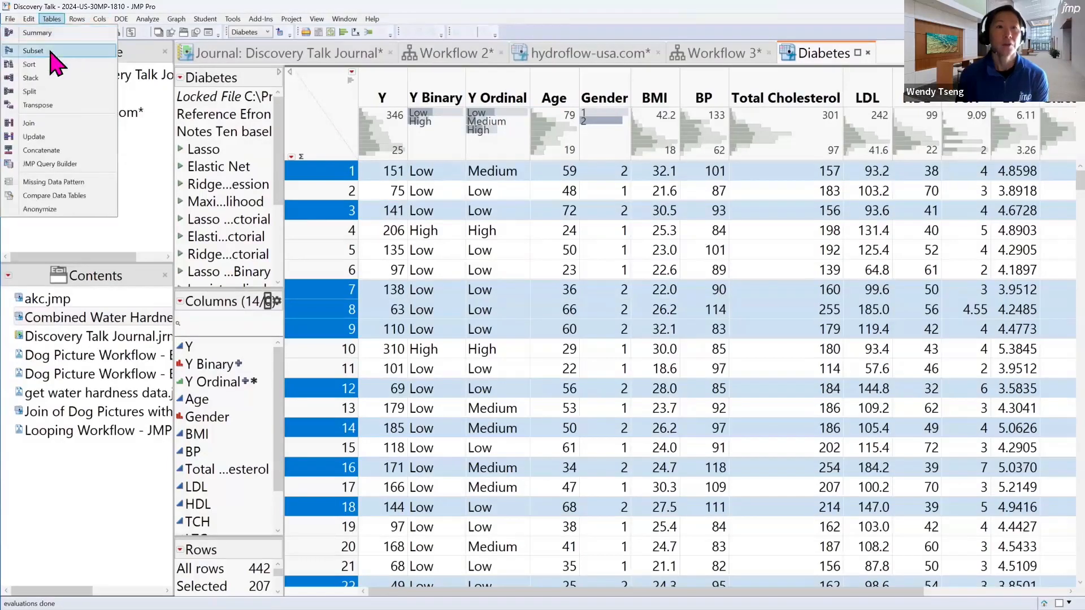
pyautogui.click(50, 51)
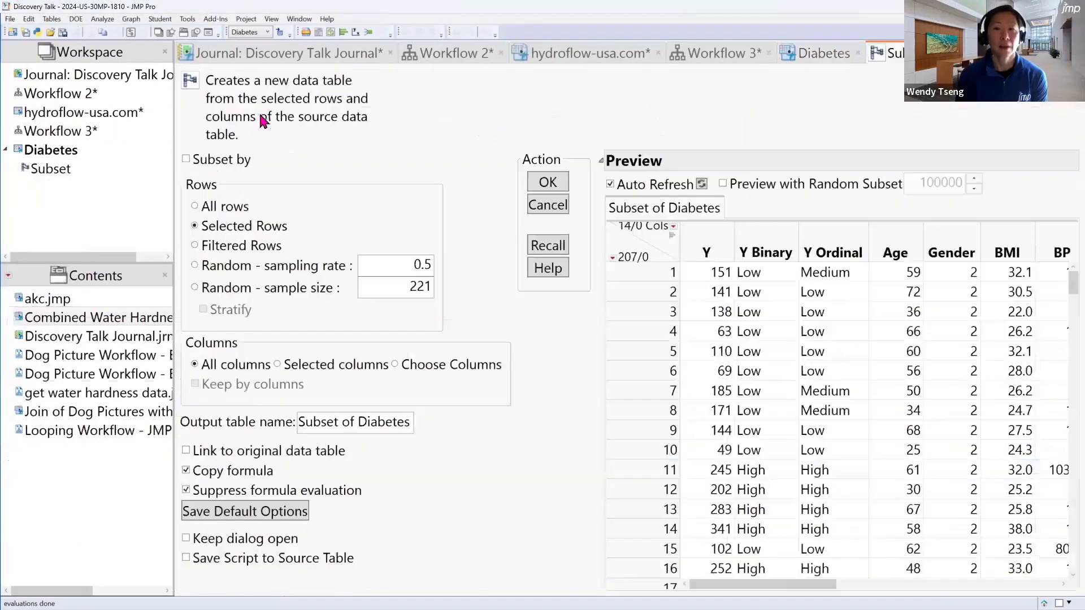
pyautogui.click(225, 168)
pyautogui.scroll(-1, 286, 252)
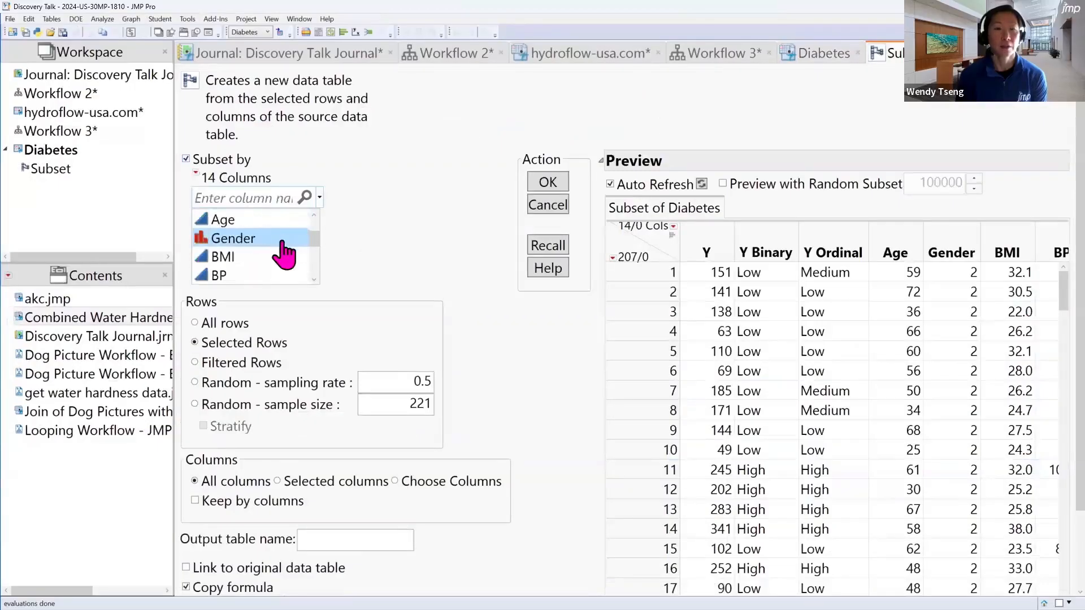
pyautogui.click(283, 240)
pyautogui.click(548, 182)
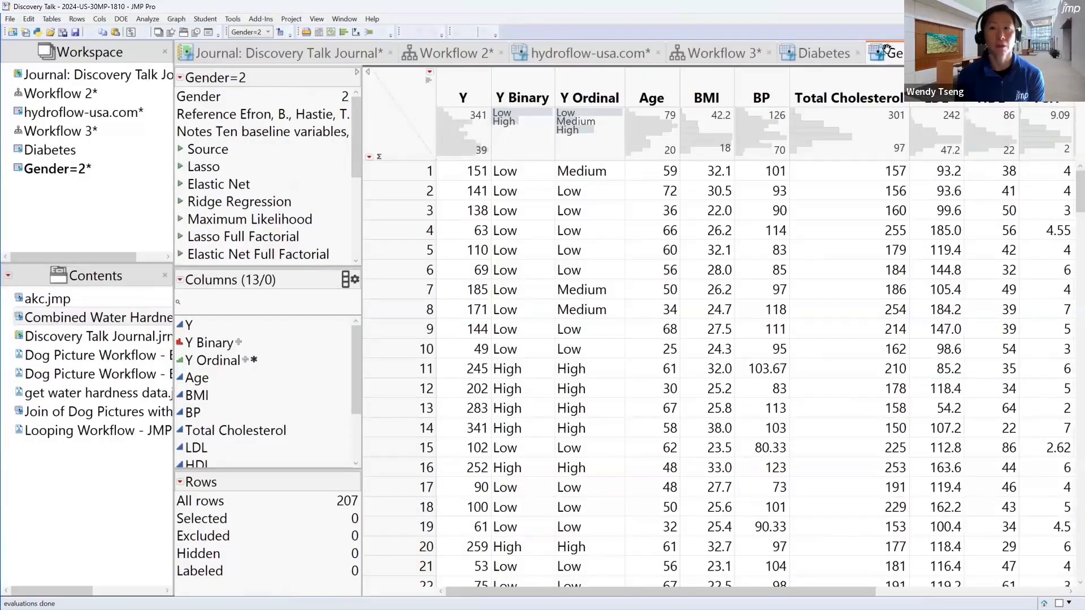
pyautogui.click(969, 52)
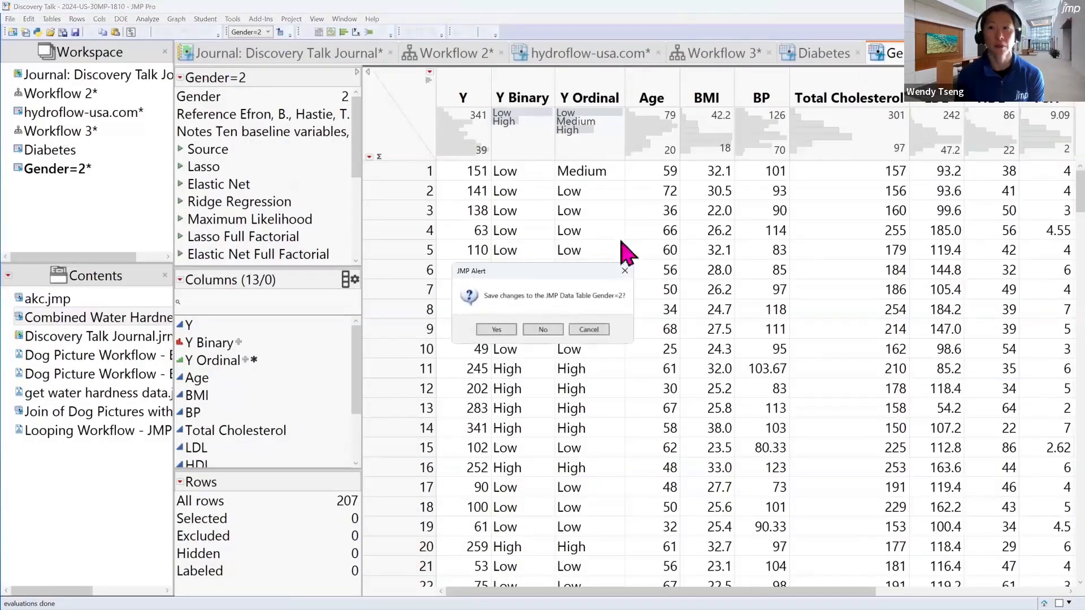
pyautogui.click(543, 328)
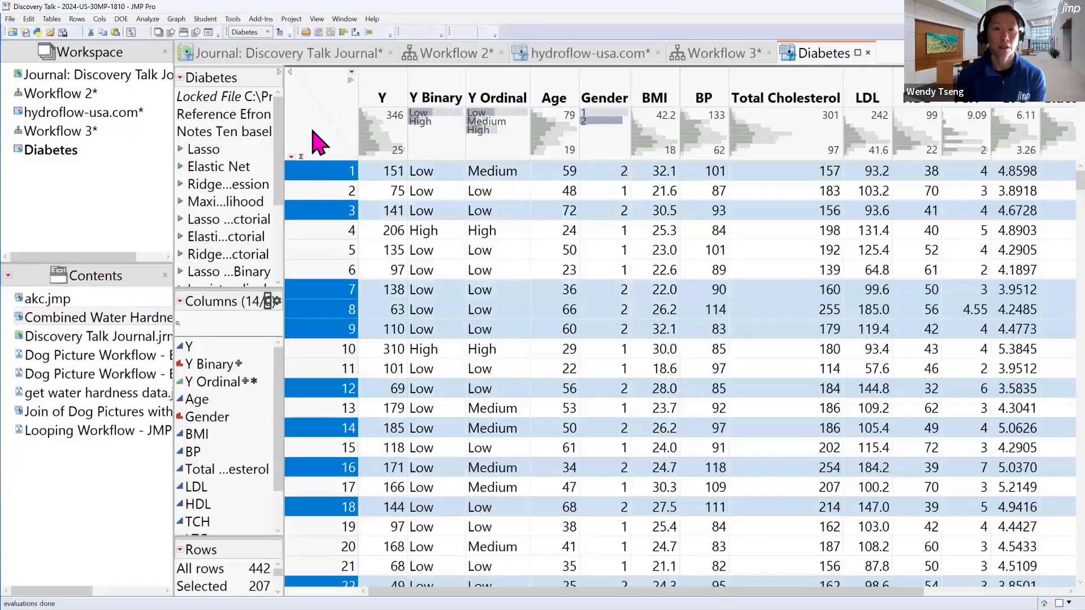
# Clear the row selection, subset all rows of the Diabetes table by Gender and view both resulting tables
pyautogui.click(313, 132)
pyautogui.click(52, 19)
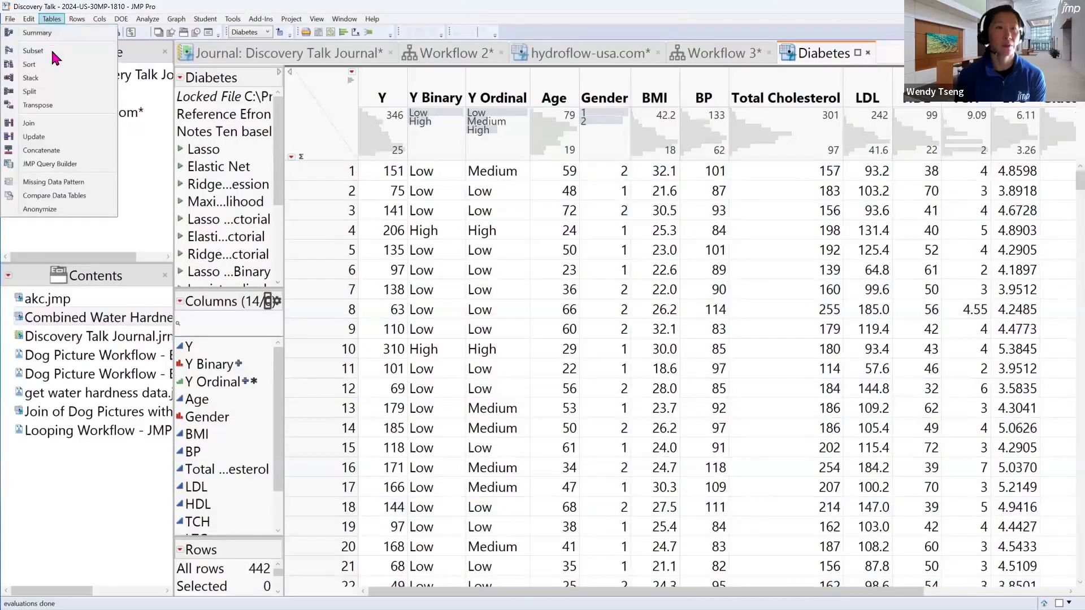
pyautogui.click(51, 50)
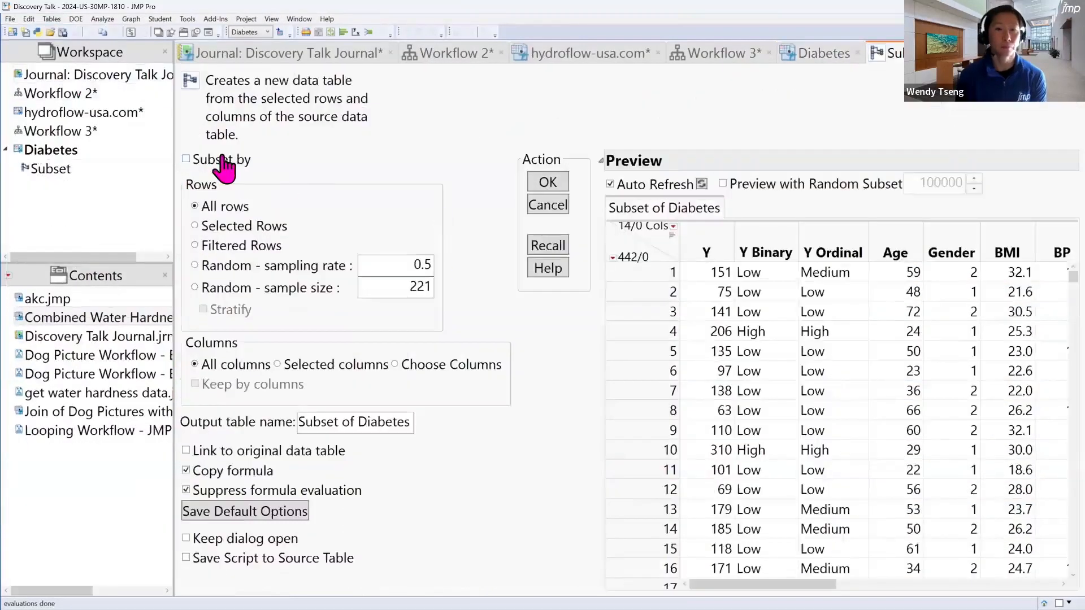
pyautogui.click(210, 160)
pyautogui.scroll(-2, 294, 242)
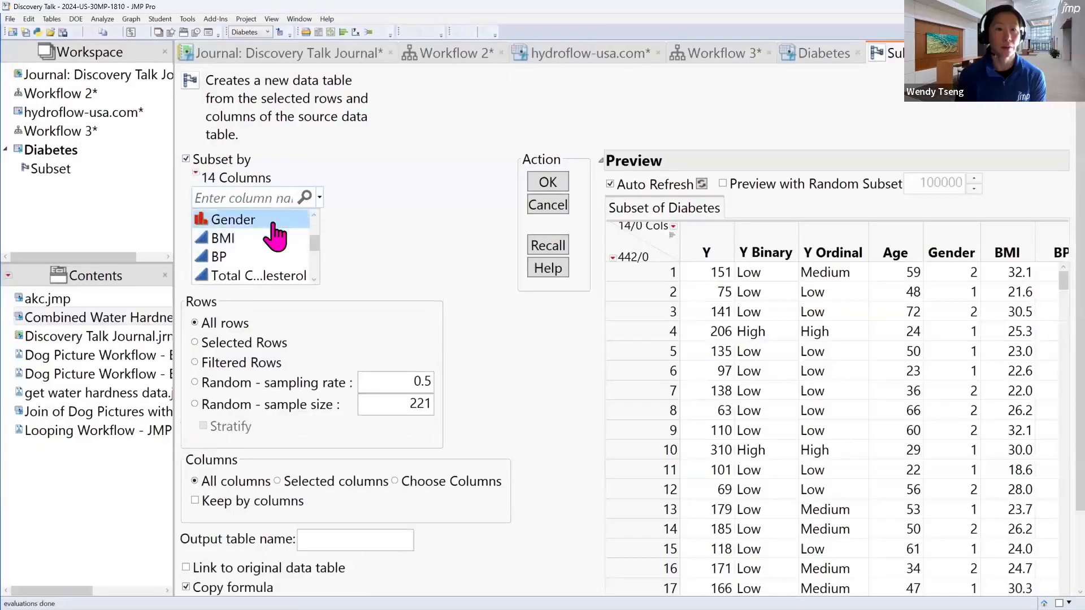
pyautogui.click(274, 225)
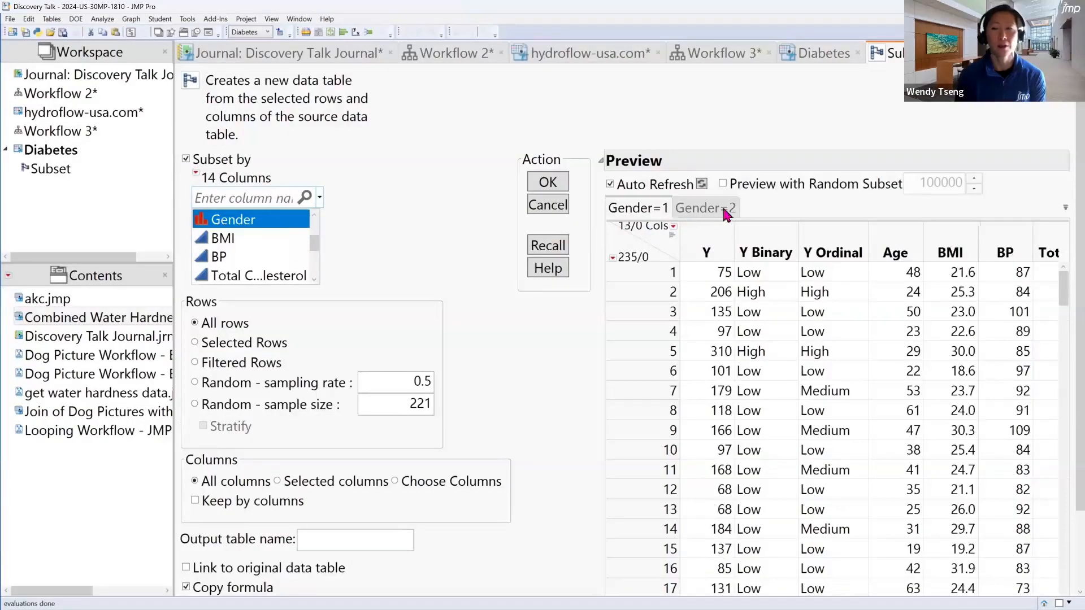
pyautogui.click(701, 209)
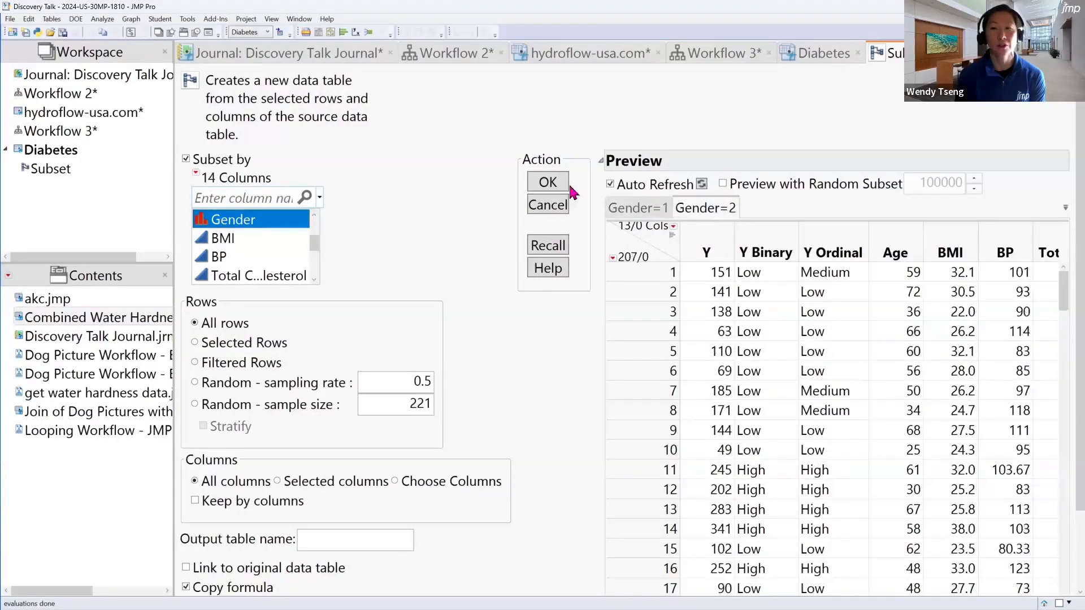
pyautogui.click(544, 182)
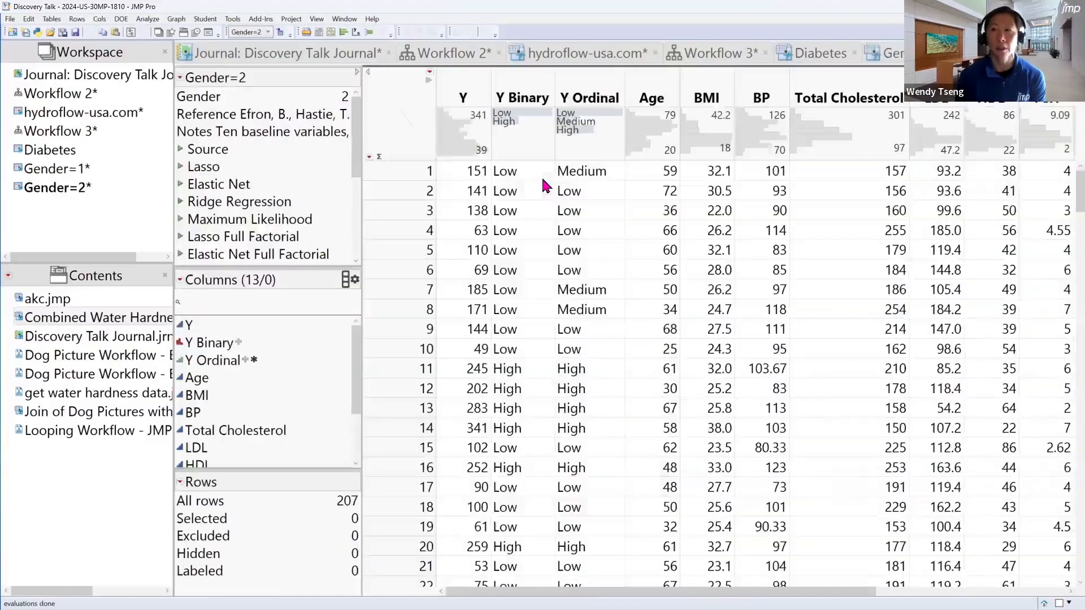
pyautogui.click(921, 53)
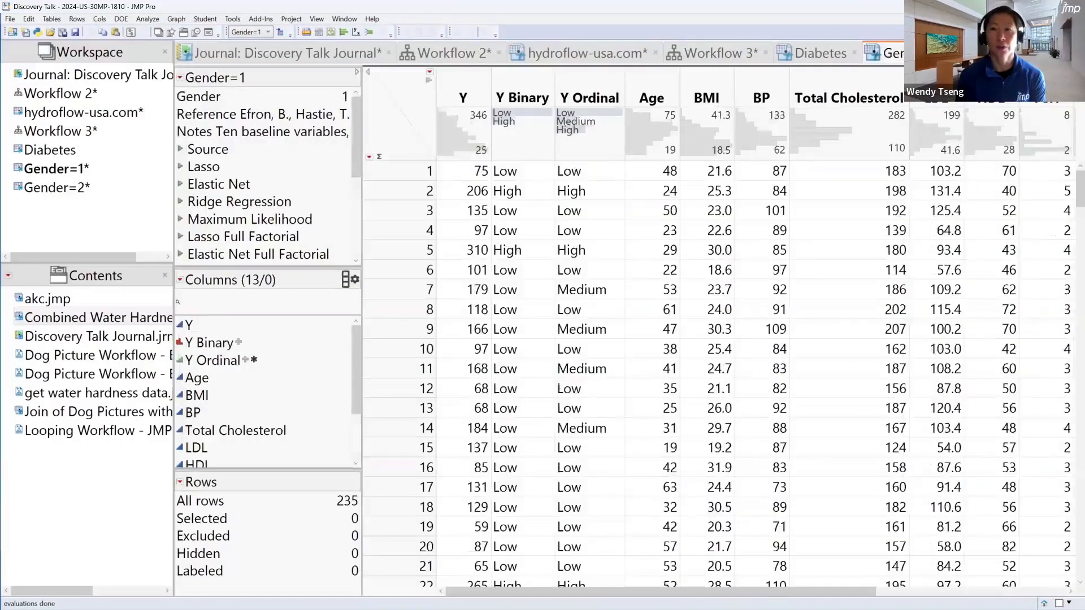
pyautogui.click(1026, 53)
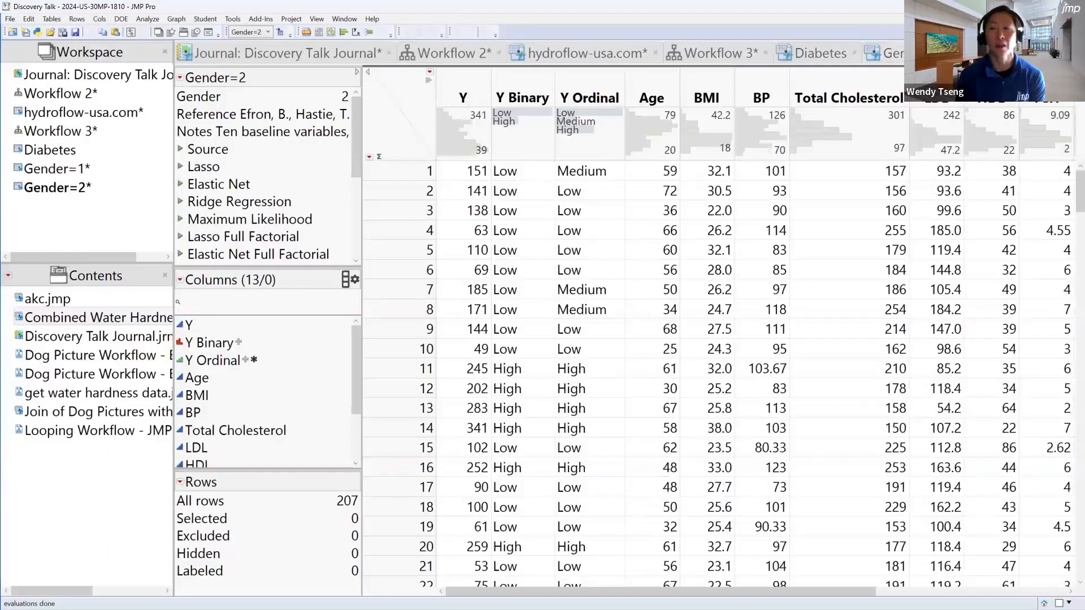
# Run a Distribution of Y Binary, BMI and Total Cholesterol on the Gender=1 table and close the report
pyautogui.click(922, 53)
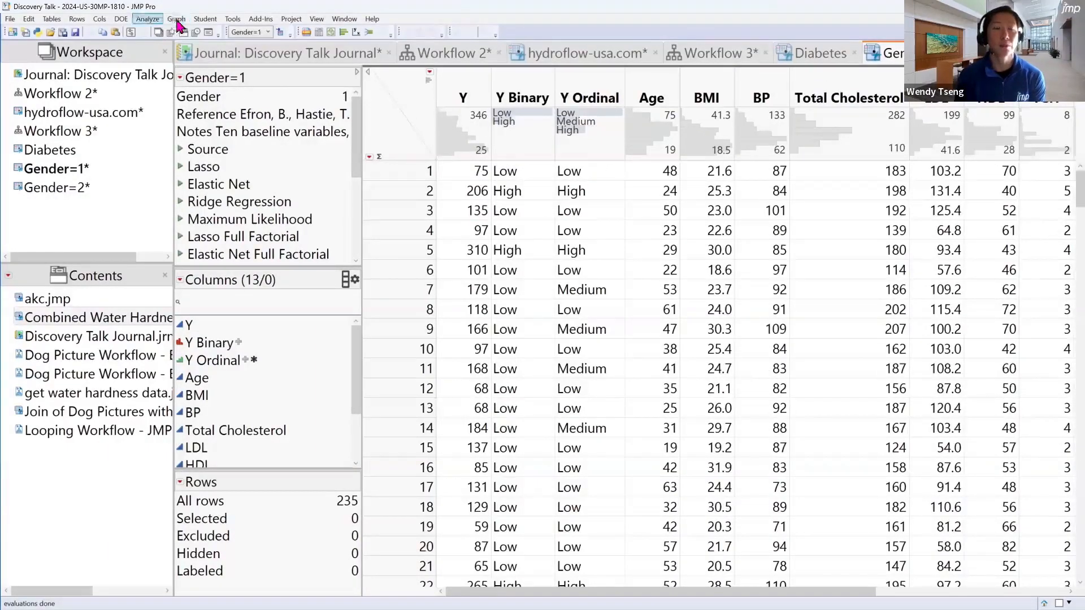
pyautogui.click(148, 19)
pyautogui.click(153, 35)
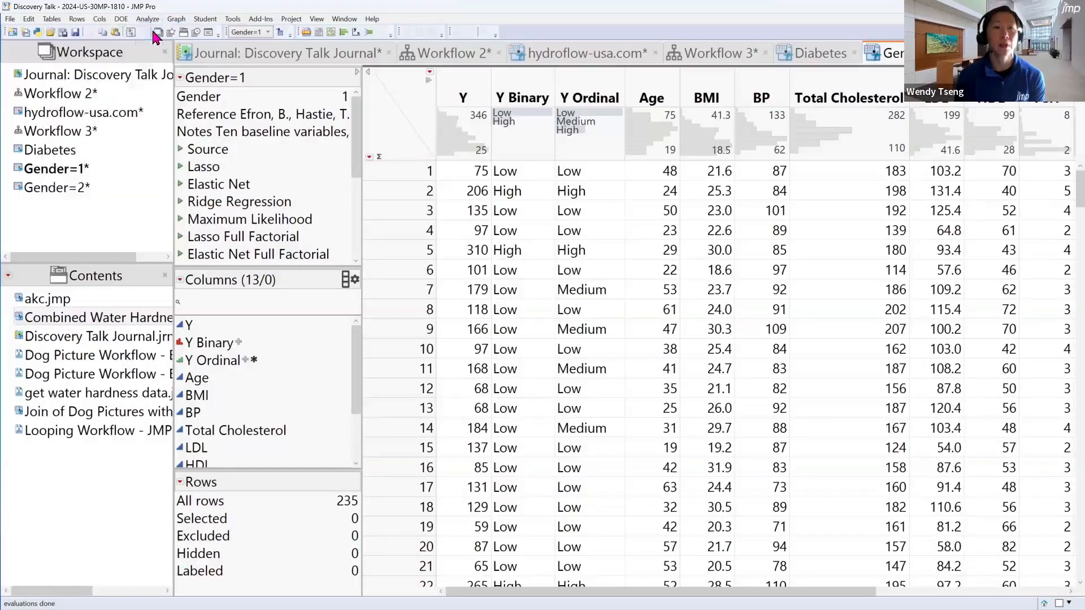
pyautogui.click(254, 172)
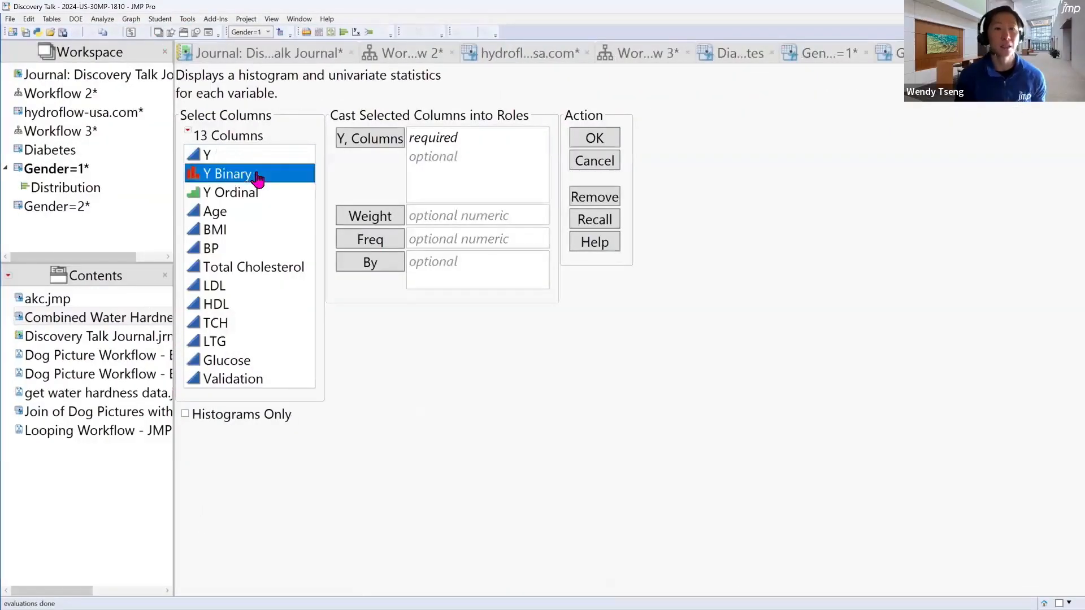
pyautogui.keyDown('ctrl'); pyautogui.click(264, 229); pyautogui.keyUp('ctrl')
pyautogui.keyDown('ctrl'); pyautogui.click(266, 266); pyautogui.keyUp('ctrl')
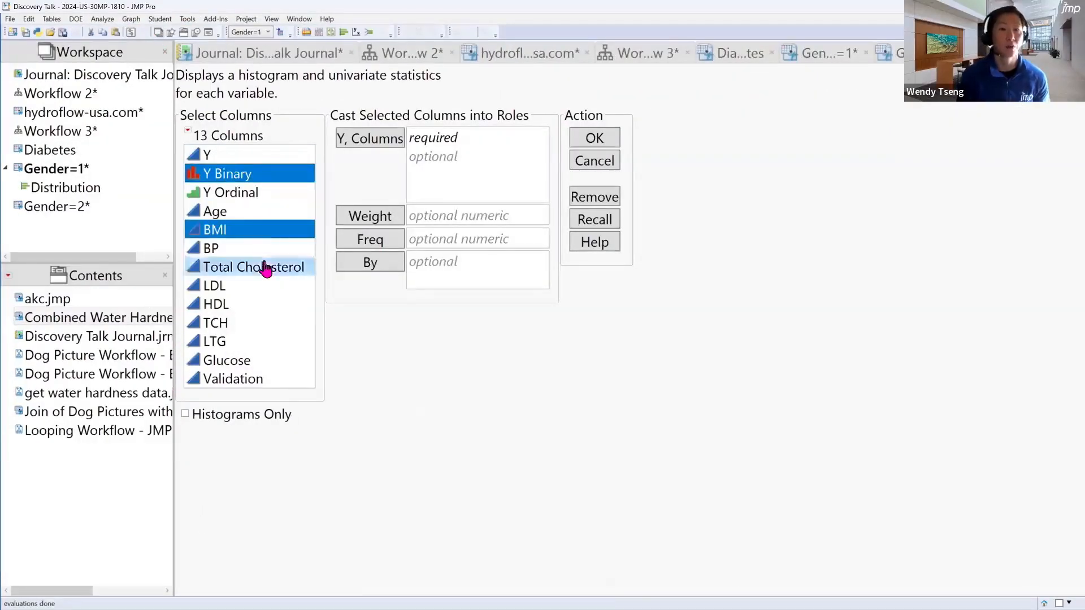
pyautogui.click(377, 148)
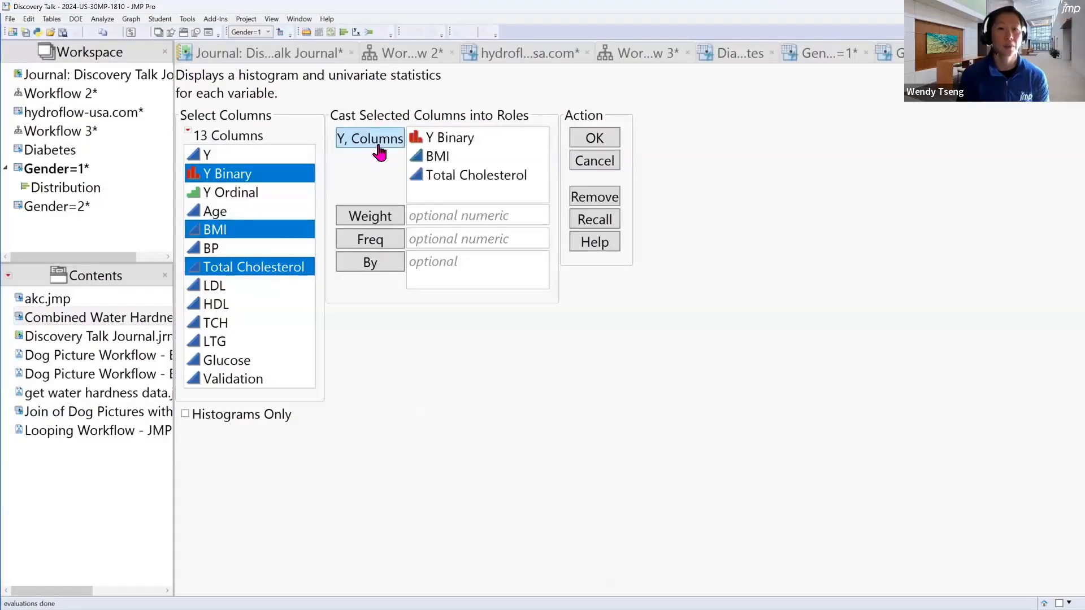
pyautogui.click(601, 141)
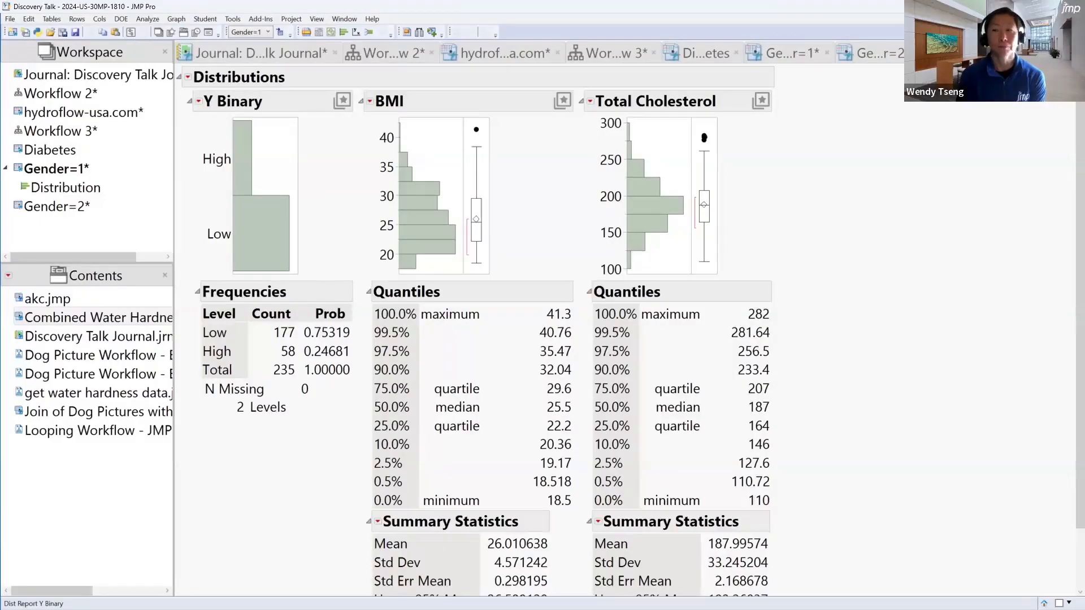
pyautogui.click(1067, 52)
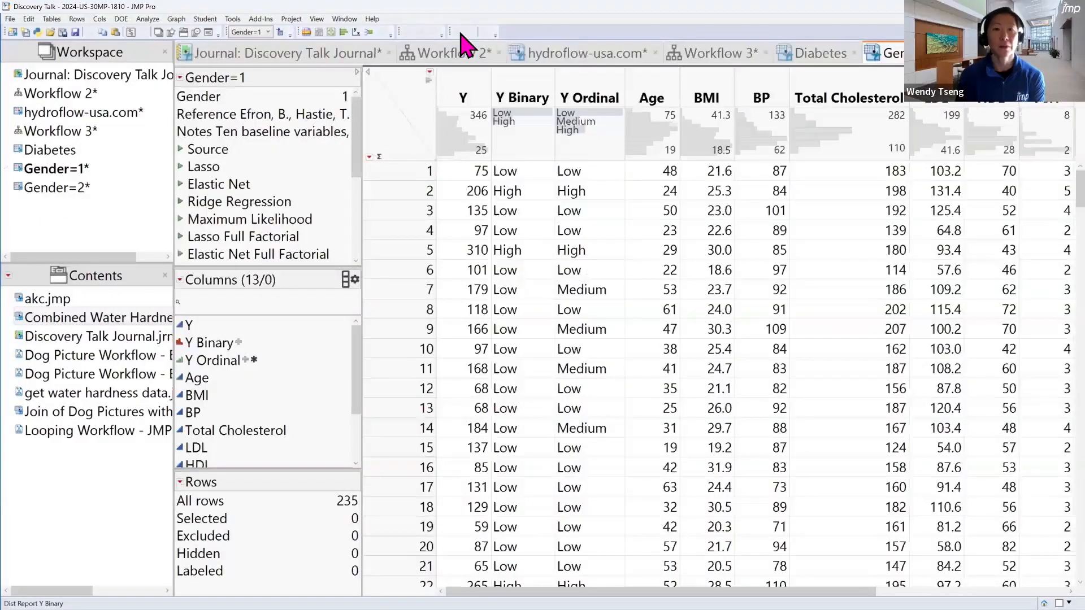
# Examine the recorded steps in Workflow 3, from the first table subset to the Gender=1 Distribution report snapshot
pyautogui.click(735, 58)
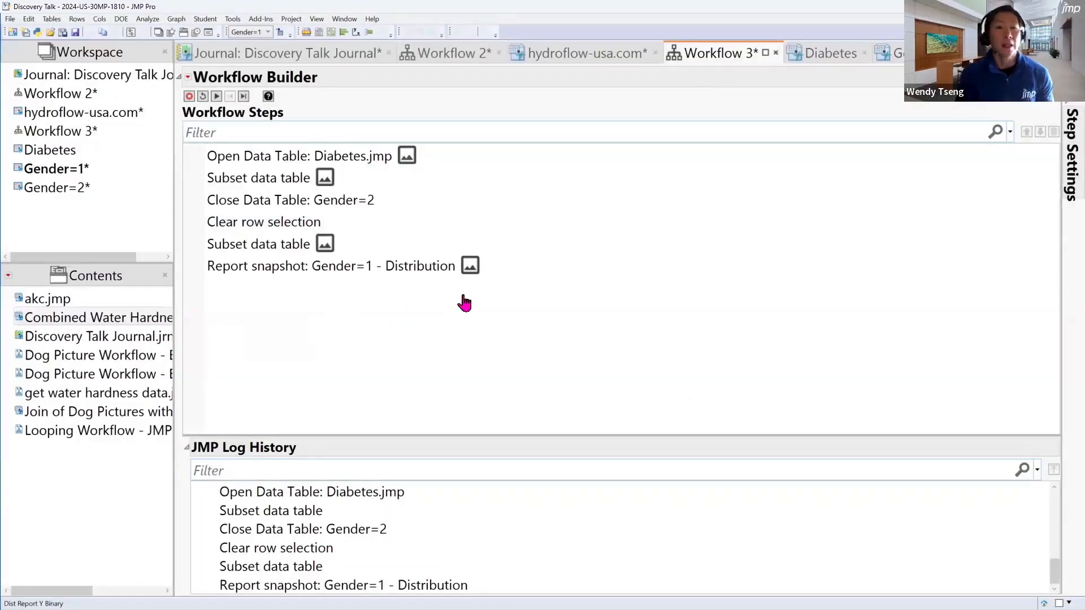
pyautogui.click(370, 274)
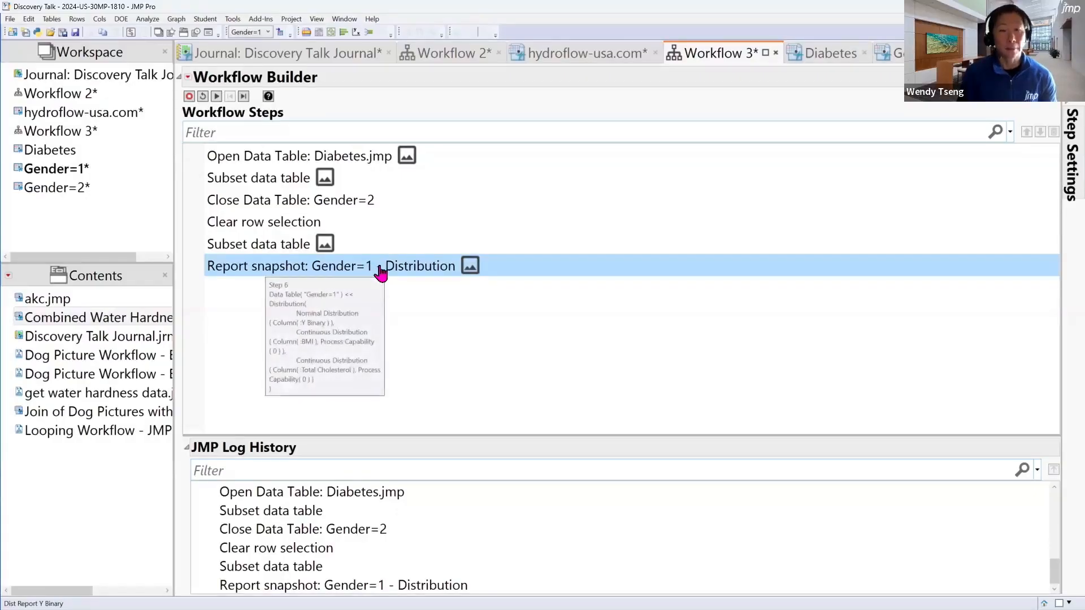
pyautogui.click(358, 205)
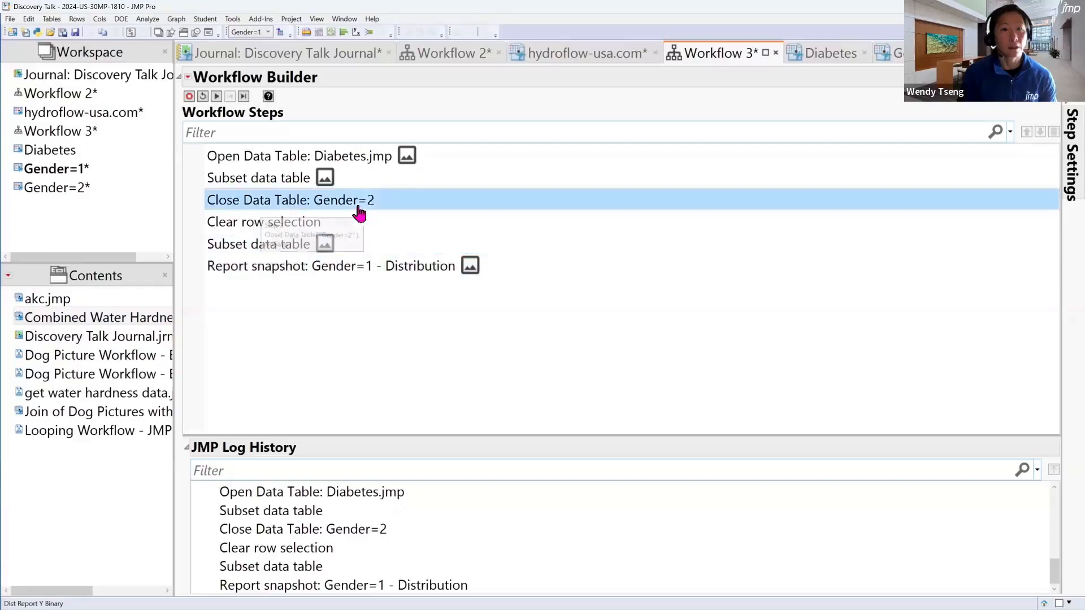
pyautogui.click(360, 182)
pyautogui.click(461, 244)
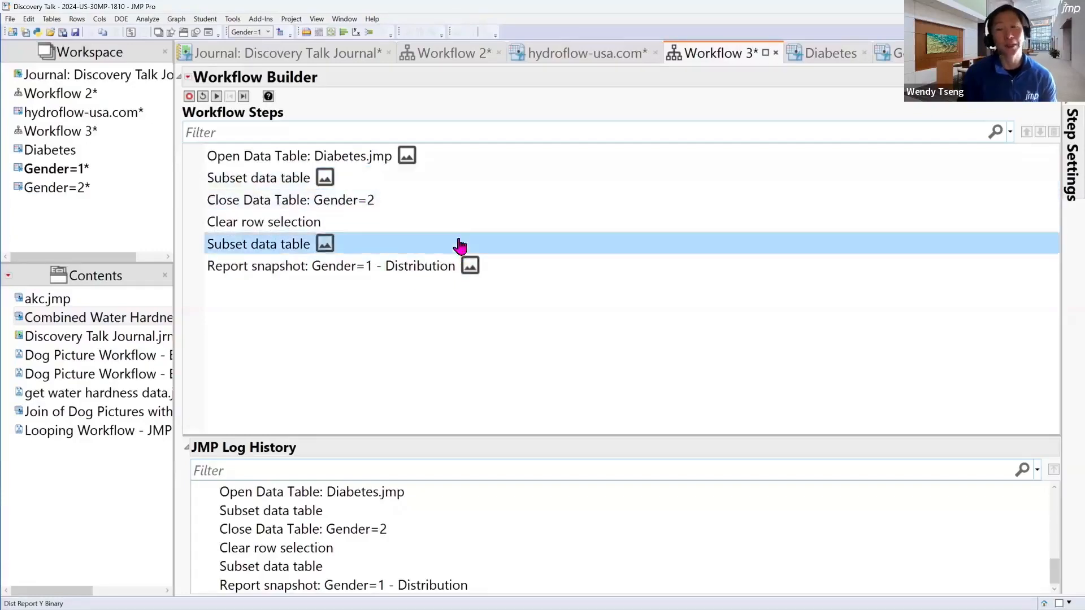
pyautogui.click(451, 222)
pyautogui.click(429, 200)
pyautogui.click(419, 182)
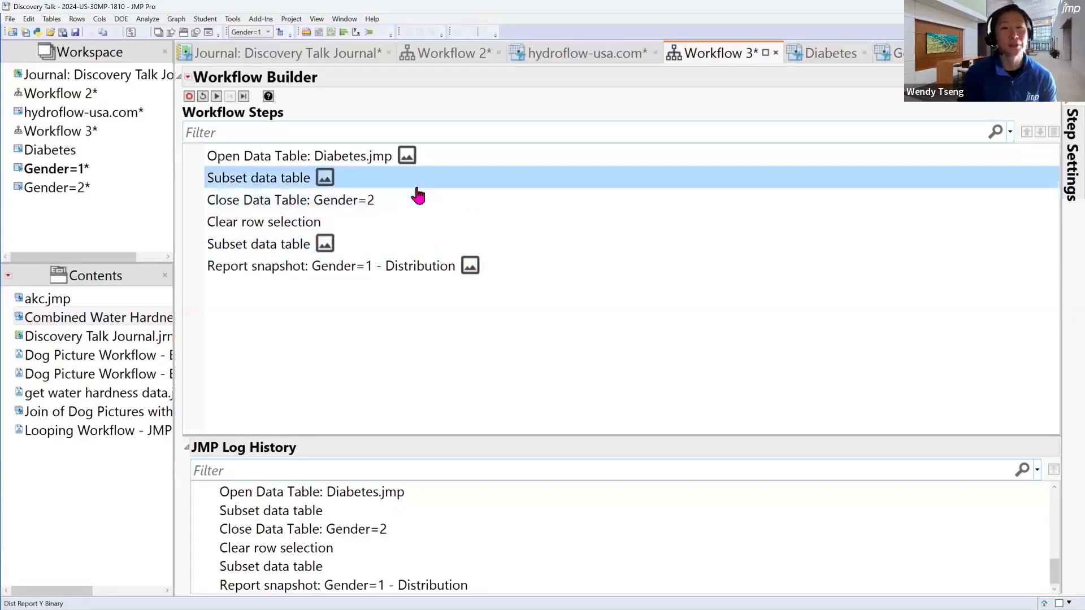
pyautogui.click(418, 199)
pyautogui.click(416, 225)
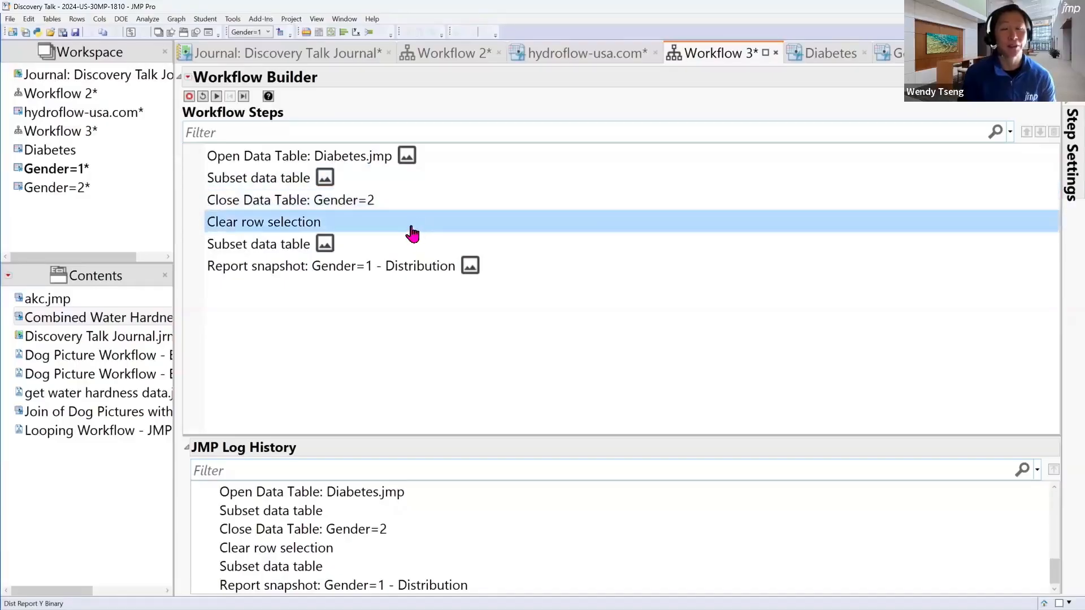
# Stop recording Workflow 3 and delete its first subset step, the Gender=2 close step and the clear row selection step
pyautogui.moveTo(402, 186); pyautogui.dragTo(401, 197)
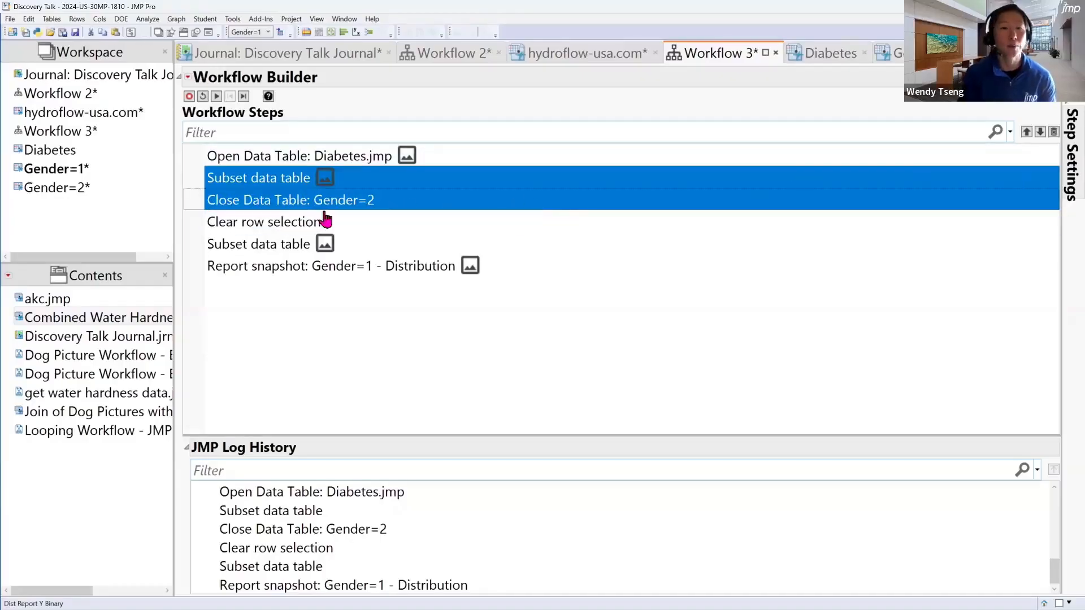
pyautogui.moveTo(303, 202); pyautogui.dragTo(326, 203)
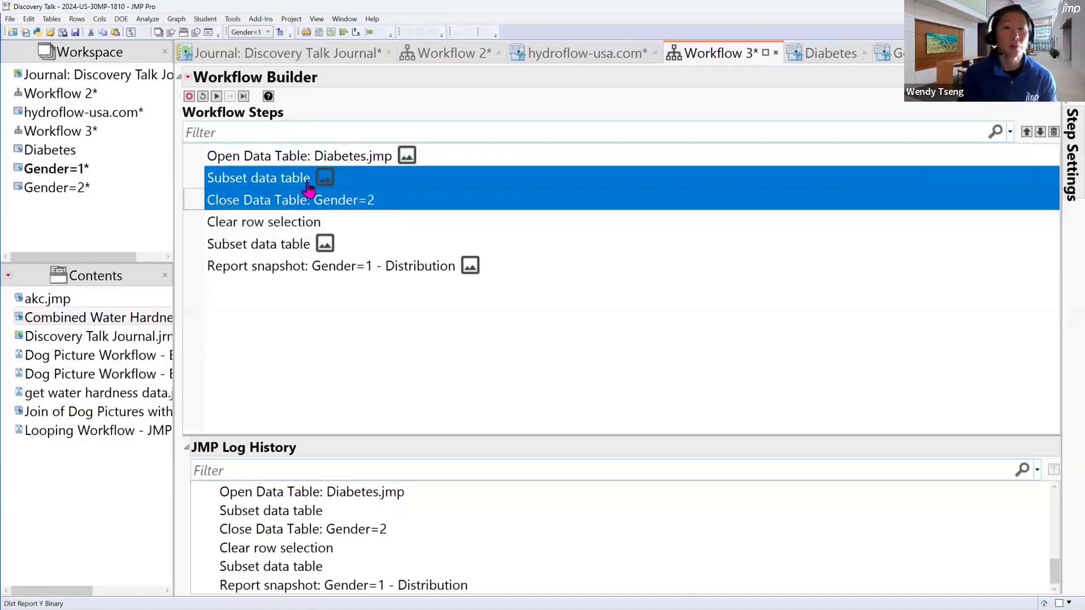
pyautogui.click(189, 97)
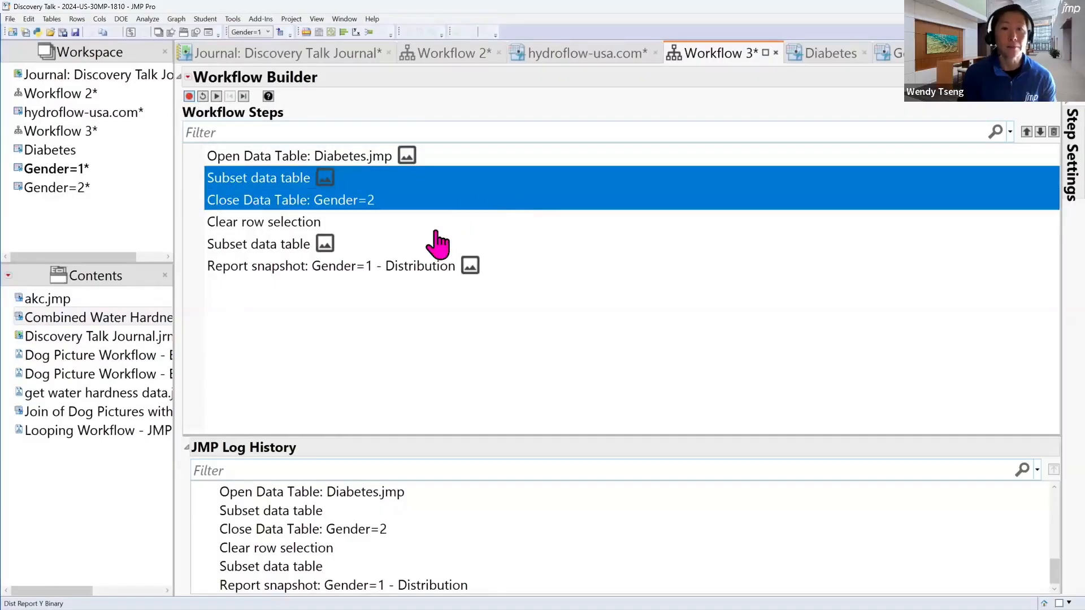
pyautogui.keyDown('shift'); pyautogui.click(479, 220); pyautogui.keyUp('shift')
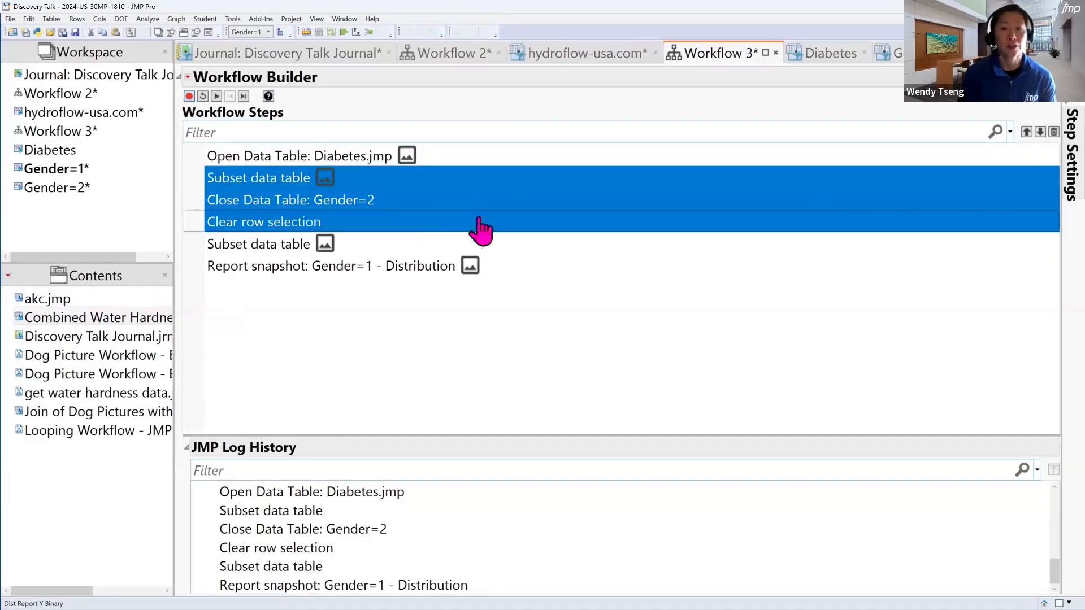
pyautogui.click(1054, 132)
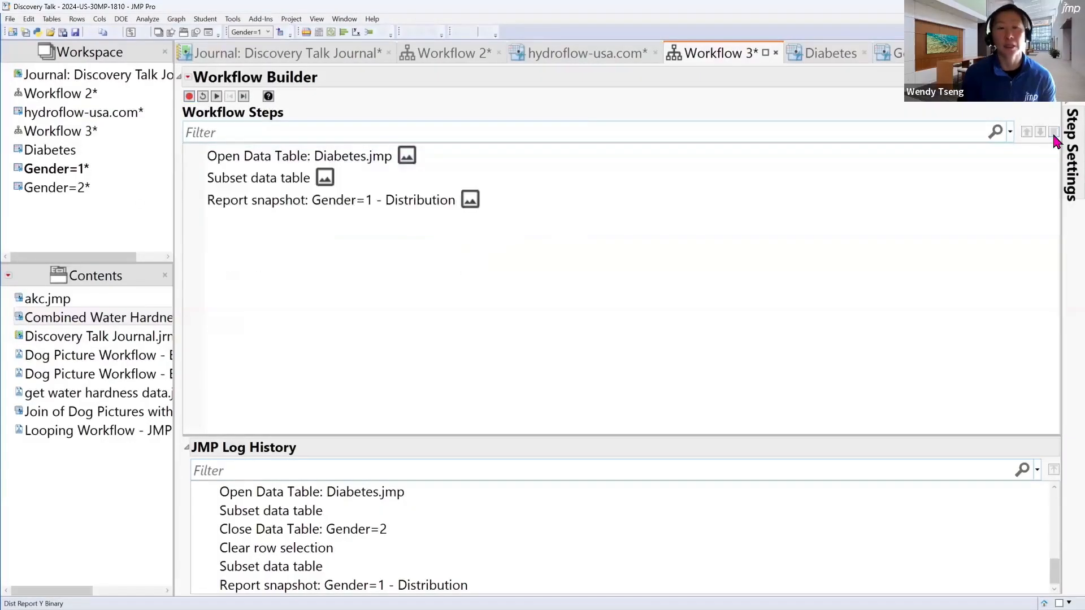
# Reset and rerun Workflow 3, and view the resulting Gender=1 and Gender=2 tables and the Gender=1 Distribution report
pyautogui.click(203, 97)
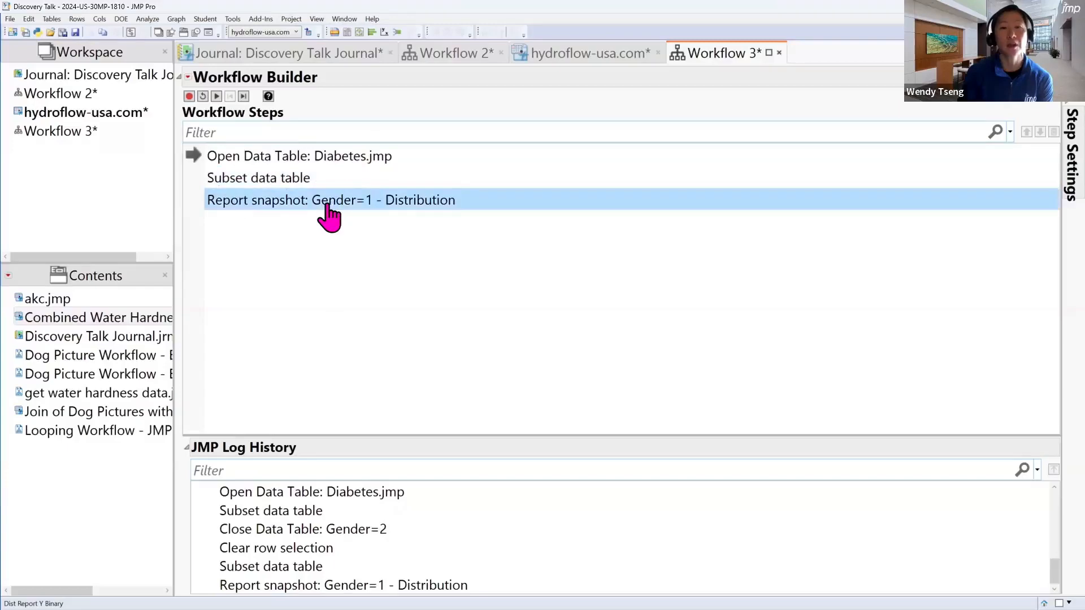
pyautogui.click(217, 96)
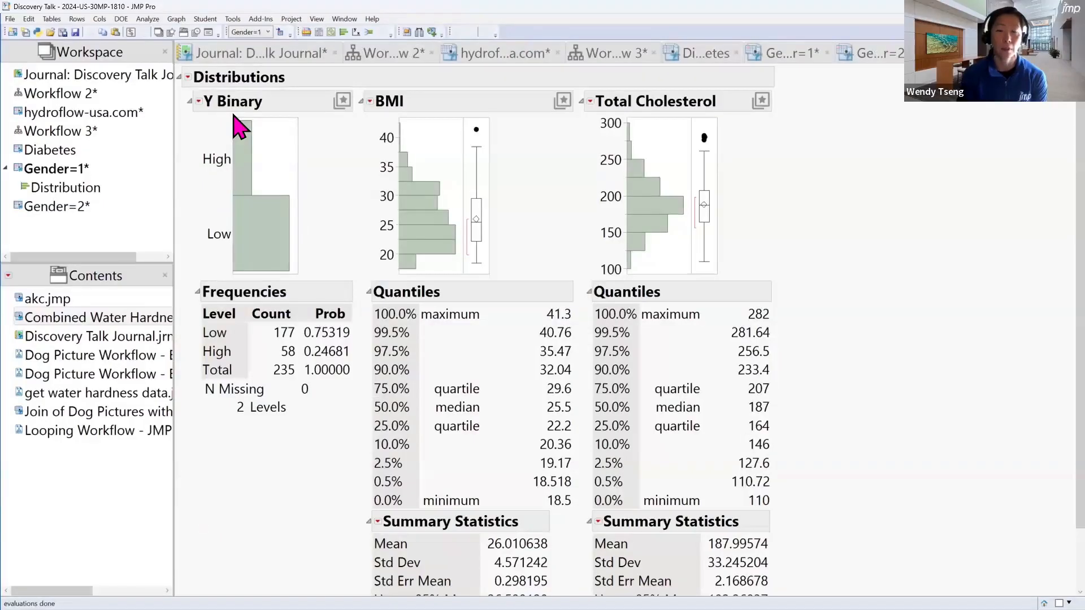
pyautogui.click(782, 53)
pyautogui.click(883, 53)
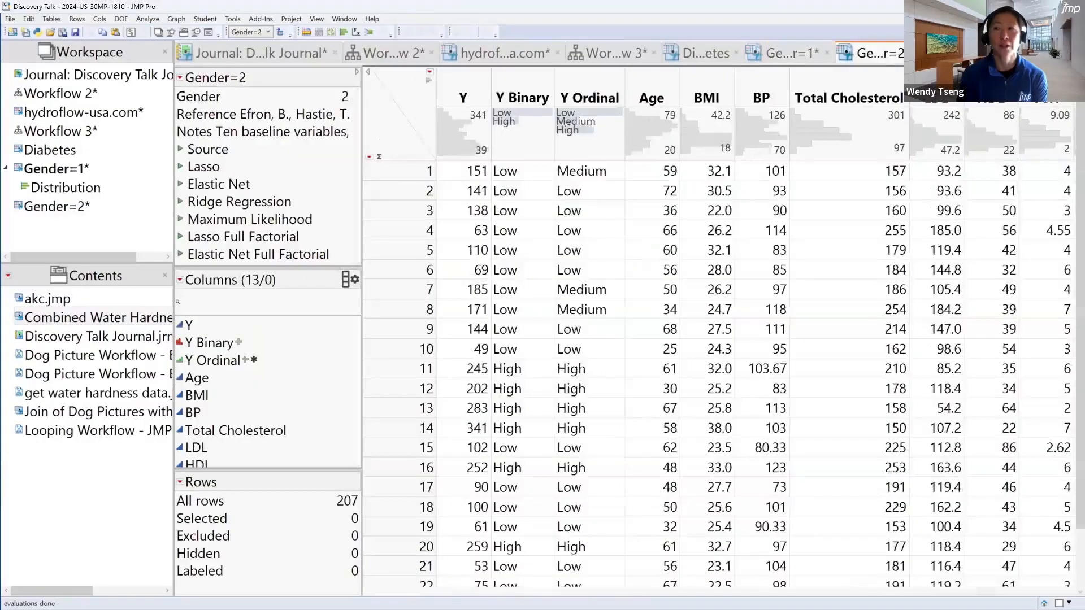
pyautogui.click(977, 54)
pyautogui.scroll(-2, 1062, 330)
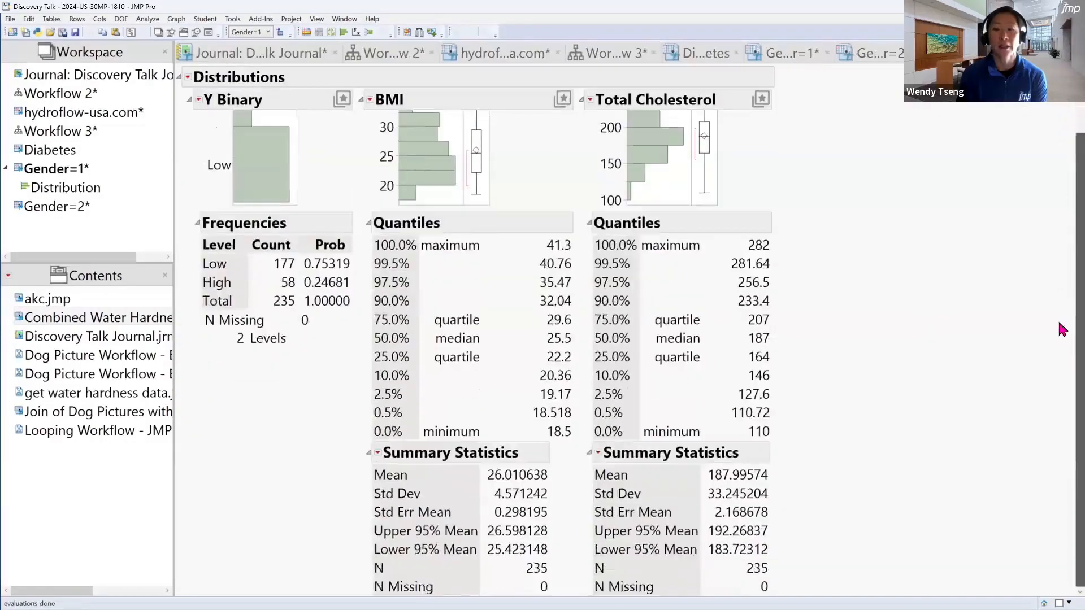
pyautogui.scroll(2, 1062, 329)
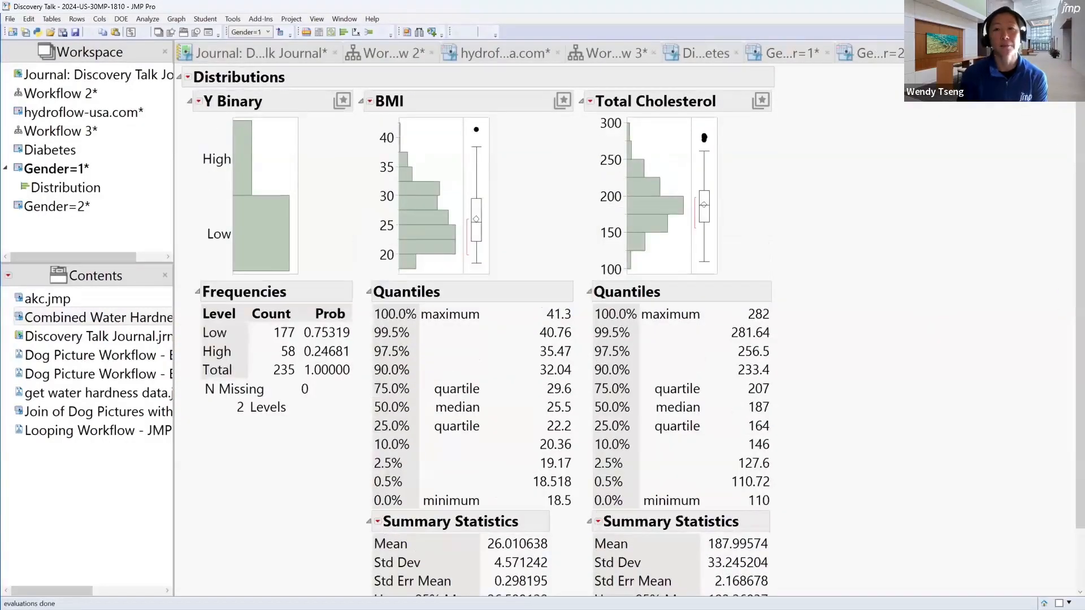
# Reset Workflow 3, group the Gender=1 Distribution report snapshot step with For Each and show the new group's step settings
pyautogui.click(627, 54)
pyautogui.click(203, 96)
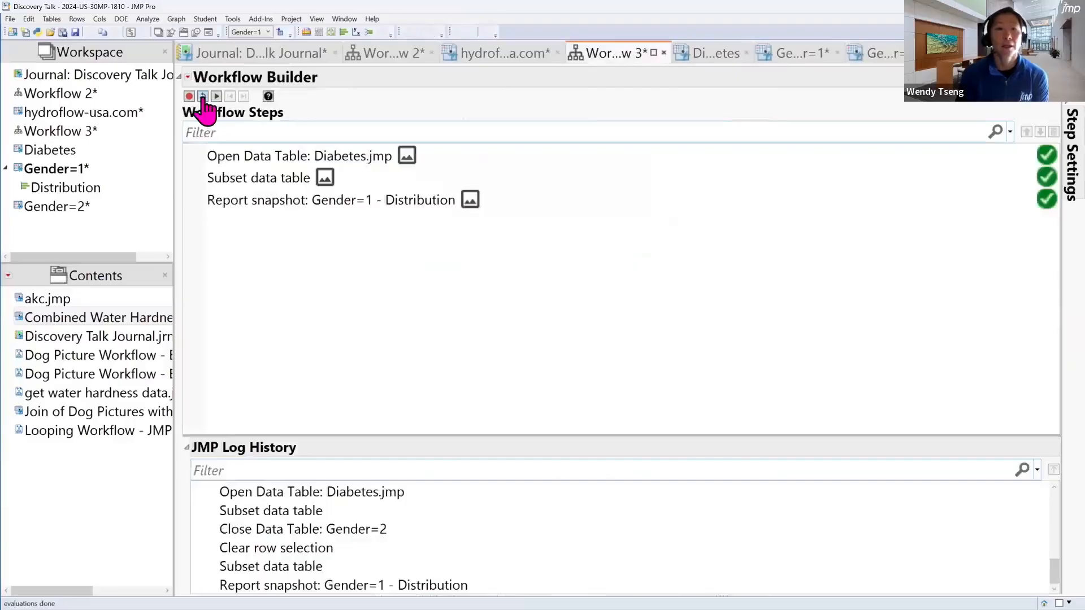
pyautogui.click(354, 201)
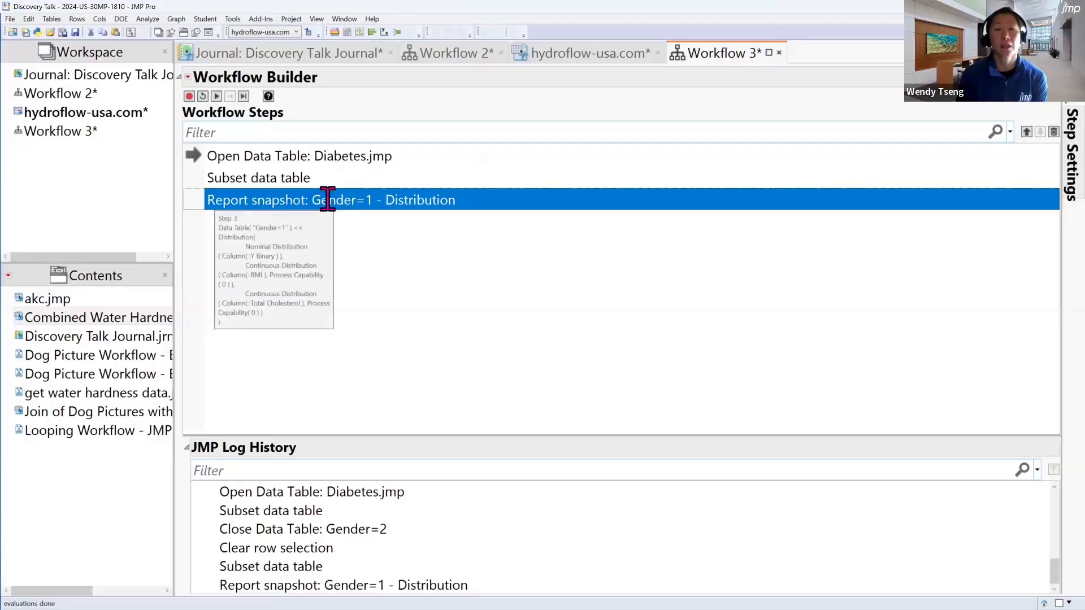
pyautogui.rightClick(327, 199)
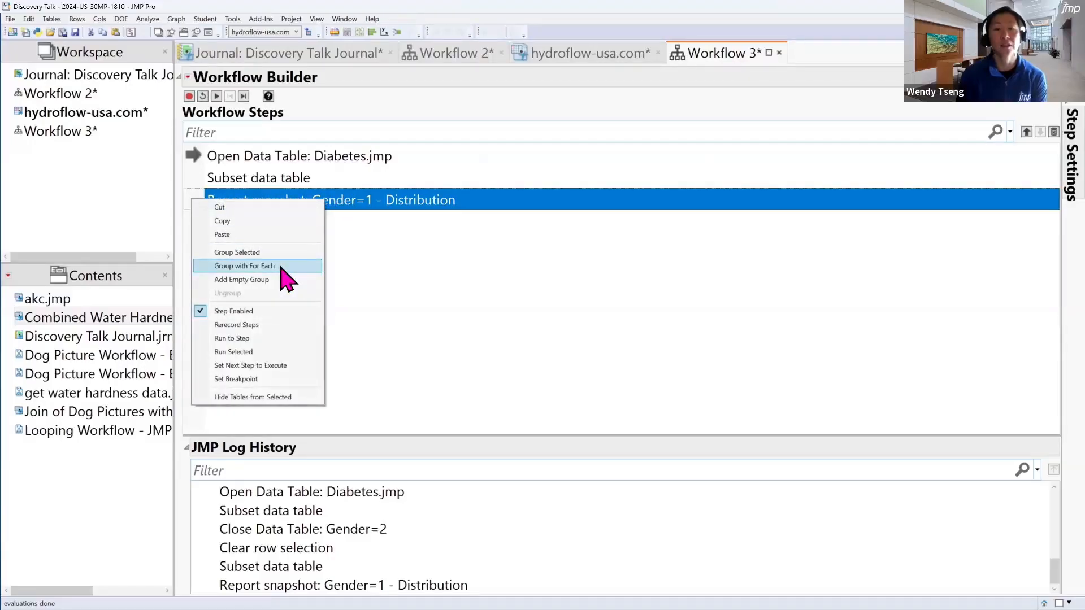
pyautogui.click(249, 266)
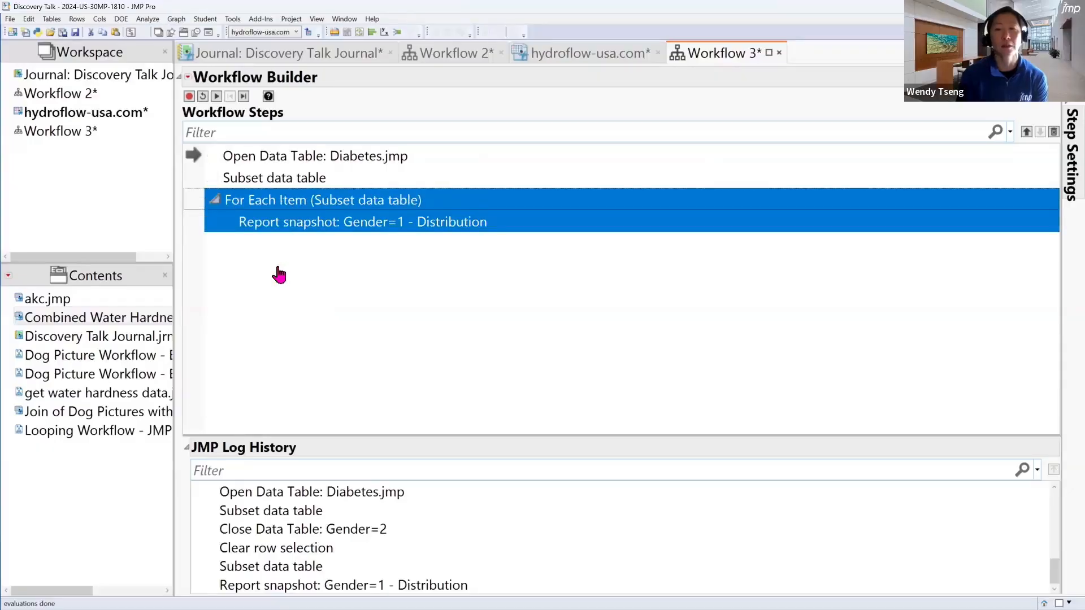
pyautogui.doubleClick(874, 211)
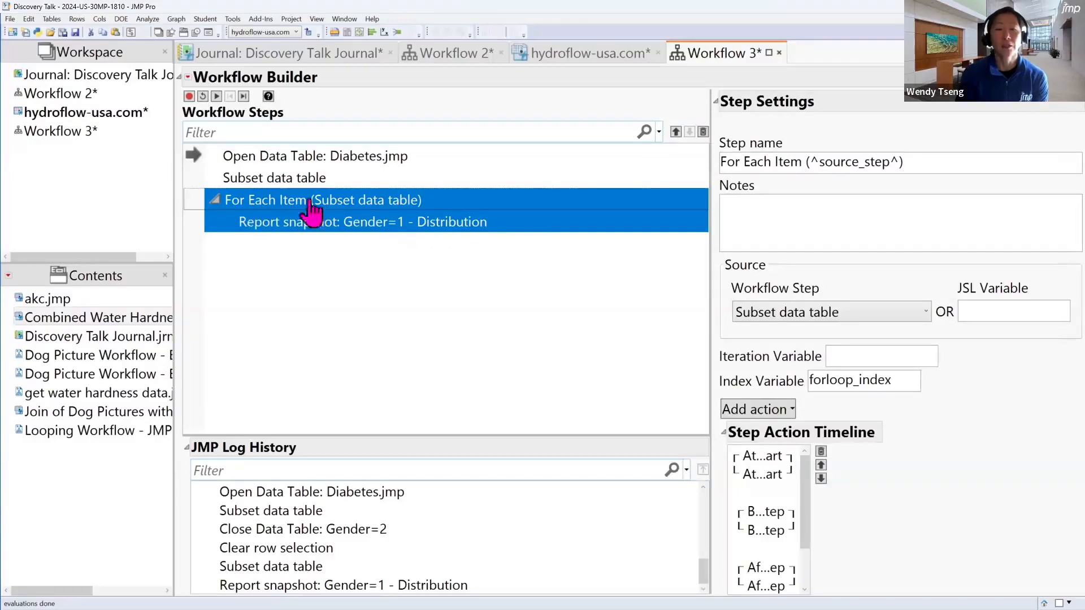
pyautogui.moveTo(719, 335)
pyautogui.mouseDown()
pyautogui.moveTo(876, 335)
pyautogui.moveTo(825, 280)
pyautogui.moveTo(740, 348)
pyautogui.mouseUp()
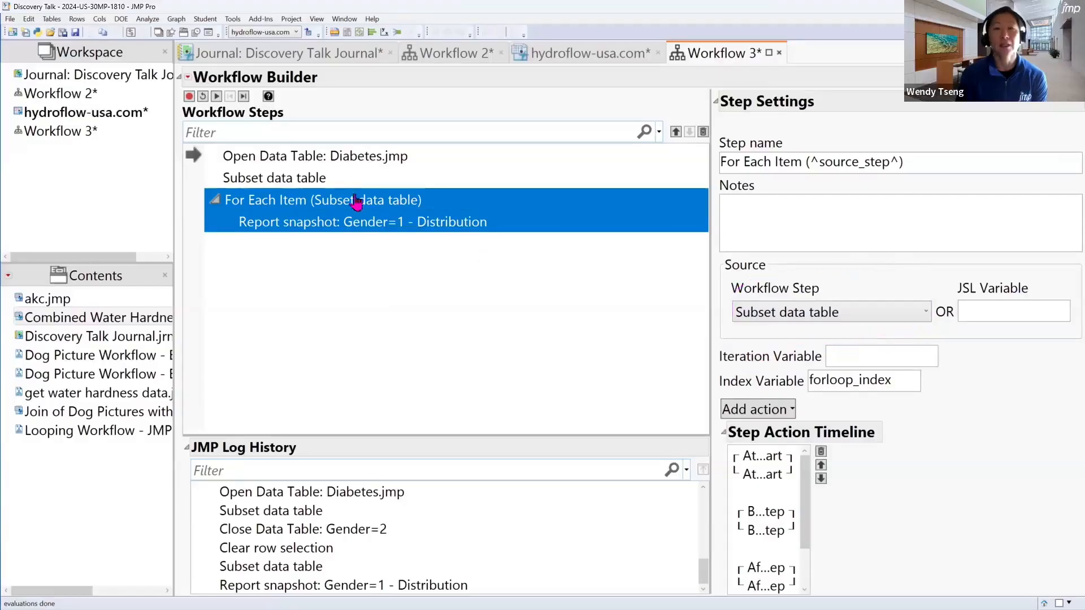
pyautogui.moveTo(326, 182)
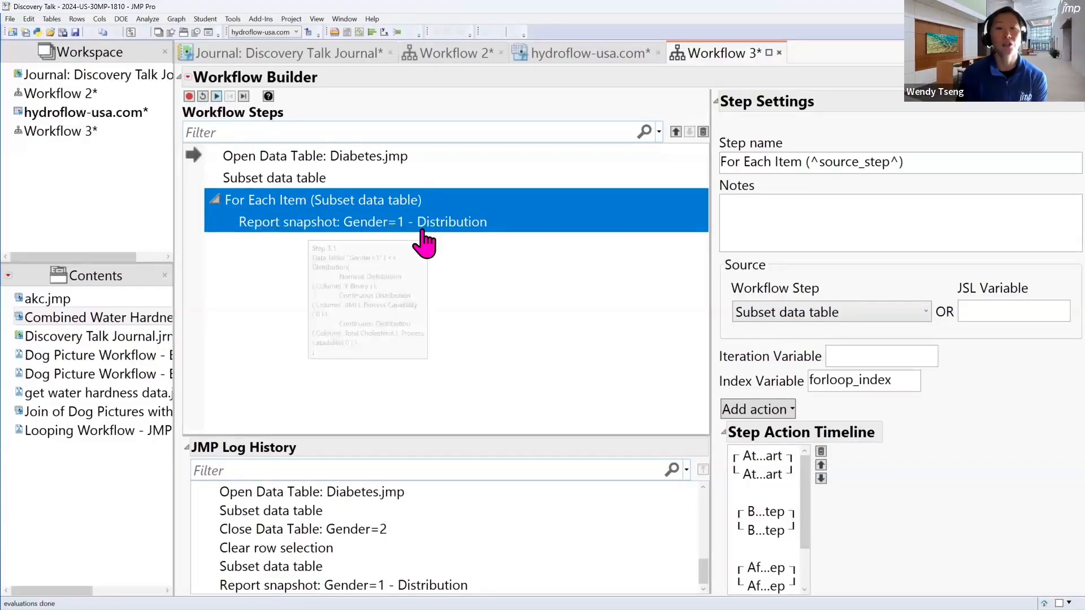
pyautogui.moveTo(422, 243)
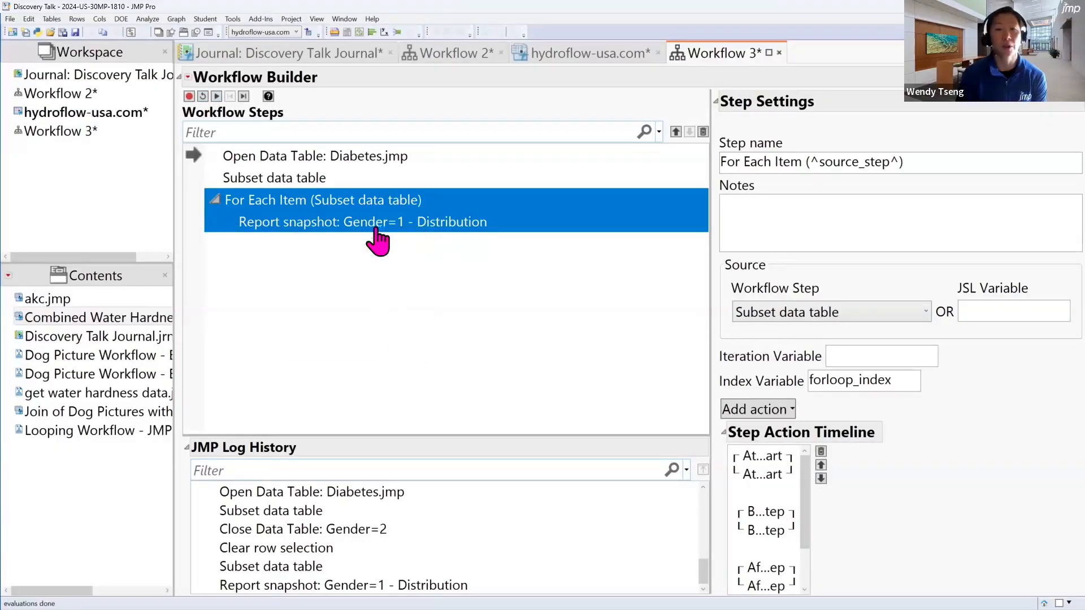
# Run Workflow 3 with its For Each group, compare the Distribution reports for both genders and reset the workflow
pyautogui.click(216, 97)
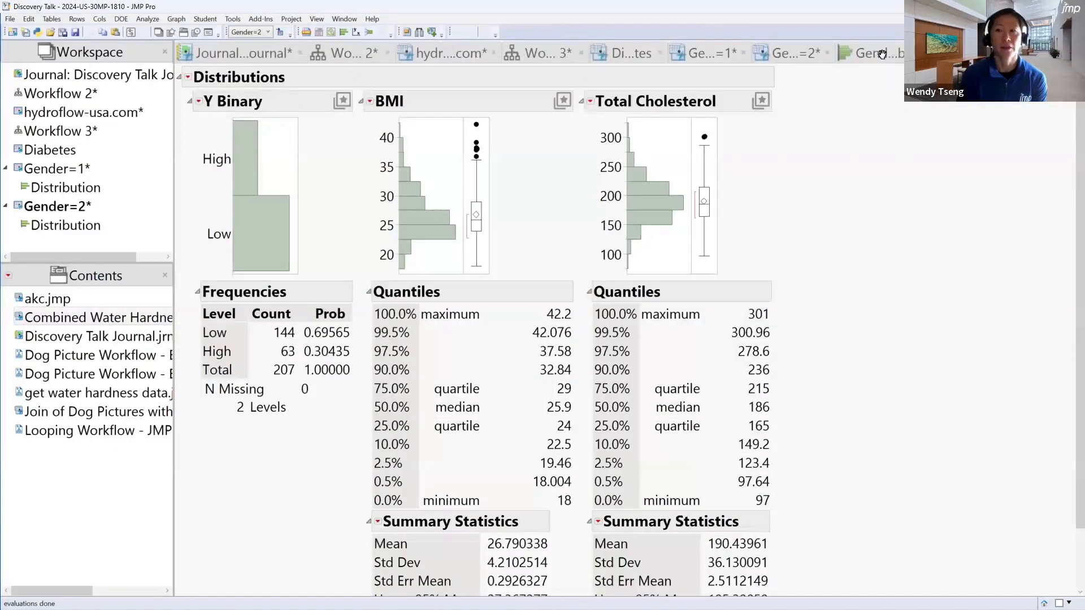
pyautogui.click(882, 55)
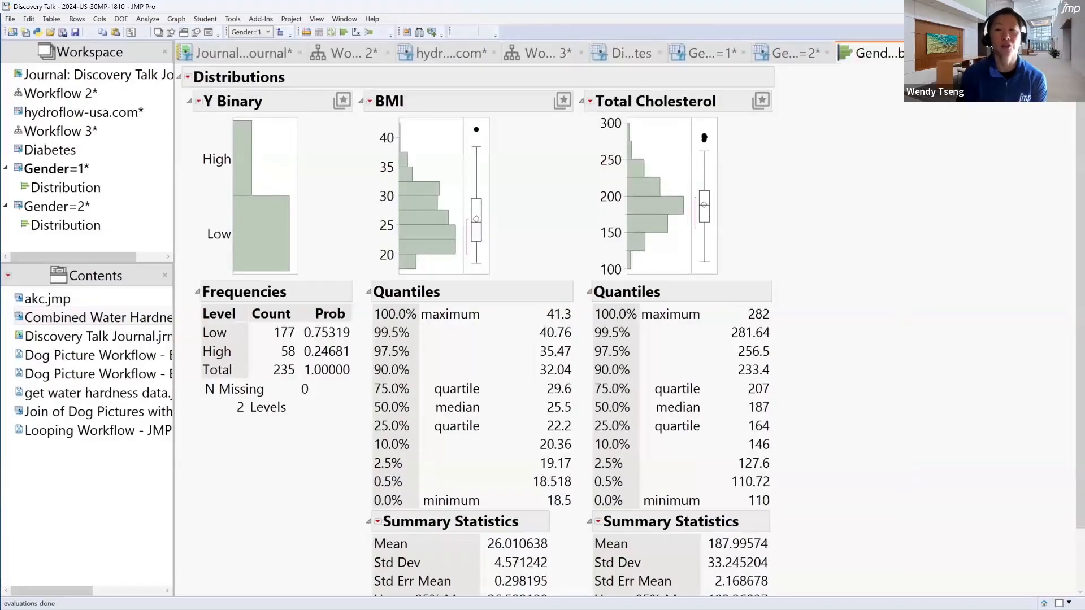
pyautogui.click(975, 54)
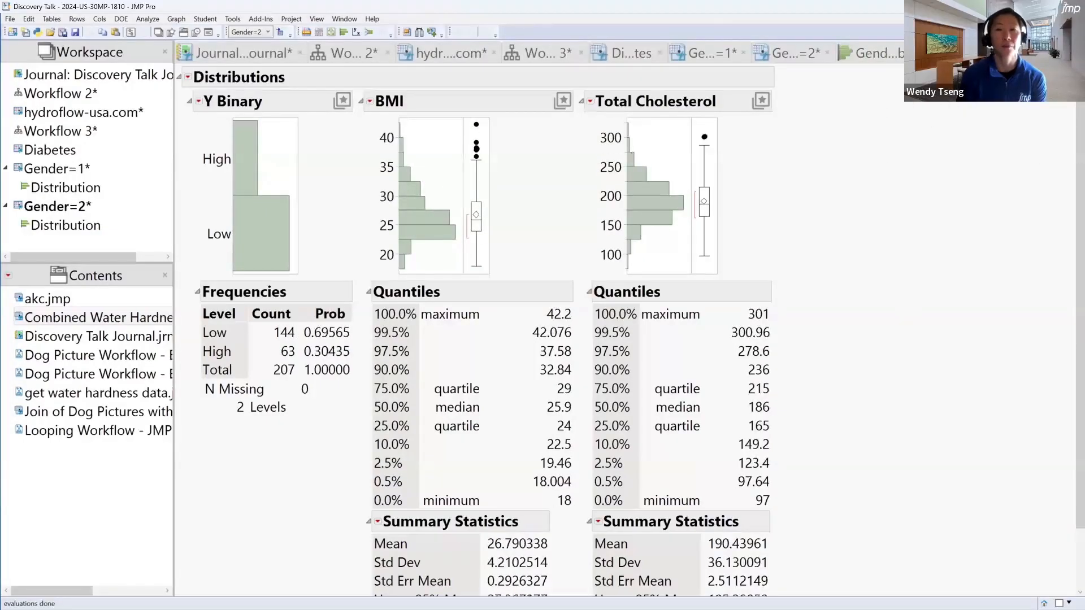
pyautogui.click(551, 53)
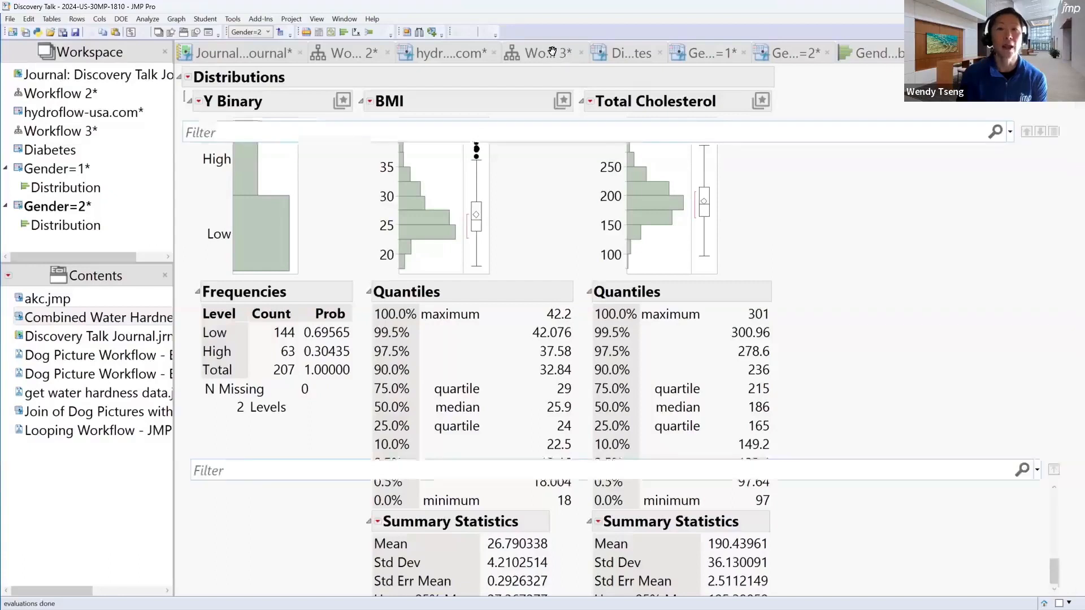
pyautogui.click(203, 97)
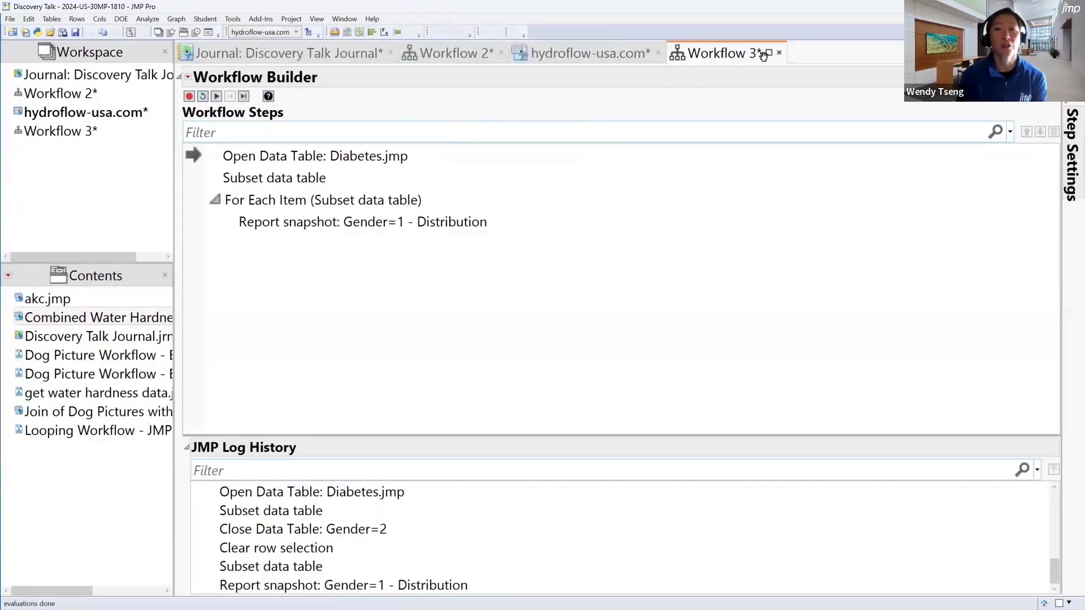
# Close Workflow 3 and Workflow 2 without saving, and collapse the Slideshow section under Example 3 of the journal
pyautogui.click(779, 58)
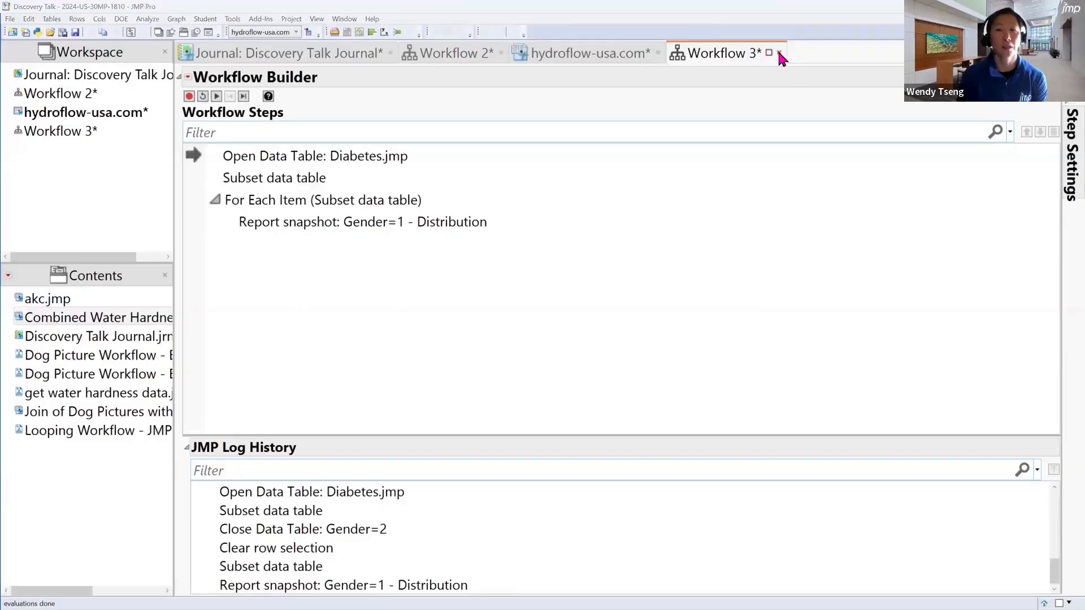
pyautogui.click(551, 337)
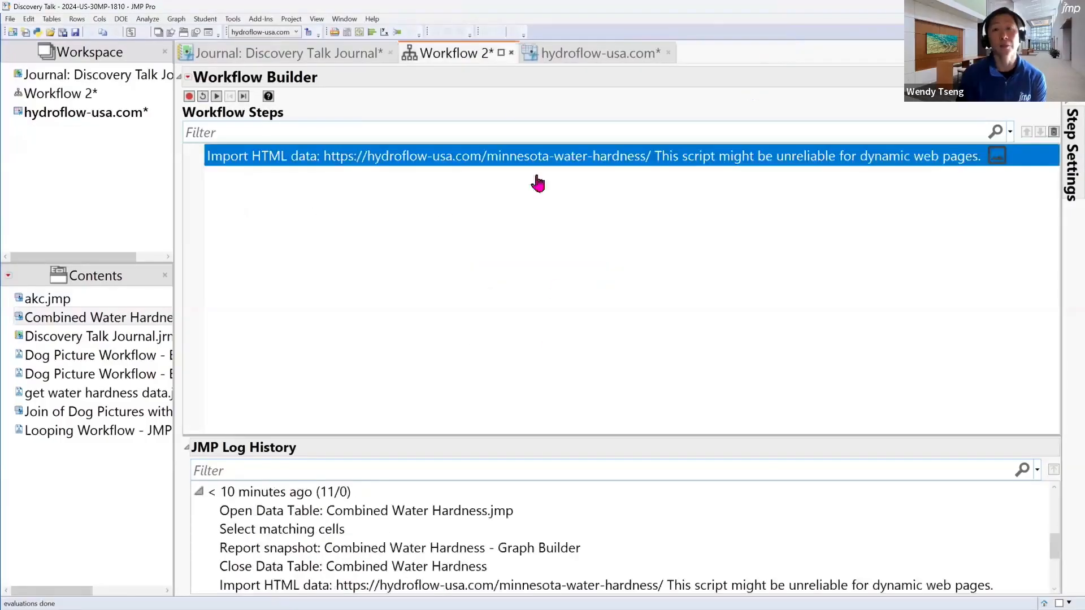
pyautogui.click(511, 52)
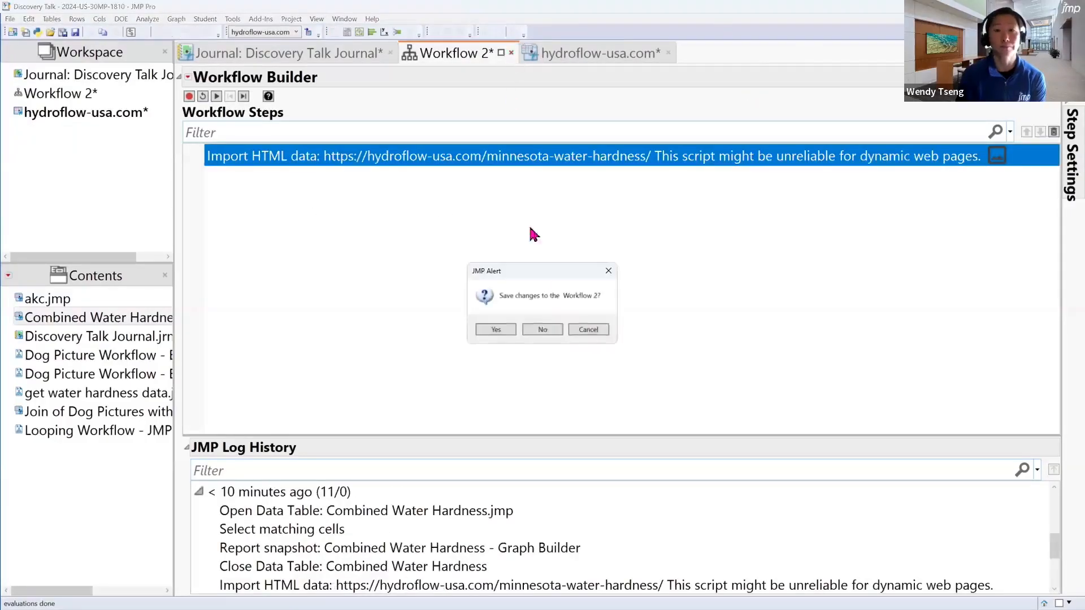
pyautogui.click(543, 330)
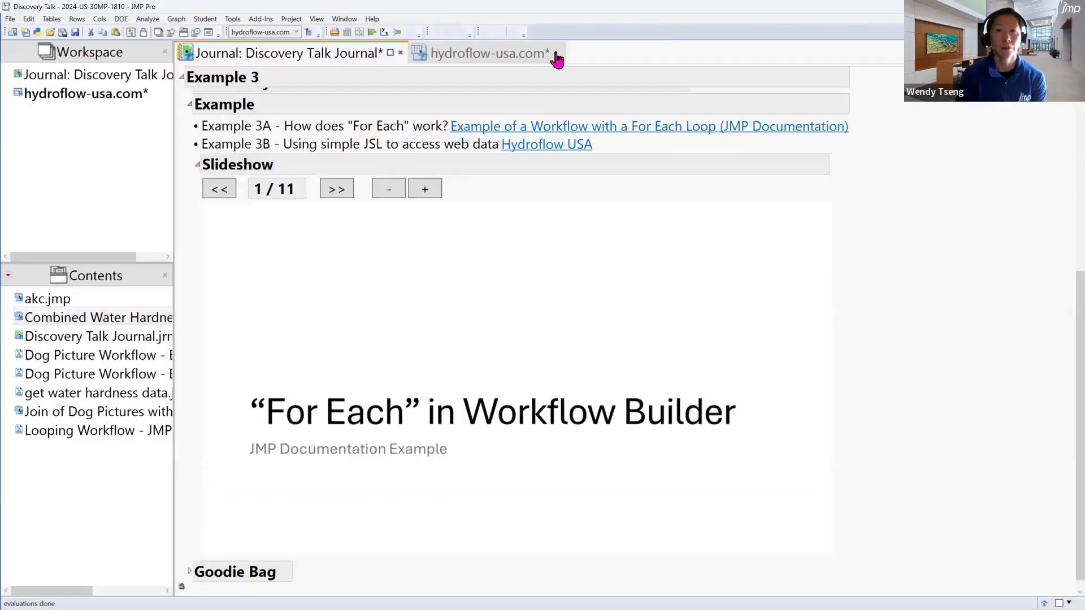
pyautogui.click(197, 164)
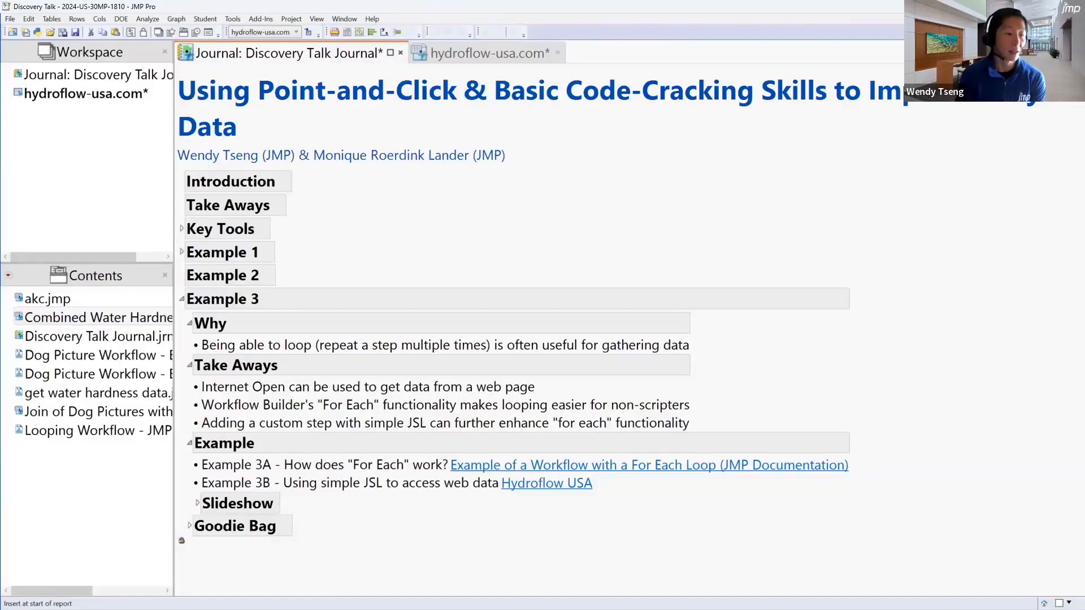
# Switch to the For Each Explanation presentation in PowerPoint and present up to the slide on importing data with Internet Open For Each State
pyautogui.hotkey('alt', 'Tab')
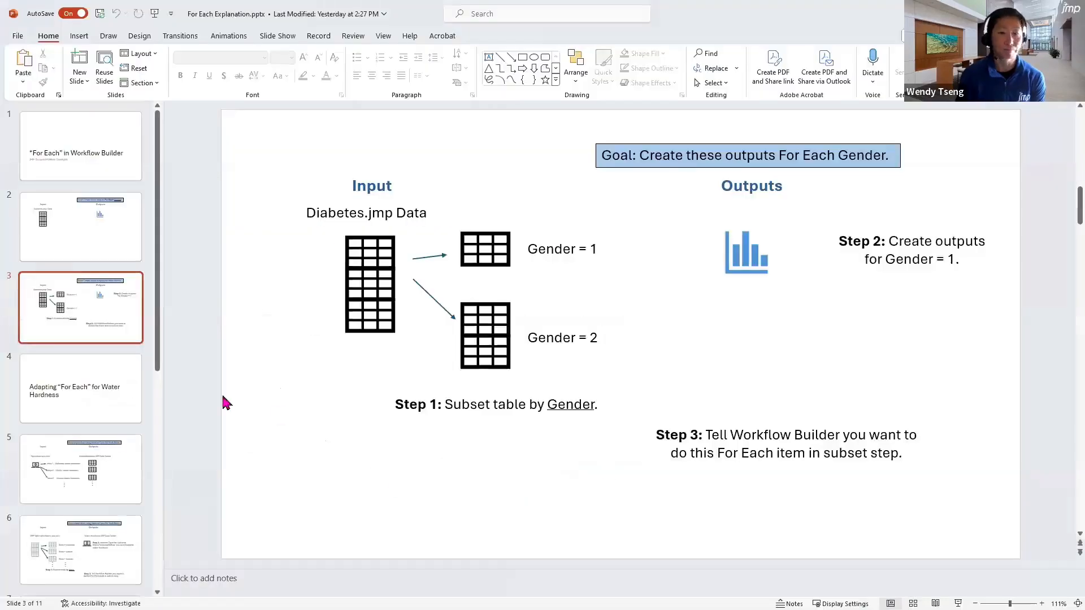
pyautogui.click(958, 604)
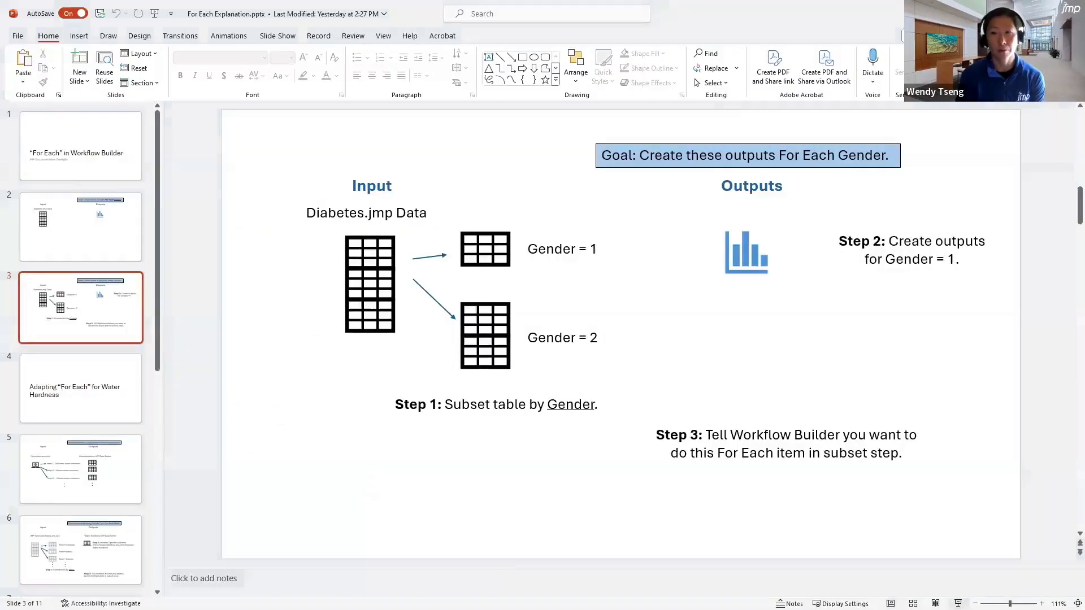
pyautogui.press('Right')
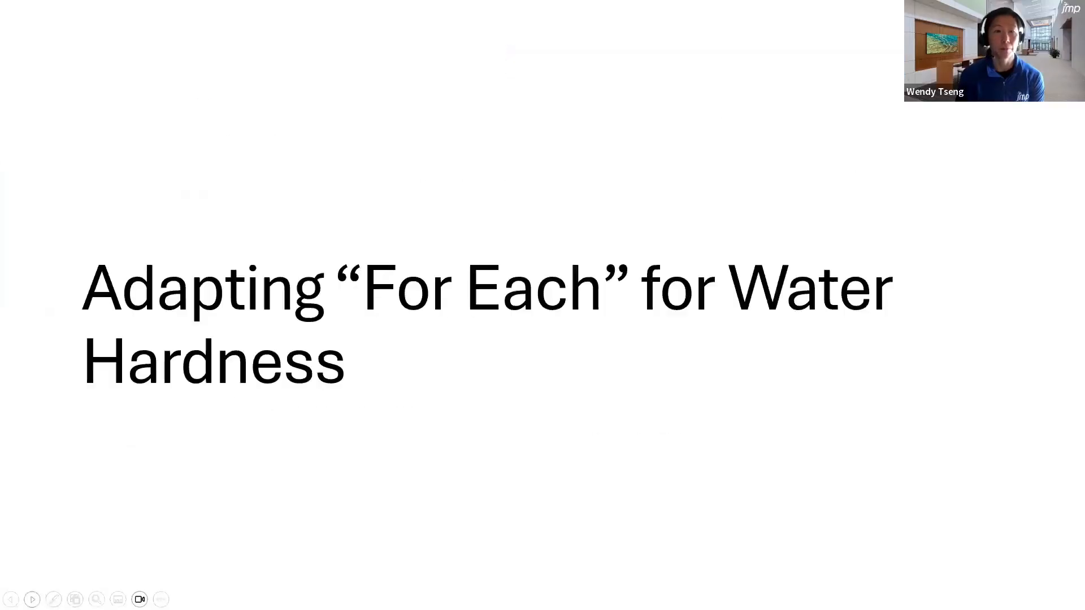
pyautogui.press('Right')
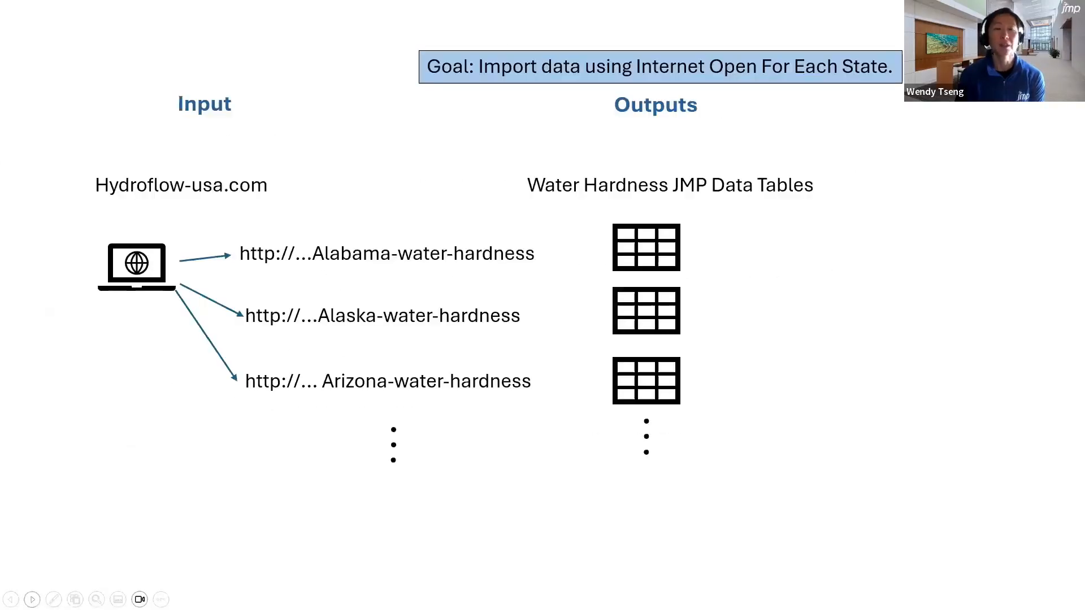